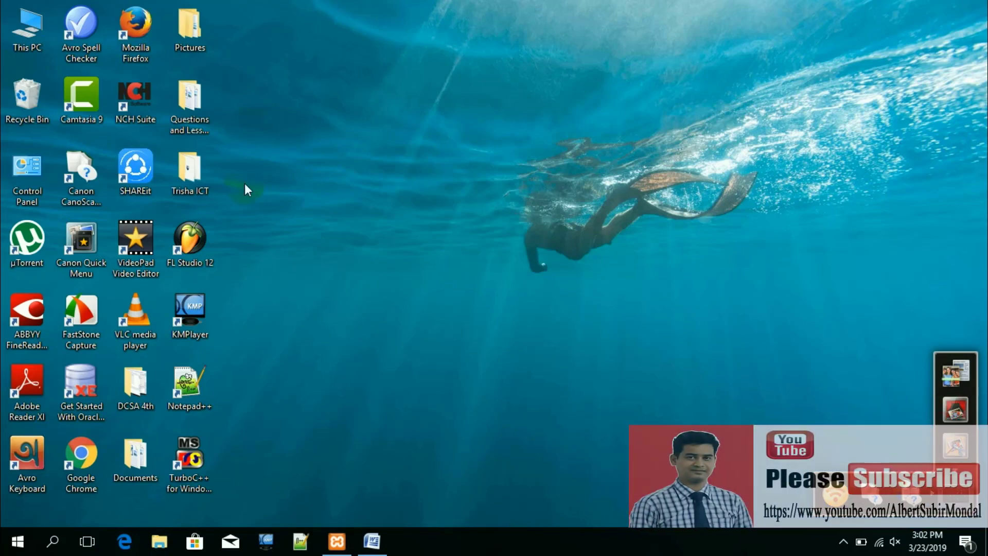
Step: From This PC, browse to Downloads, which holds the wordpress-3.9.1 folder and image files
left_click(21, 43)
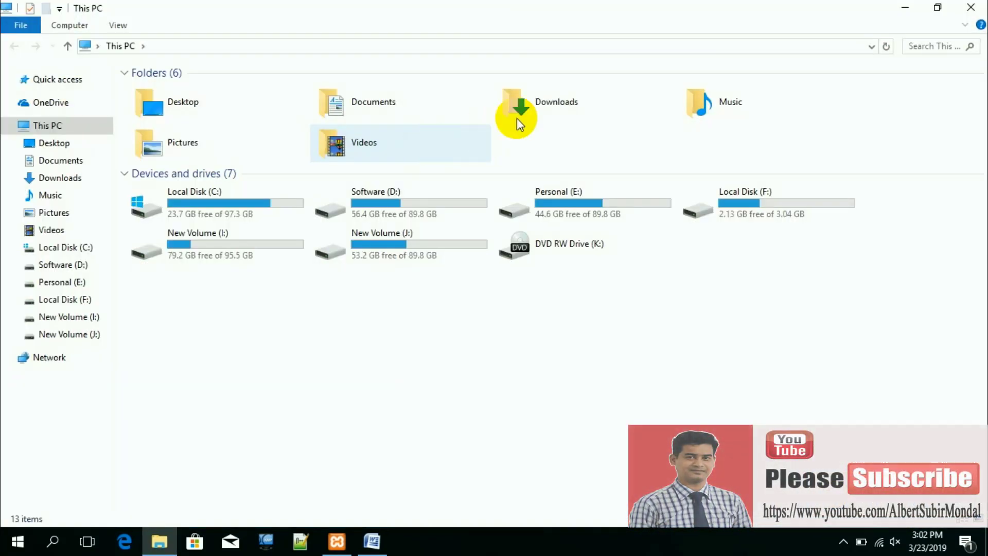
double_click(542, 101)
left_click(255, 123)
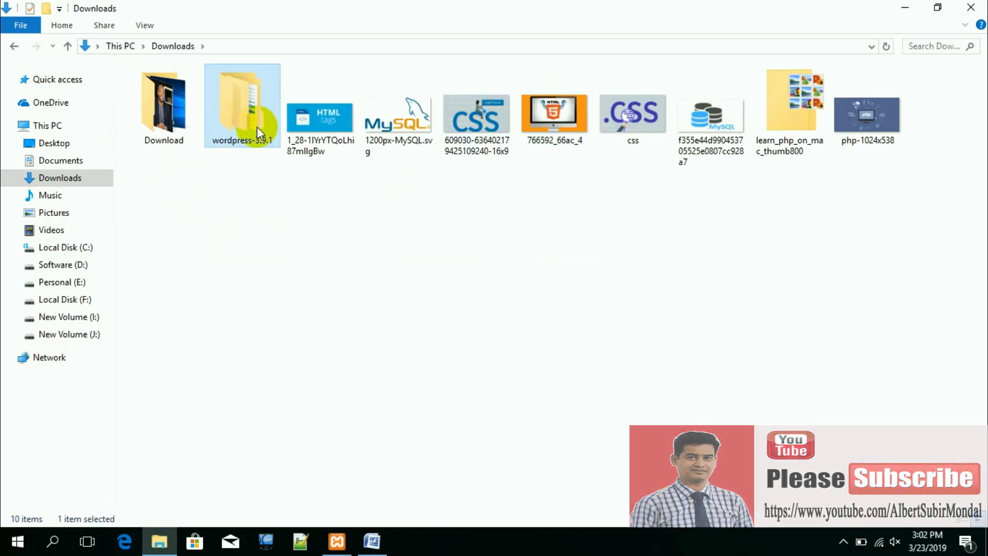
left_click(310, 191)
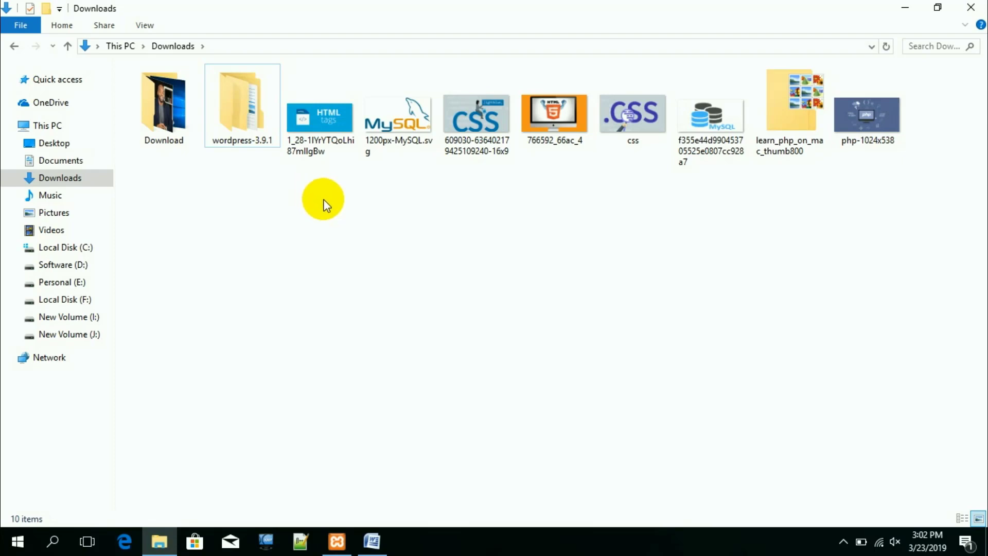
left_click(371, 228)
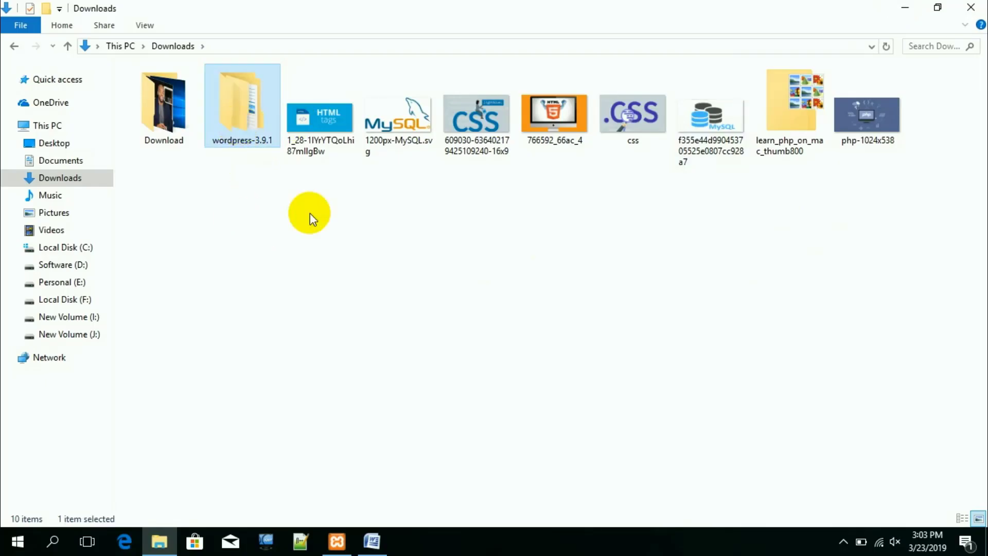
left_click(331, 262)
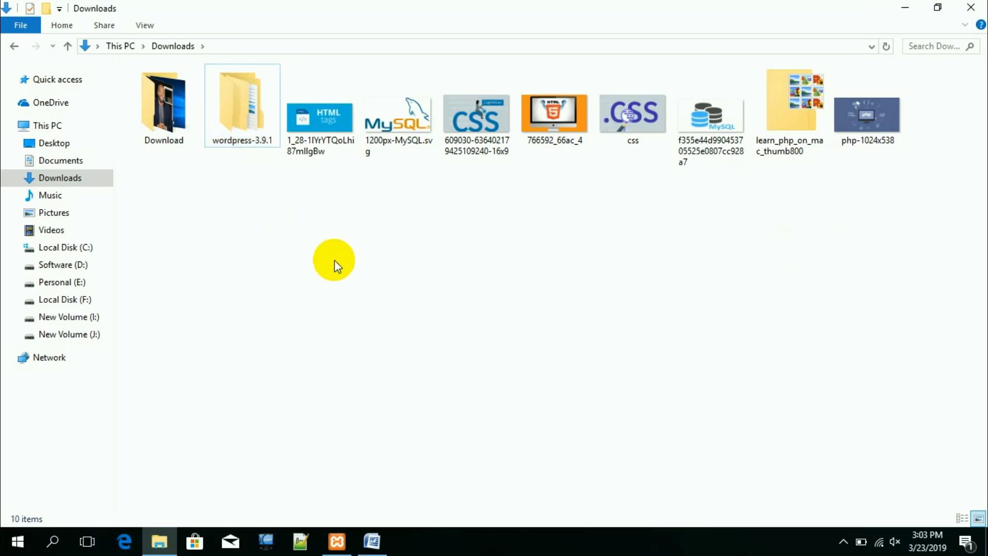
Step: Minimize Explorer and open wordpress.org in Google Chrome
left_click(906, 10)
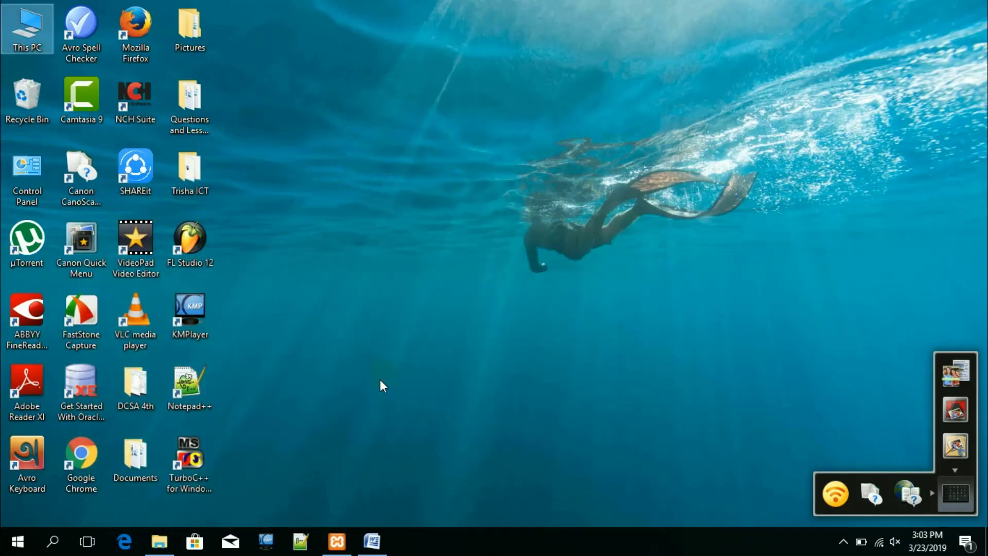
double_click(91, 455)
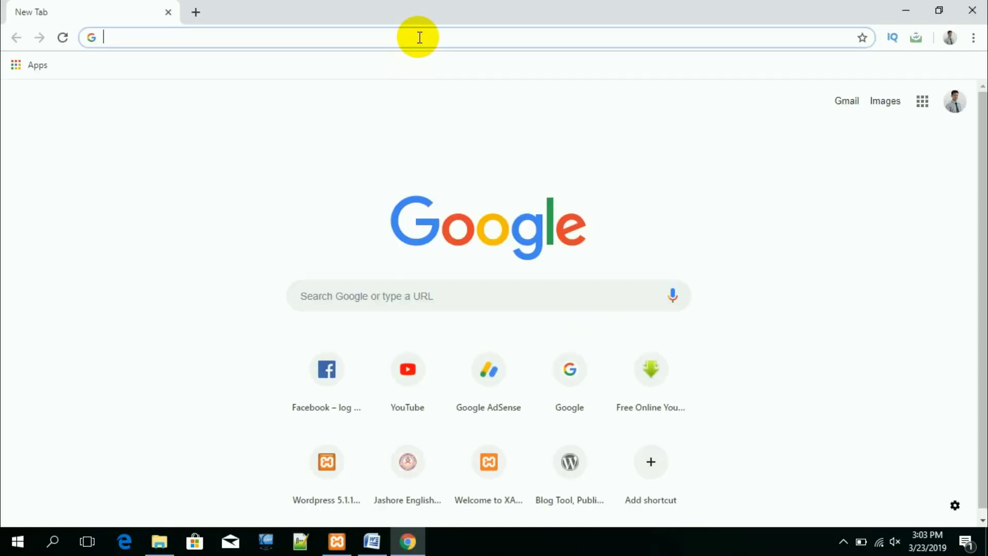
type("wordpress.org")
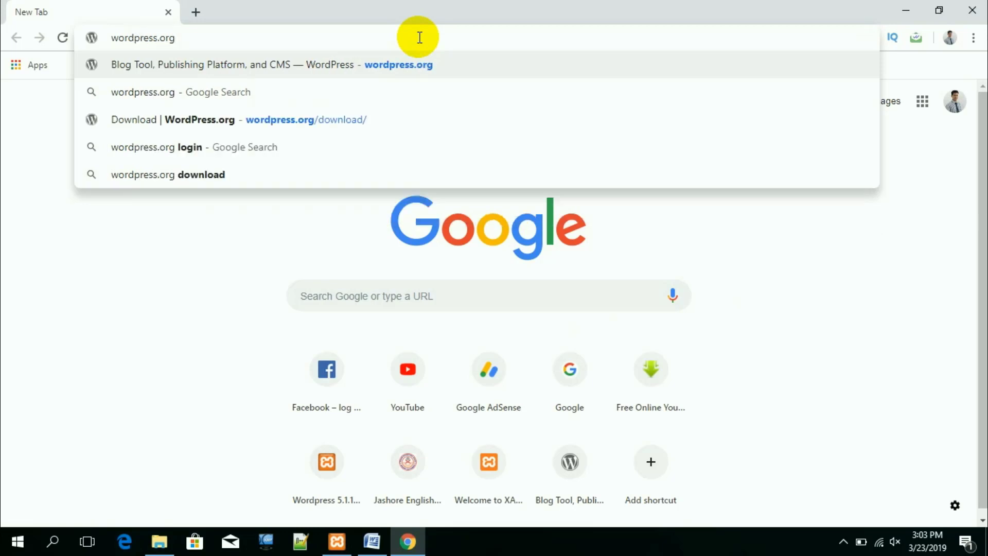
key("Return")
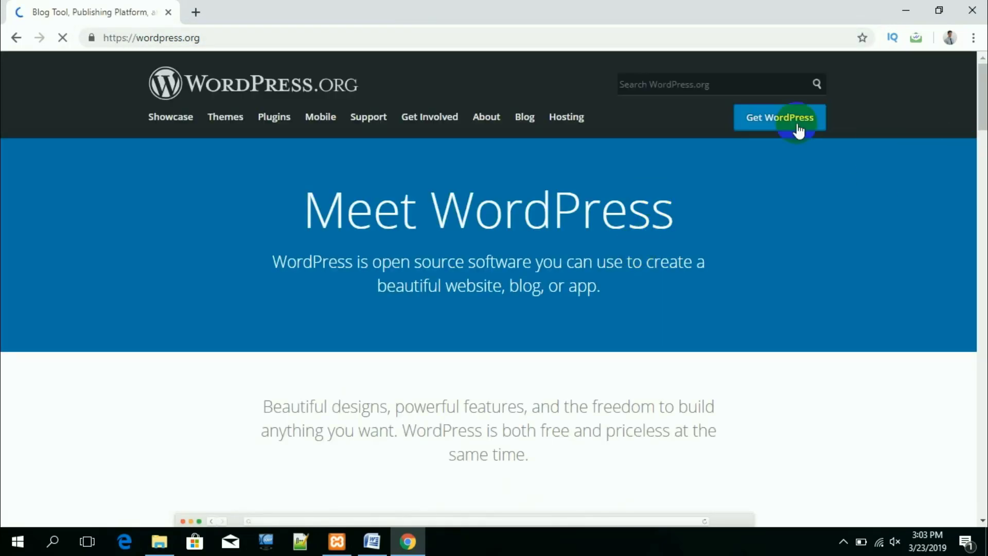
Step: Download the WordPress 5.1.1 zip from the Get WordPress page
left_click(756, 115)
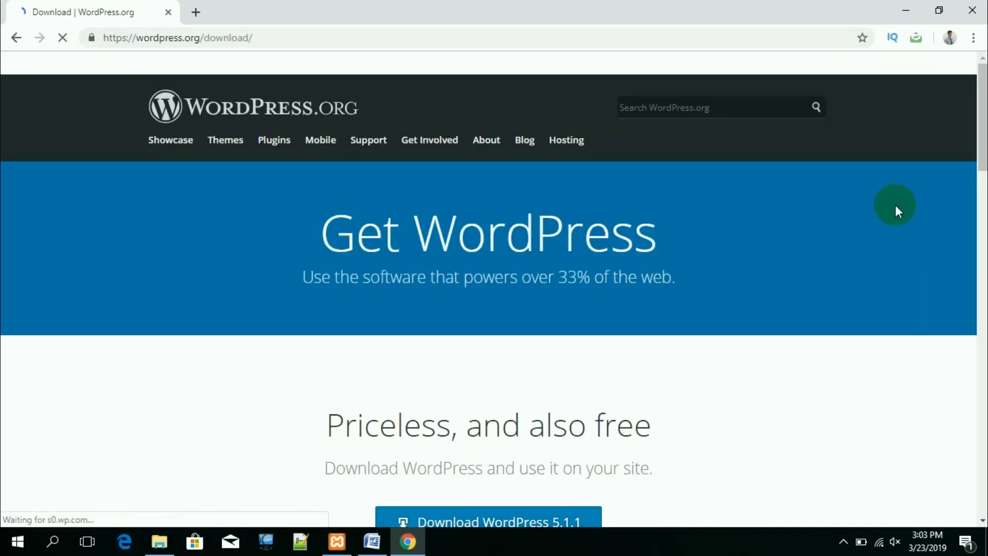
scroll(539, 360, "down", 4)
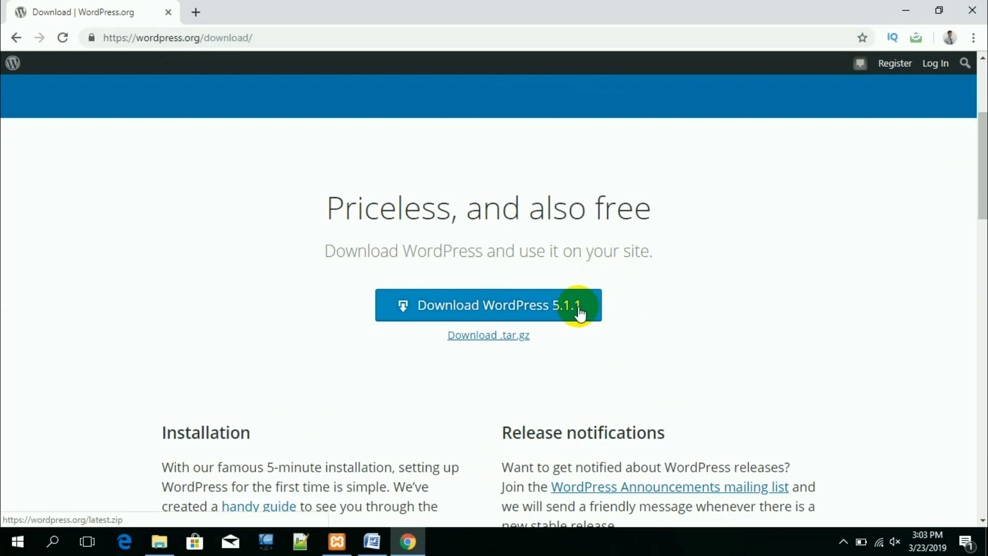
left_click(536, 311)
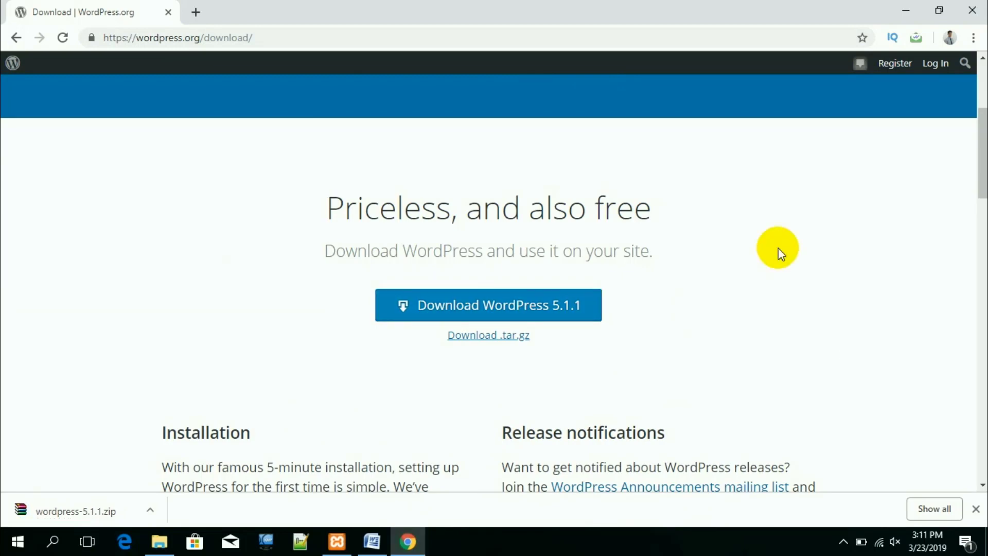
Step: Extract wordpress-5.1.1.zip to a wordpress-5.1.1 folder in Downloads, then return to Chrome
right_click(118, 510)
left_click(156, 476)
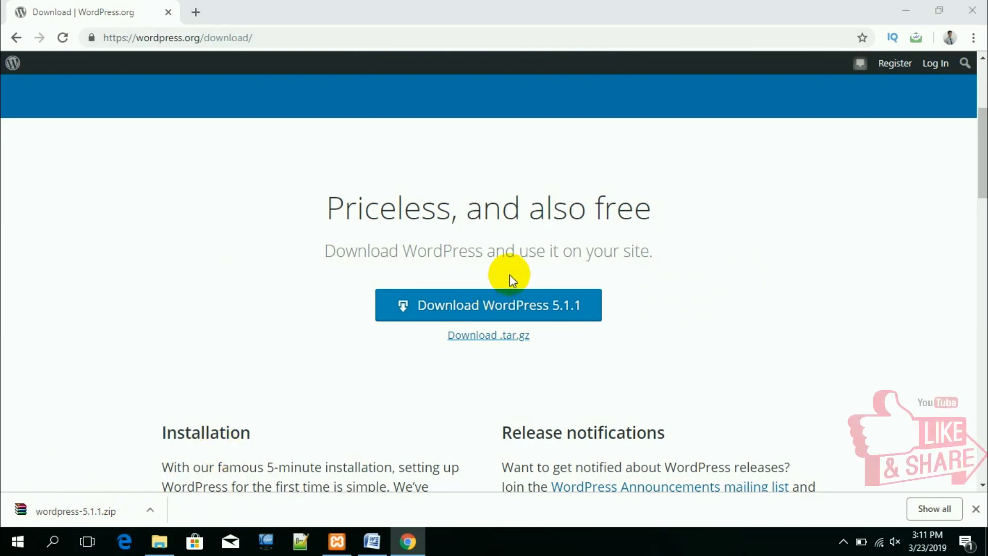
left_click(937, 107)
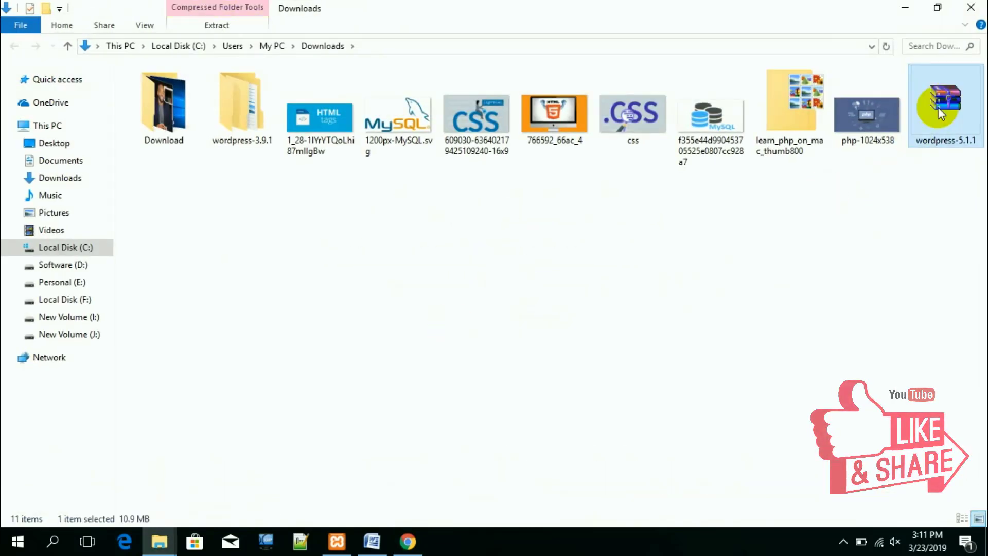
right_click(933, 110)
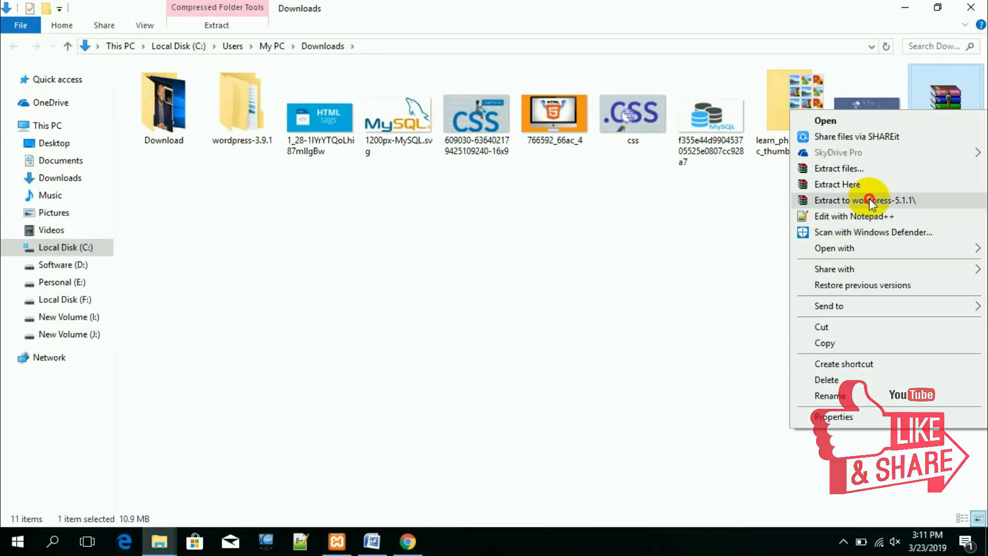
left_click(869, 199)
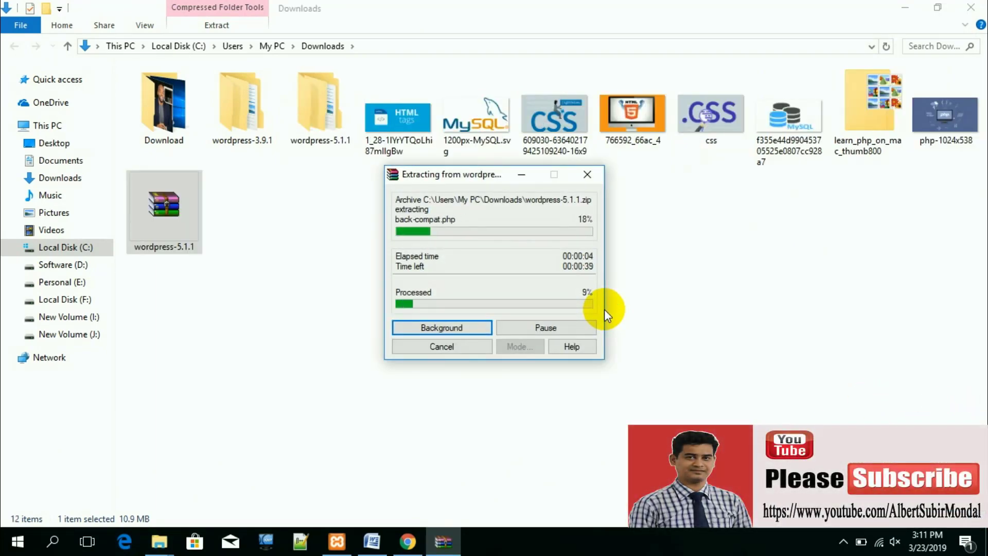
left_click(444, 392)
left_click(398, 535)
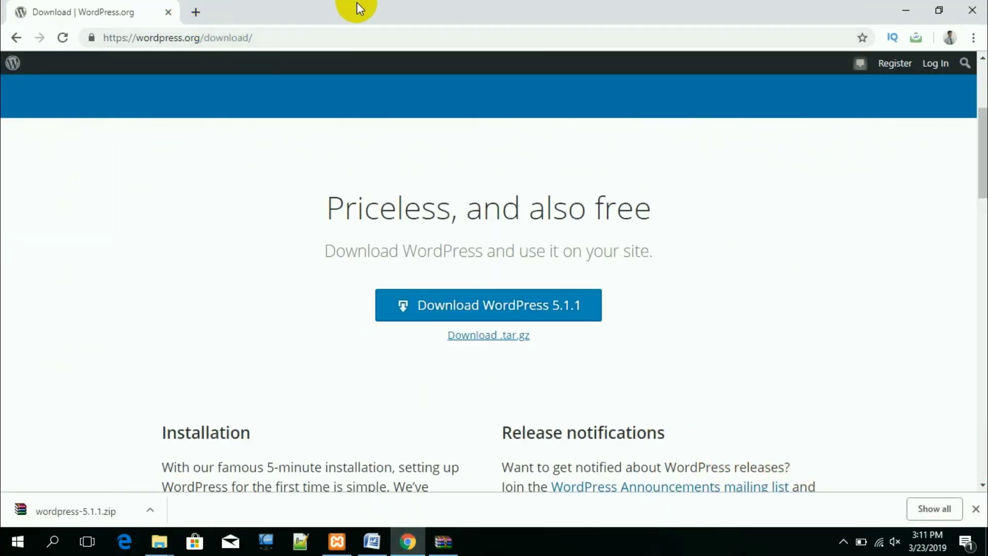
Step: Open phpMyAdmin from localhost and create a database named wplower
left_click(196, 37)
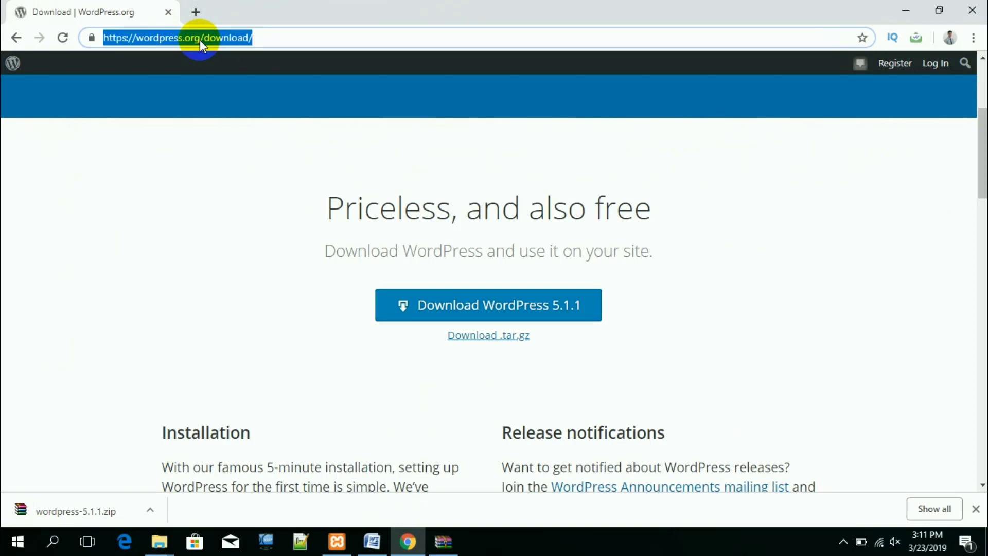
type("lo")
key("Return")
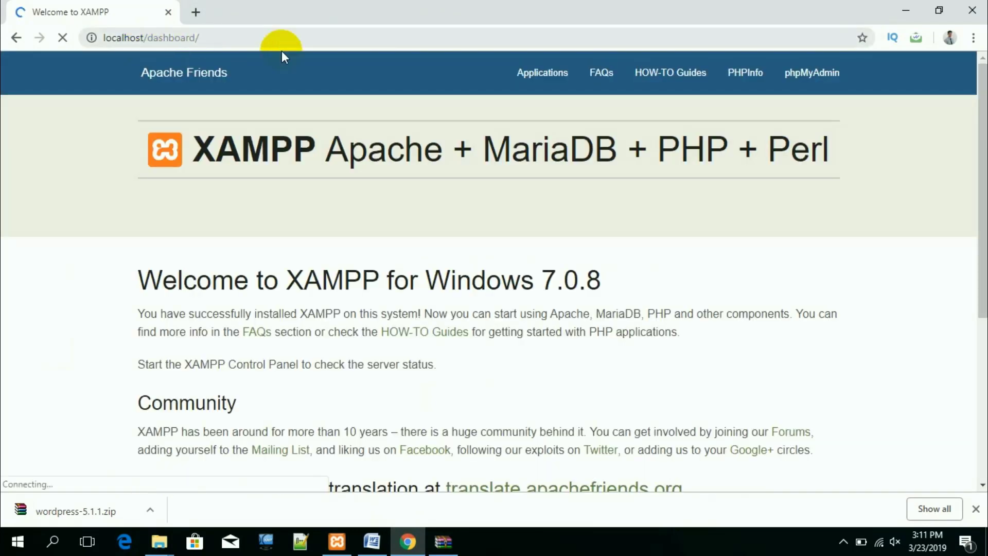
left_click(807, 77)
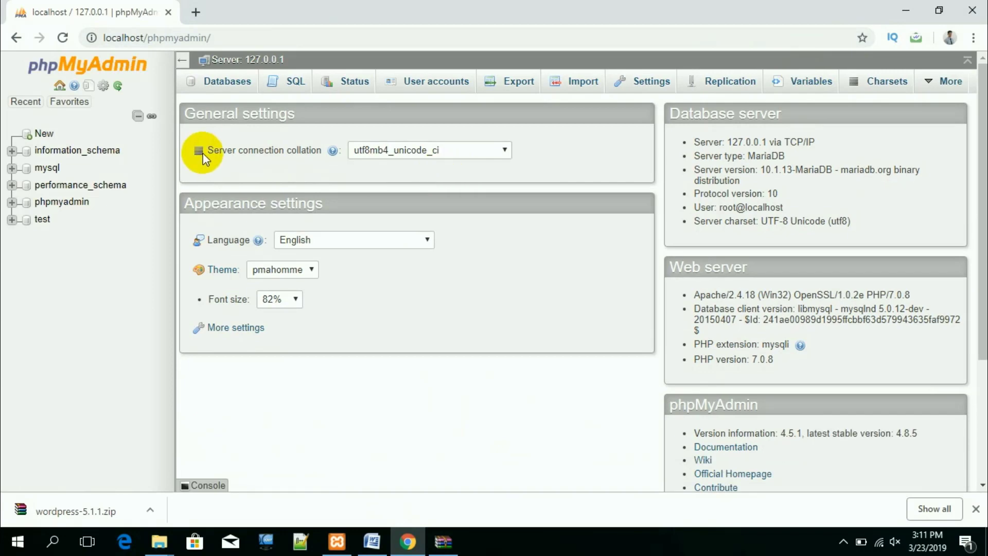
left_click(44, 135)
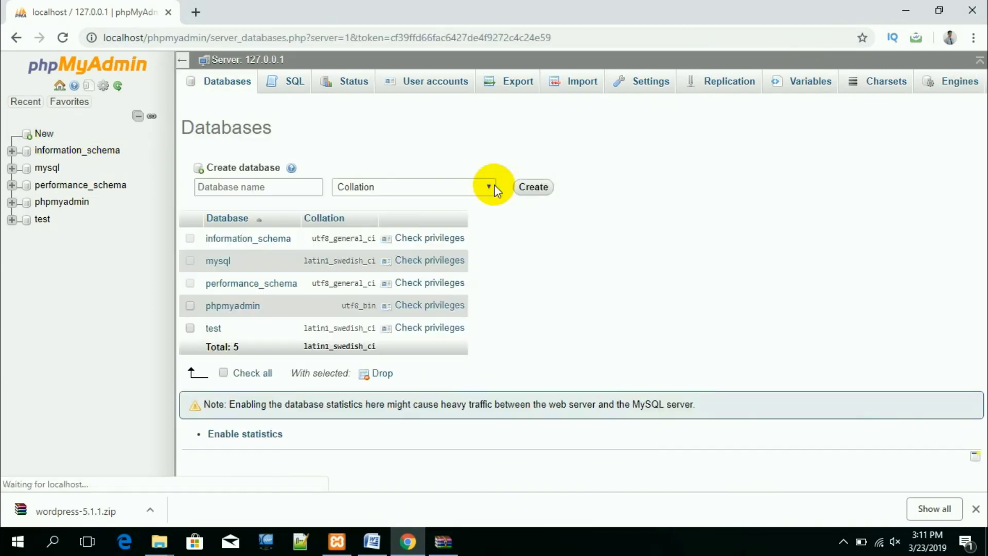
left_click(292, 186)
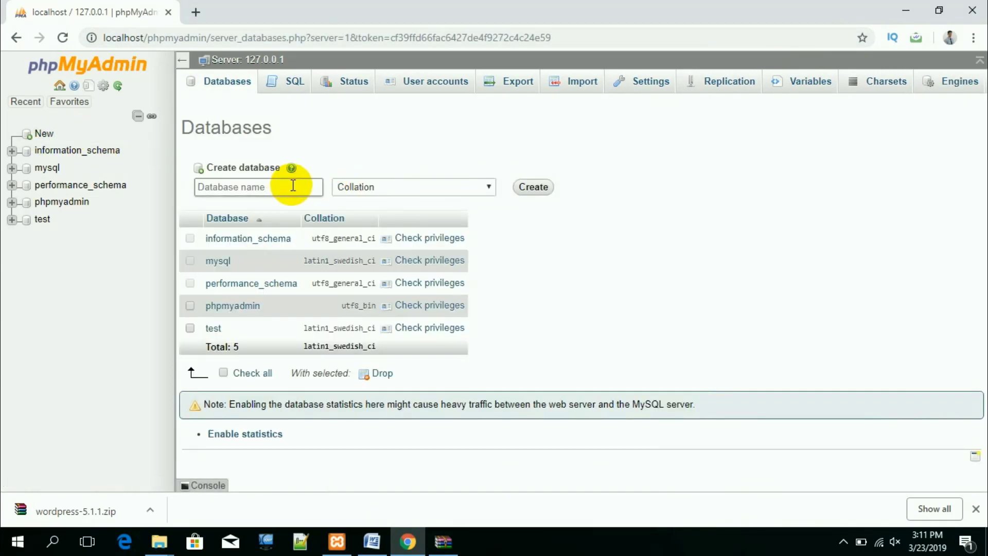
type("wplower")
left_click(534, 189)
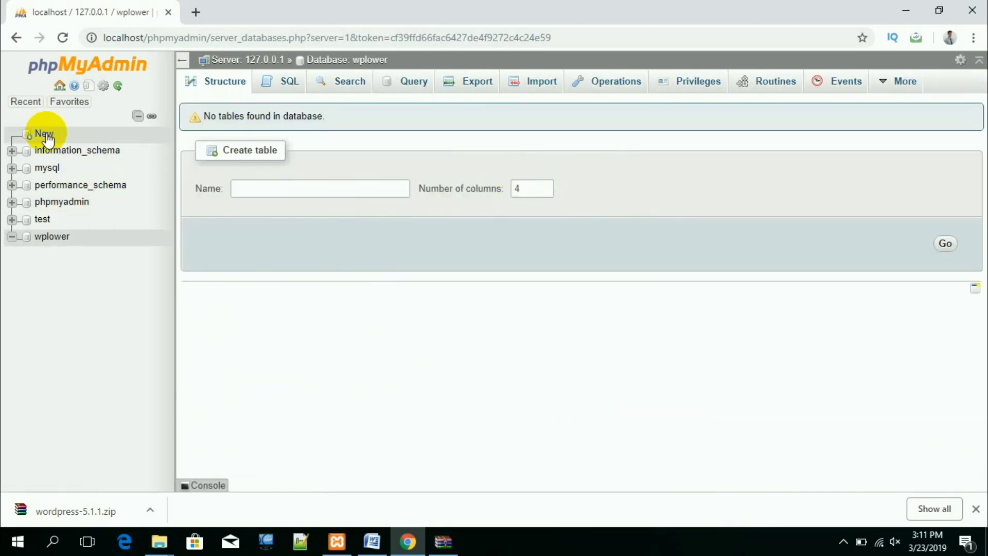
Step: Create a second database named wpupper, then minimize Chrome
left_click(46, 135)
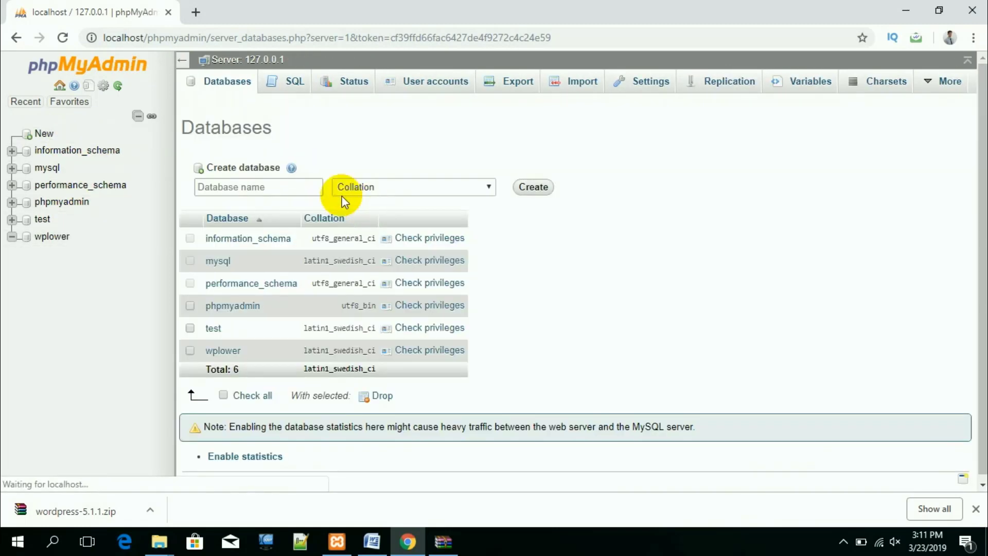
left_click(264, 191)
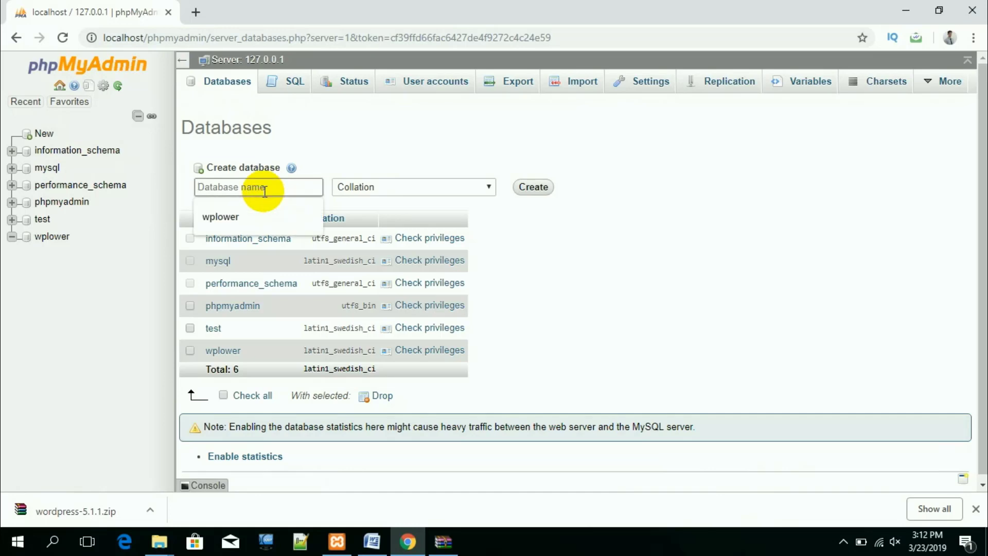
type("wpupper")
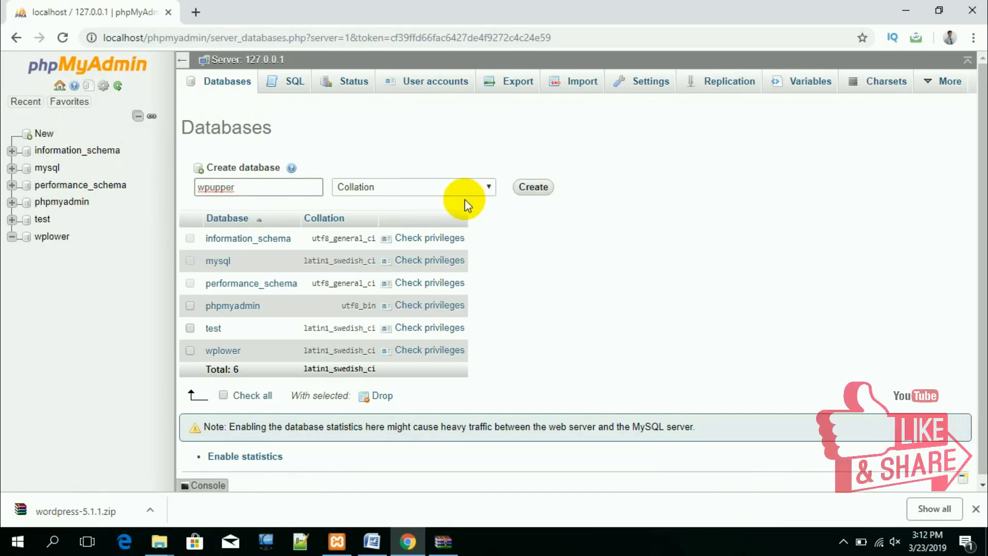
left_click(531, 189)
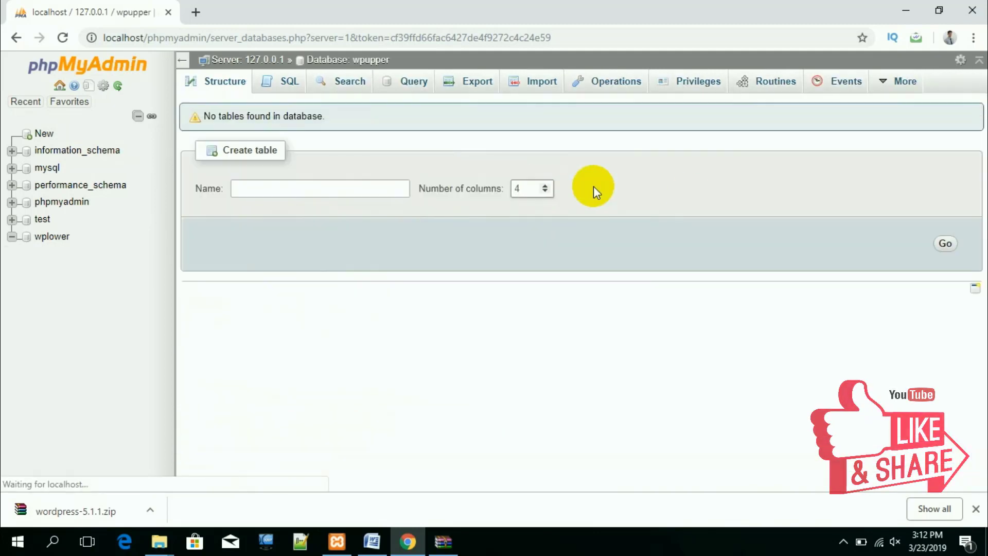
left_click(906, 11)
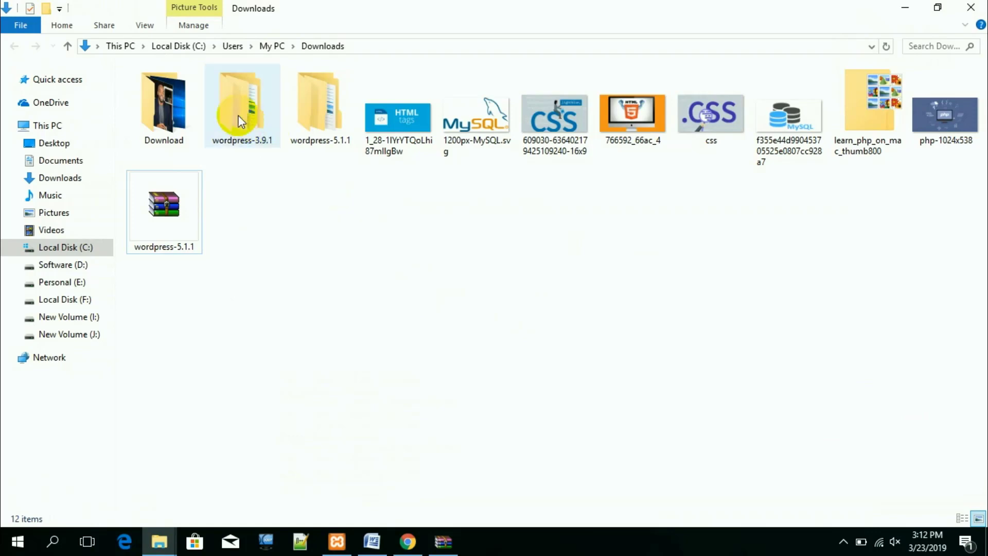
Step: Select all files in wordpress-3.9.1\wordpress except the ZIP archive
double_click(241, 103)
double_click(181, 90)
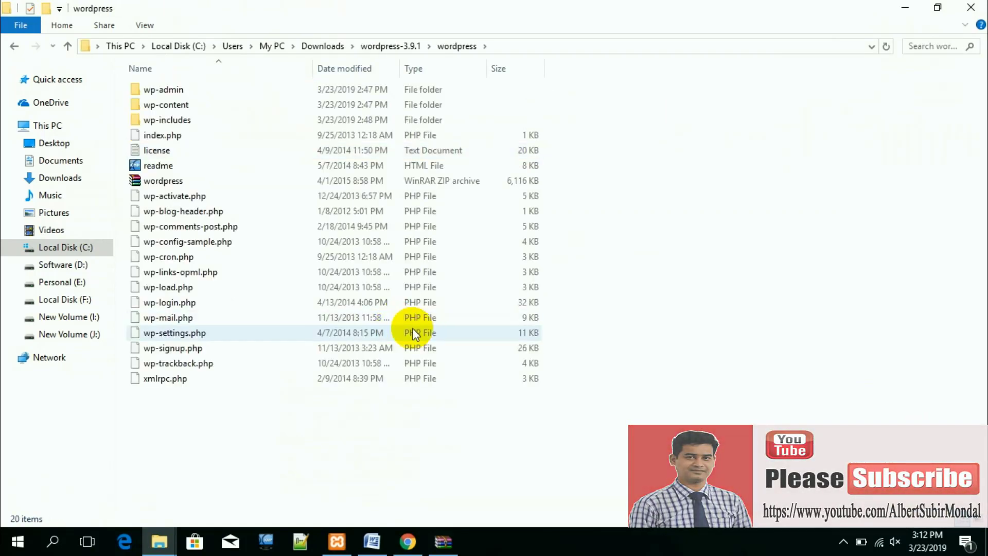
key("ctrl+a")
left_click(161, 180, "ctrl")
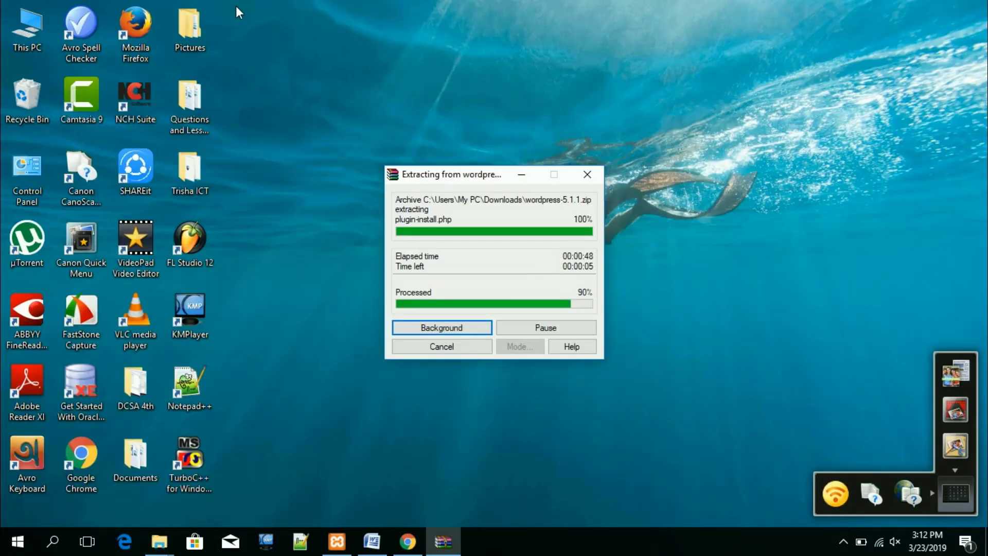
Step: Create a new folder named wplower in C:\xampp\htdocs
double_click(45, 39)
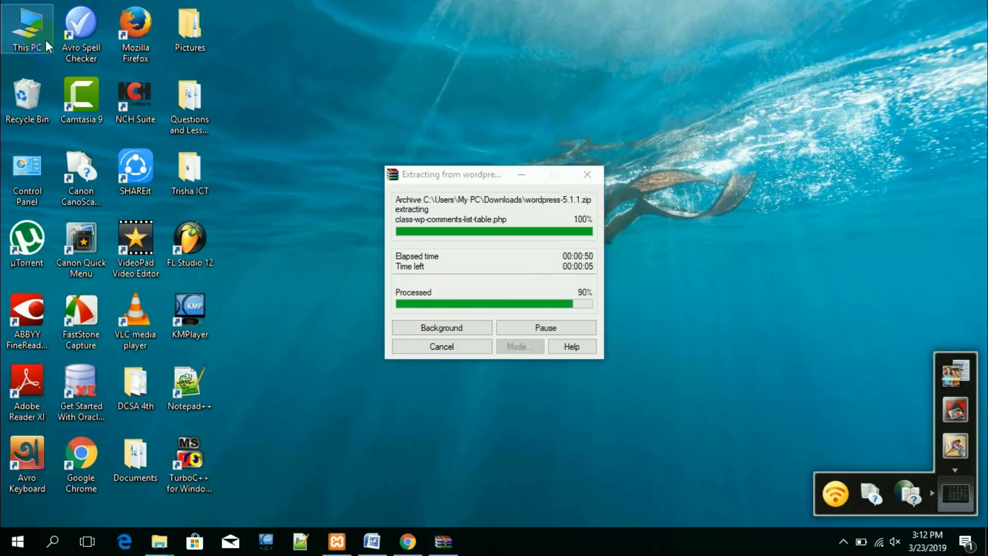
double_click(222, 202)
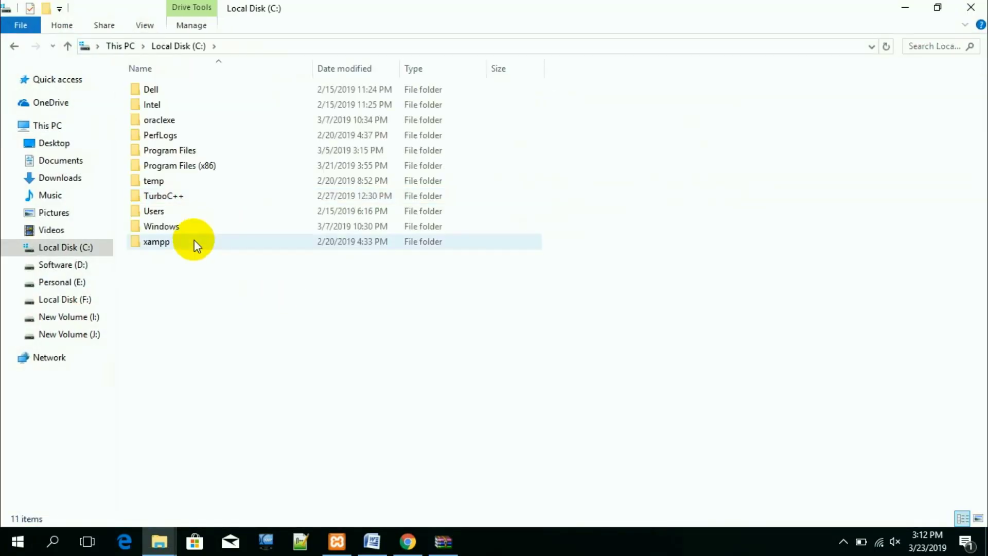
double_click(163, 242)
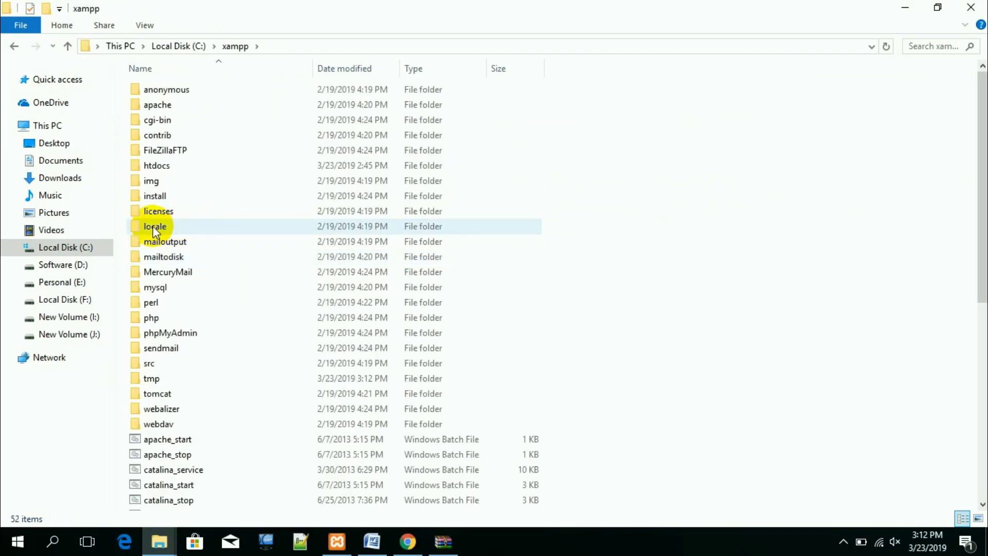
double_click(165, 170)
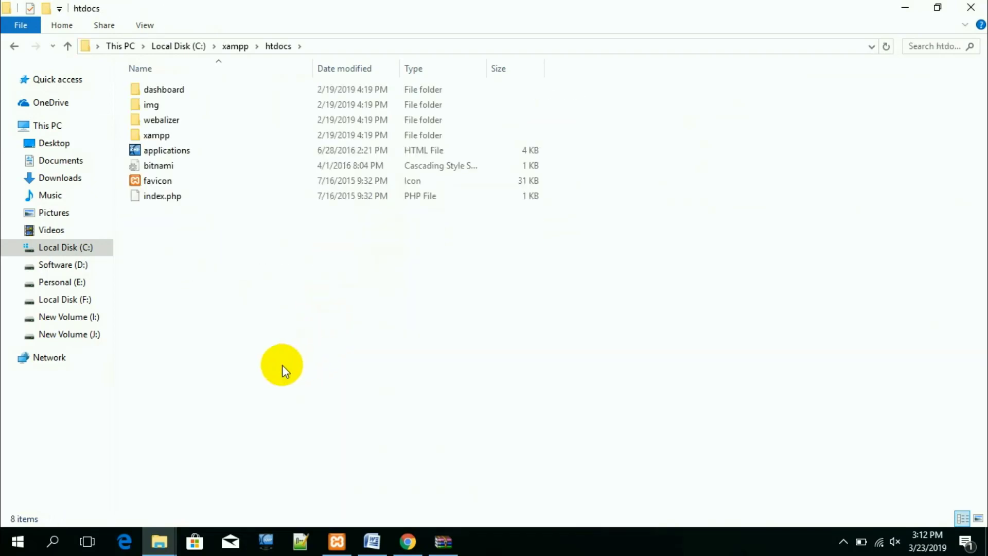
right_click(237, 353)
mouse_move(282, 319)
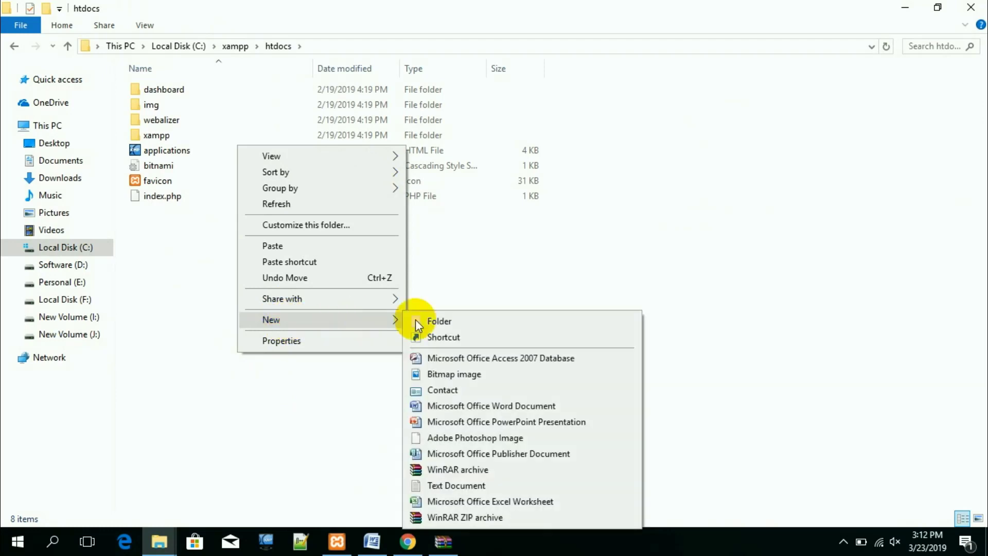
left_click(448, 320)
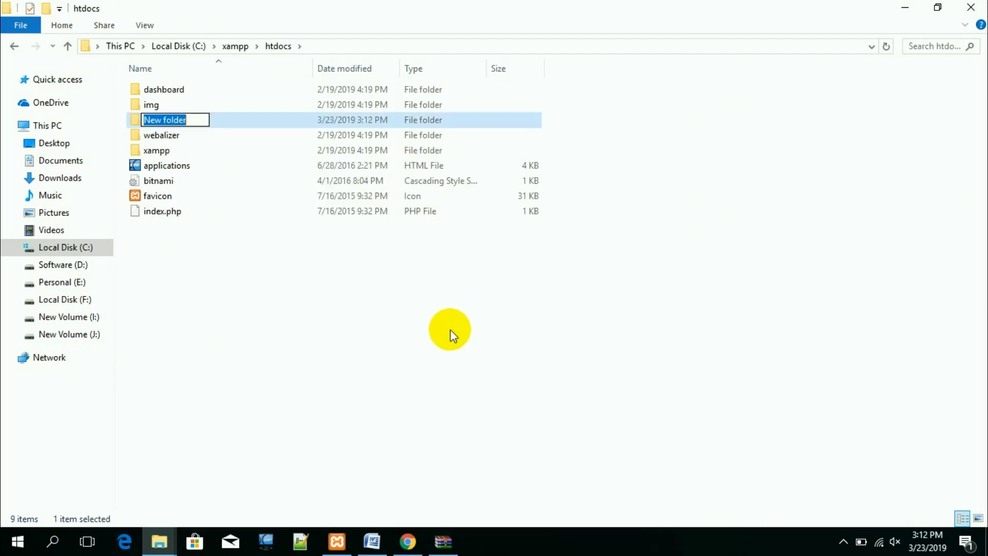
type("wp")
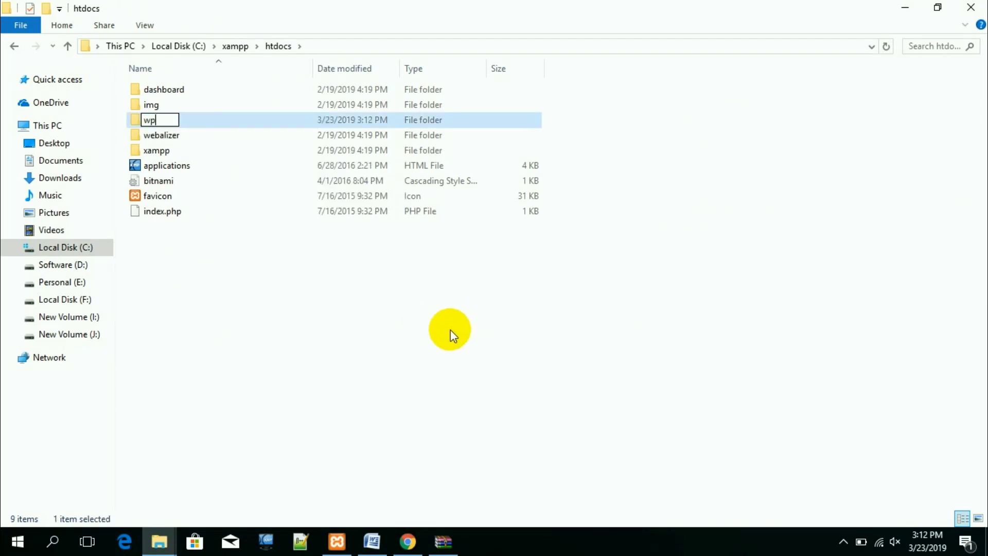
type("lowe")
key("Return")
key("Return")
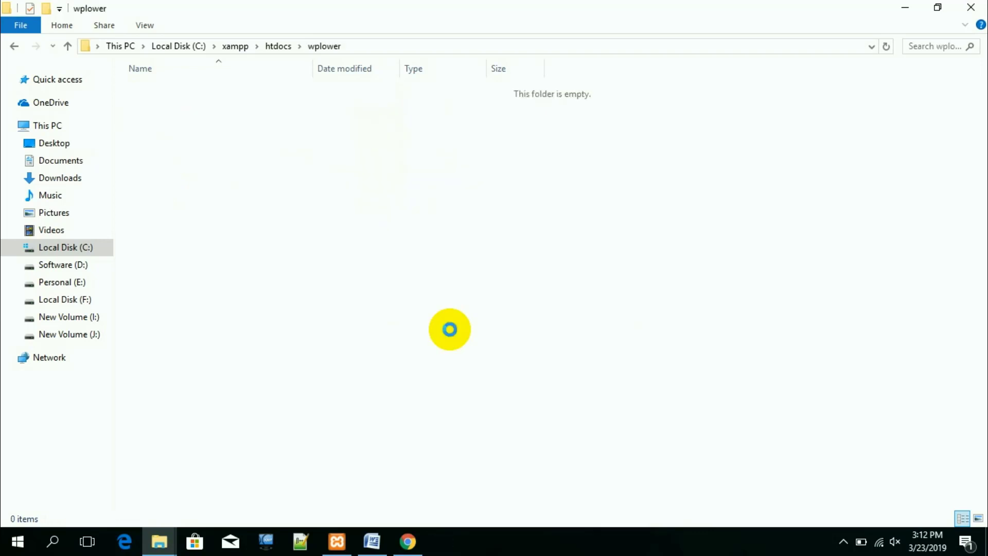
Step: Paste the WordPress 3.9.1 files into wplower and switch back to Downloads
key("ctrl+v")
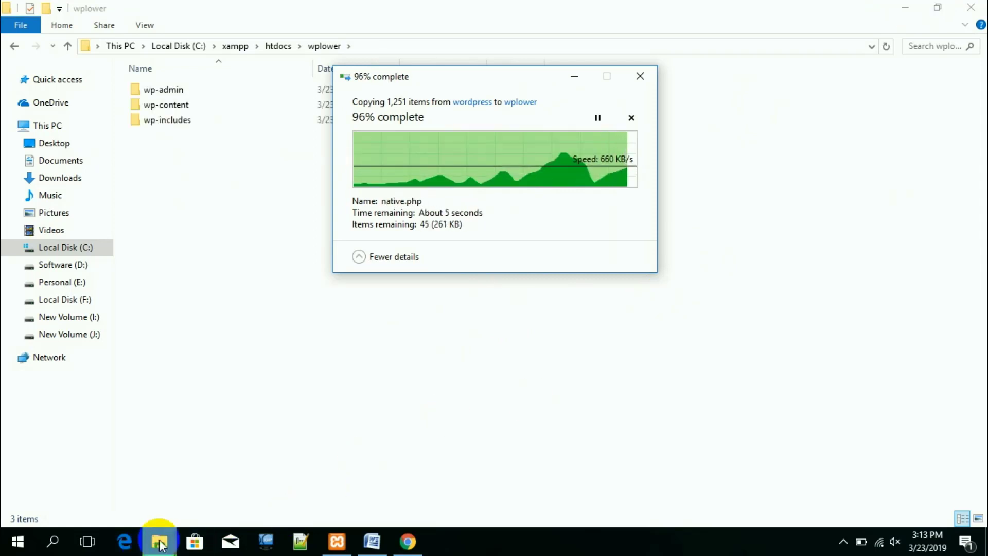
mouse_move(160, 543)
left_click(253, 474)
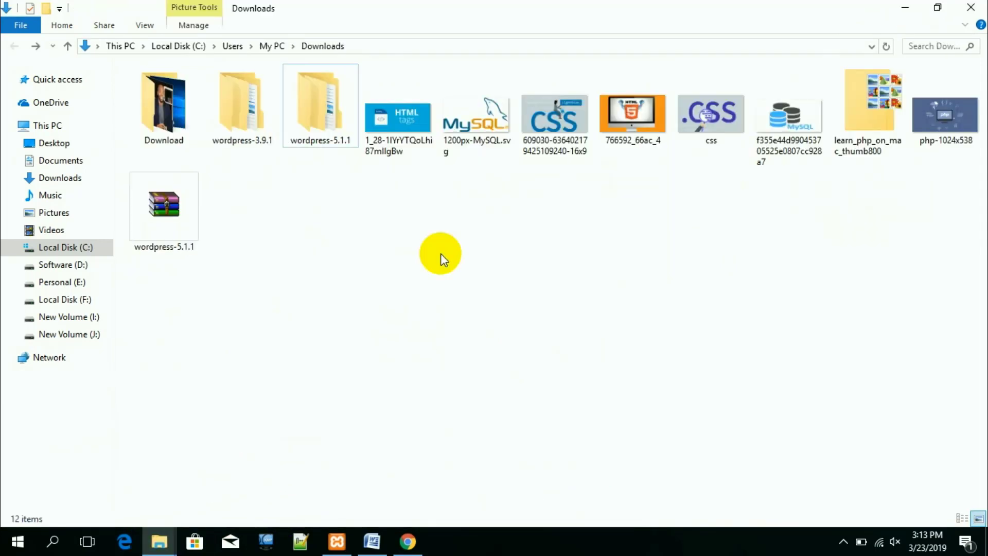
Step: Select all 19 files in wordpress-5.1.1\wordpress
left_click(315, 120)
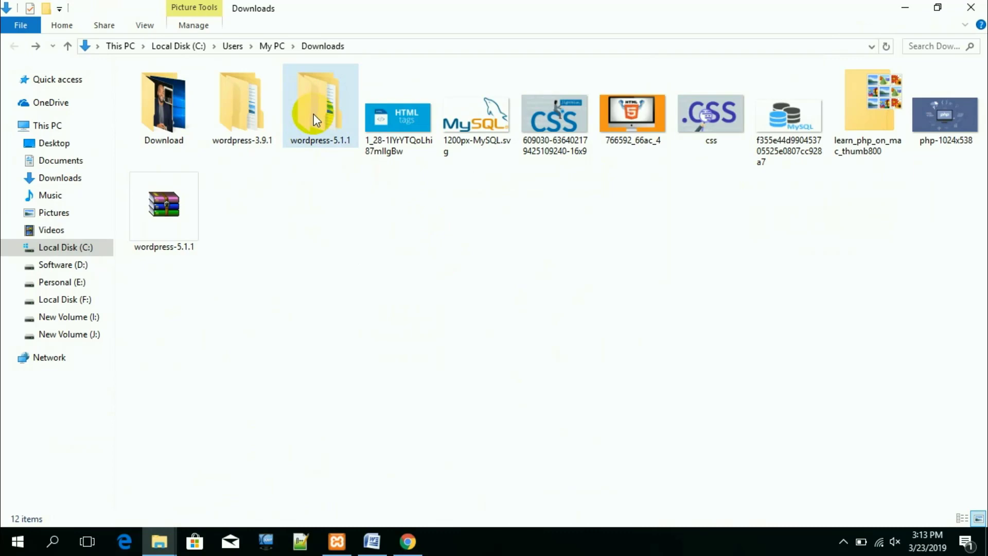
double_click(314, 114)
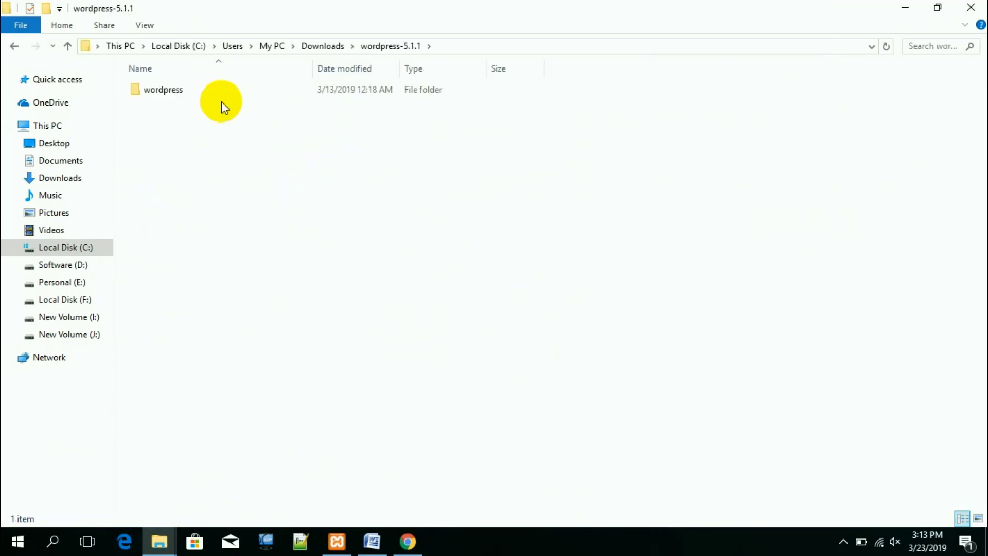
double_click(178, 91)
key("ctrl+a")
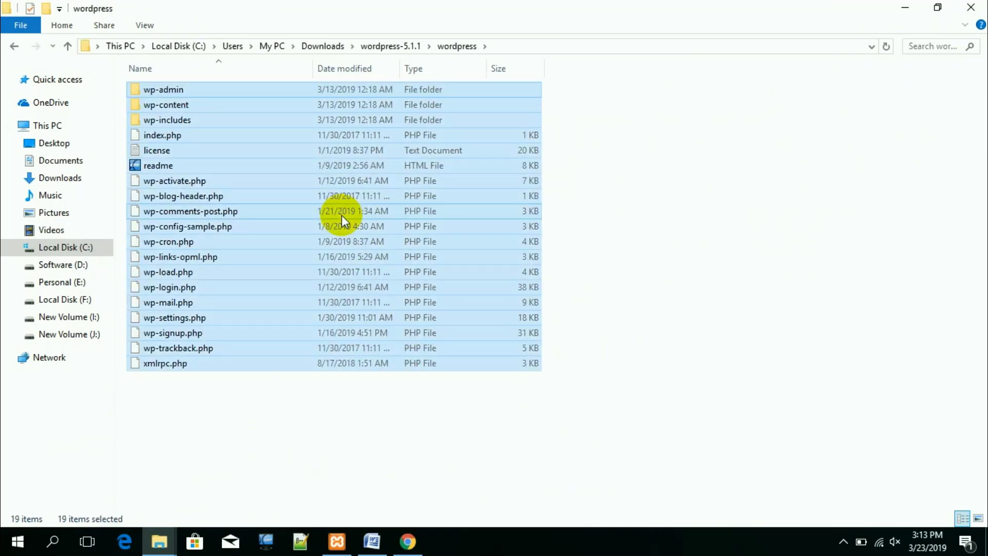
Step: Create a new folder named wpupper in C:\xampp\htdocs
left_click(75, 248)
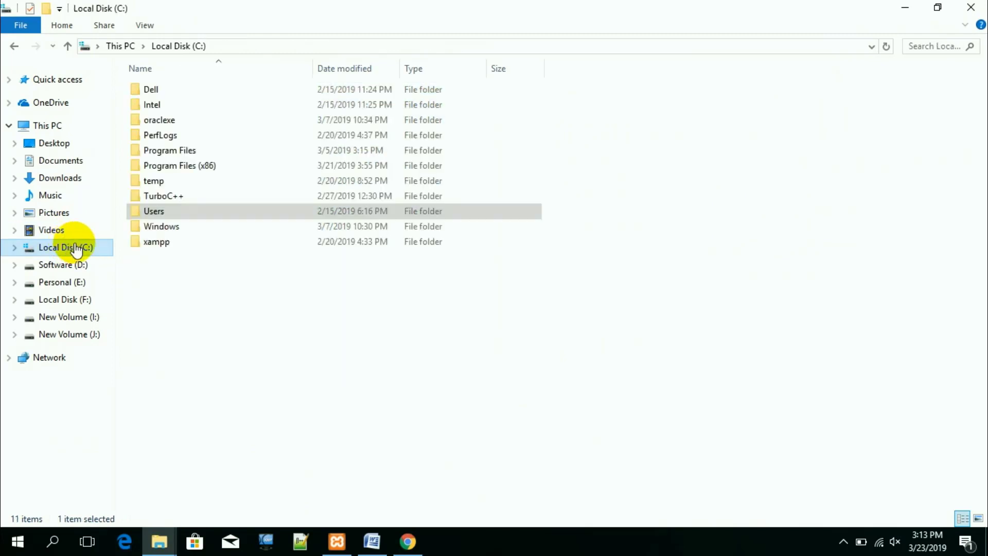
left_click(159, 244)
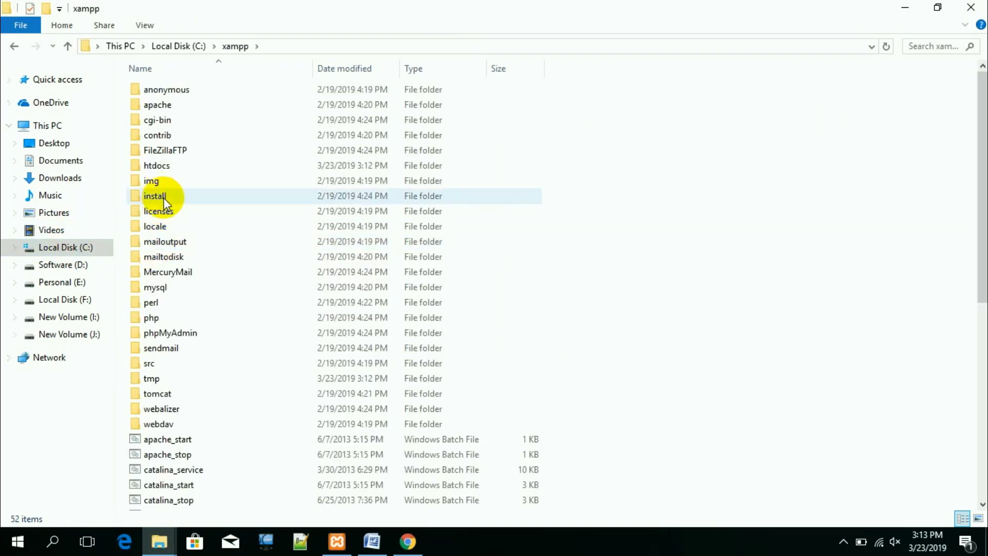
double_click(166, 164)
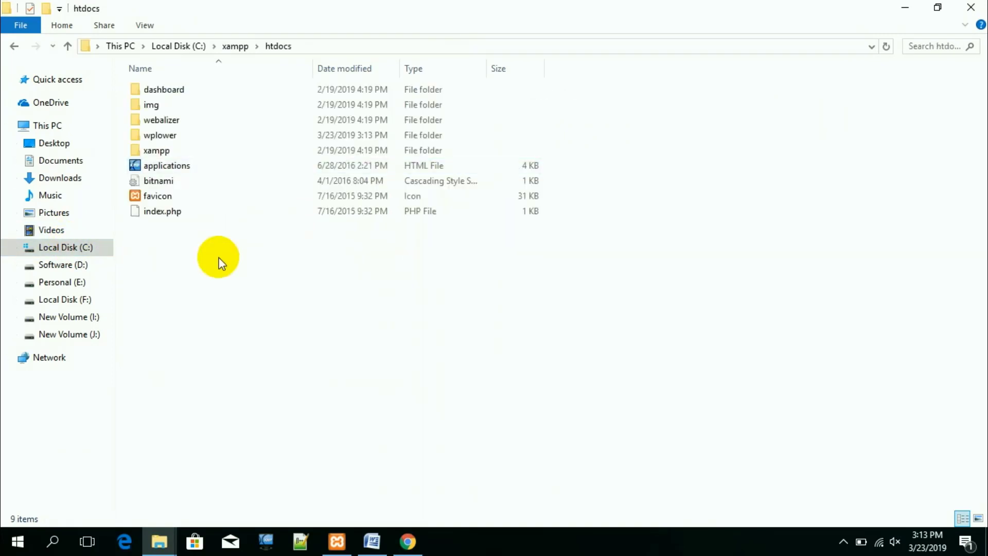
right_click(204, 325)
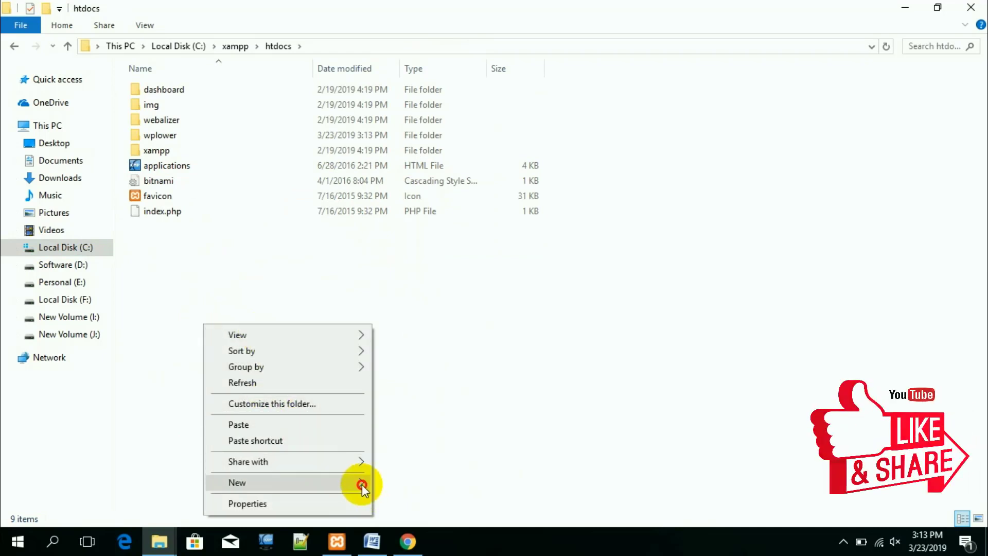
mouse_move(362, 483)
left_click(408, 284)
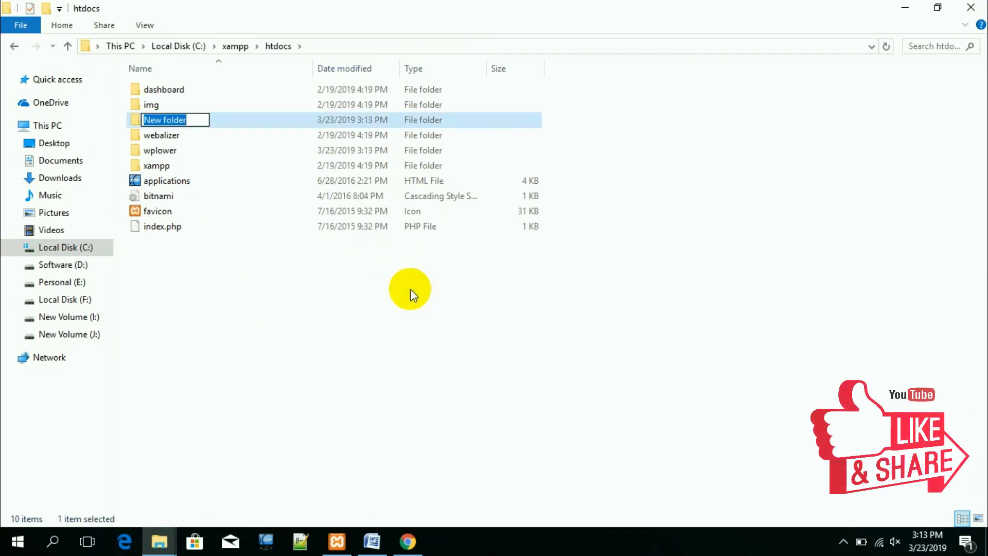
type("wp")
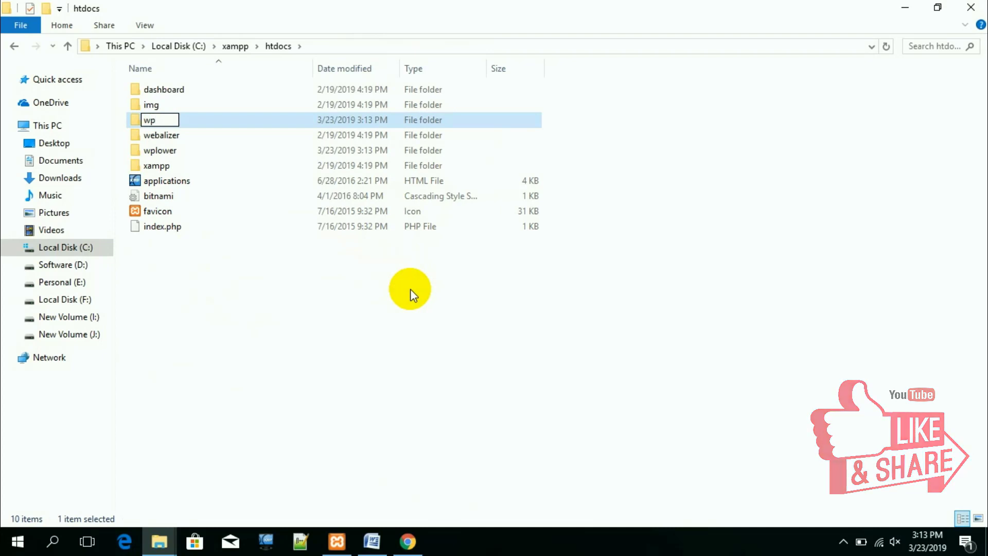
type("upper")
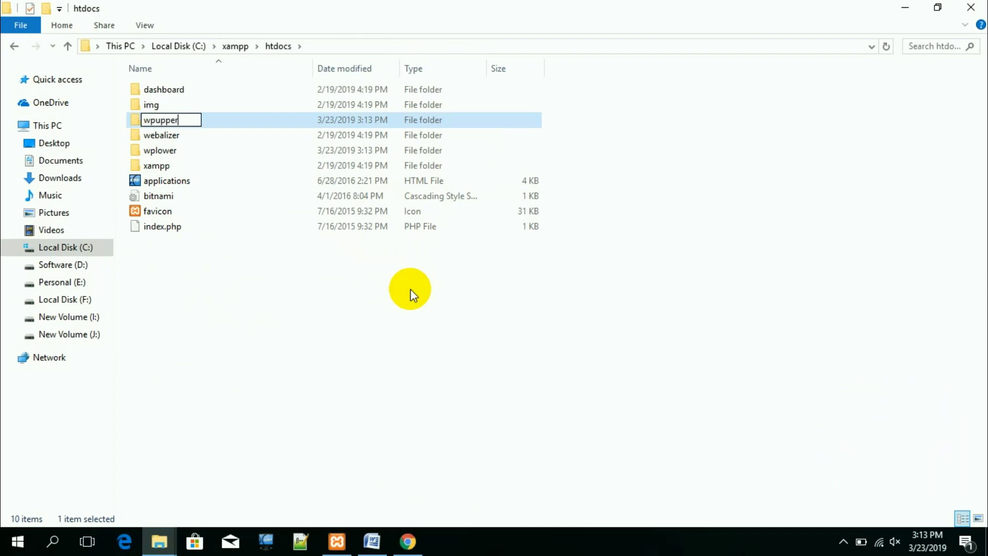
key("Return")
key("Return")
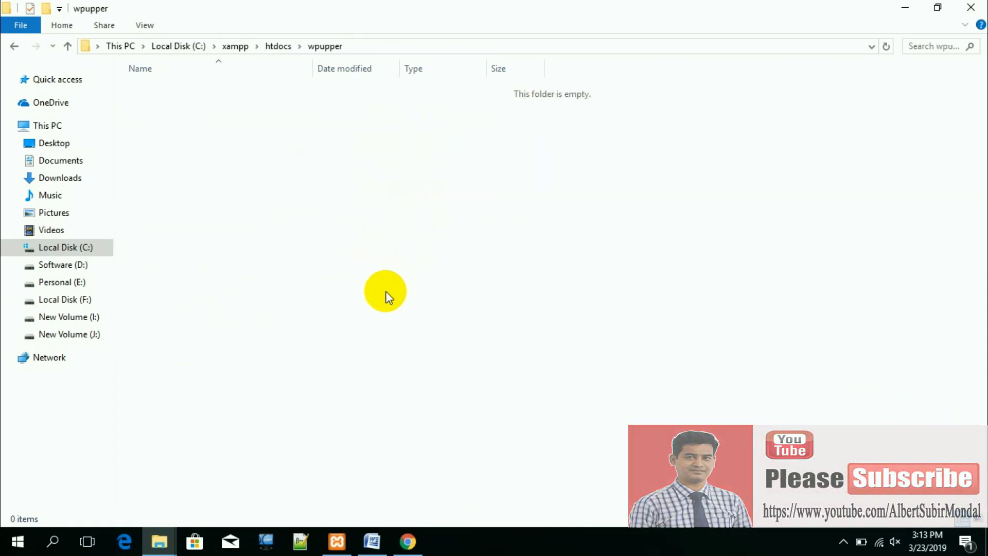
Step: Paste the WordPress 5.1.1 files into wpupper and close File Explorer
key("ctrl+v")
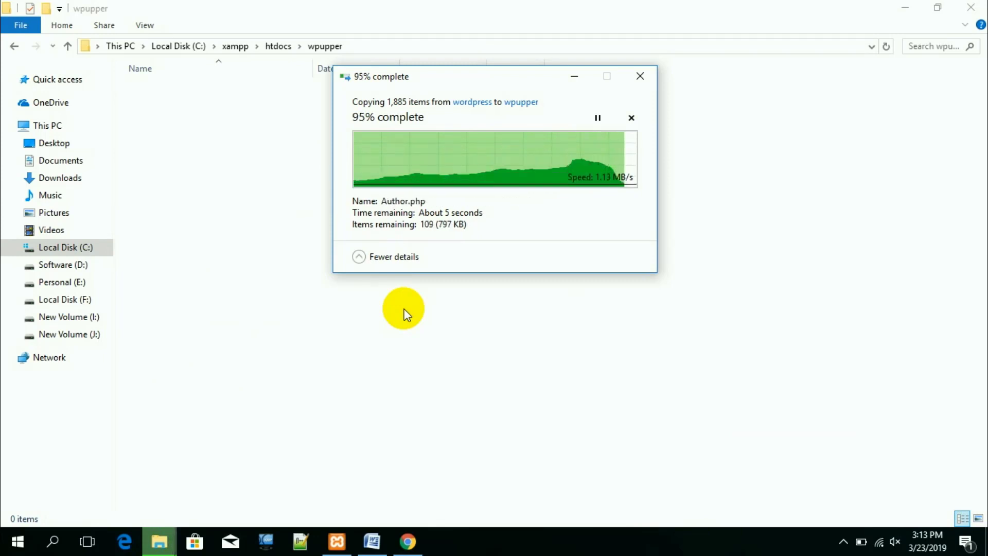
left_click(323, 430)
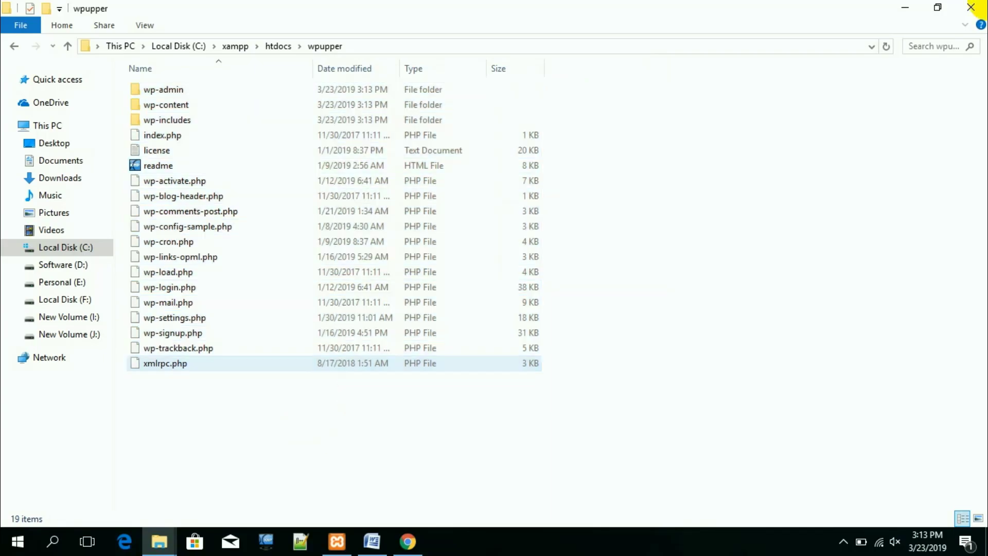
key("ctrl+a")
left_click(971, 7)
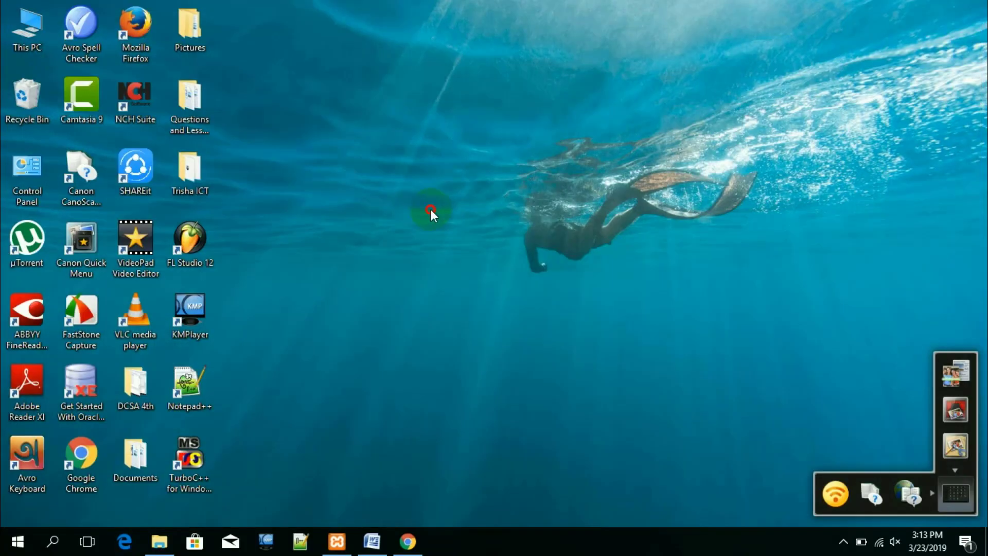
Step: Refresh the desktop twice and bring back the browser
right_click(377, 155)
left_click(391, 180)
right_click(331, 129)
left_click(381, 177)
left_click(407, 539)
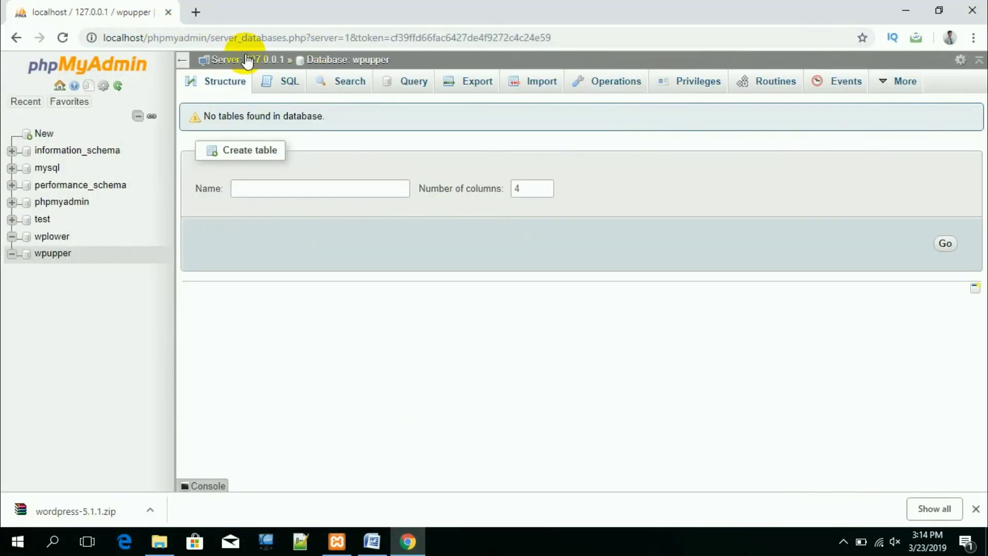
Step: Load localhost/wplower and begin creating its configuration file
left_click(269, 41)
type("localhost")
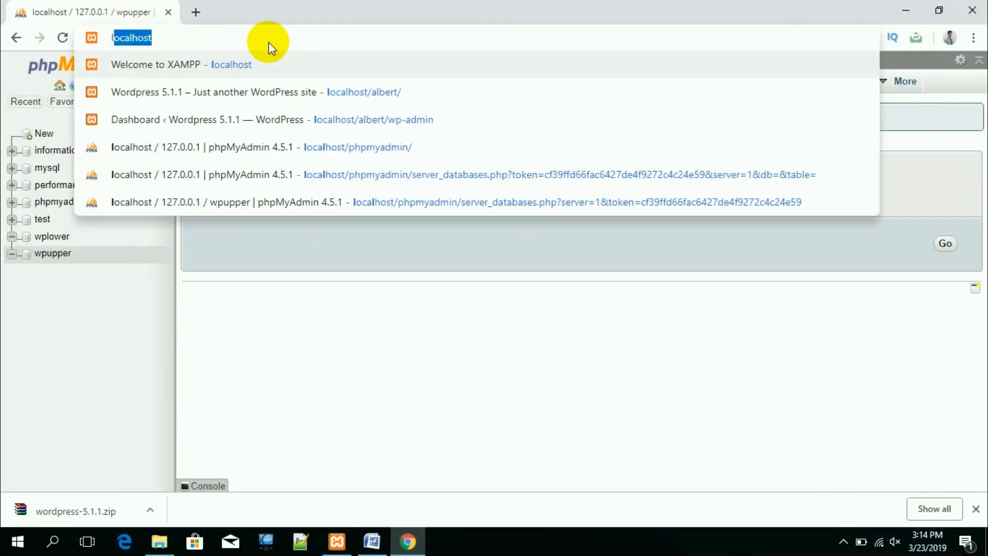
key("Right")
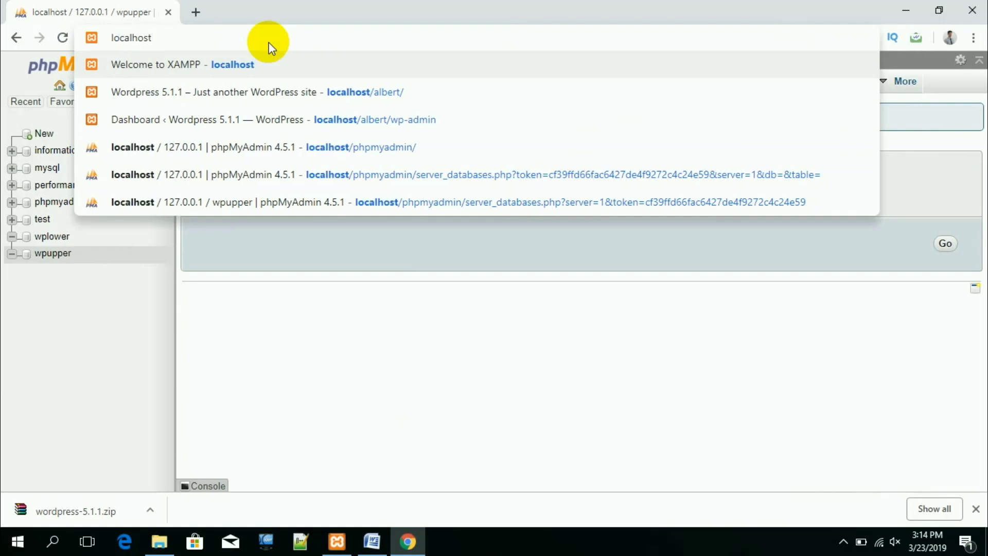
type("/")
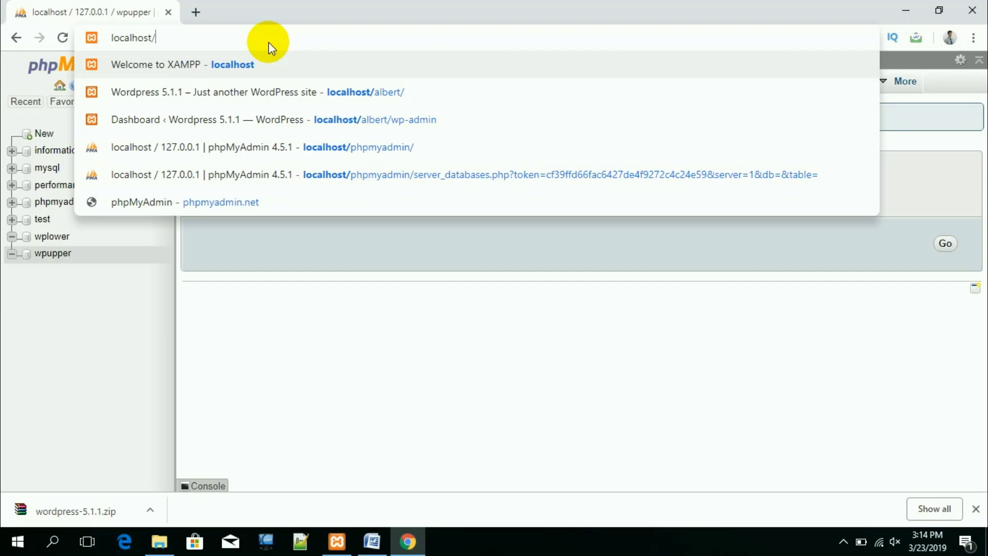
type("wp")
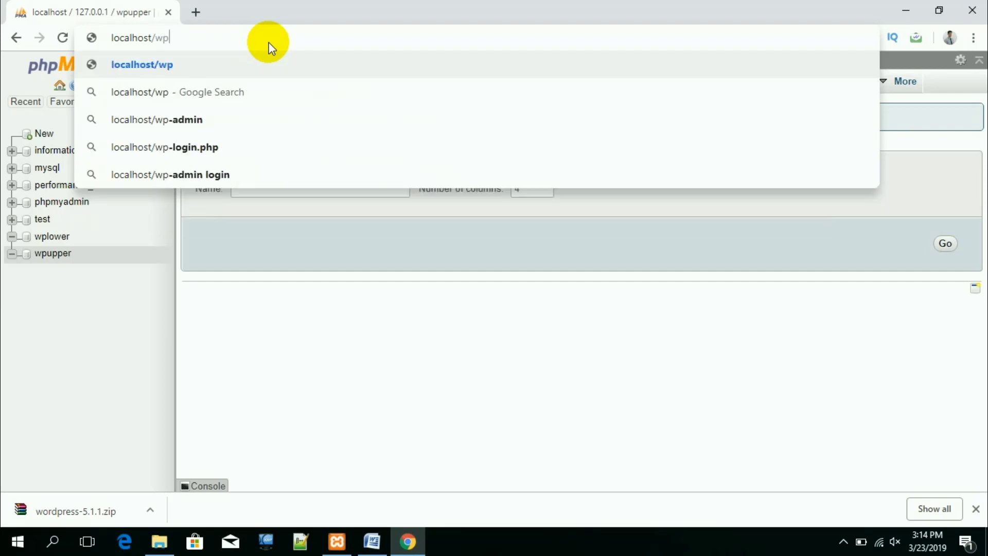
type("lower")
key("Return")
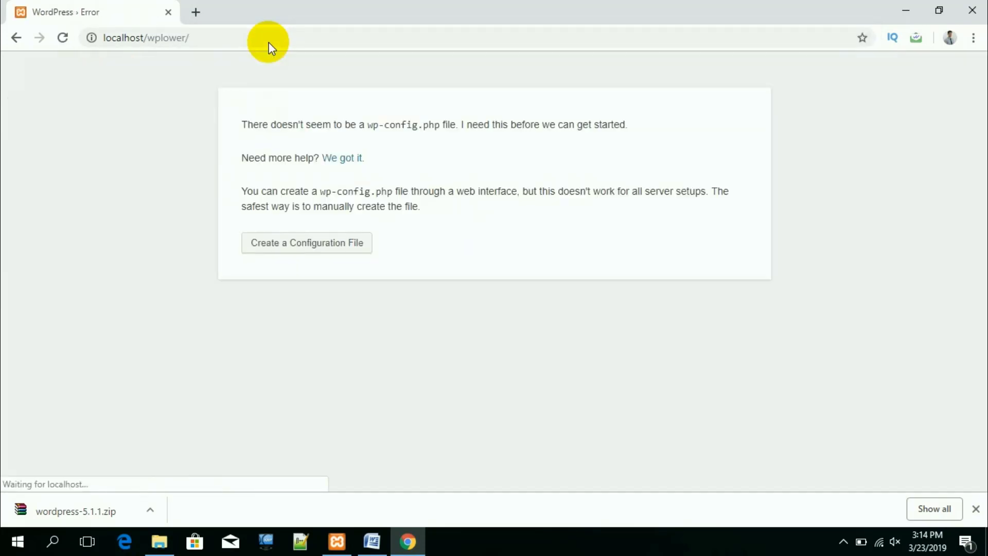
left_click(307, 244)
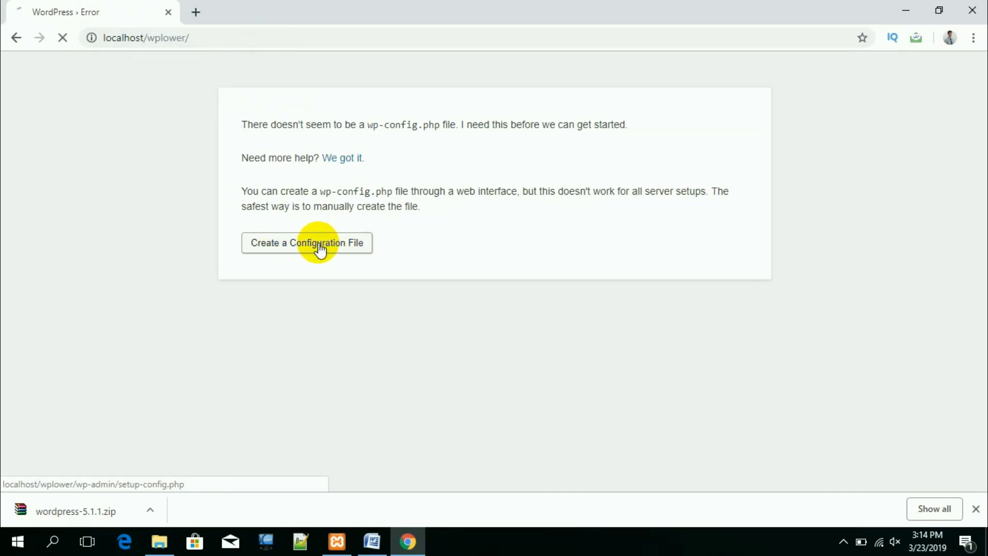
left_click(266, 428)
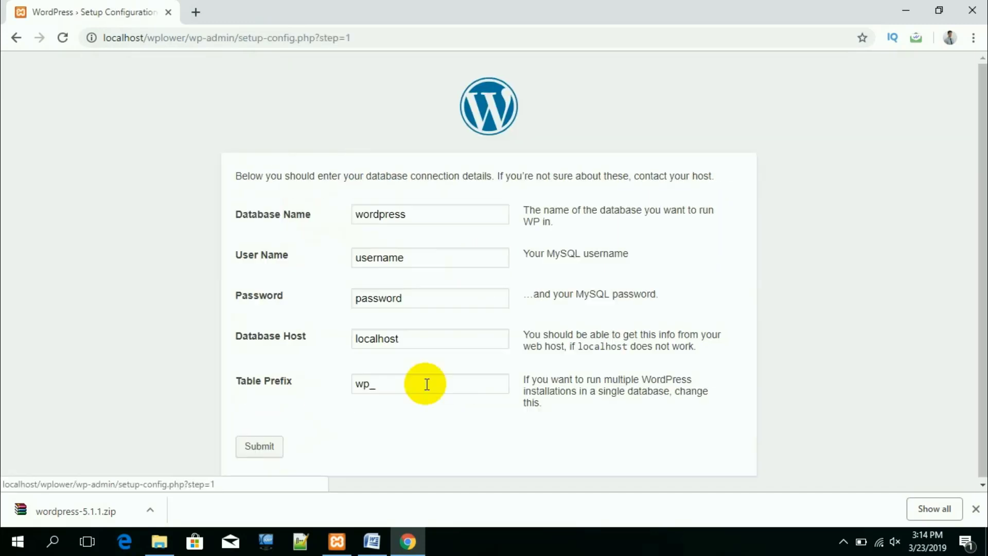
Step: Submit database name wplower, user root and an empty password
left_click(301, 215)
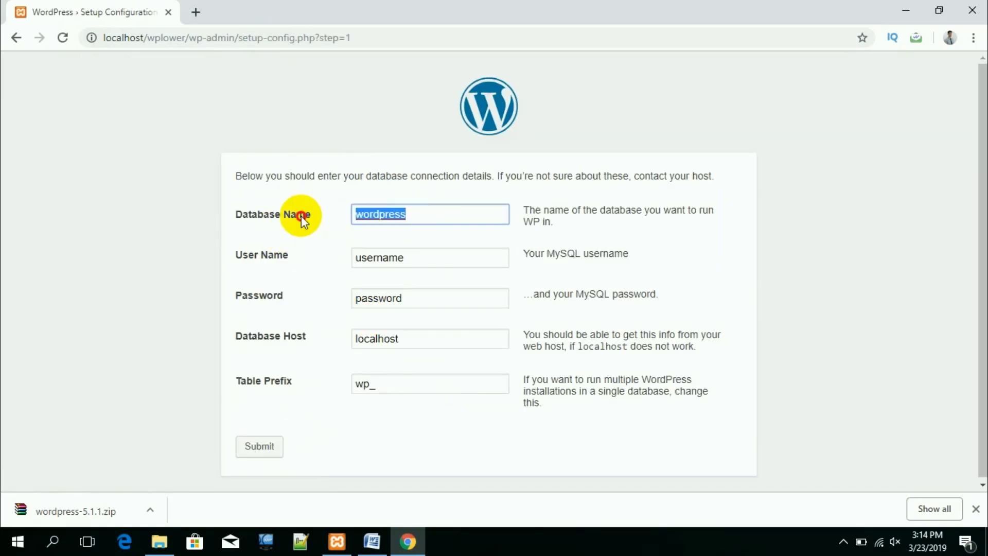
type("wp")
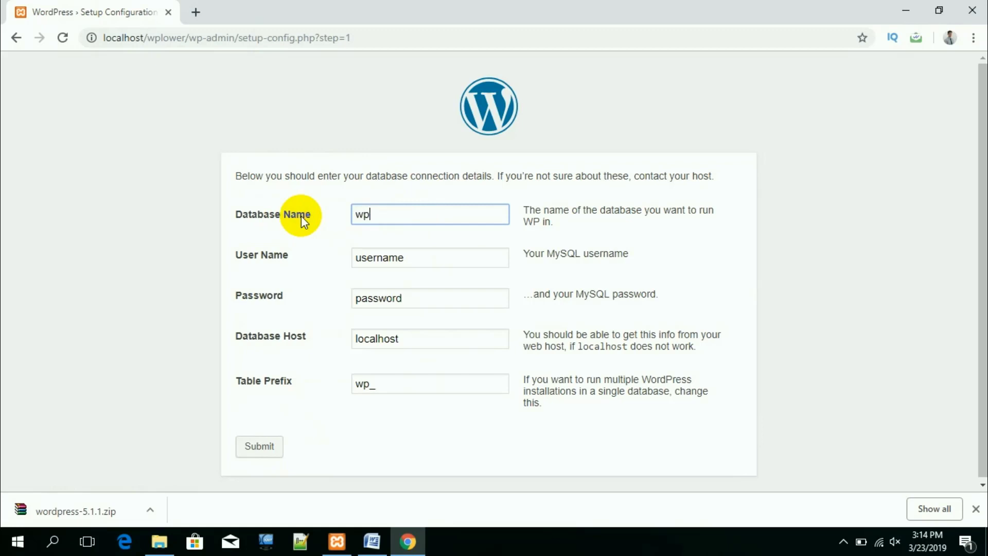
type("lower")
left_click(272, 264)
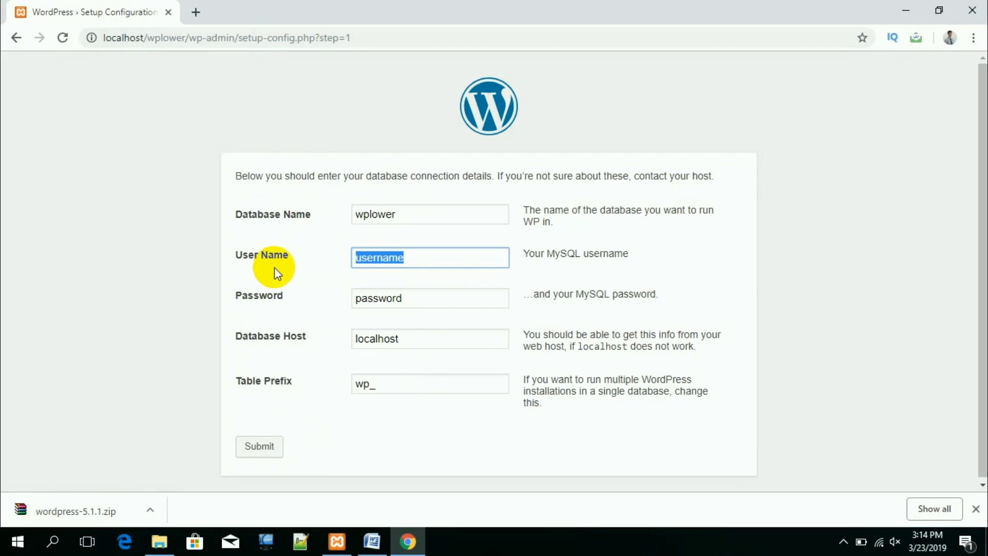
type("root")
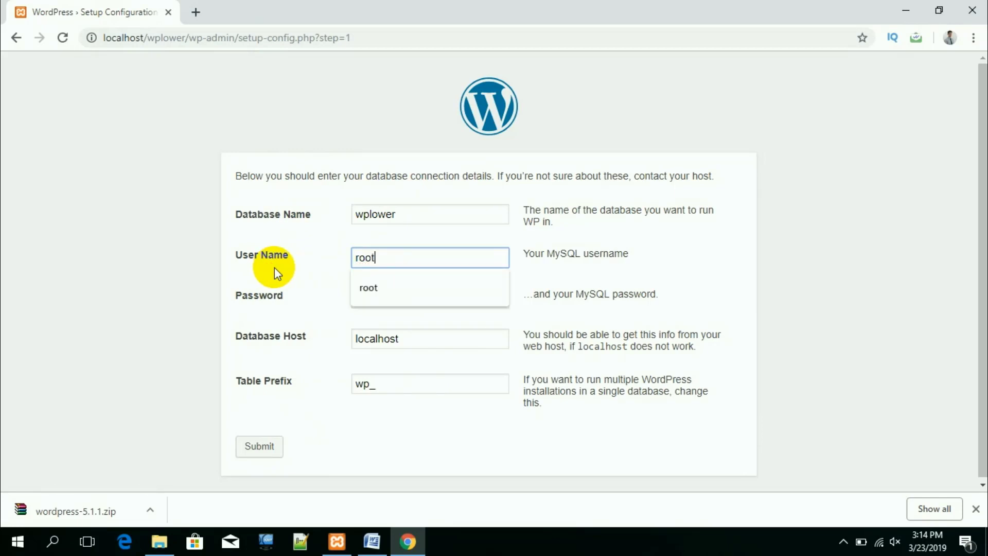
left_click(129, 331)
left_click(261, 293)
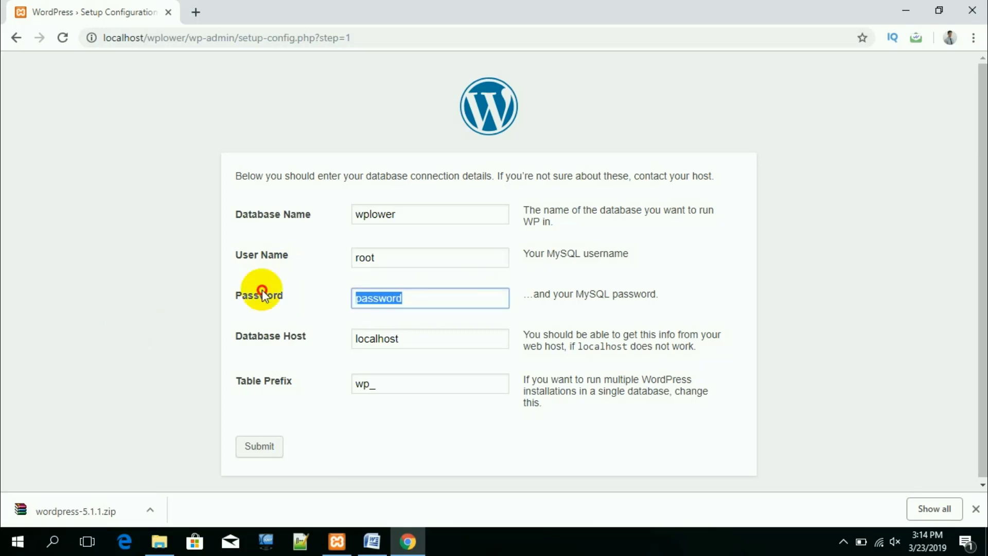
key("BackSpace")
left_click(259, 445)
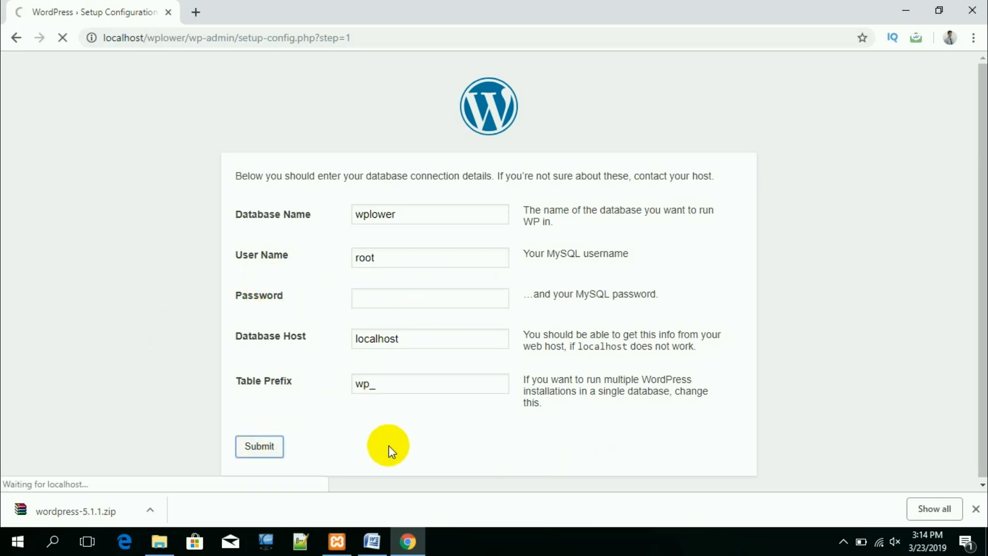
left_click(271, 225)
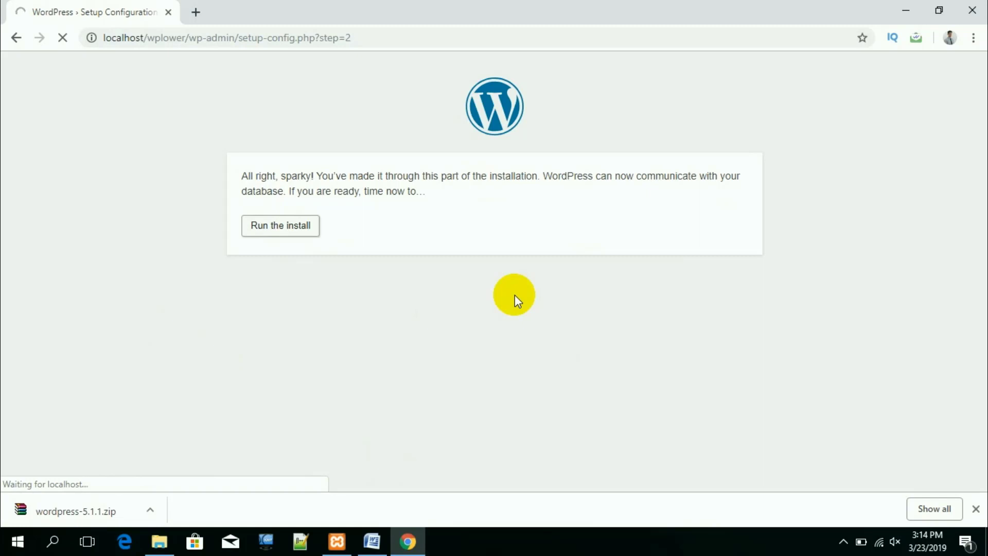
Step: Enter the site title Wp Lower Package Site
scroll(371, 401, "down", 3)
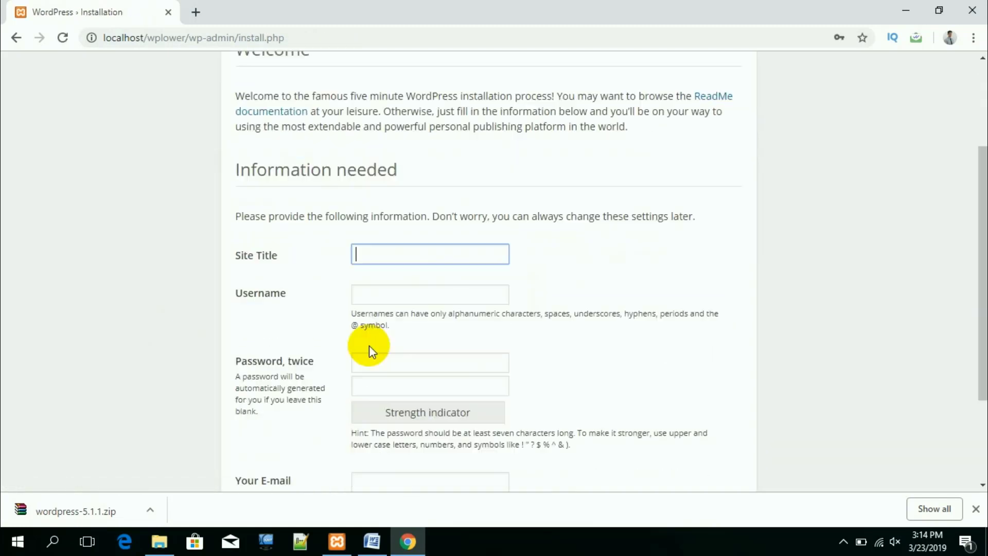
left_click(379, 252)
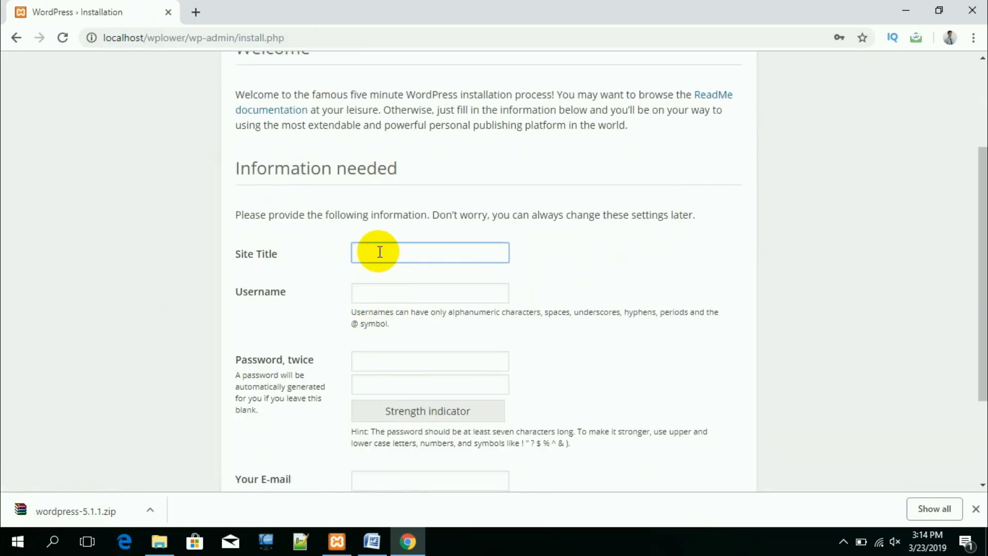
type("Wp Lower Package S")
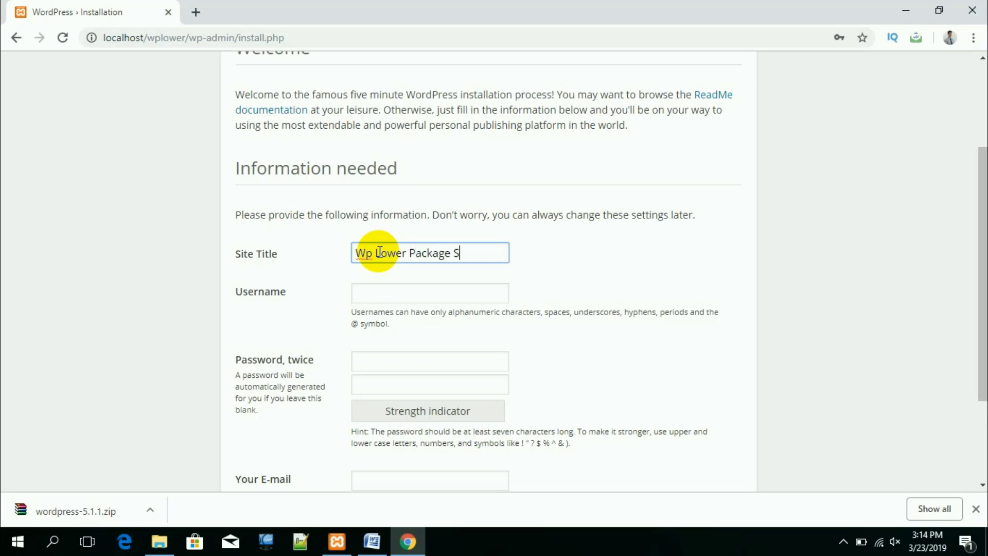
type("te")
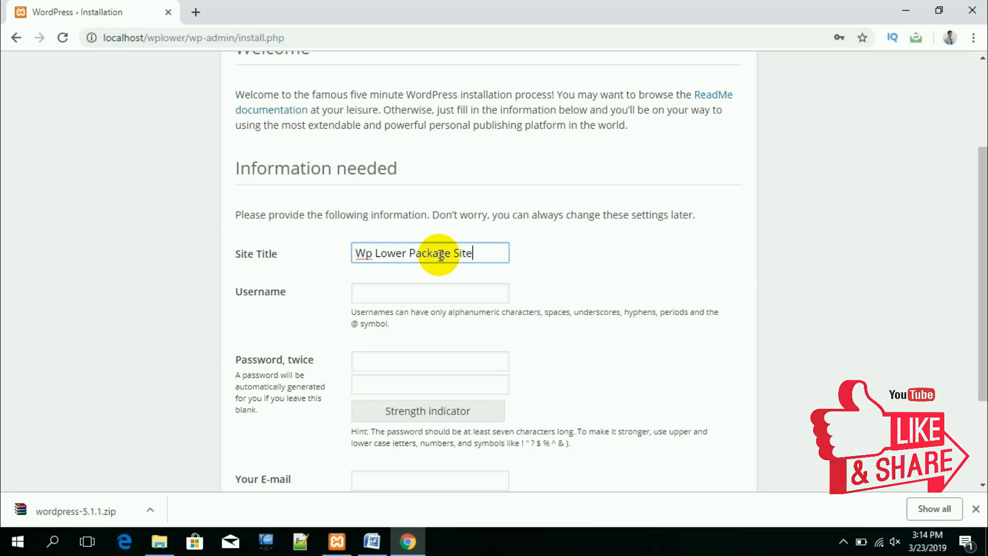
key("ctrl+a")
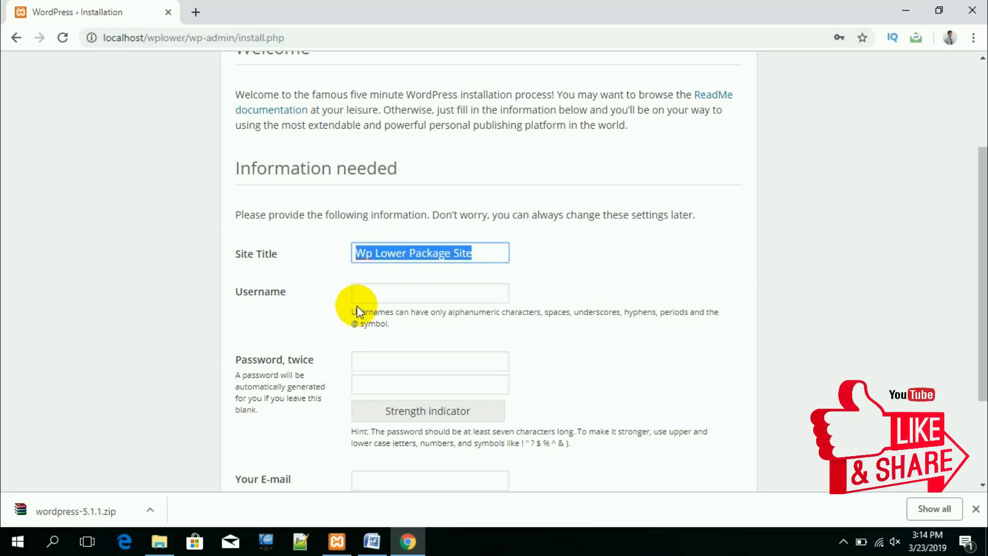
Step: Enter the admin username and type the admin password twice
left_click(395, 294)
type("A")
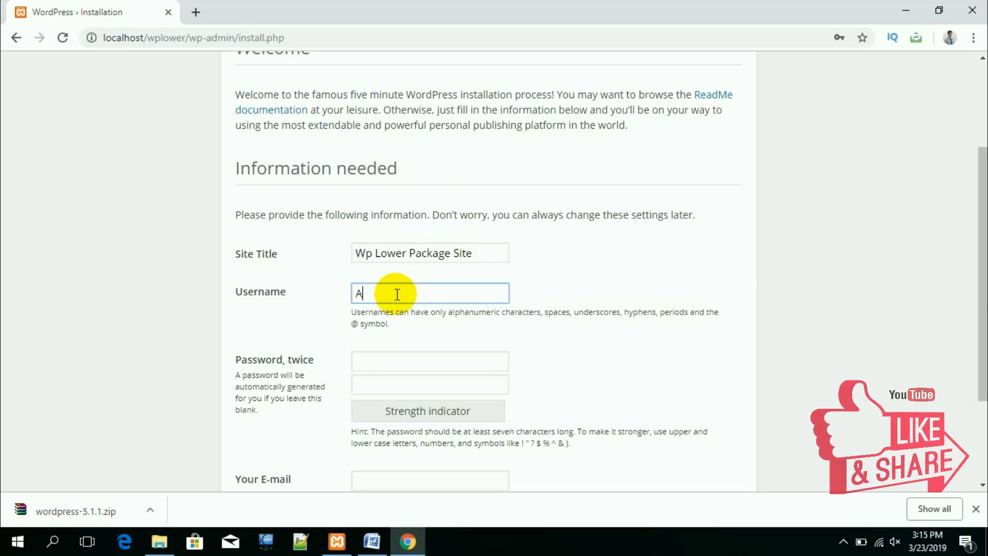
type("lbert")
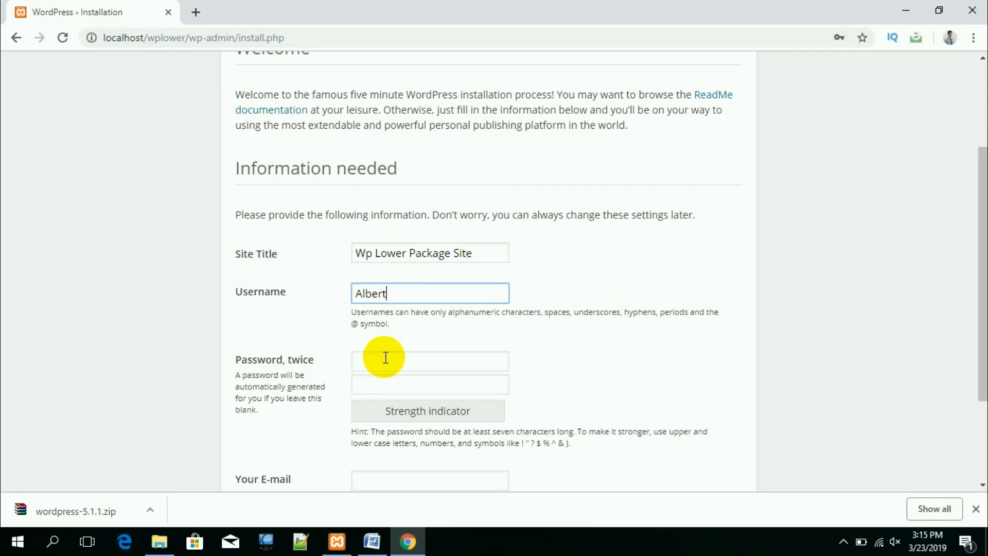
left_click(386, 357)
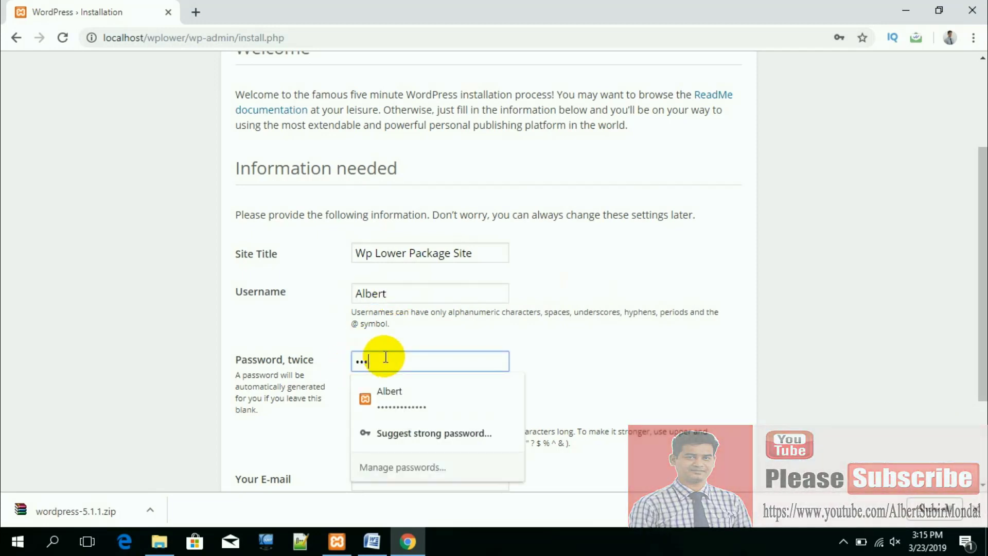
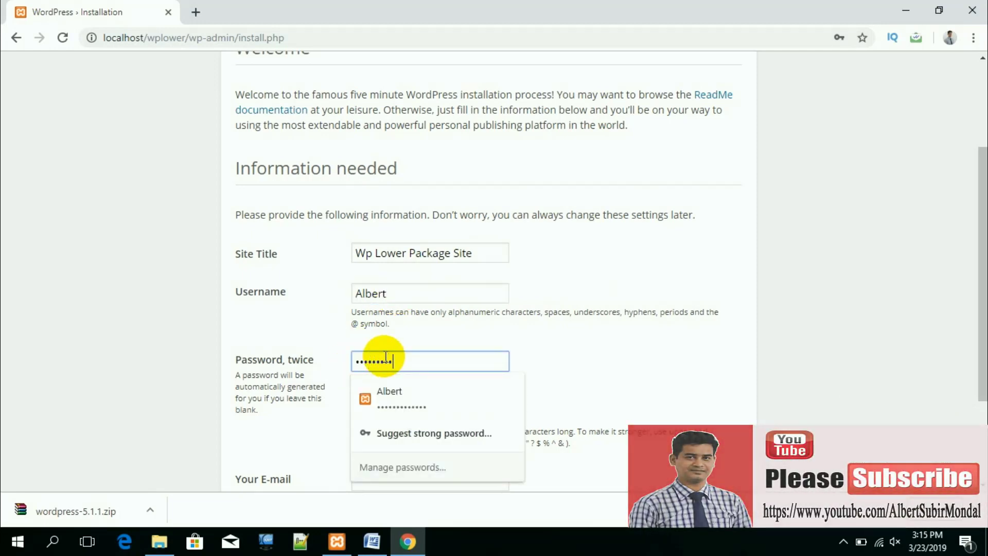
key("Tab")
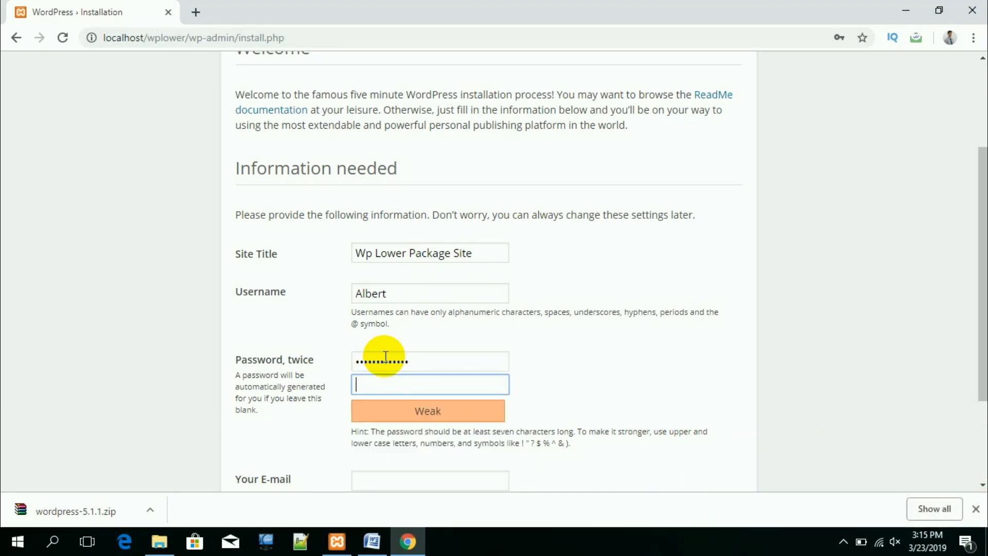
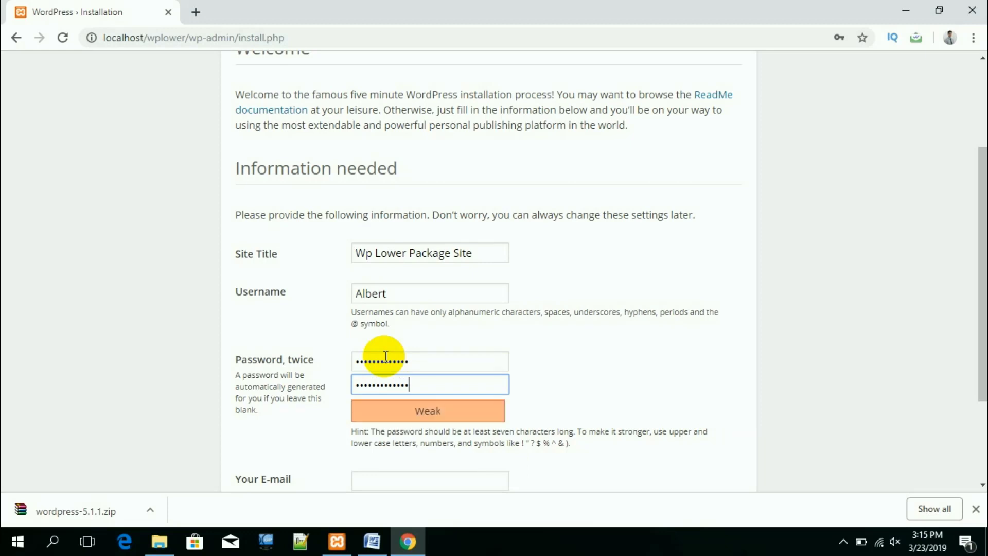
left_click(610, 369)
Step: Fill in the admin e-mail, install WordPress, and go to the login page
scroll(514, 376, "down", 3)
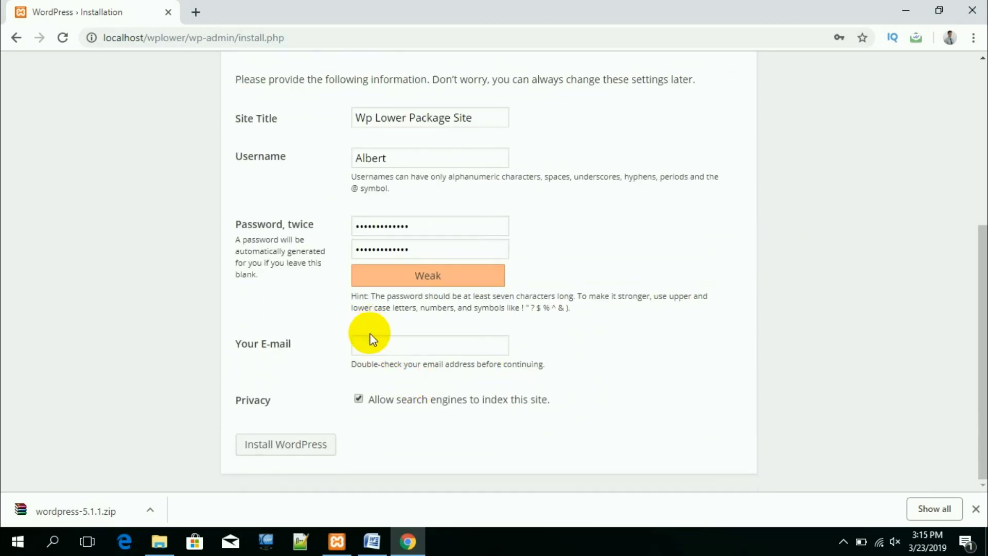
left_click(371, 347)
left_click(409, 375)
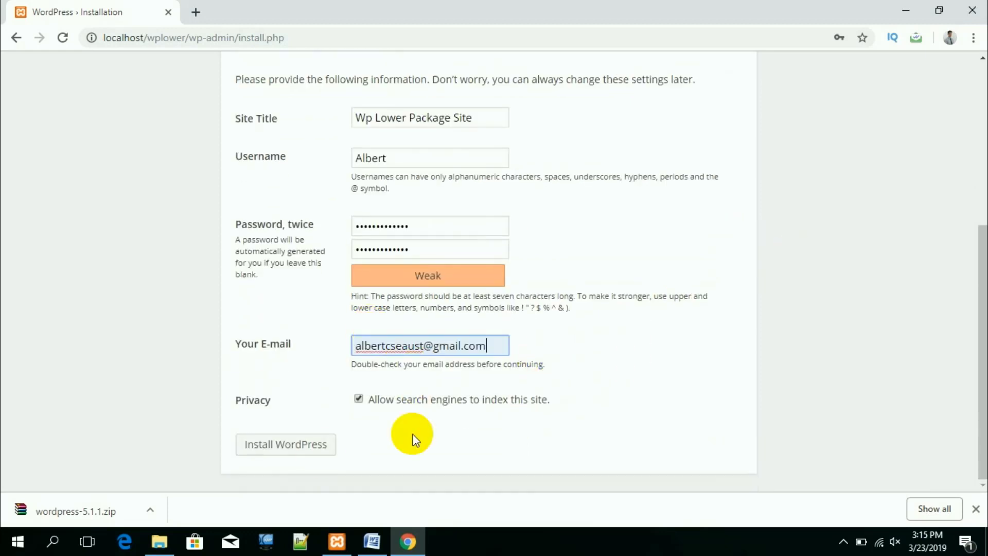
left_click(269, 447)
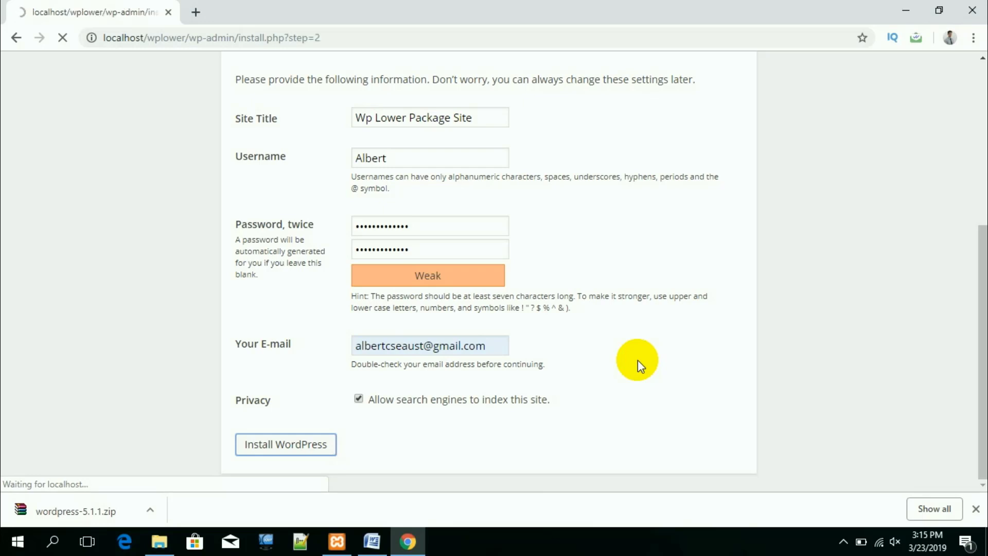
left_click(268, 368)
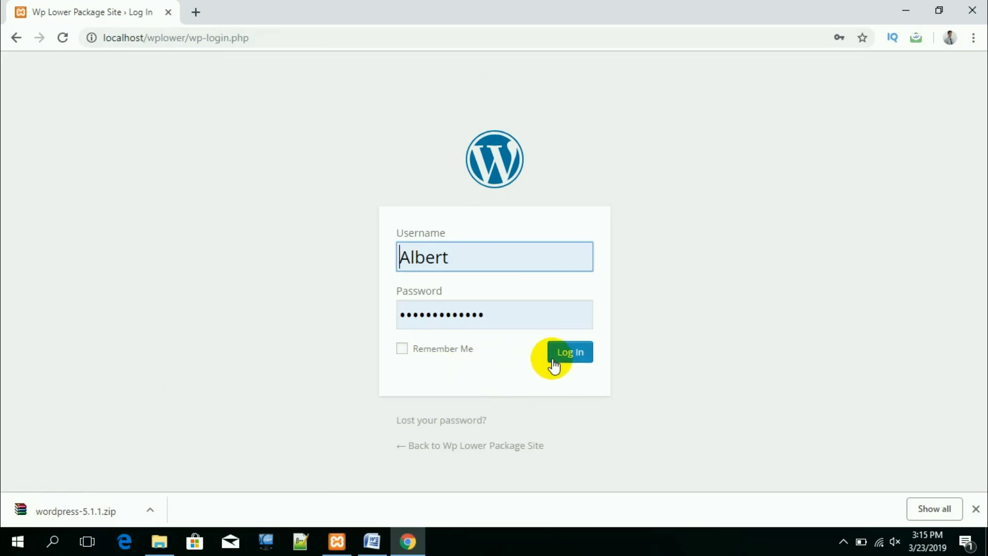
Step: Log in to the Wp Lower Package Site dashboard with the saved credentials and open a new tab
left_click(571, 353)
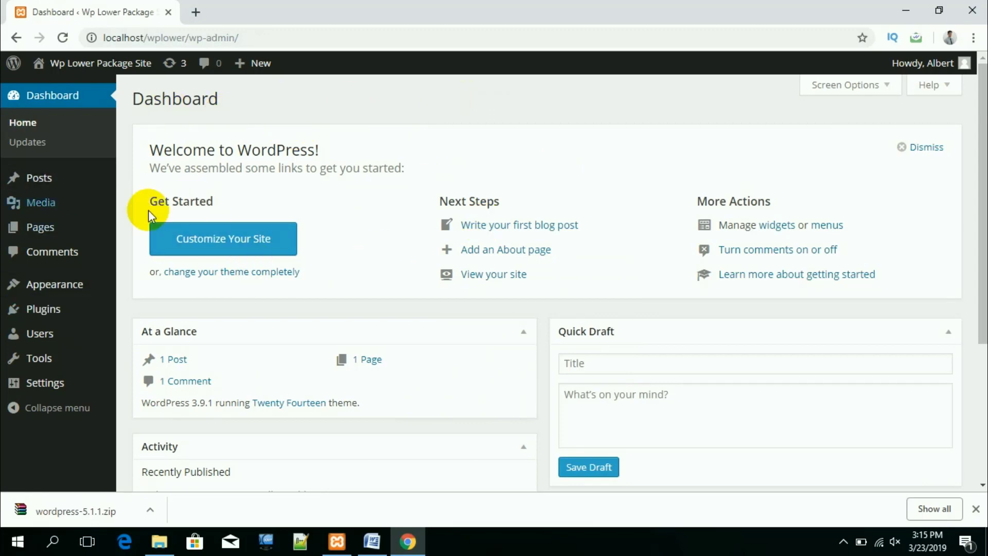
left_click(197, 14)
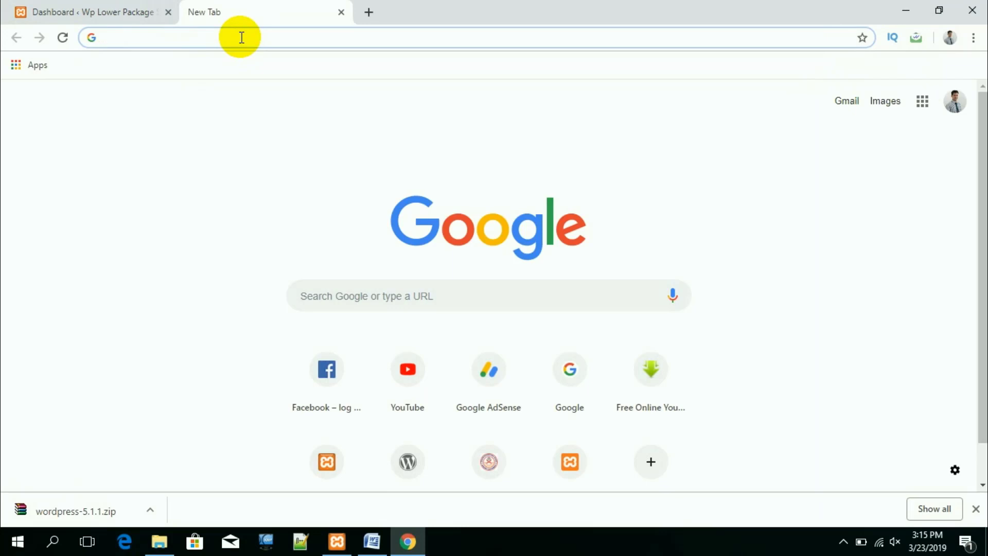
Step: Load localhost/wpupper to reach the WordPress 5.1.1 setup language page with English (United States)
type("localhost/")
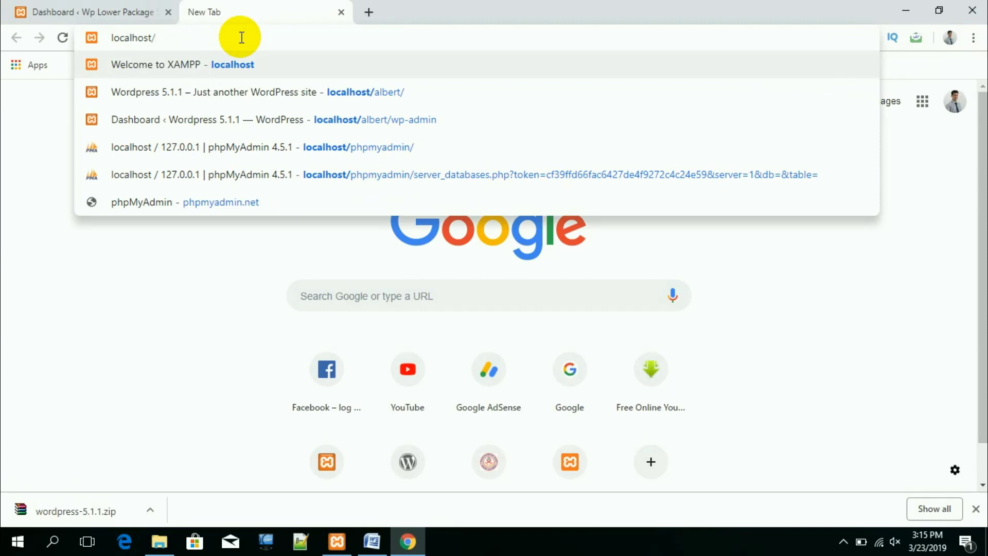
type("wp")
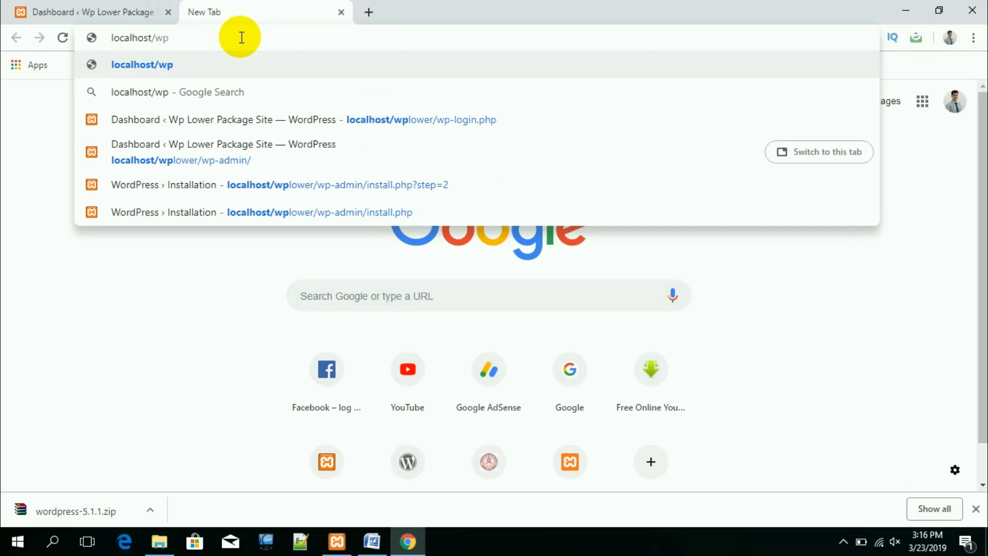
type("upper")
key("Return")
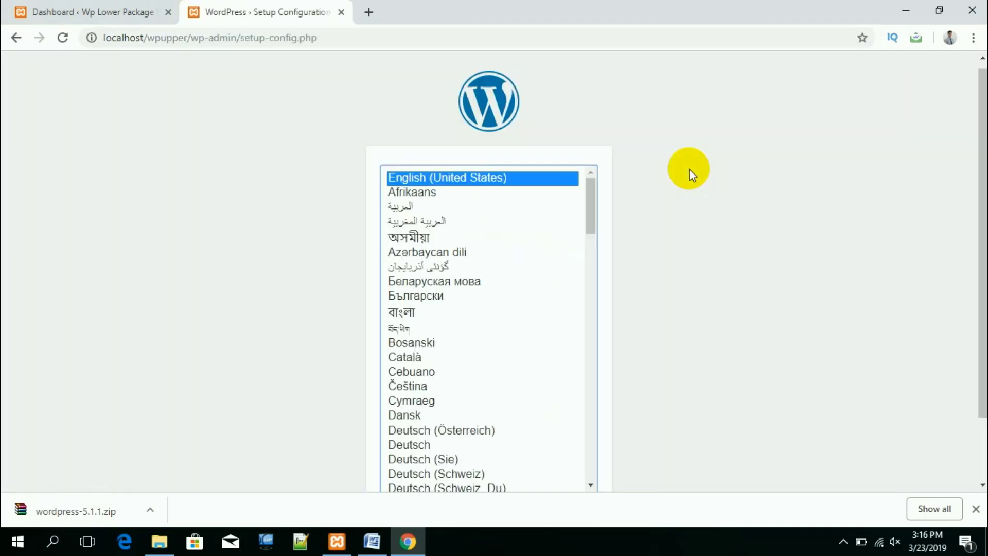
left_click(760, 220)
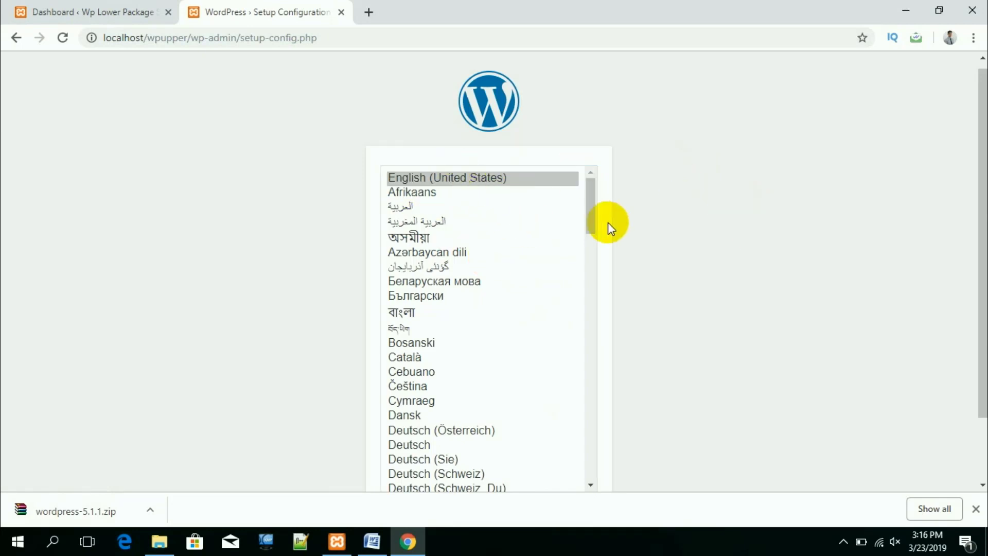
scroll(605, 223, "down", 2)
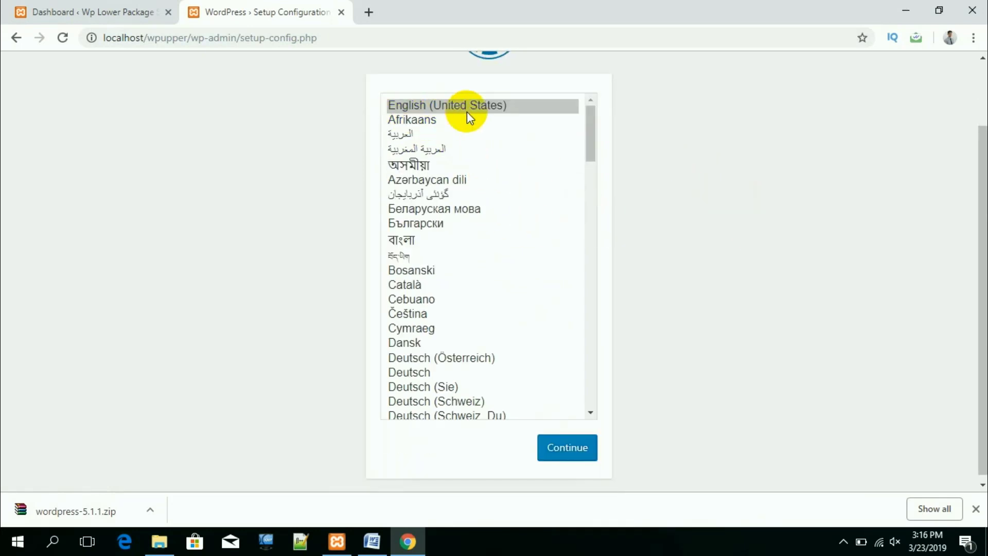
Step: Continue in English (United States) and set the database name to wpupper
left_click(569, 451)
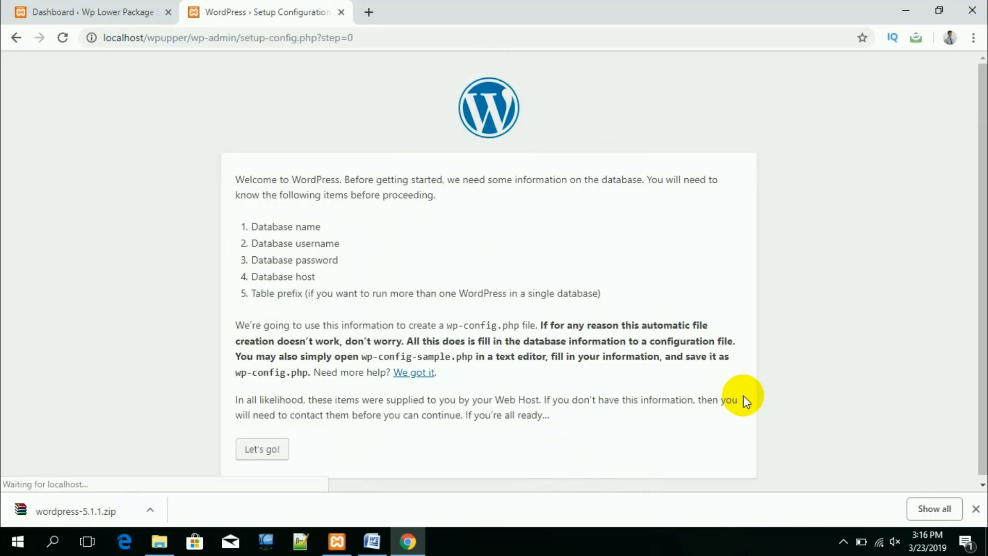
left_click(263, 449)
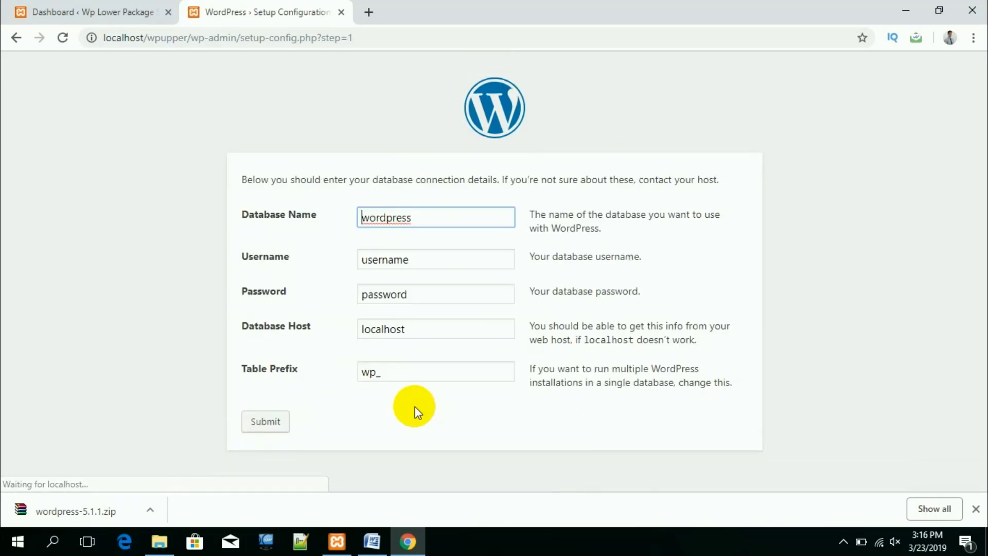
left_click_drag(411, 216, 340, 216)
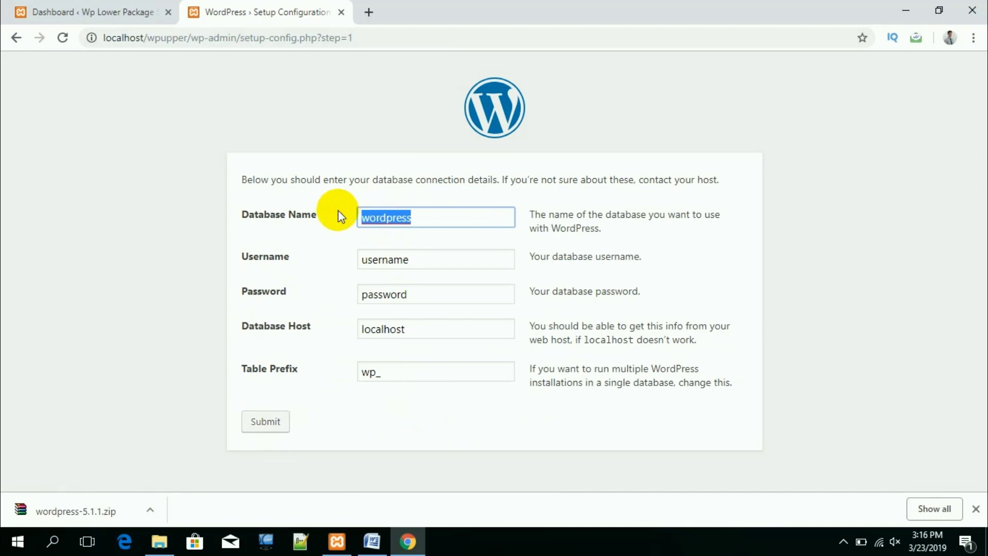
type("wpupper")
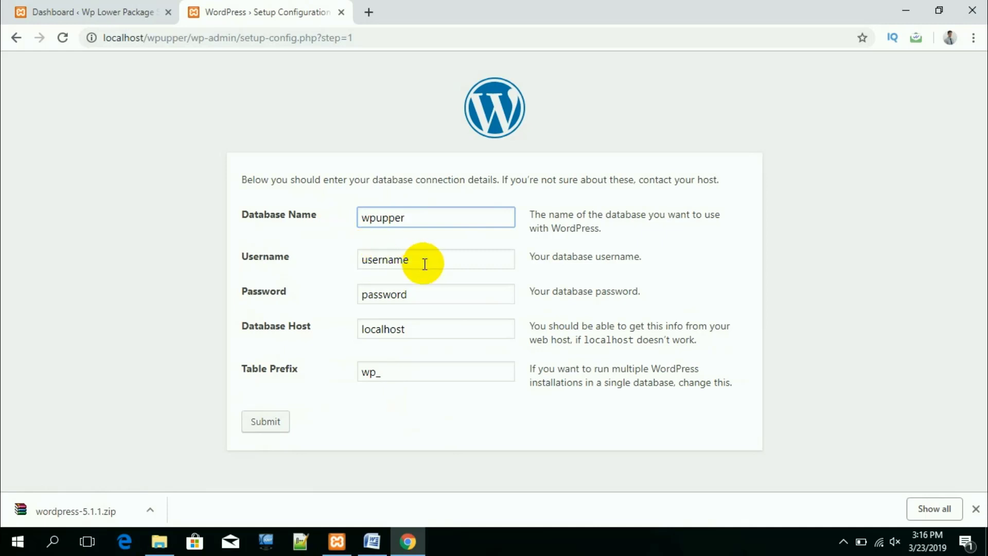
Step: Enter database user root with an empty password, submit, and run the installation
left_click_drag(425, 264, 311, 264)
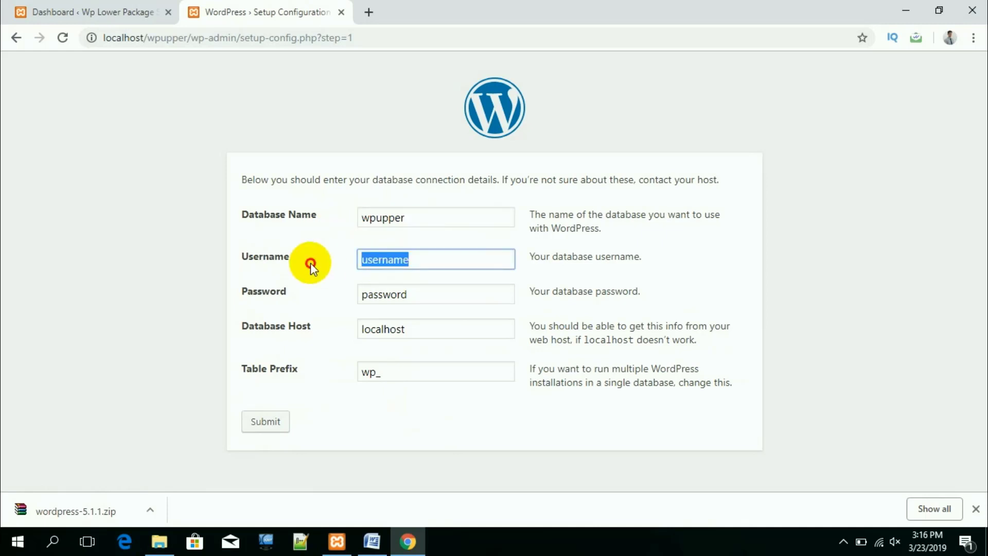
type("root")
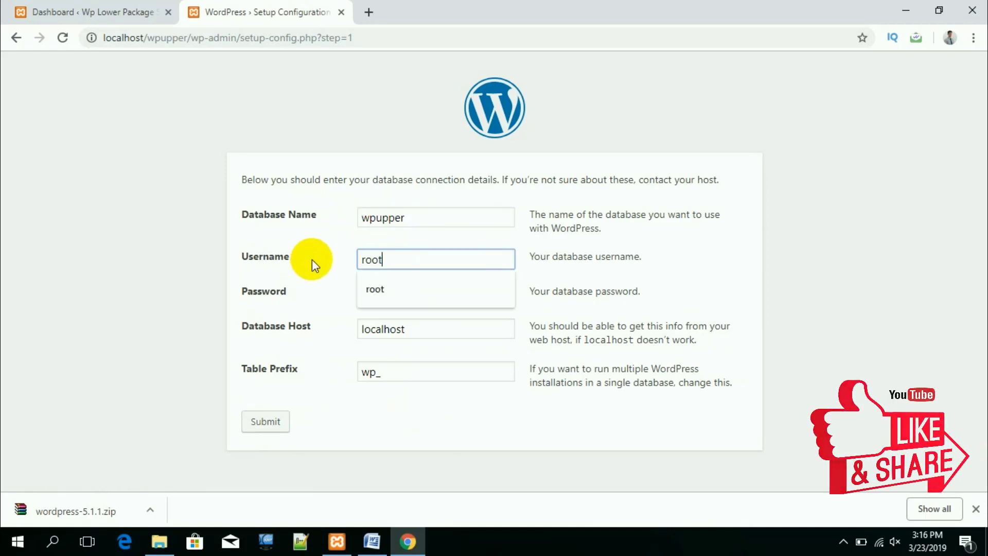
left_click(25, 292)
left_click_drag(425, 289, 230, 278)
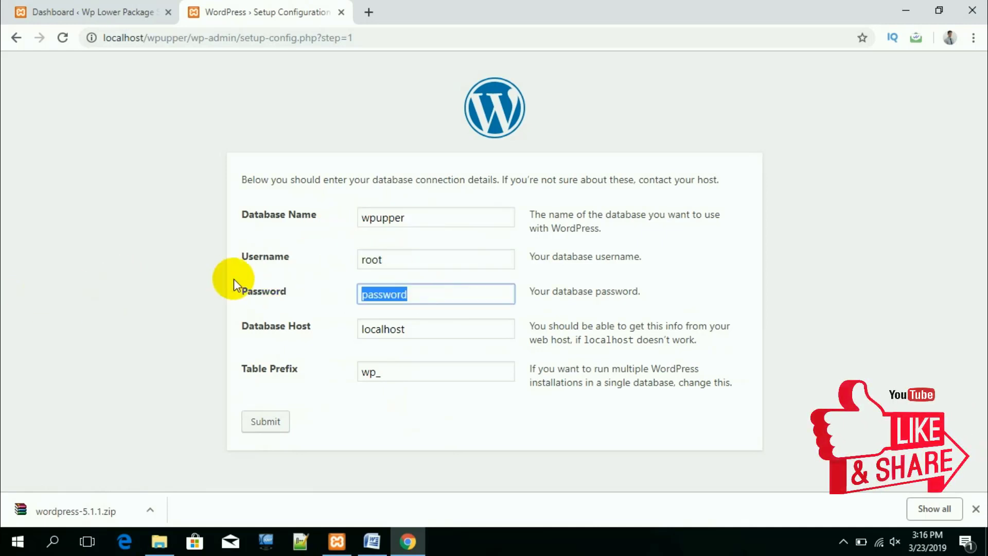
key("BackSpace")
left_click(265, 423)
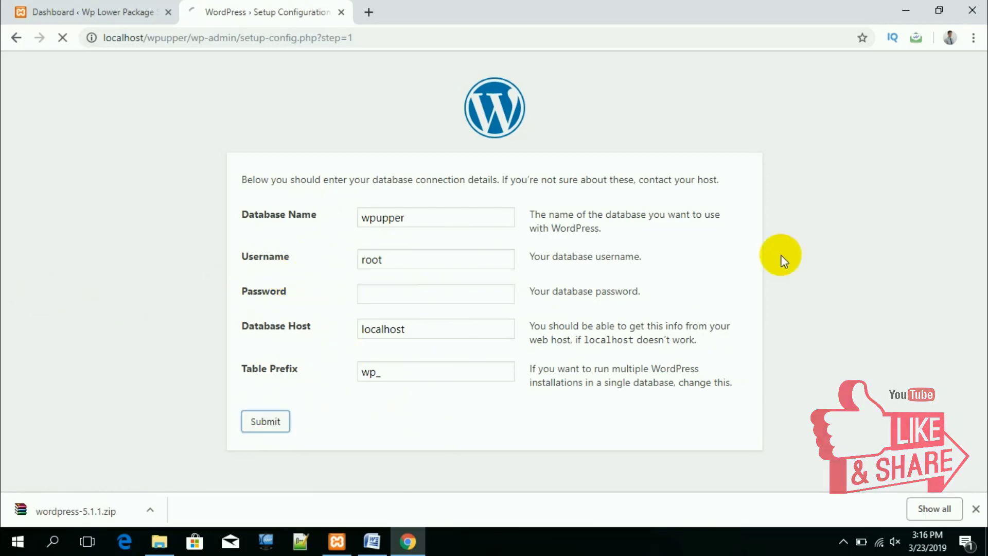
left_click(289, 229)
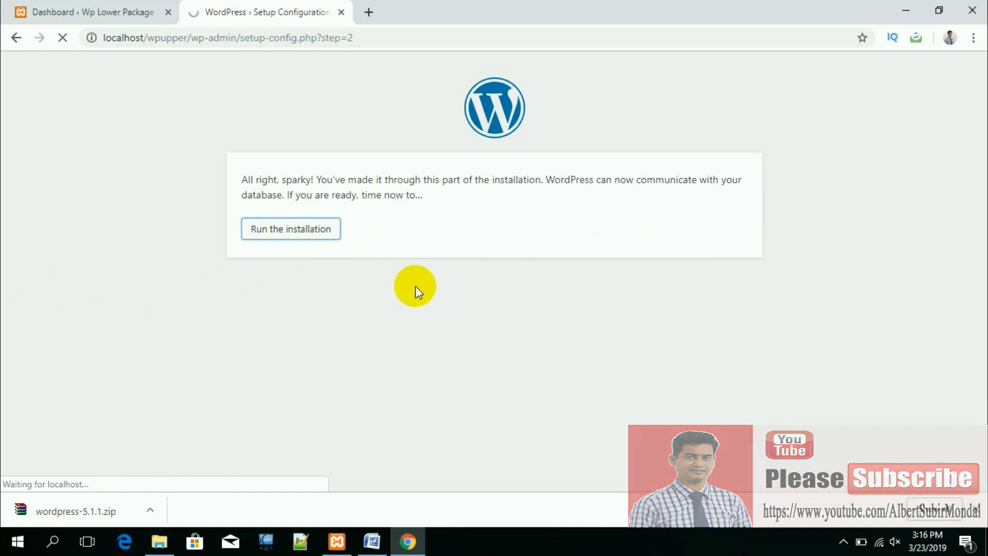
Step: Set the site title to 'Wp Latest Package Site'
scroll(382, 329, "down", 1)
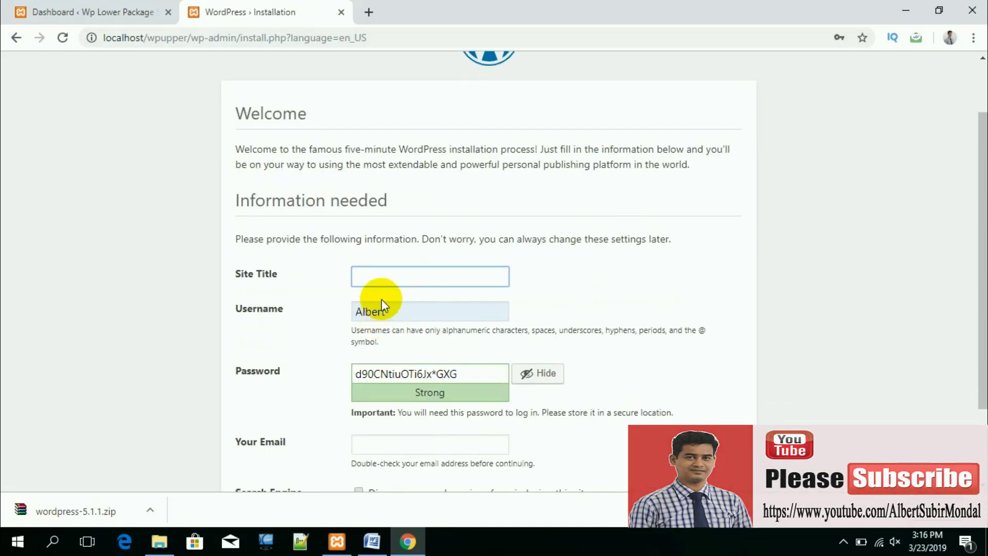
left_click(384, 278)
key("Down")
key("Return")
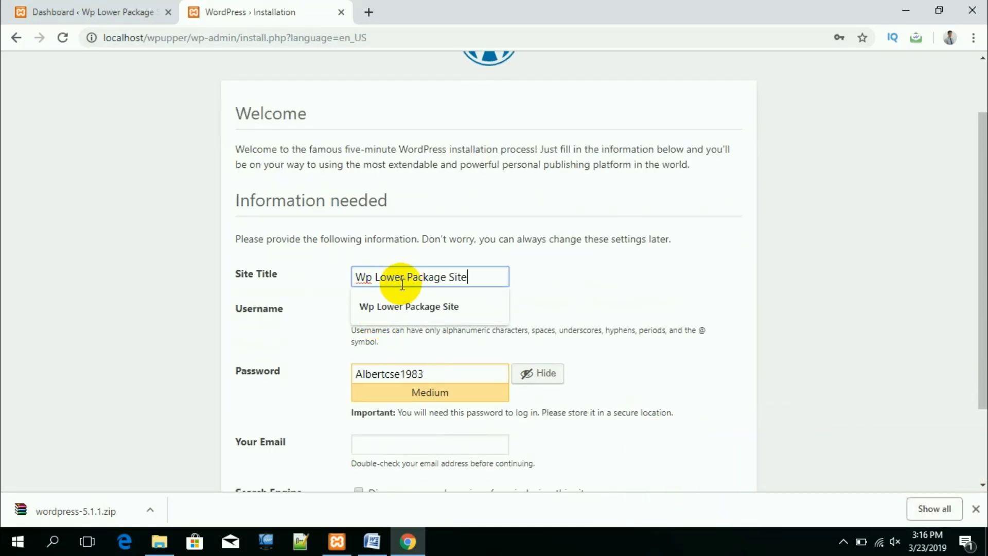
left_click(402, 276)
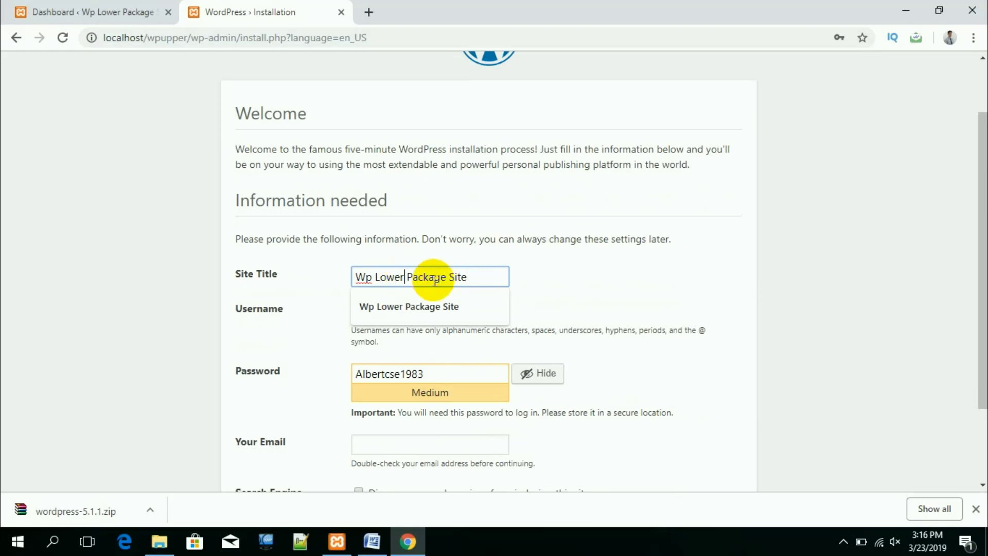
key("BackSpace")
key("BackSpace")
key("BackSpace")
key("BackSpace")
key("BackSpace")
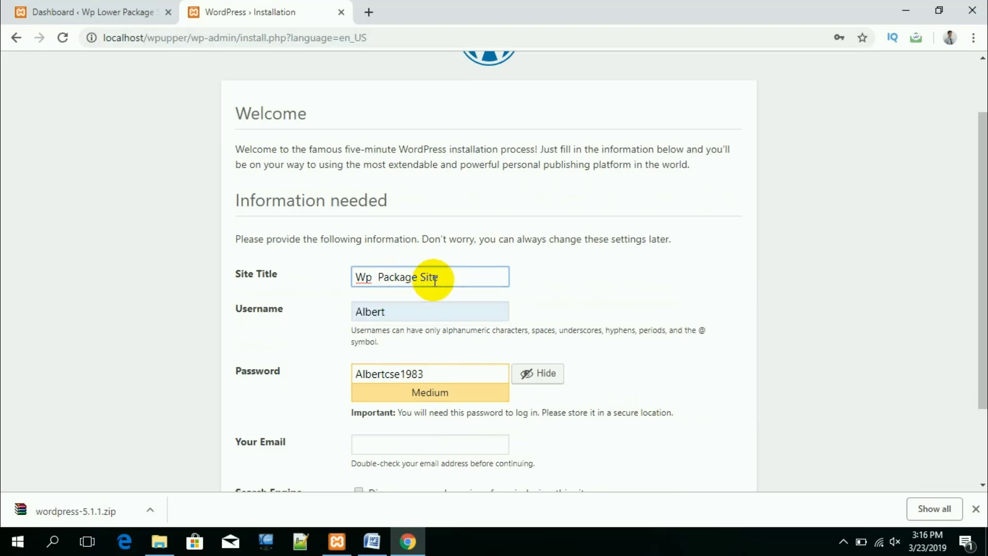
type("Upper")
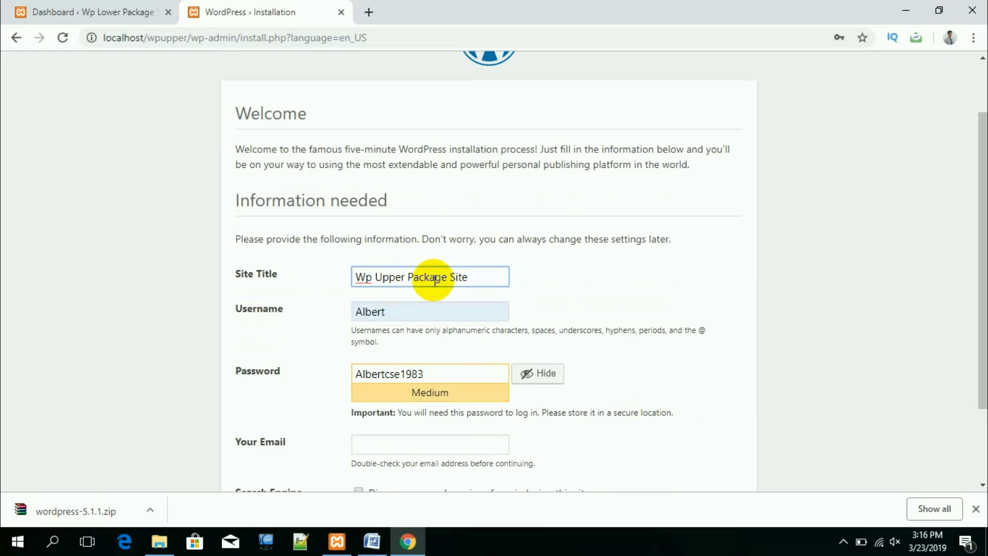
key("BackSpace")
key("BackSpace")
key("BackSpace")
key("BackSpace")
key("BackSpace")
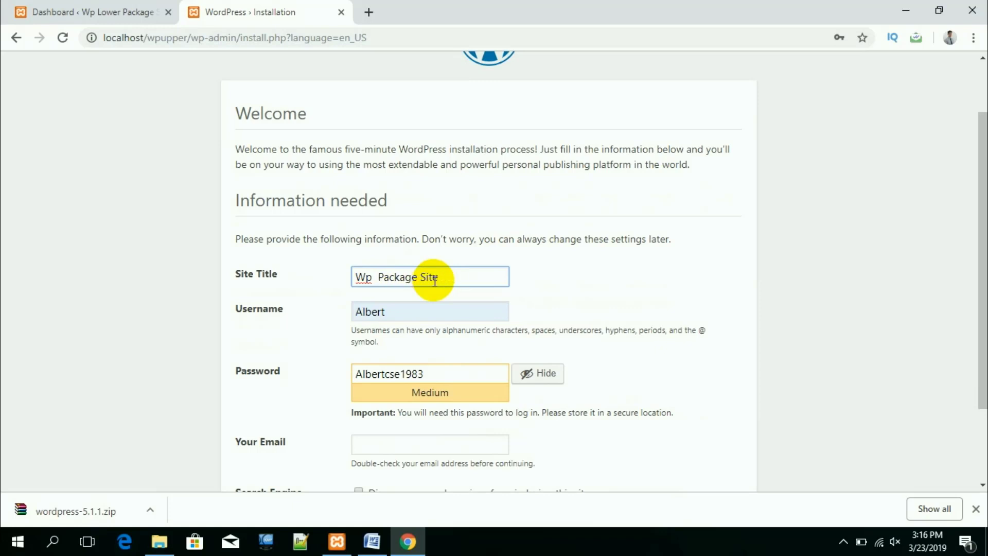
type("Latest")
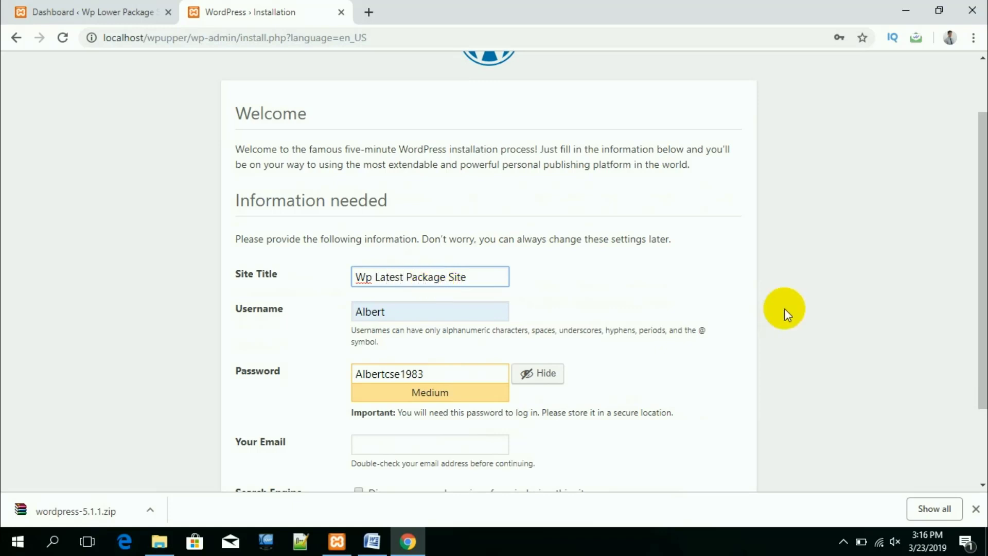
left_click(666, 271)
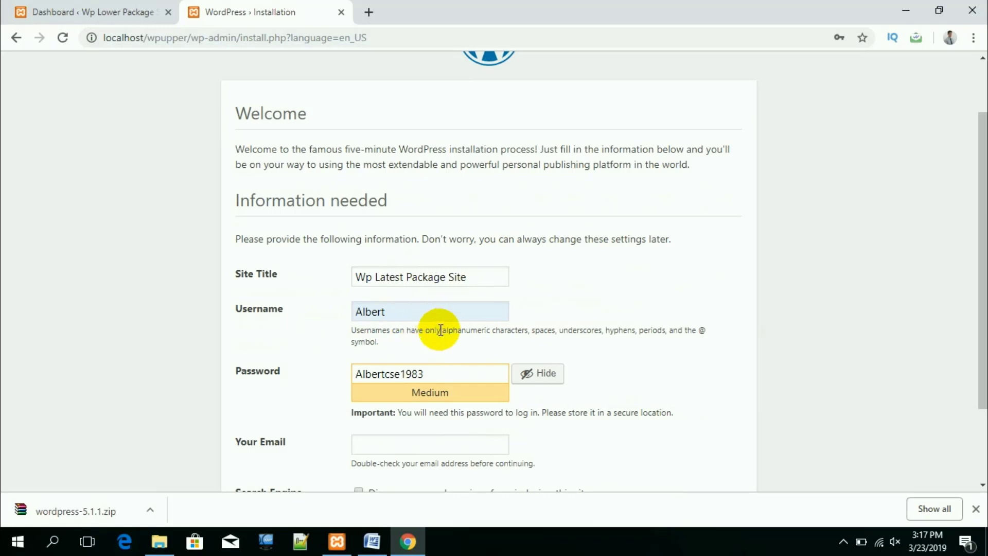
Step: Replace the generated admin password with a new one, fill in the admin e-mail, and install WordPress
scroll(441, 330, "down", 1)
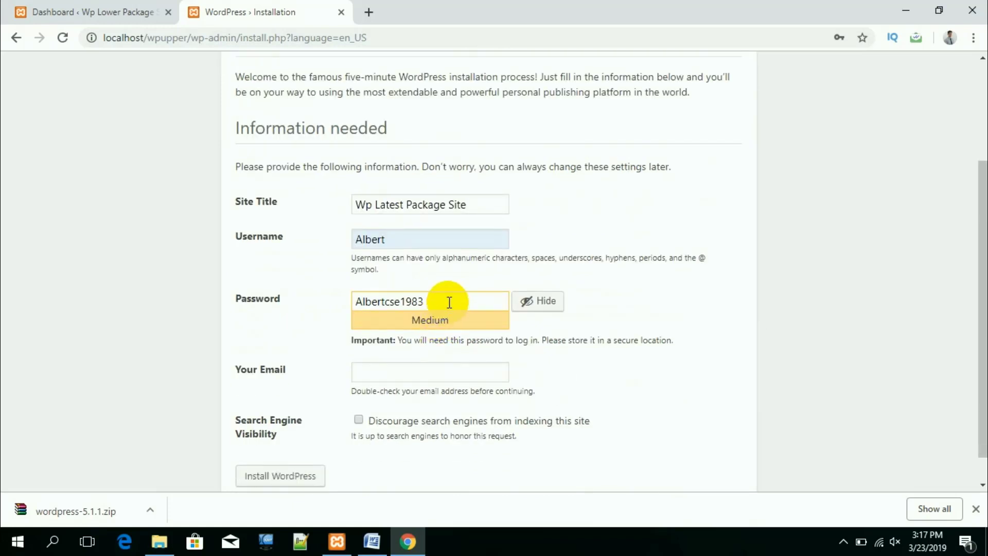
key("ctrl+a")
key("BackSpace")
left_click(756, 293)
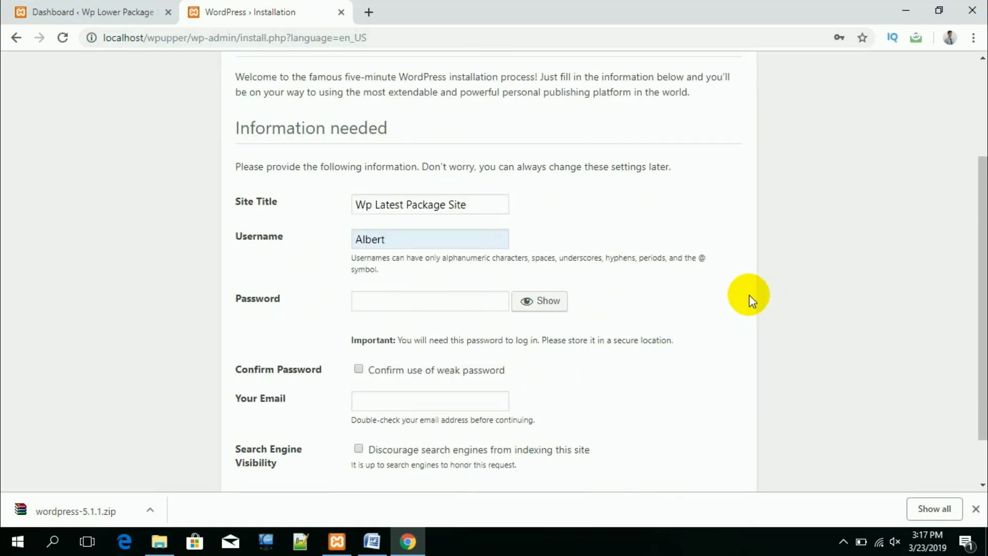
left_click(447, 306)
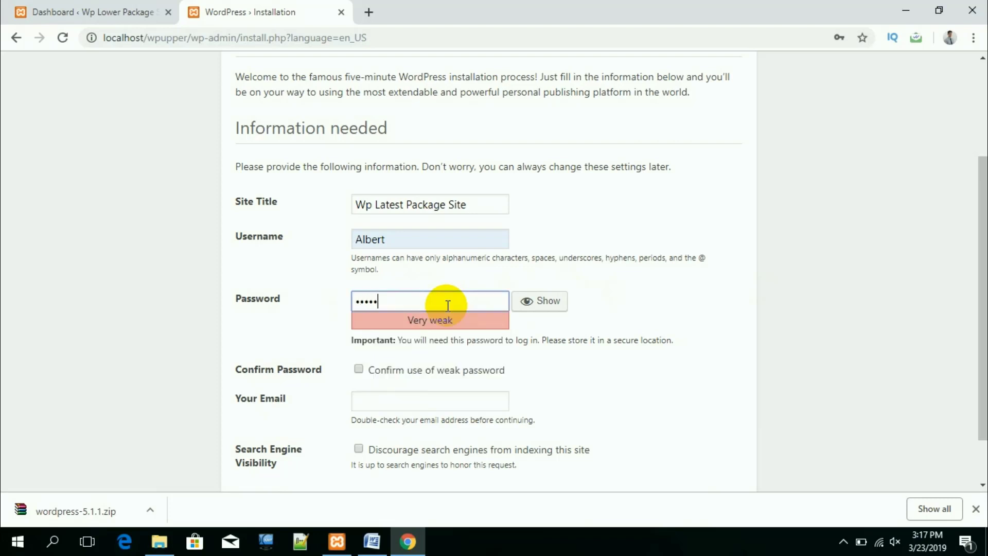
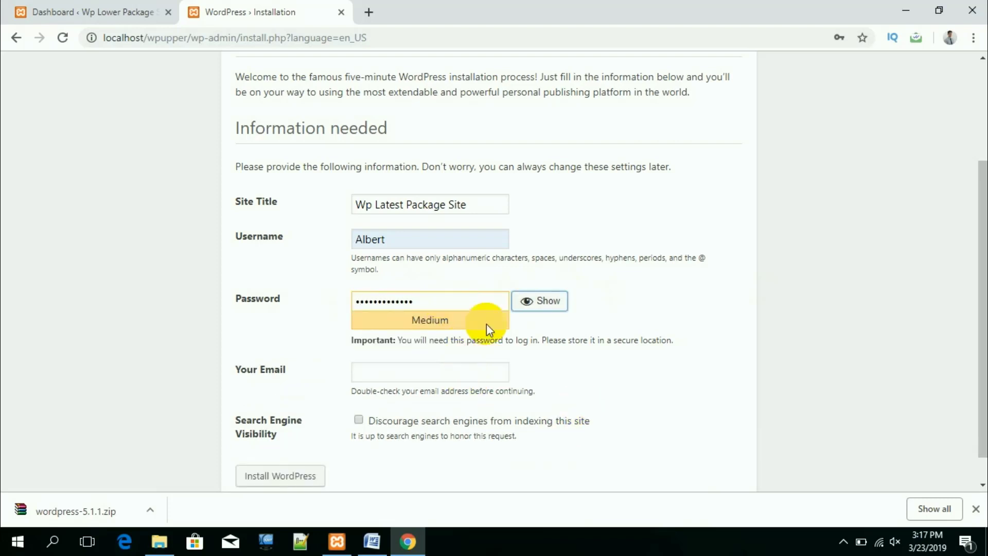
left_click(451, 377)
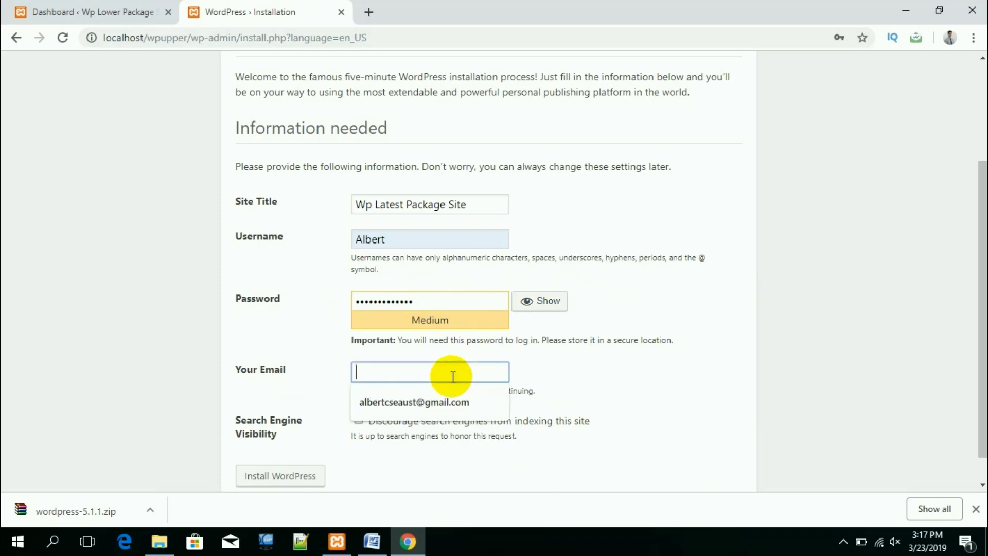
left_click(437, 402)
left_click(275, 478)
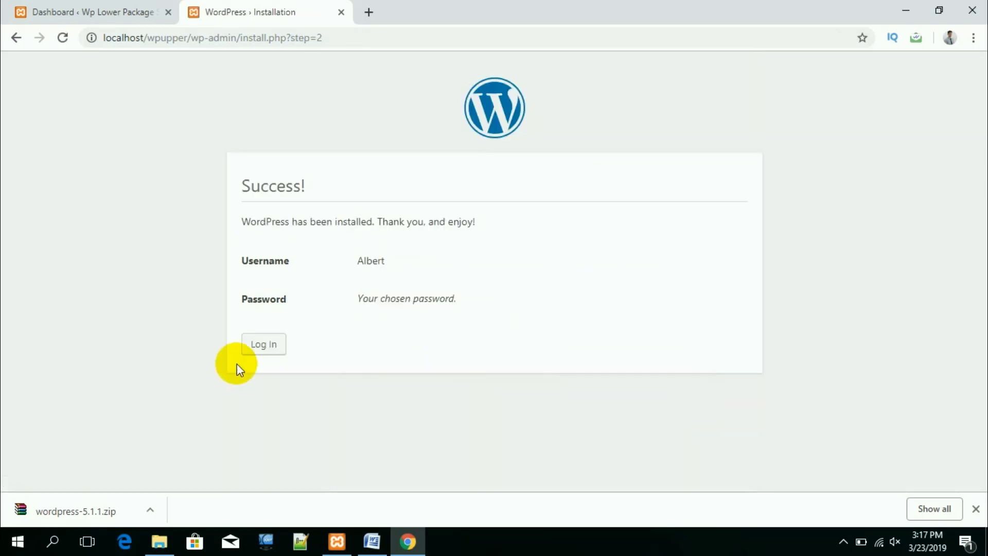
left_click(265, 344)
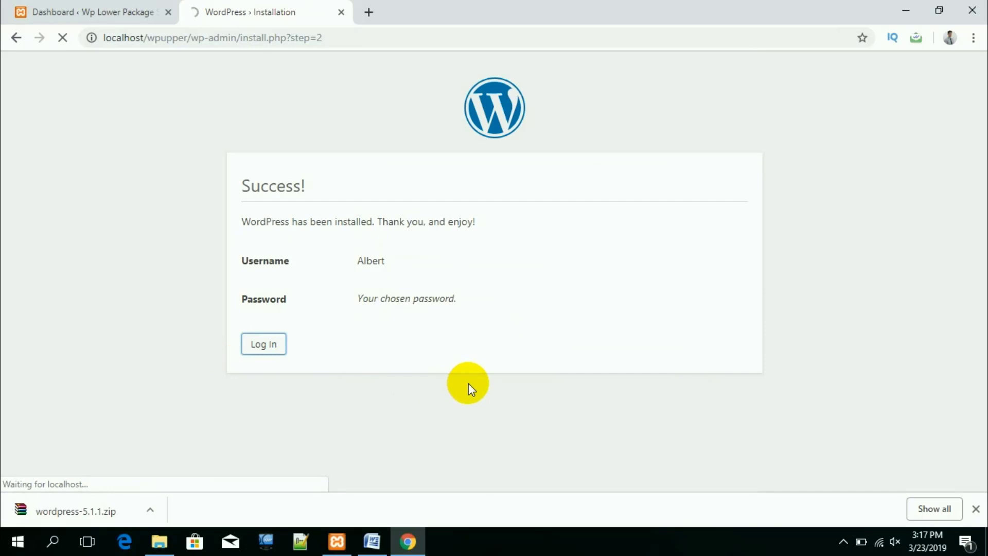
left_click(563, 355)
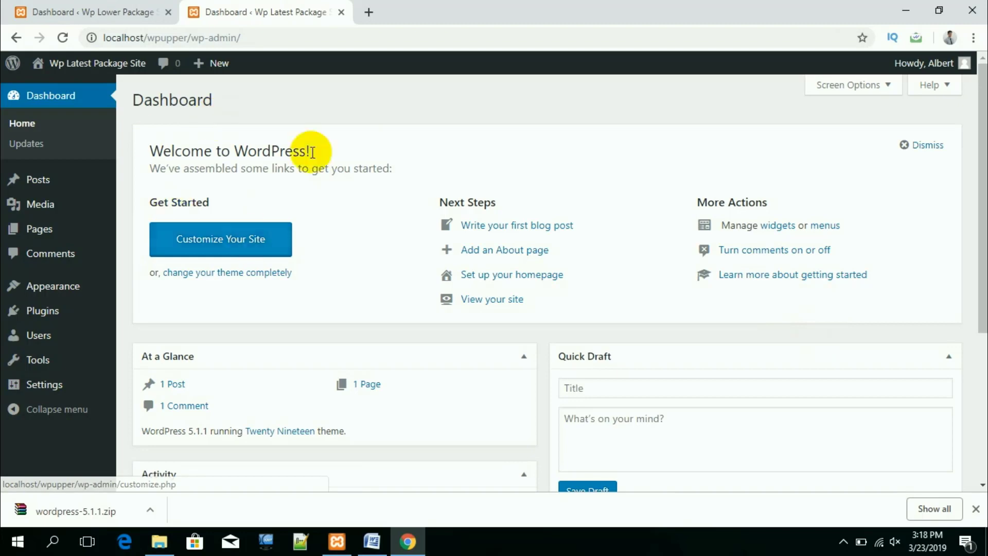
scroll(456, 310, "down", 4)
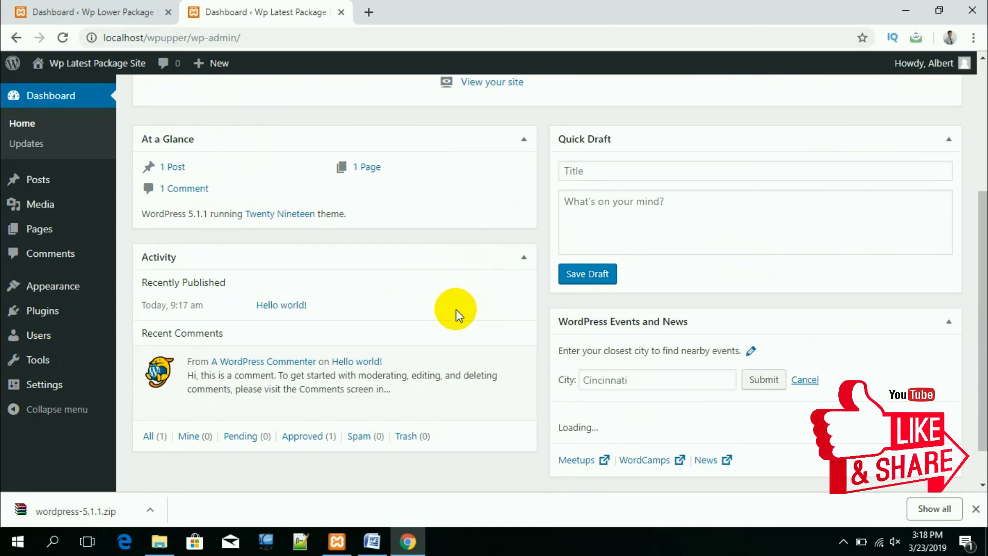
scroll(456, 310, "down", 1)
scroll(456, 309, "up", 5)
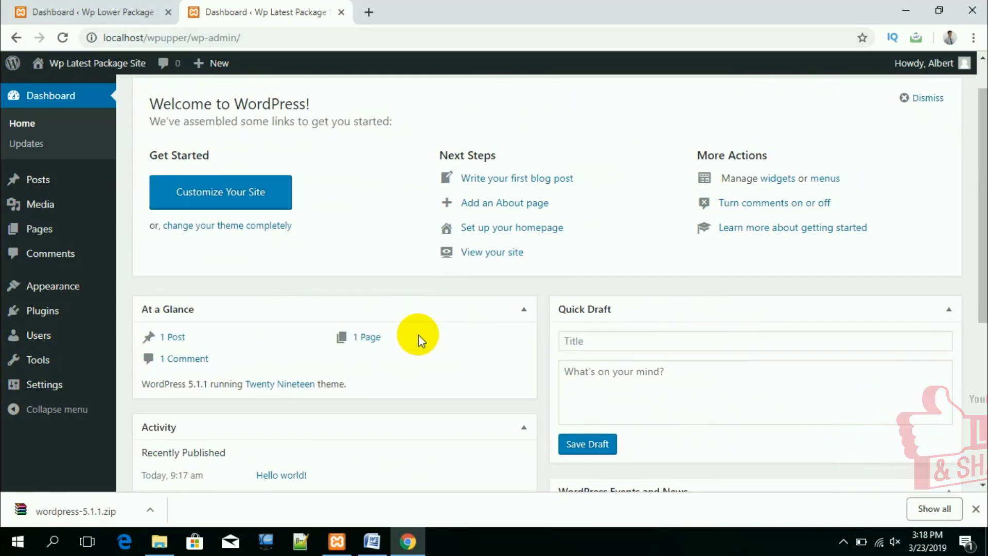
Step: Scroll through the Lower and Latest Package Site dashboards, ending on Wp Lower Package Site
left_click(82, 11)
scroll(325, 337, "down", 1)
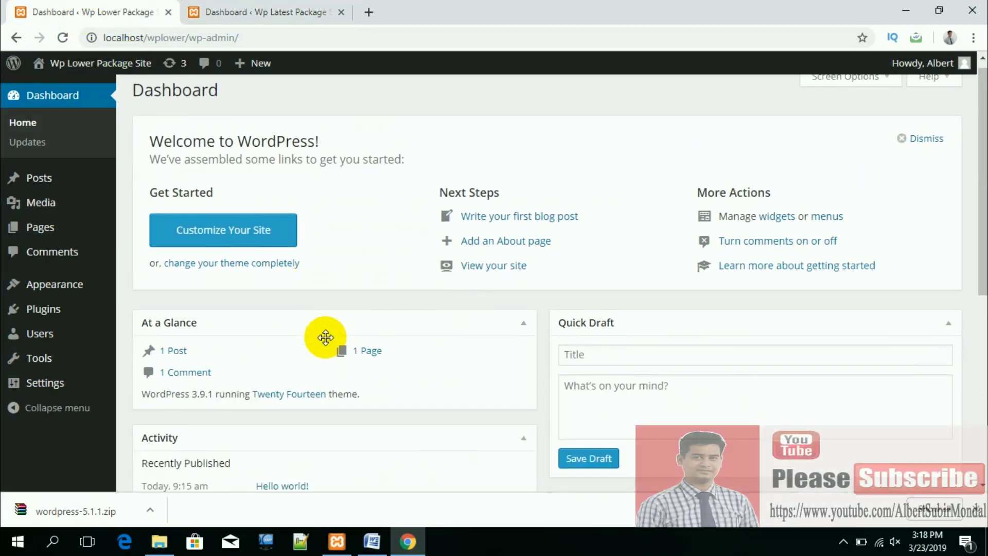
scroll(326, 337, "down", 6)
scroll(327, 342, "up", 1)
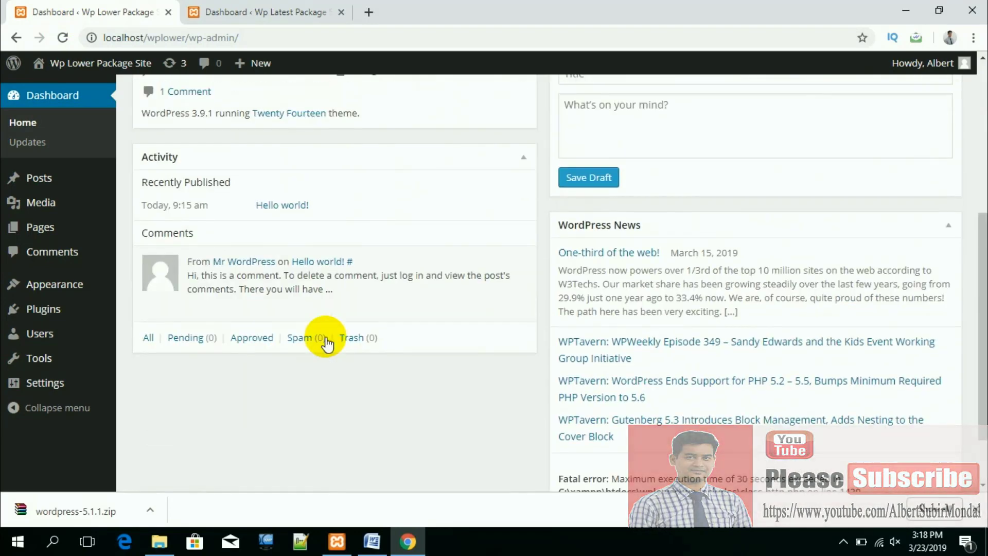
left_click(242, 9)
scroll(406, 391, "down", 5)
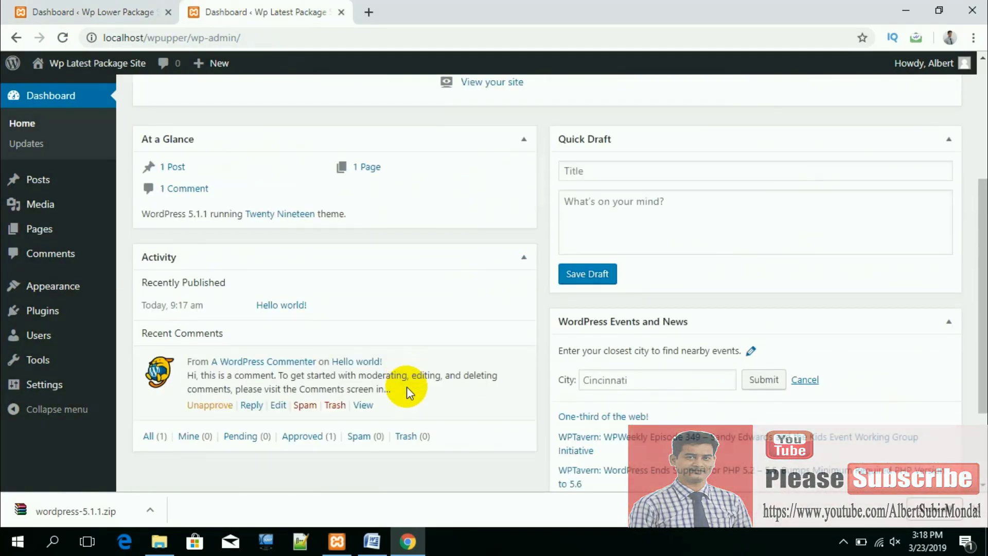
scroll(649, 371, "down", 3)
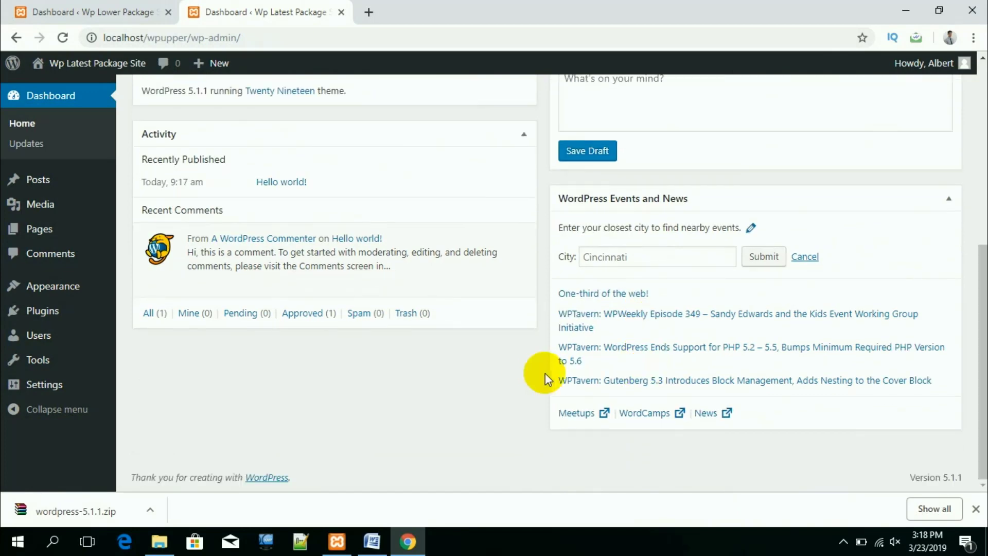
scroll(479, 371, "up", 7)
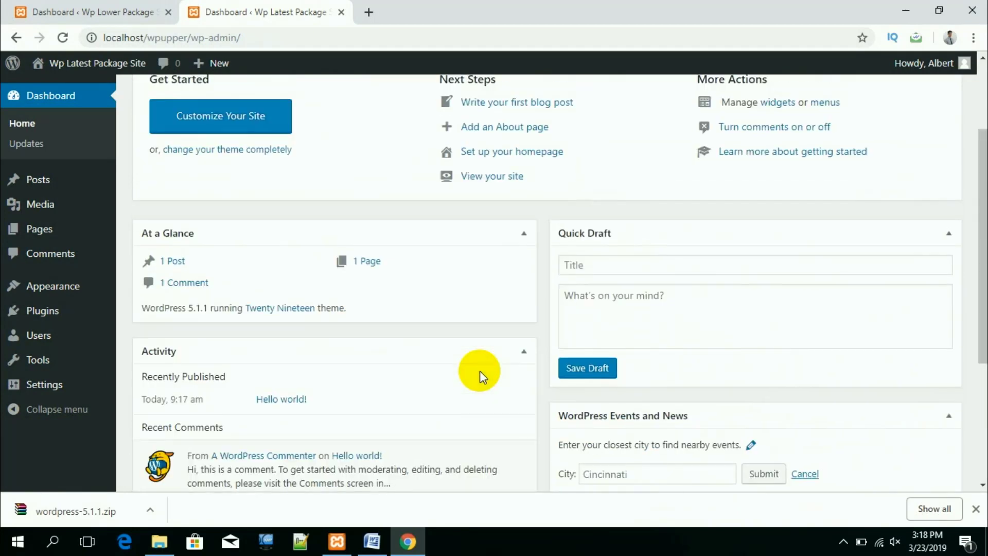
left_click(92, 11)
scroll(106, 249, "up", 3)
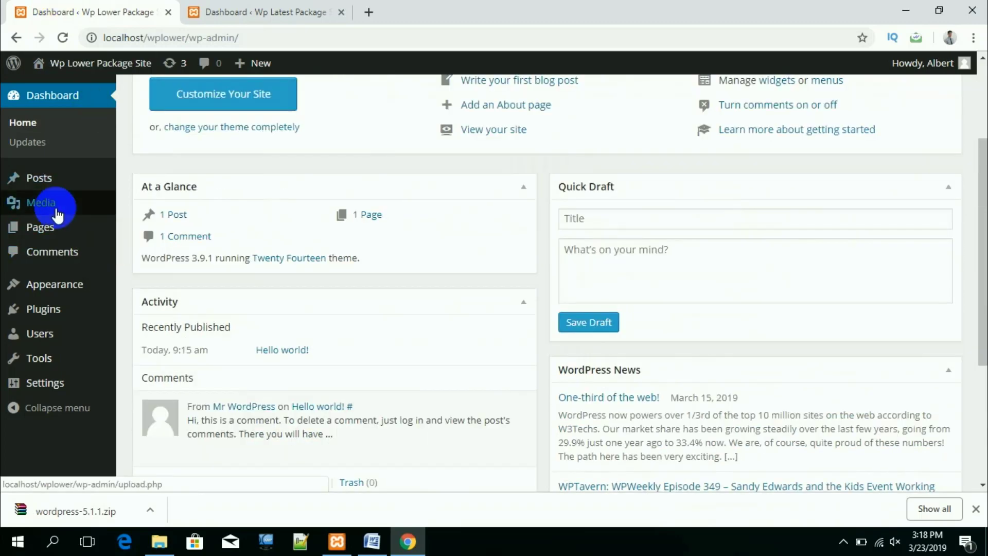
mouse_move(53, 238)
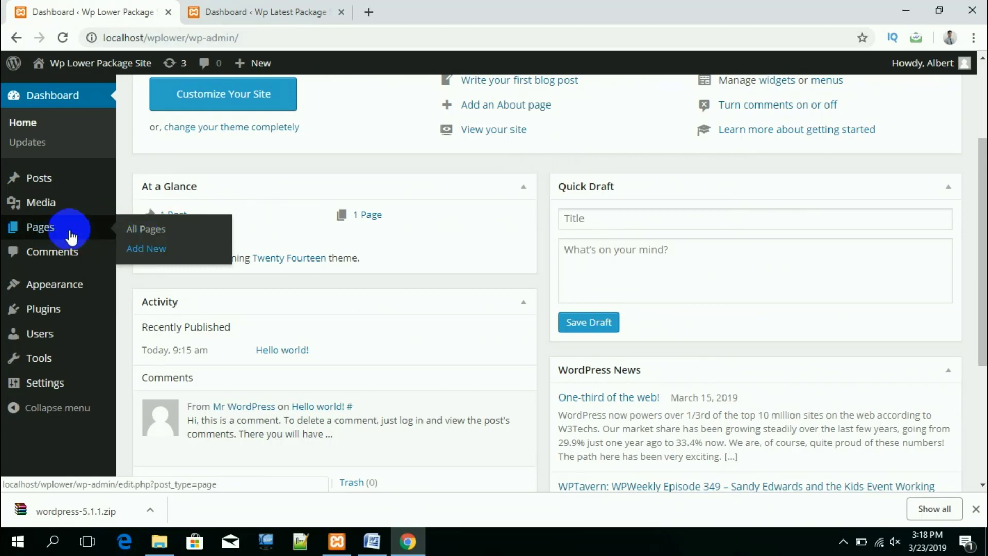
Step: Create a new page titled HTML and toggle between the Text and Visual editor views
left_click(145, 250)
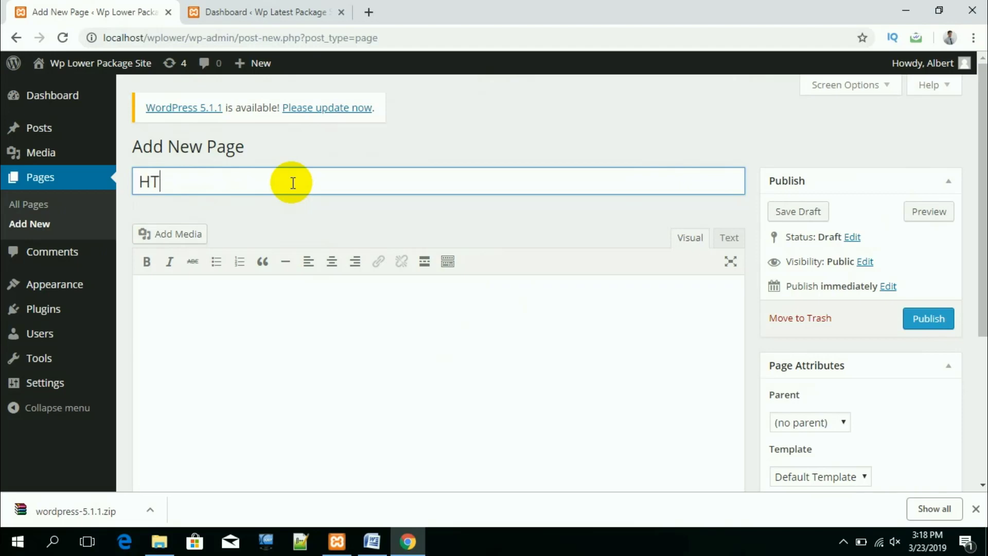
left_click(285, 313)
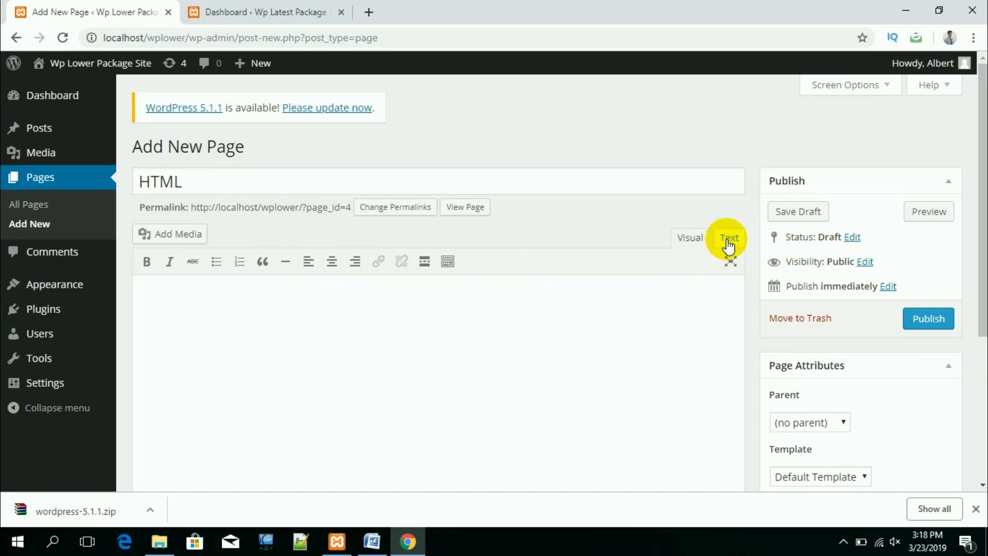
left_click(727, 240)
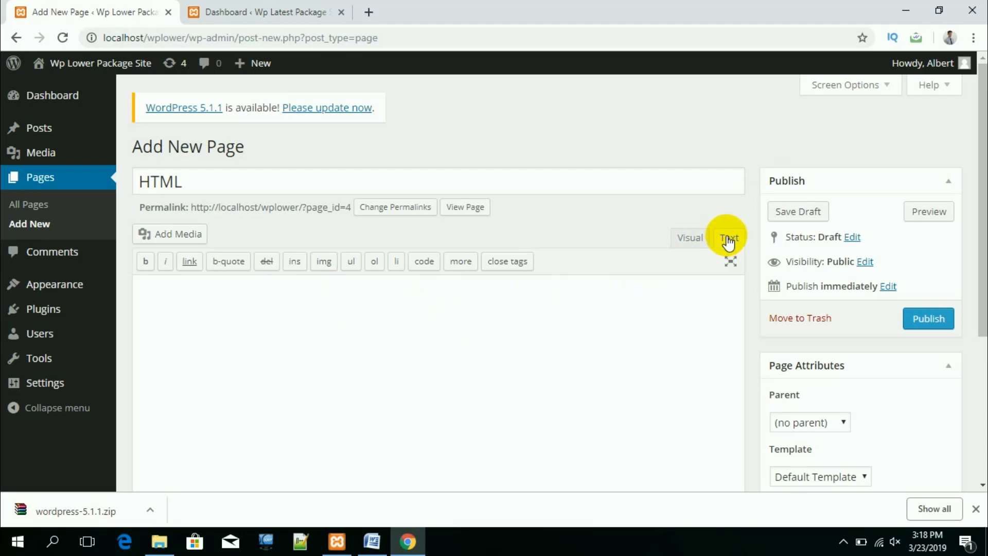
left_click(698, 241)
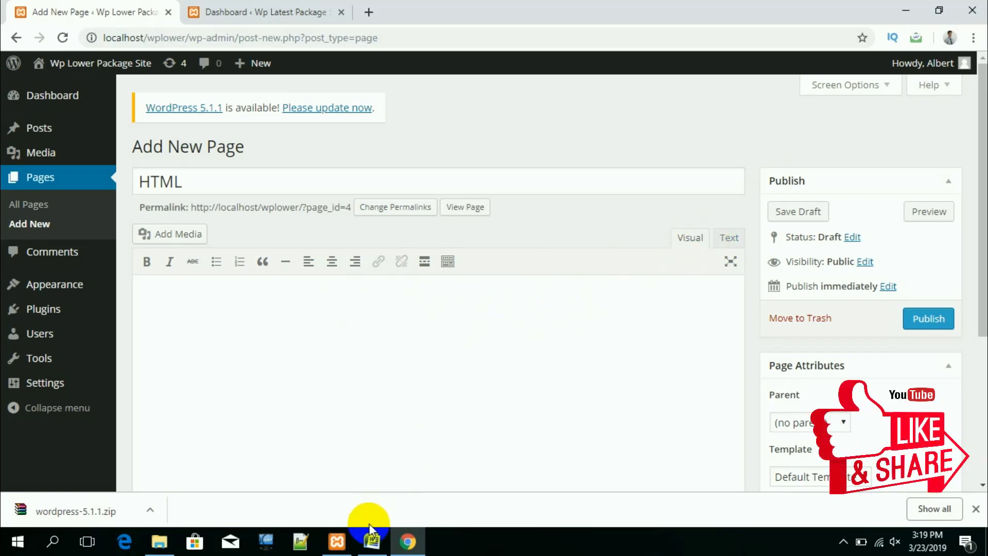
Step: Copy the HTML description paragraph from Word and place the caret in the page body
left_click(369, 539)
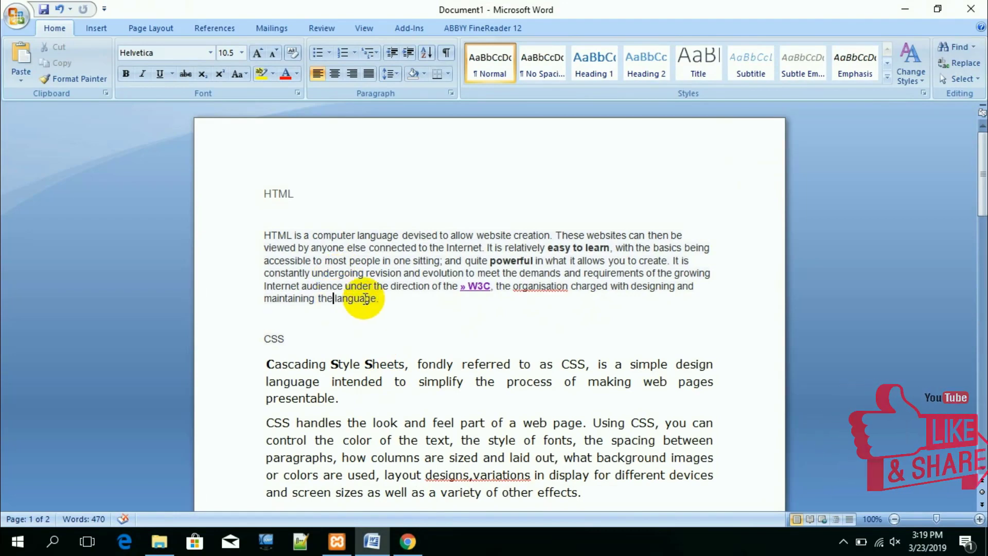
left_click_drag(359, 294, 221, 232)
key("ctrl+c")
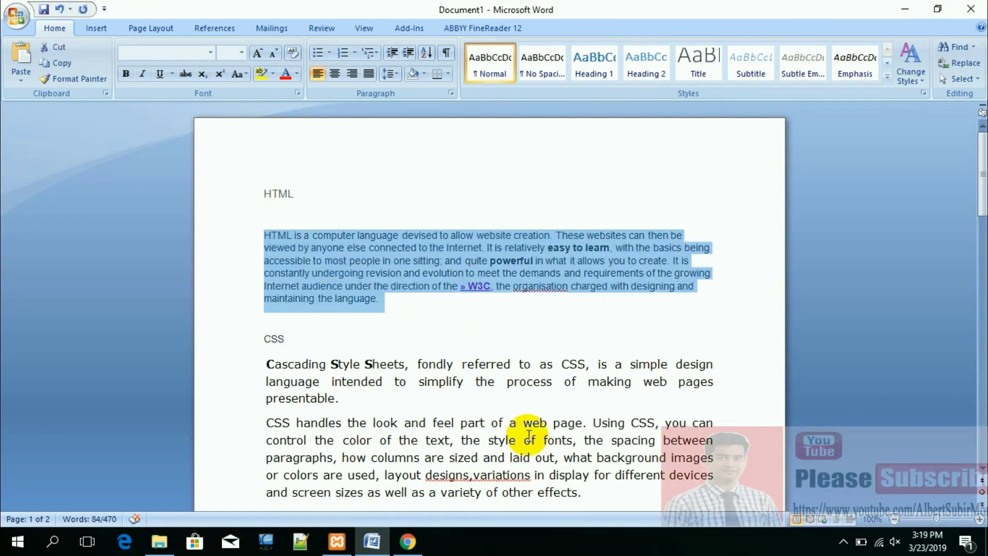
left_click(408, 544)
left_click(267, 296)
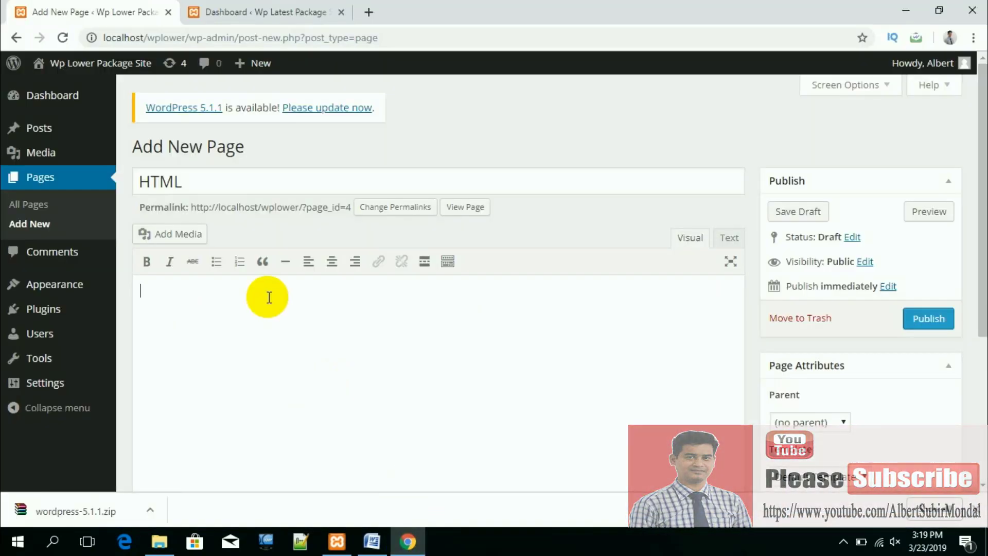
Step: Paste the HTML paragraph and try center, right and left alignment on it
key("ctrl+v")
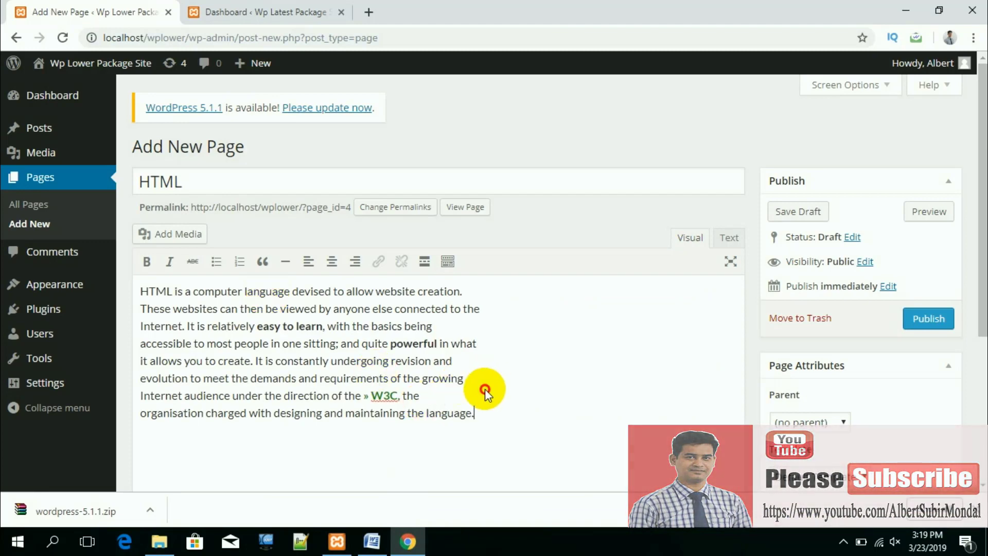
left_click_drag(472, 412, 148, 290)
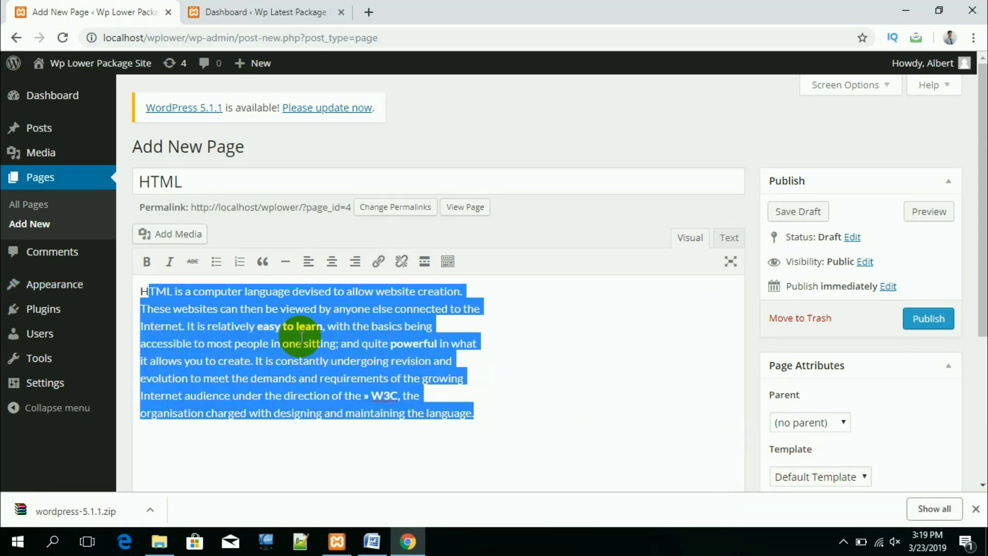
left_click(332, 263)
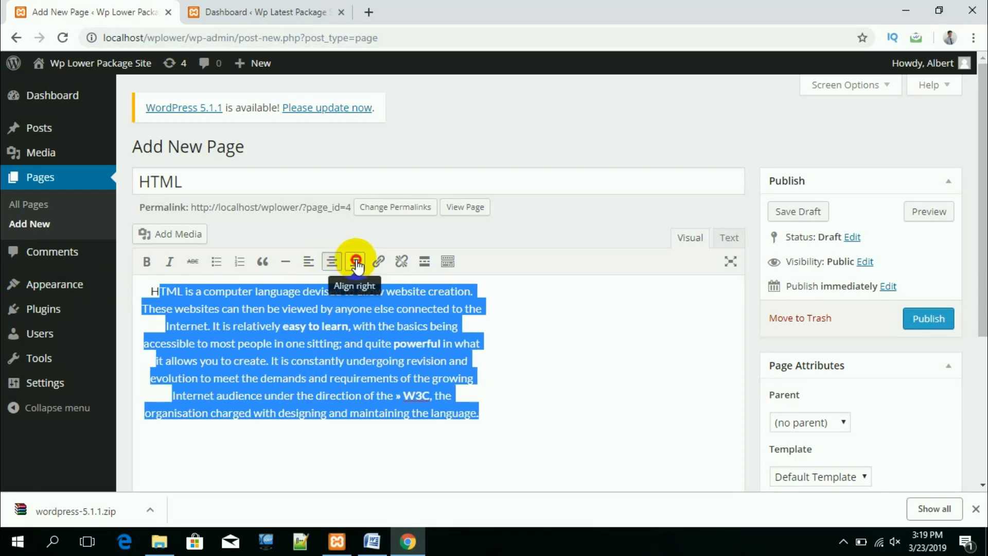
left_click(354, 262)
left_click(332, 261)
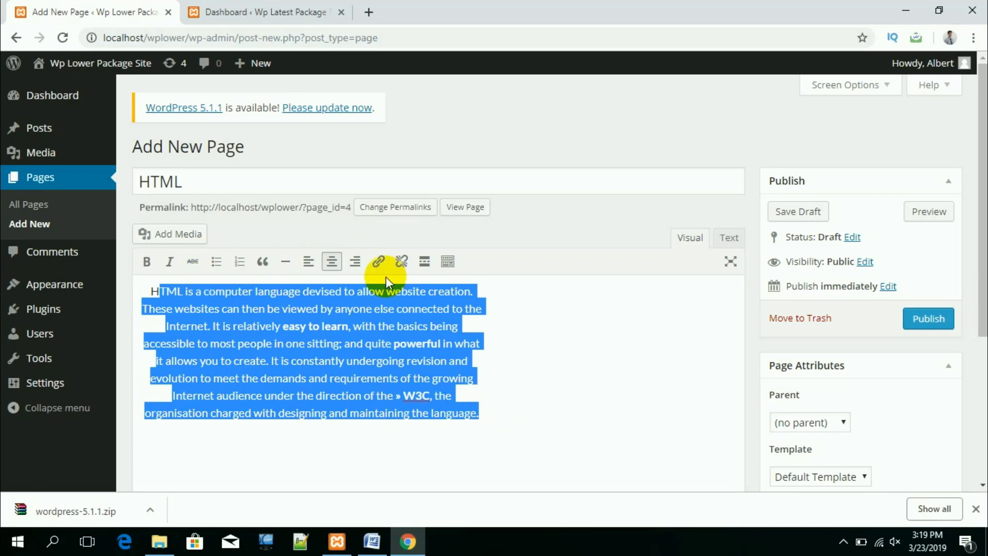
left_click(307, 264)
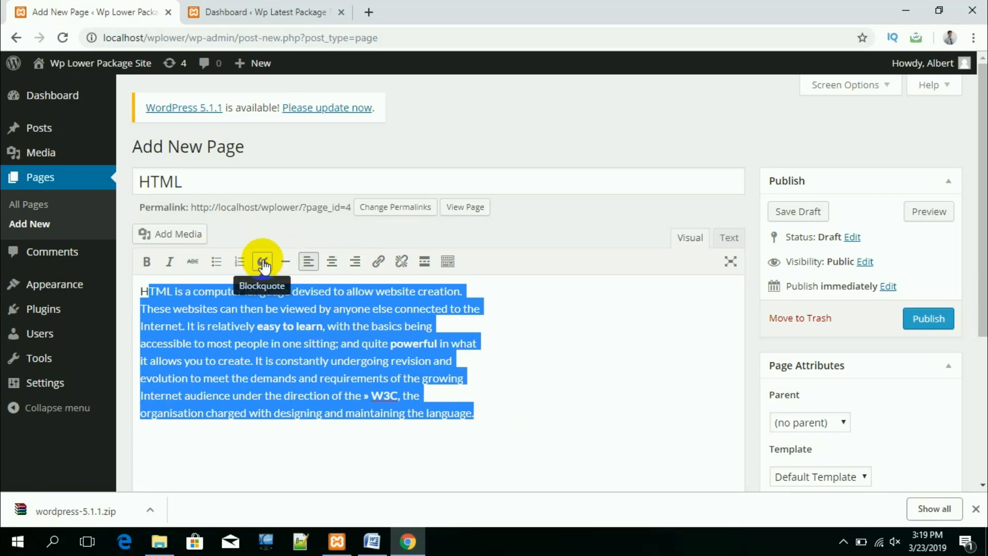
Step: Justify the paragraph using the expanded toolbar, then deselect the text
left_click(447, 261)
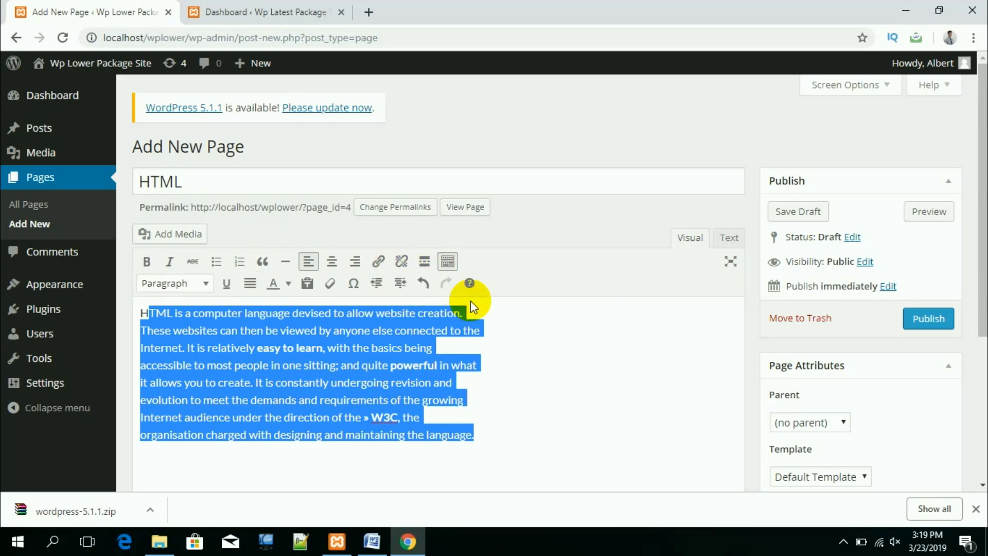
left_click(250, 283)
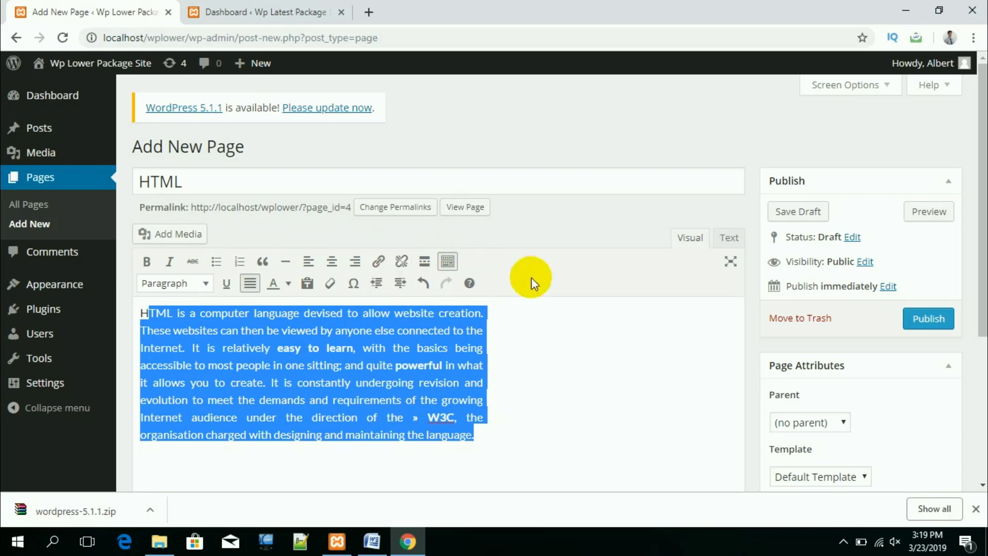
scroll(497, 388, "down", 1)
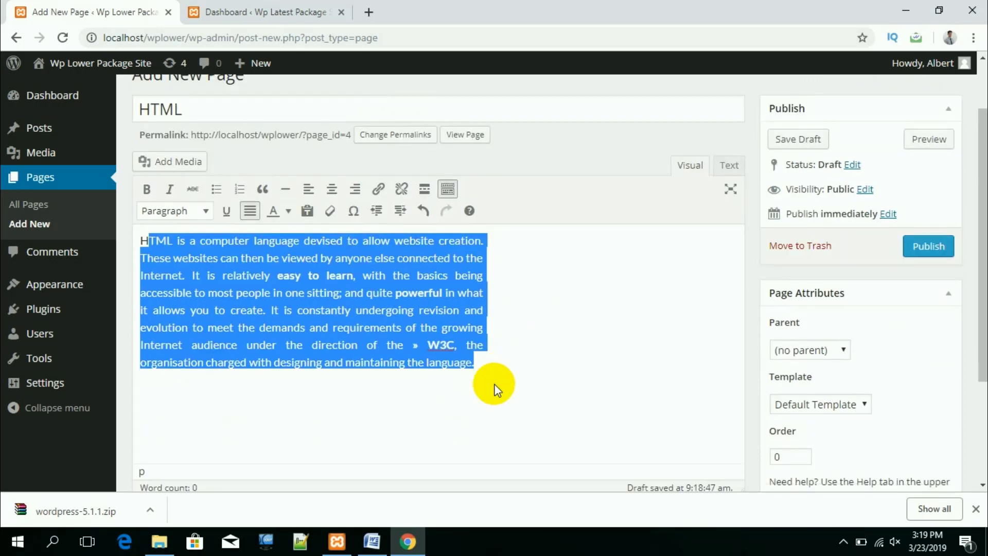
scroll(496, 388, "up", 1)
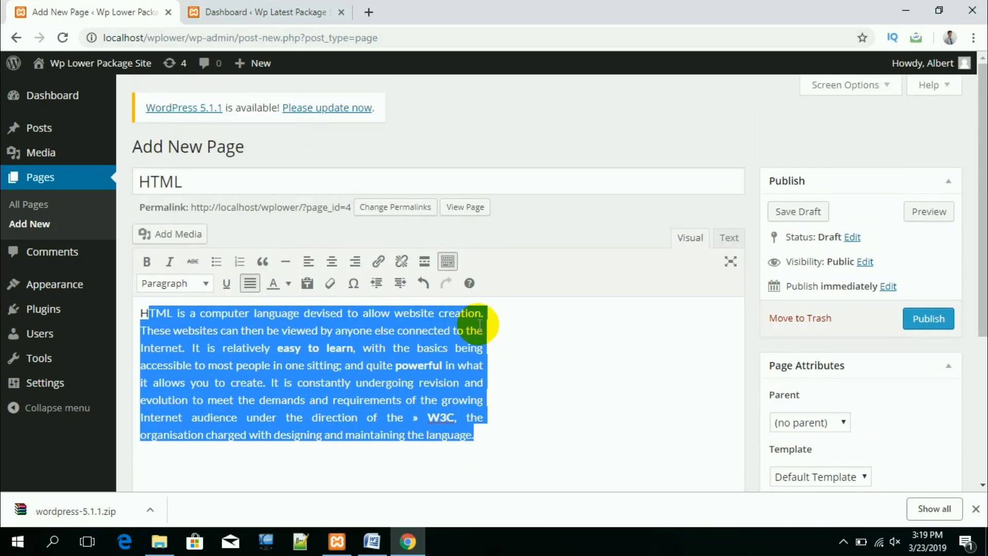
scroll(549, 393, "down", 1)
left_click(485, 363)
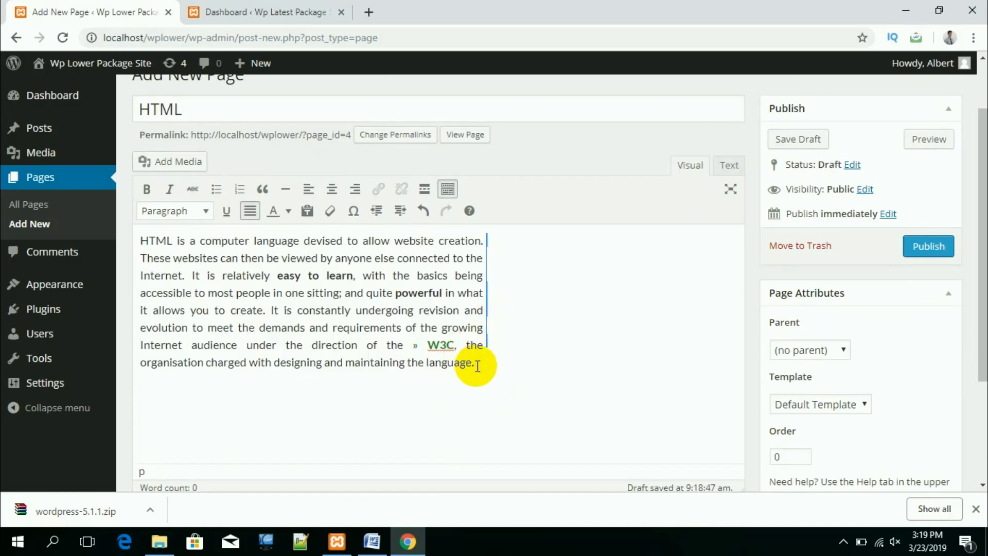
Step: Upload the HTML-tags image from Downloads and insert it below the paragraph
left_click(181, 163)
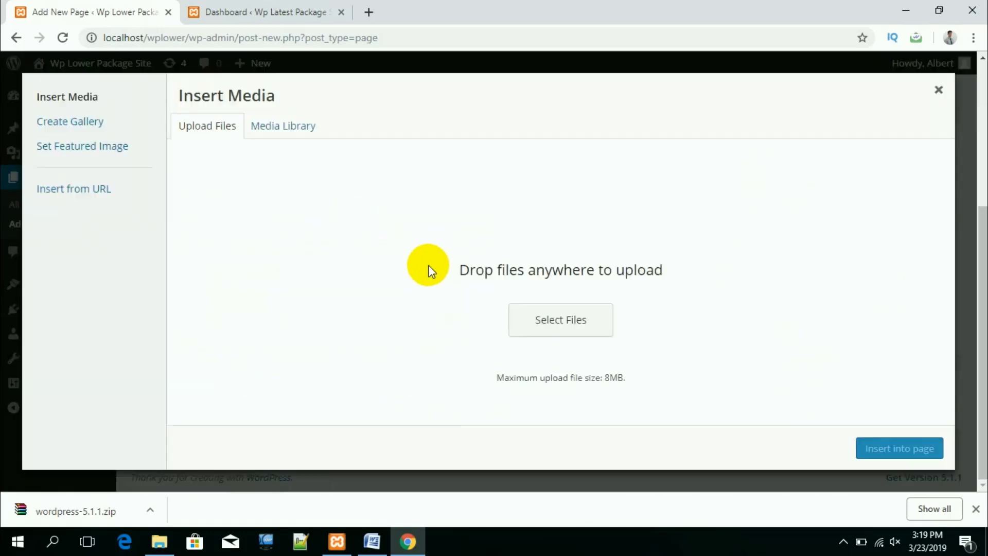
left_click(558, 313)
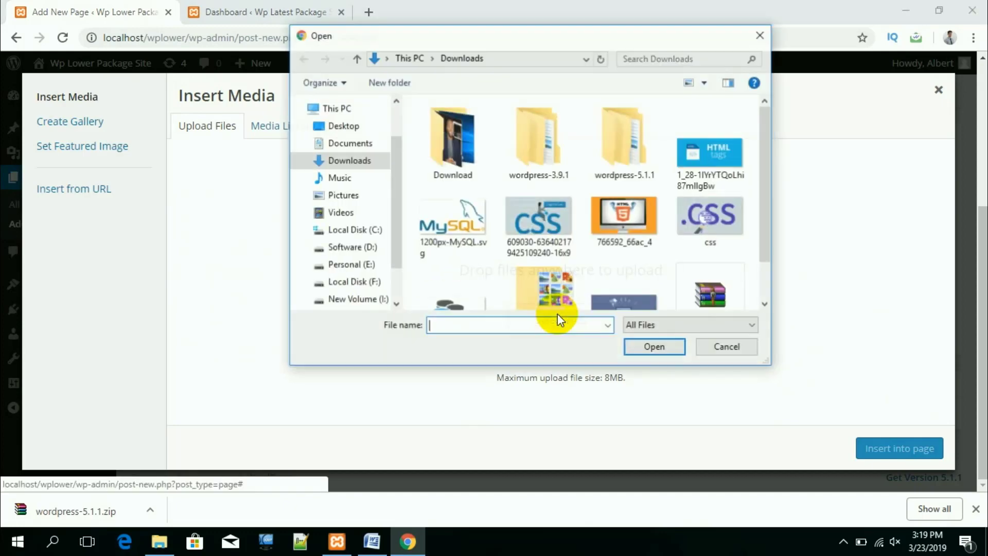
left_click(534, 229)
scroll(647, 221, "down", 1)
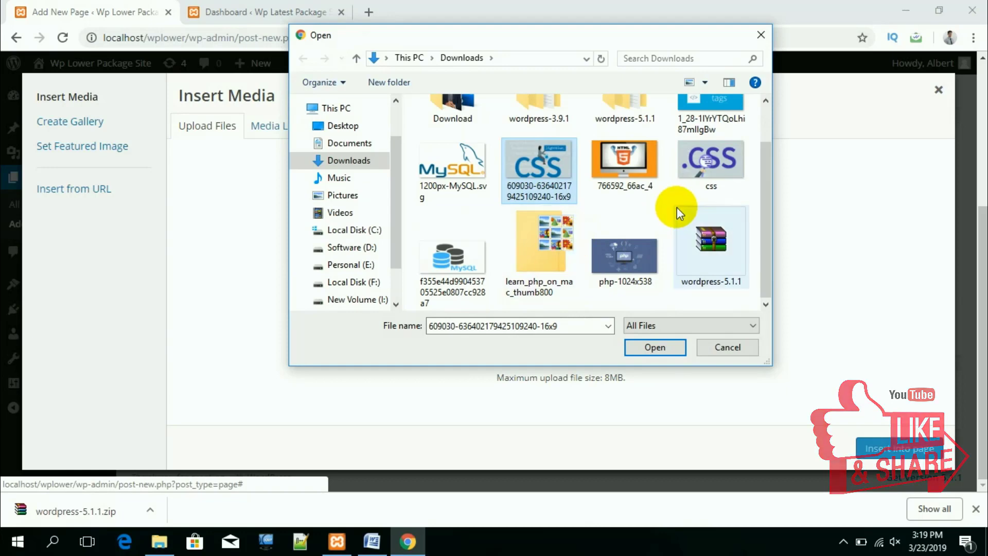
scroll(677, 207, "up", 1)
left_click(692, 180)
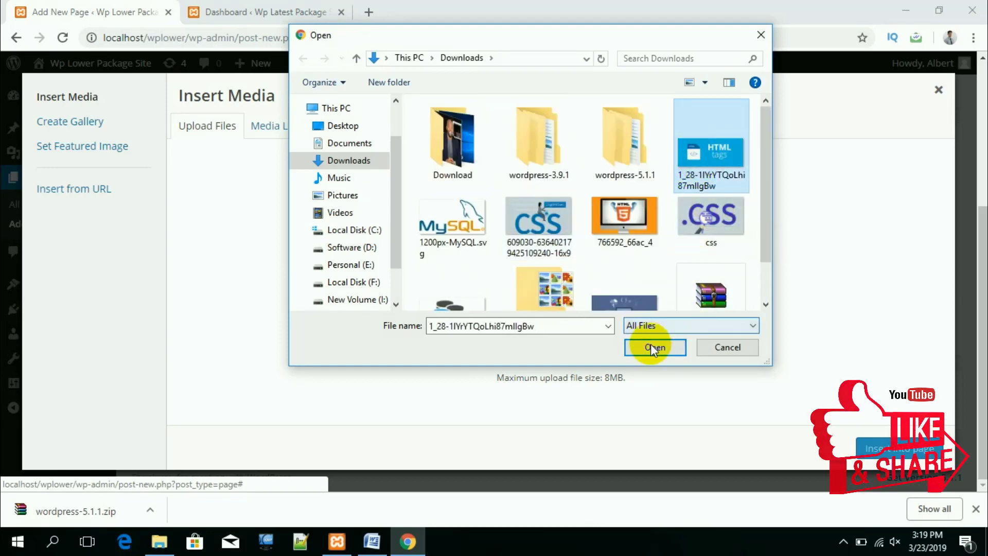
left_click(652, 346)
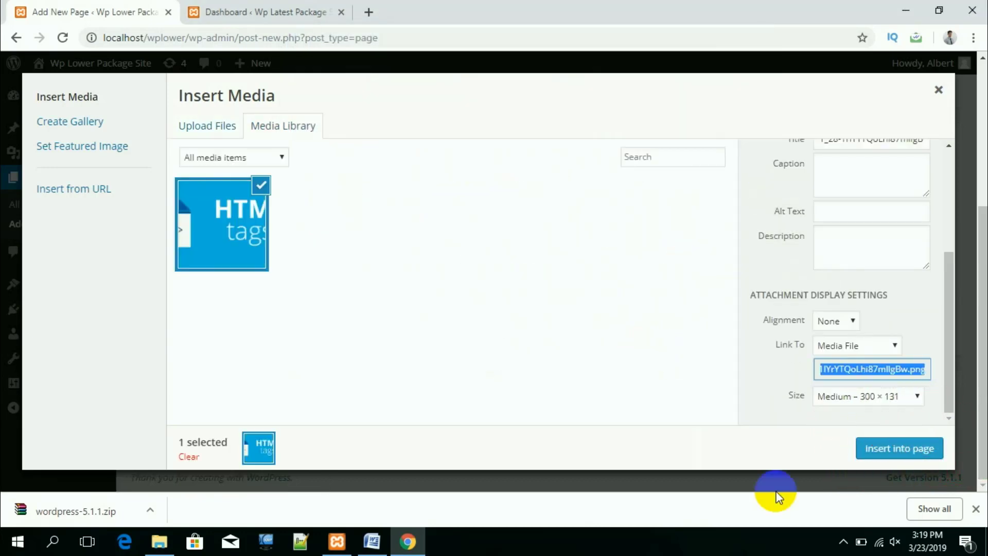
left_click(869, 462)
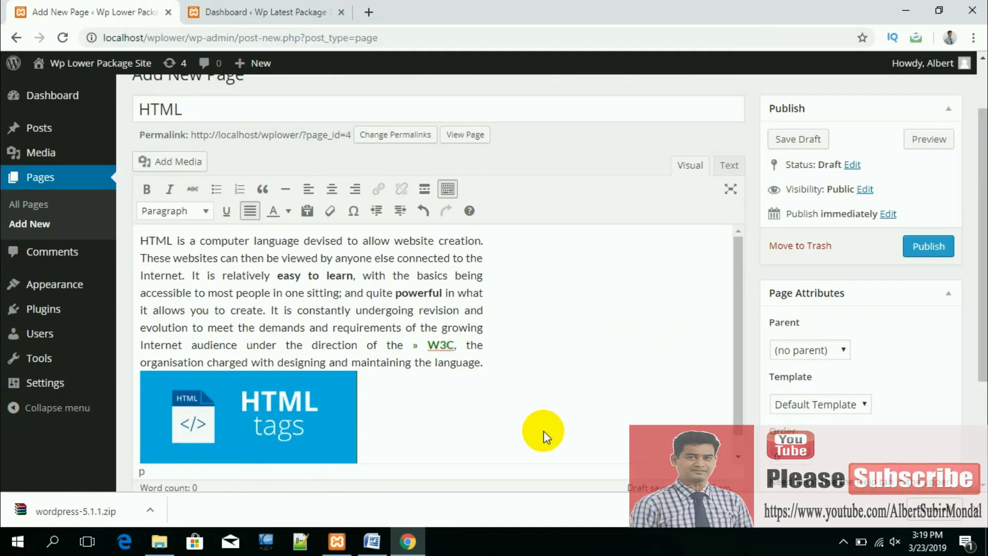
left_click(328, 421)
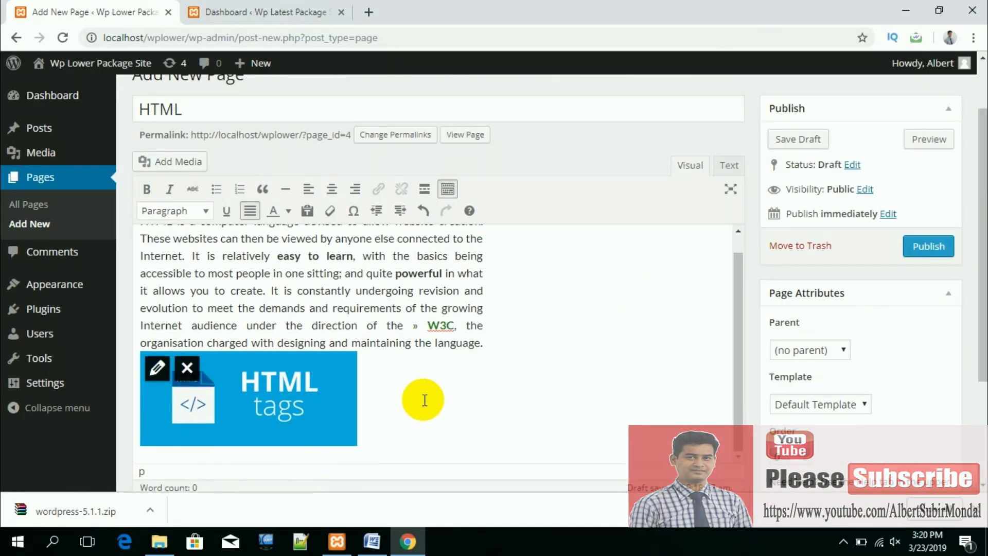
left_click(320, 400)
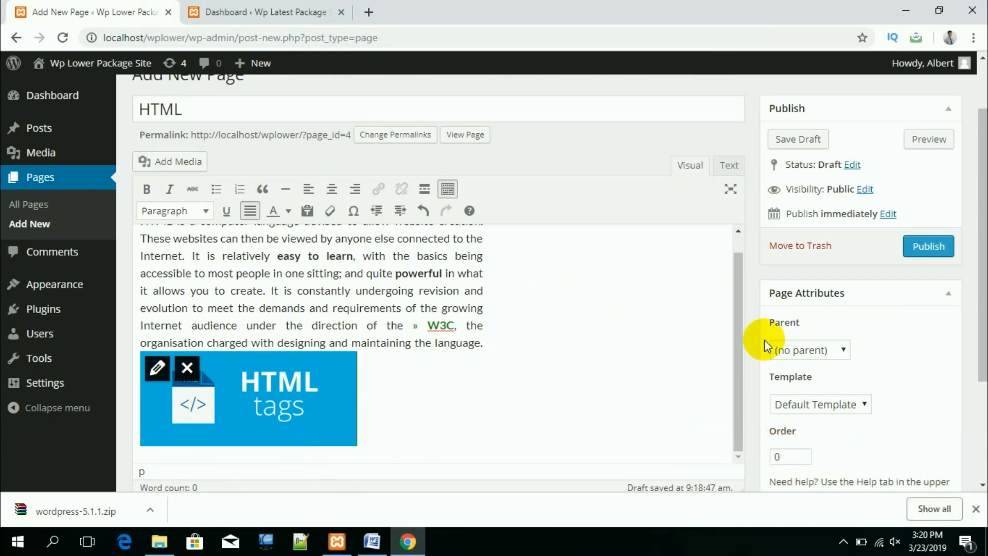
scroll(823, 334, "down", 3)
scroll(803, 309, "up", 4)
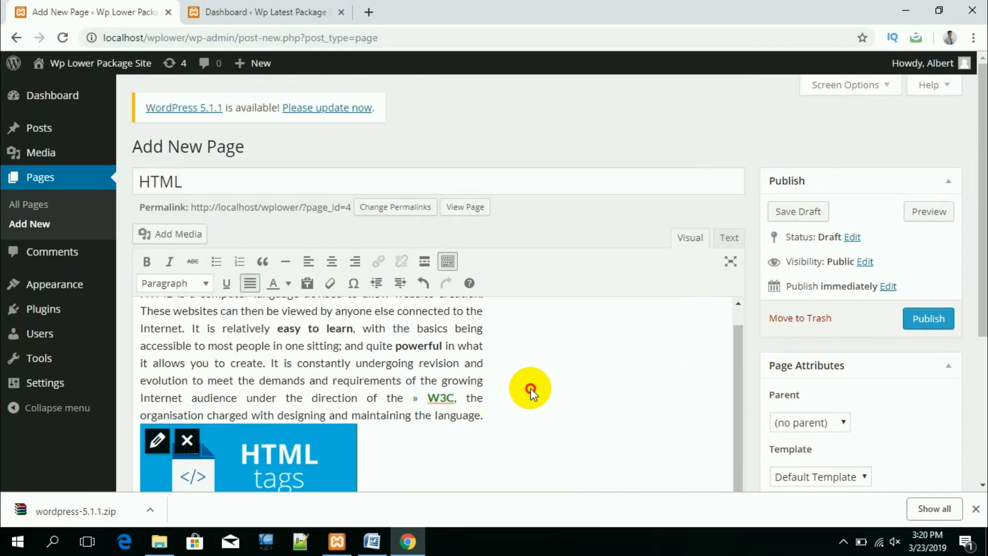
left_click(460, 385)
left_click(737, 242)
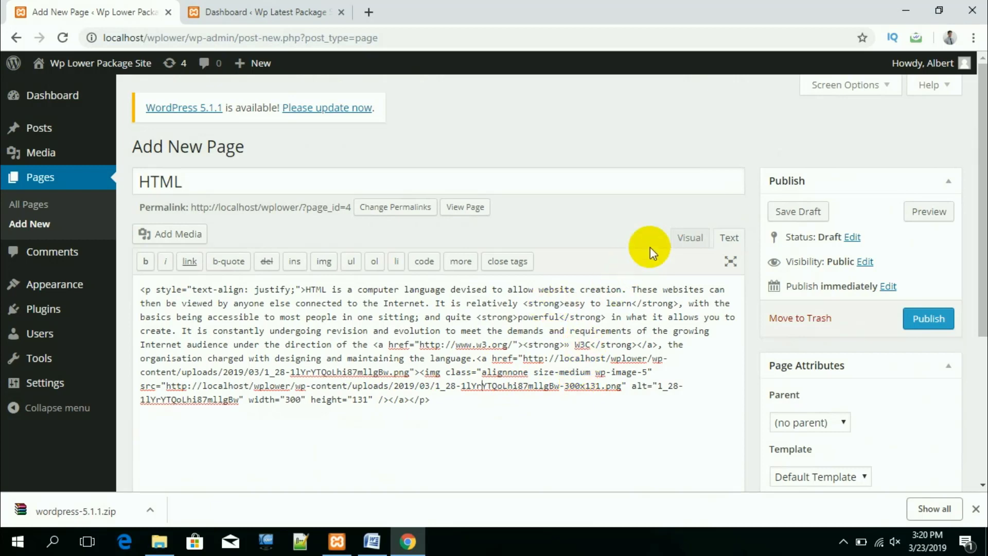
left_click(687, 236)
scroll(463, 425, "down", 3)
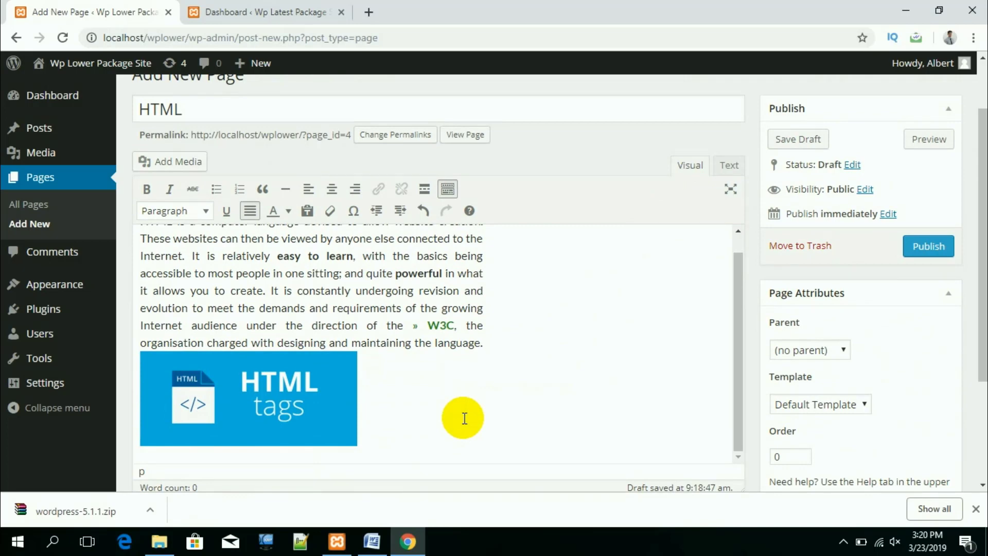
scroll(463, 416, "up", 1)
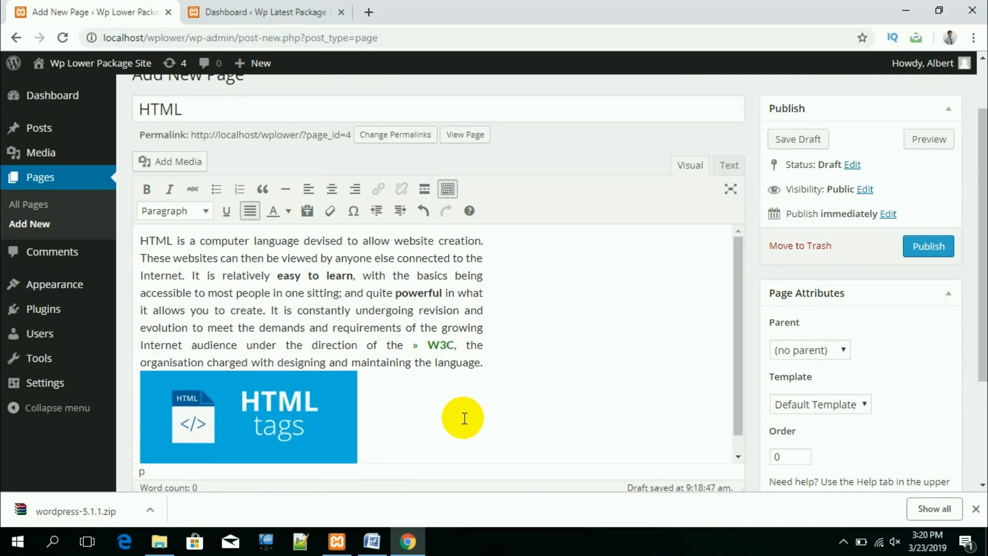
left_click(548, 413)
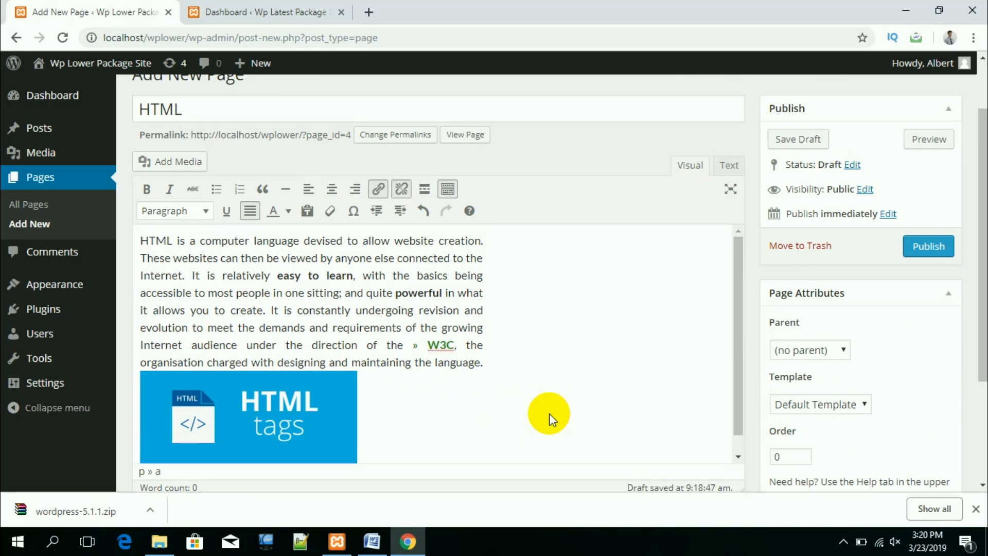
left_click(454, 304)
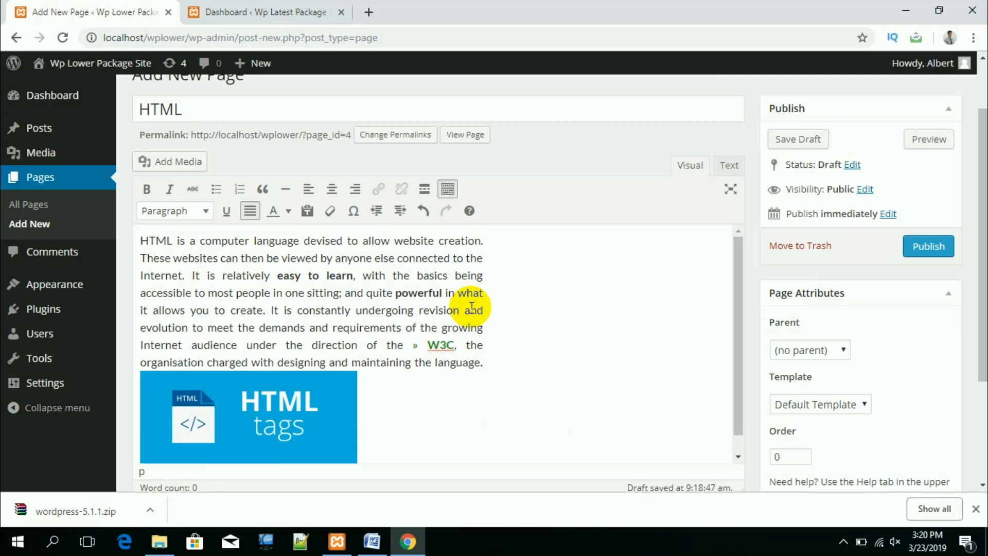
left_click(470, 308)
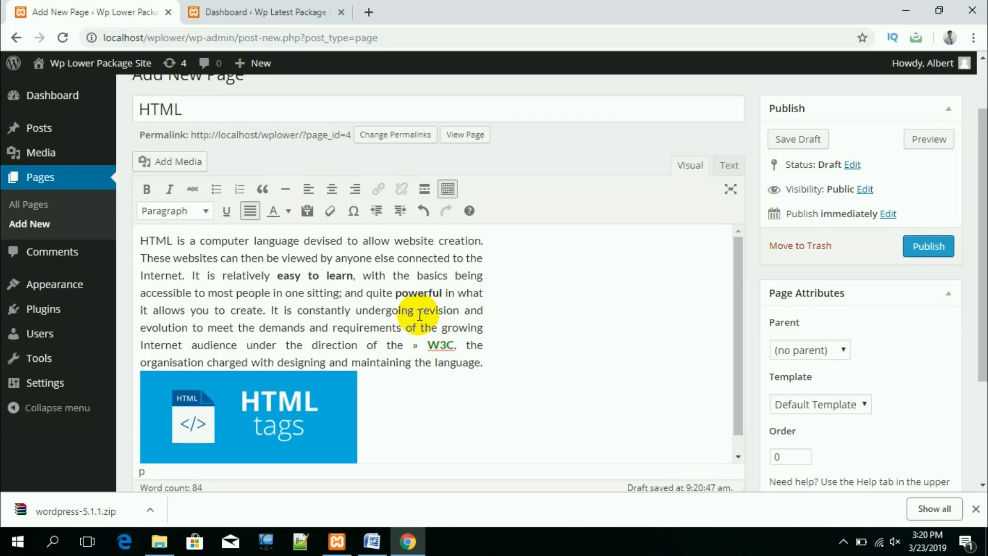
scroll(419, 315, "up", 2)
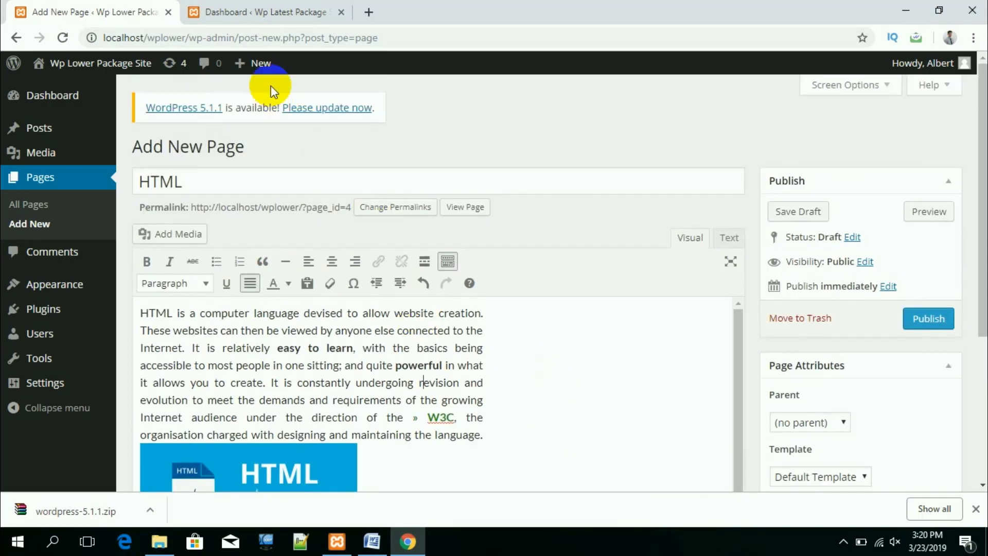
Step: On the Wp Latest Package Site dashboard, choose Pages > Add New
left_click(259, 11)
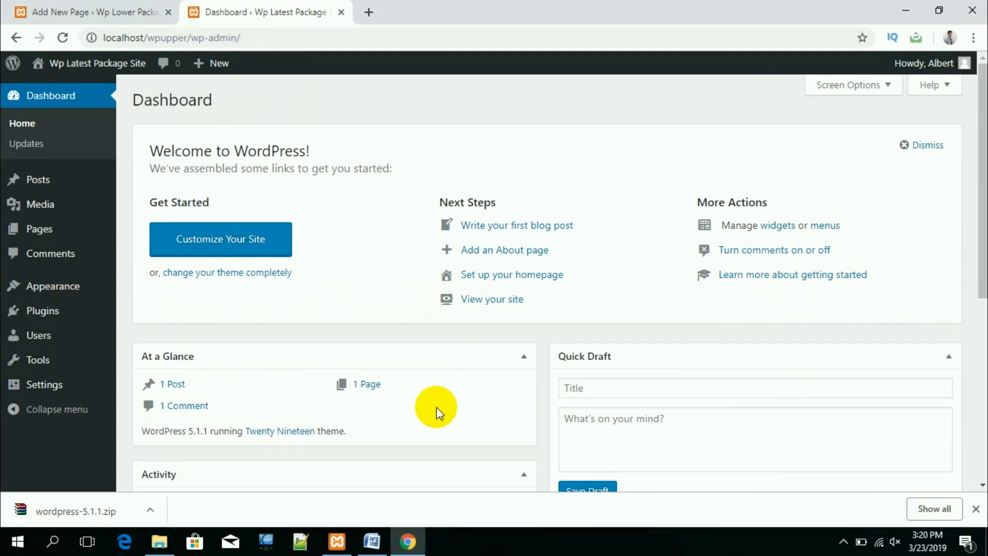
scroll(411, 382, "down", 1)
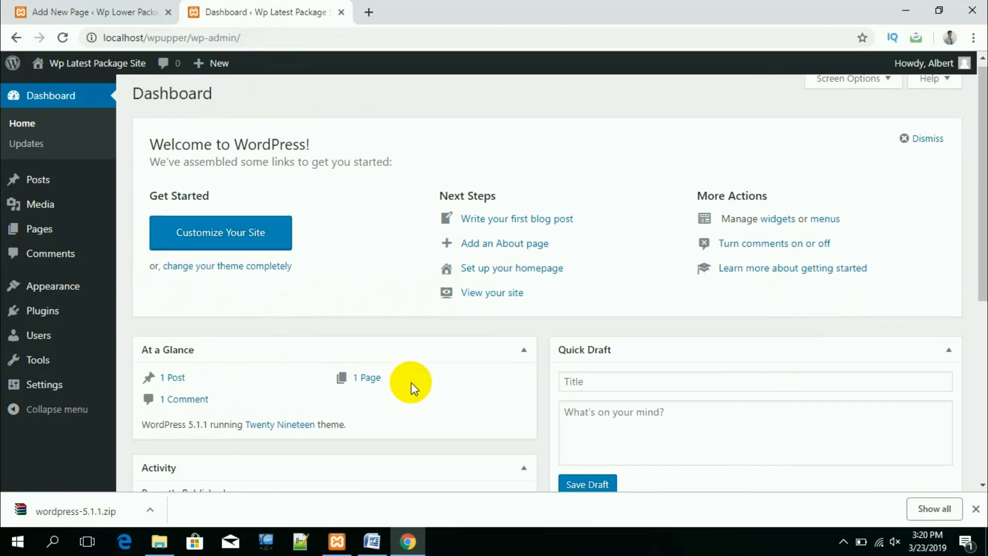
scroll(411, 387, "down", 1)
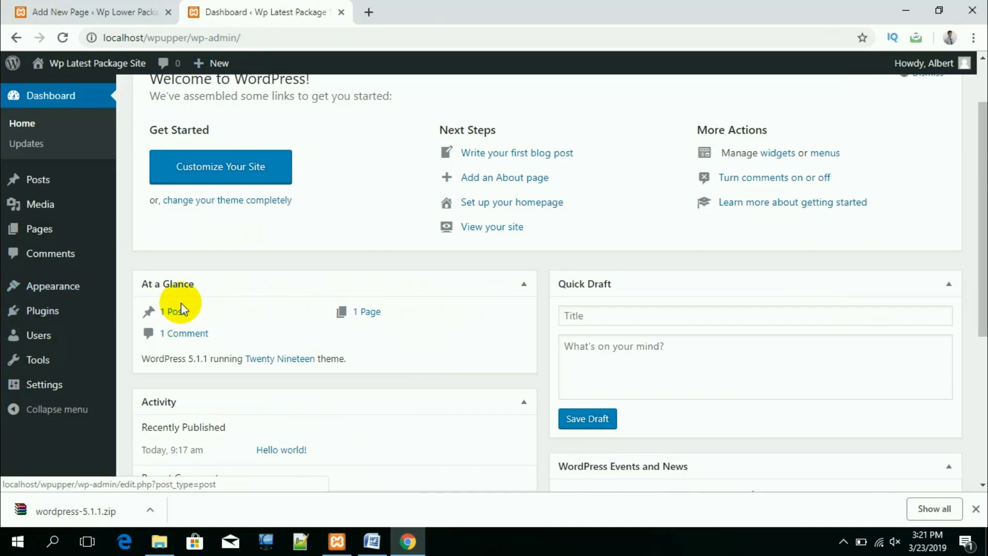
left_click(46, 232)
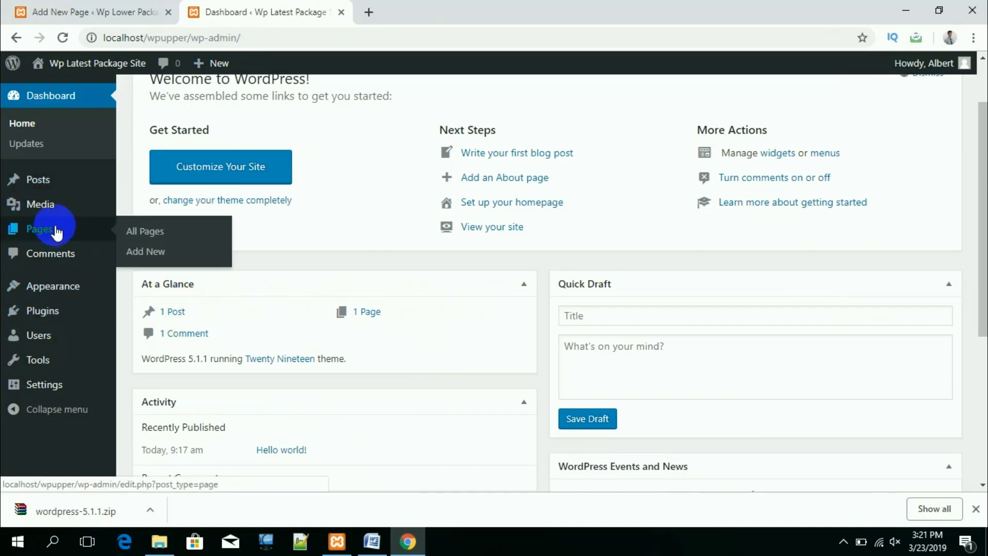
left_click(140, 232)
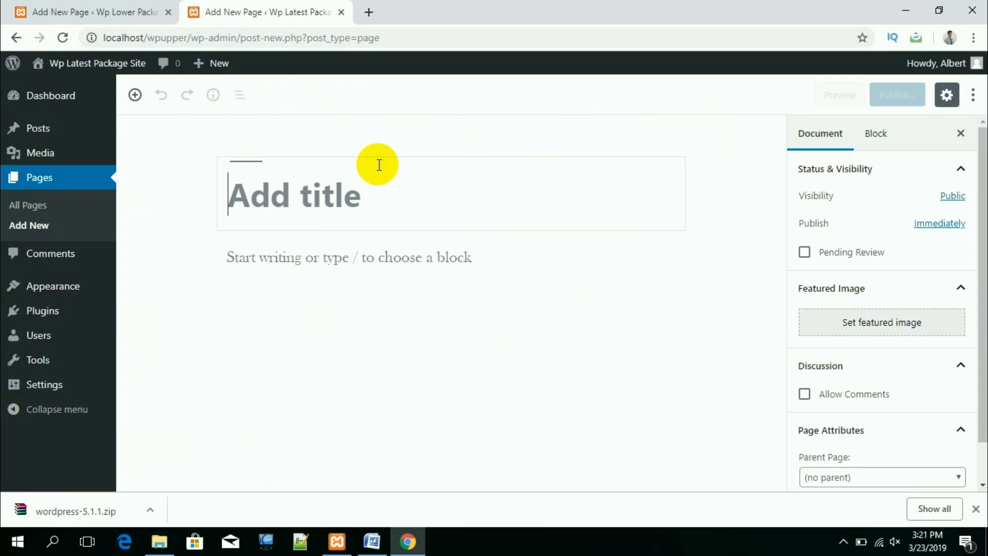
Step: Title the new block-editor page HTML and switch to the Word source document
mouse_move(435, 293)
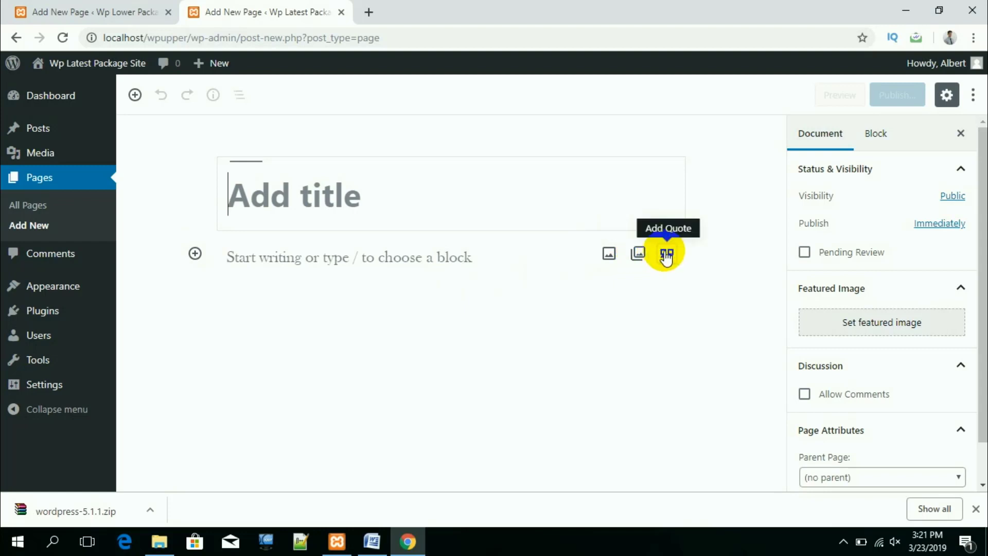
left_click(321, 196)
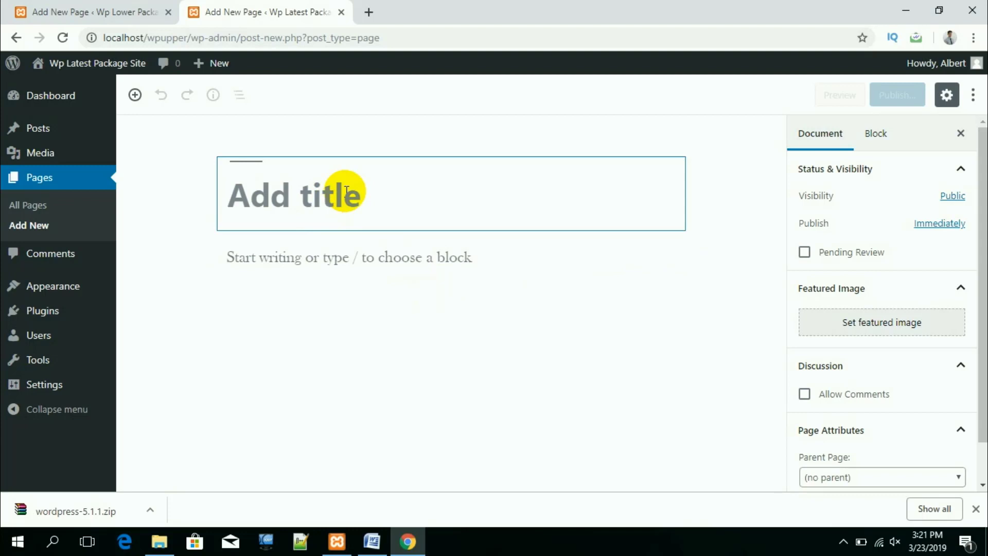
type("HTML")
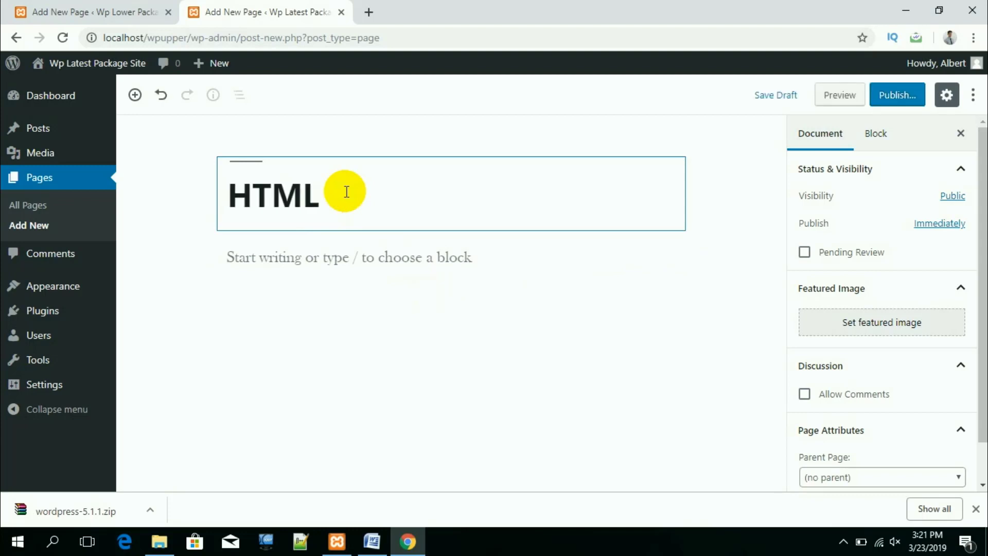
left_click(483, 266)
left_click(350, 157)
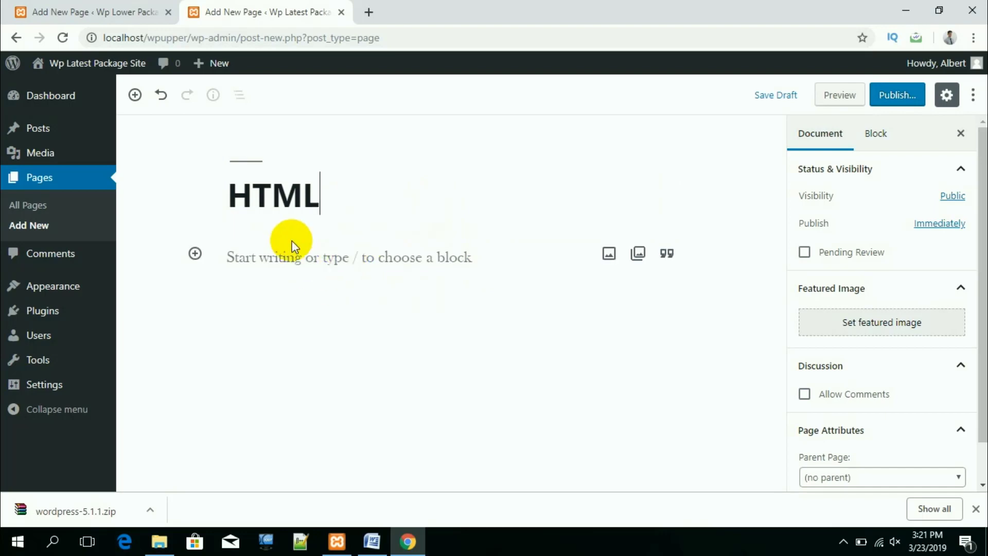
left_click(372, 540)
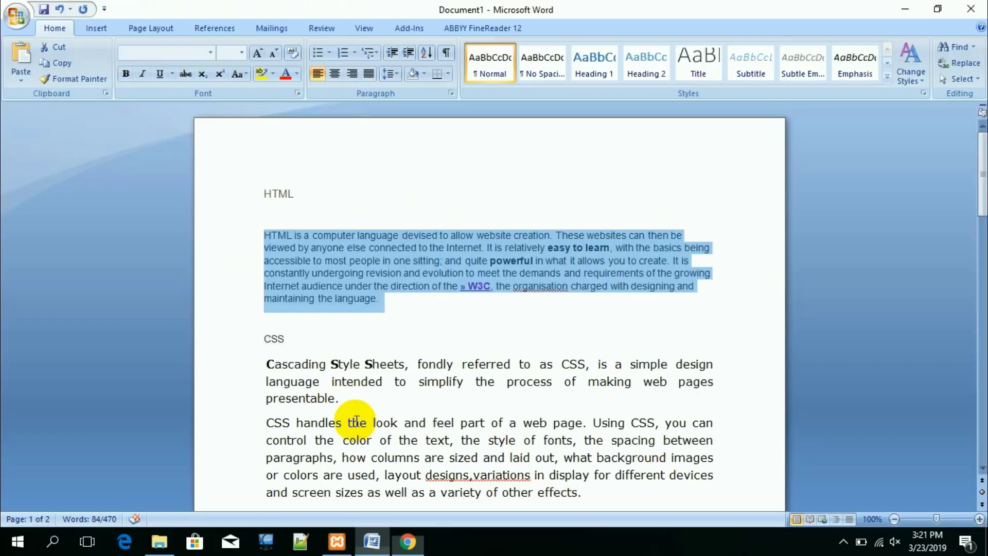
Step: Copy the HTML paragraph from Word and paste it into the empty paragraph block
left_click_drag(387, 299, 233, 242)
key("ctrl+c")
left_click(407, 540)
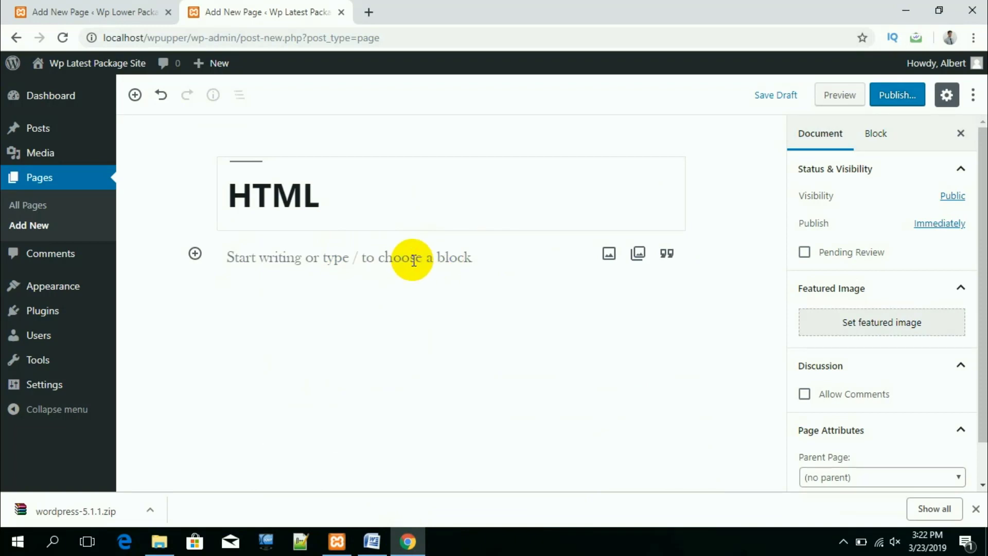
left_click(413, 259)
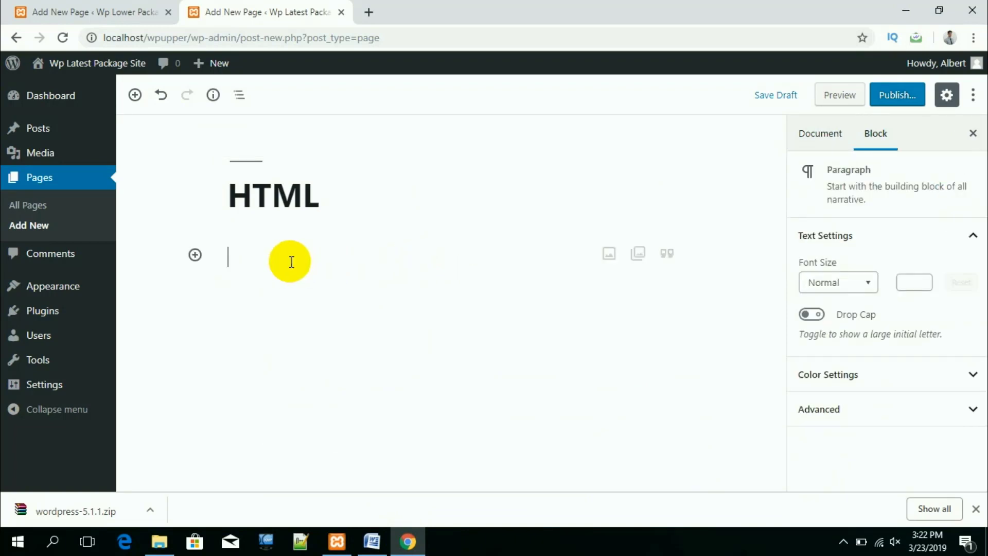
key("ctrl+v")
scroll(367, 306, "down", 1)
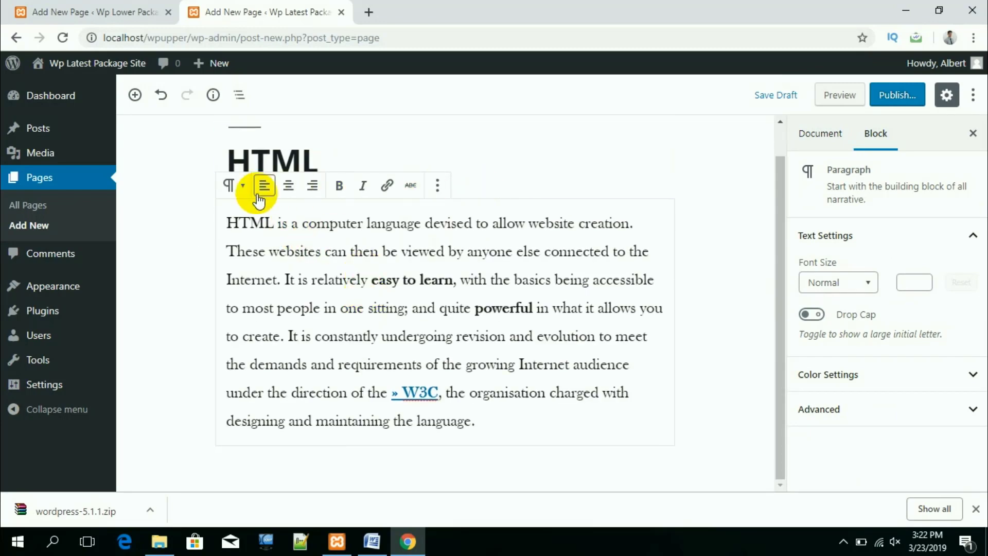
Step: Try the paragraph's transform menu, then open its More options (⋮) menu
left_click(234, 193)
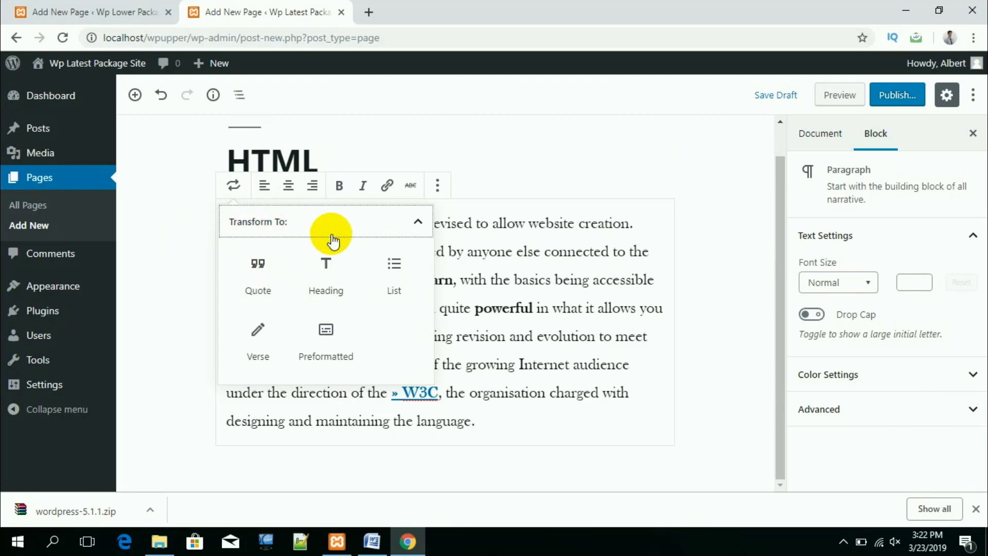
left_click(176, 239)
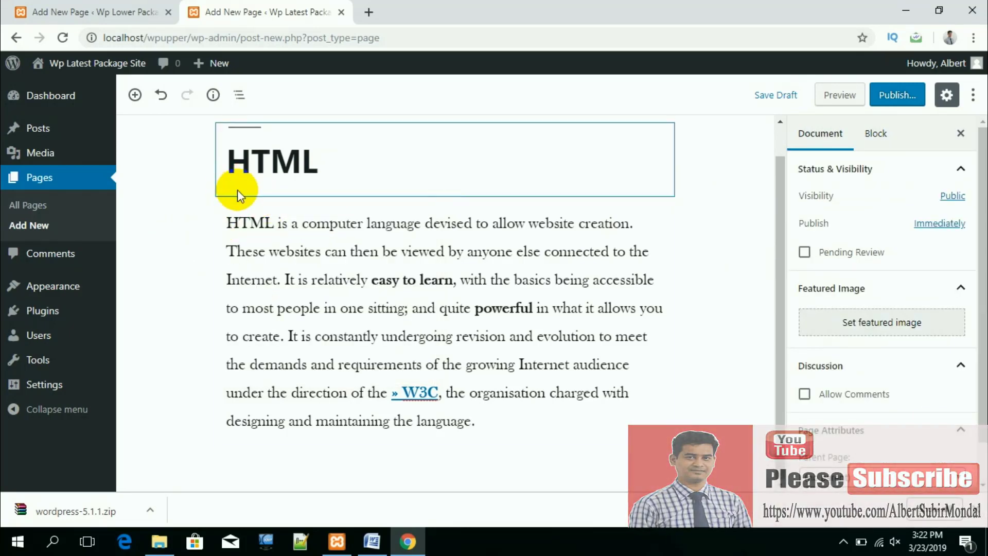
left_click(252, 214)
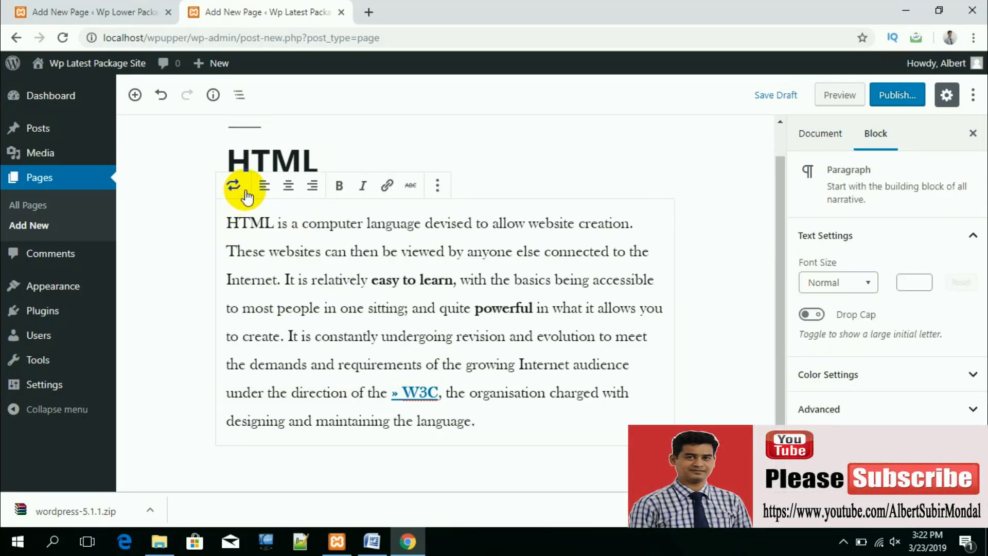
left_click(440, 188)
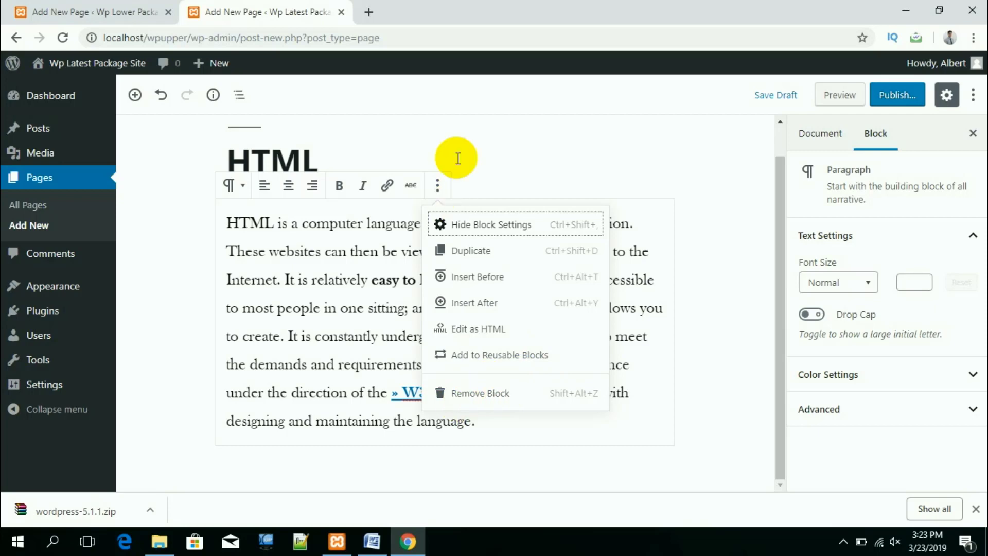
Step: Select the whole HTML paragraph and toggle bold and italic on and off, leaving it plain text
left_click(339, 193)
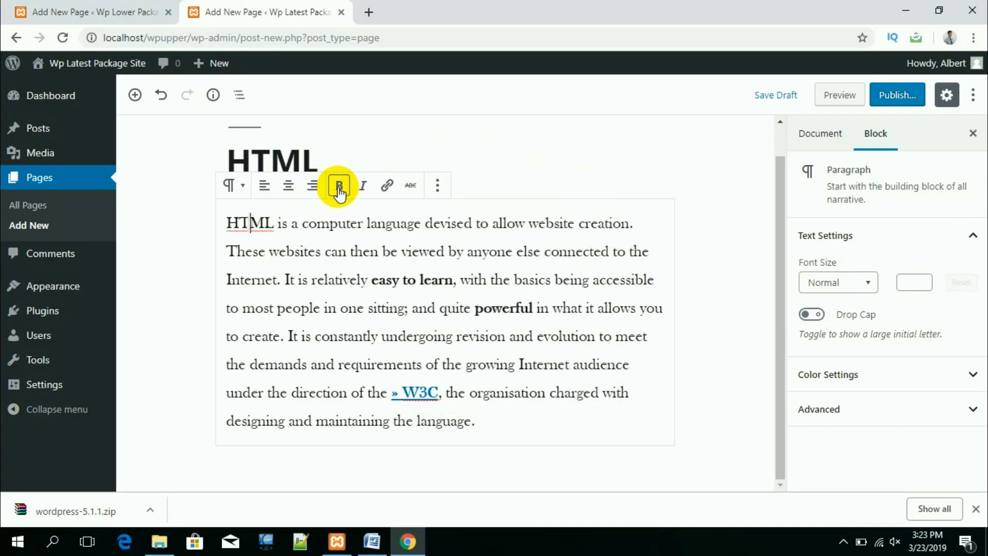
triple_click(387, 320)
left_click(337, 185)
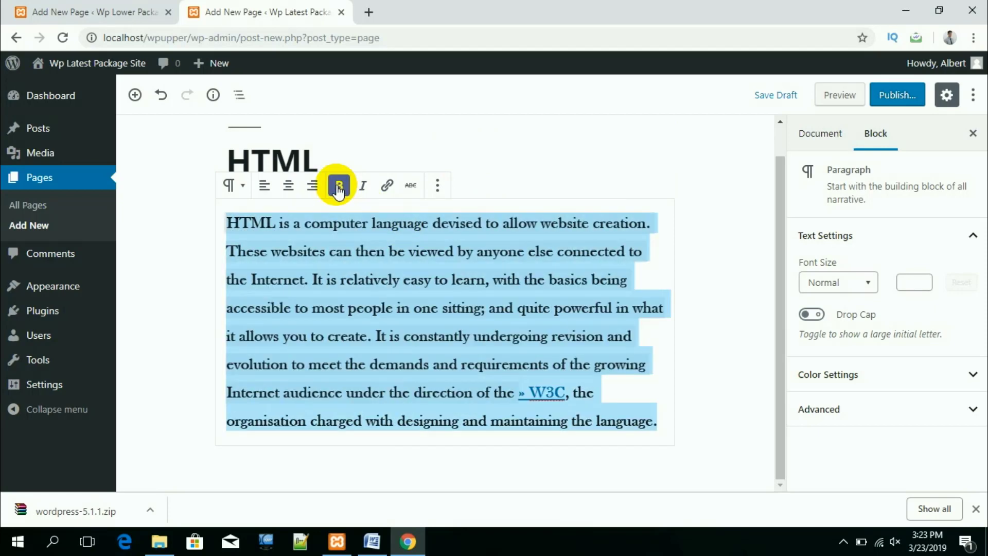
left_click(363, 188)
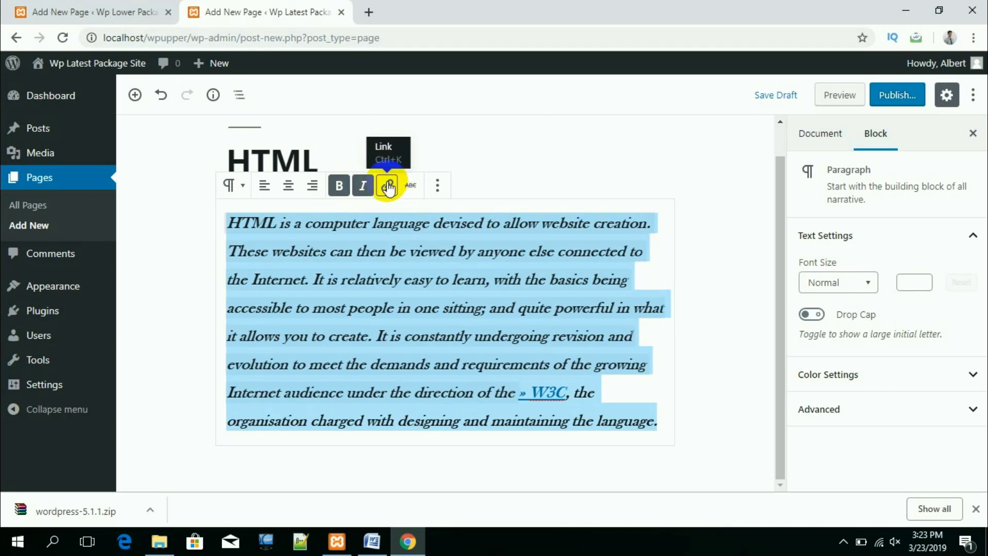
left_click(339, 186)
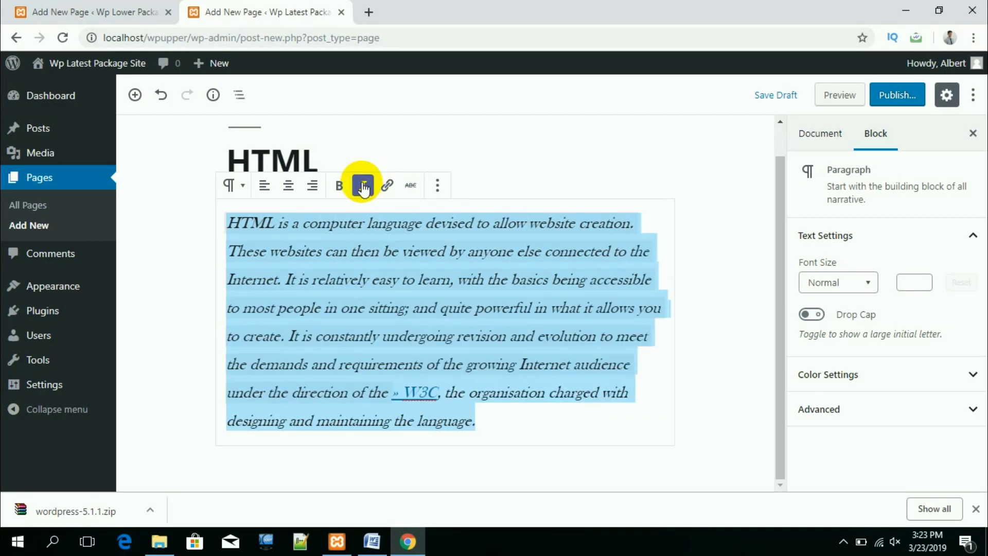
left_click(363, 185)
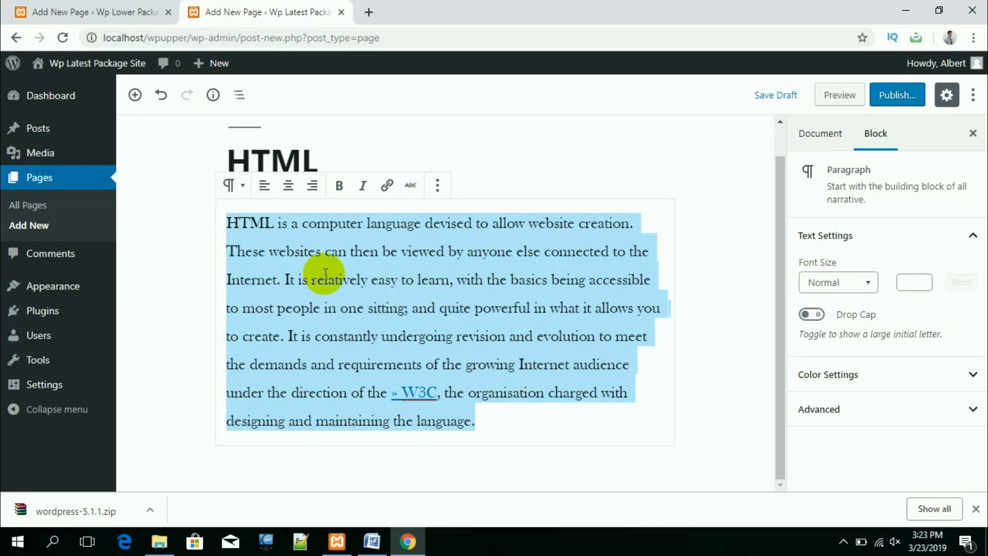
Step: Deselect the paragraph, opening and closing its actions list without choosing anything
left_click(360, 257)
left_click(390, 308)
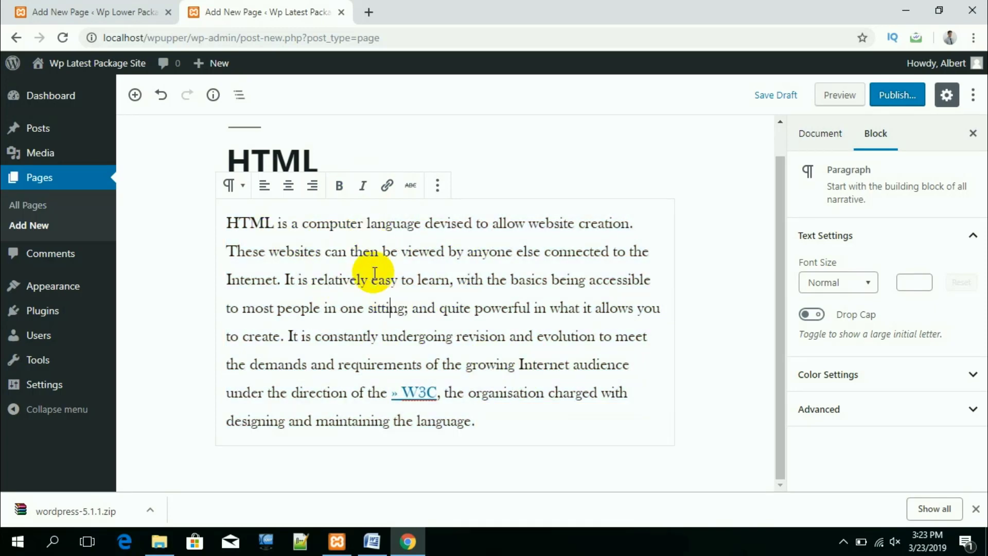
left_click(438, 185)
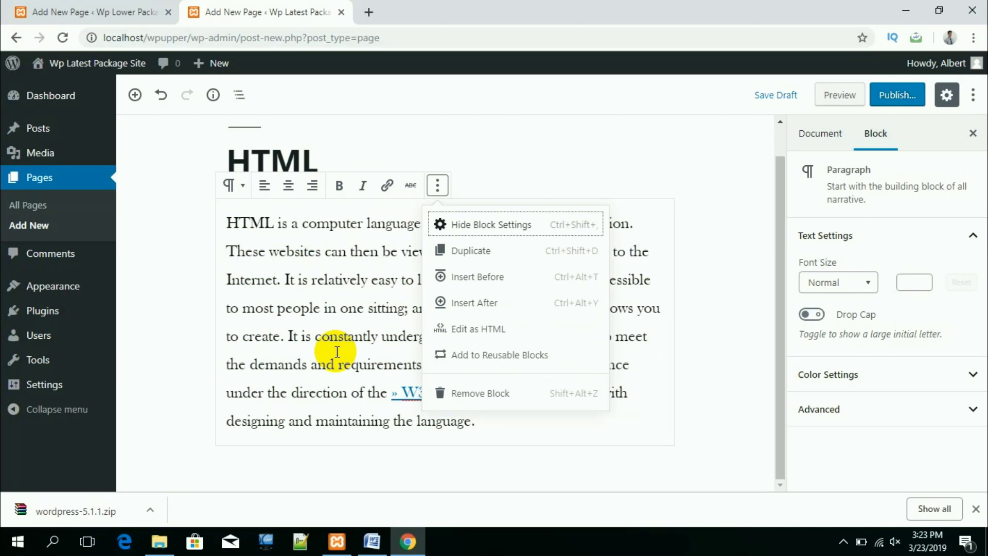
left_click(315, 370)
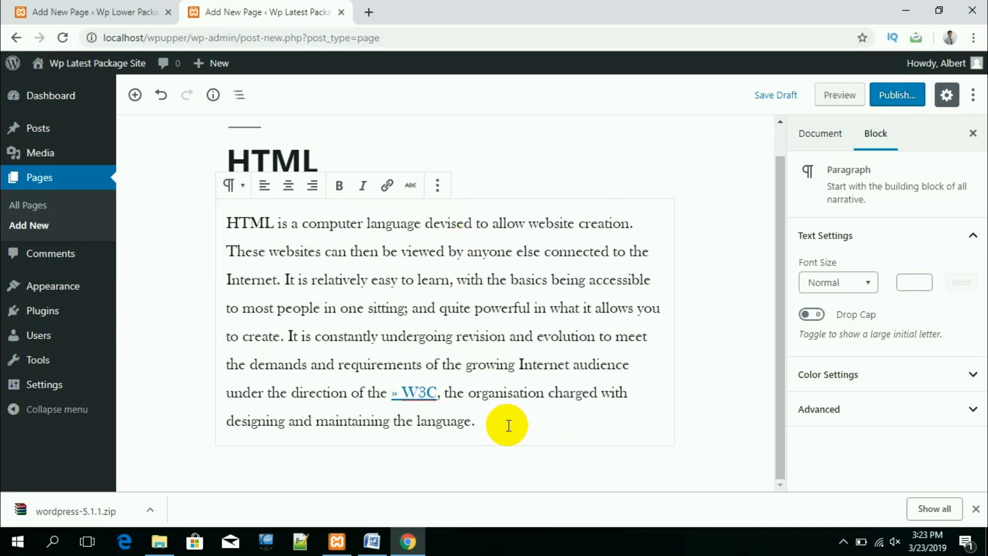
left_click(489, 453)
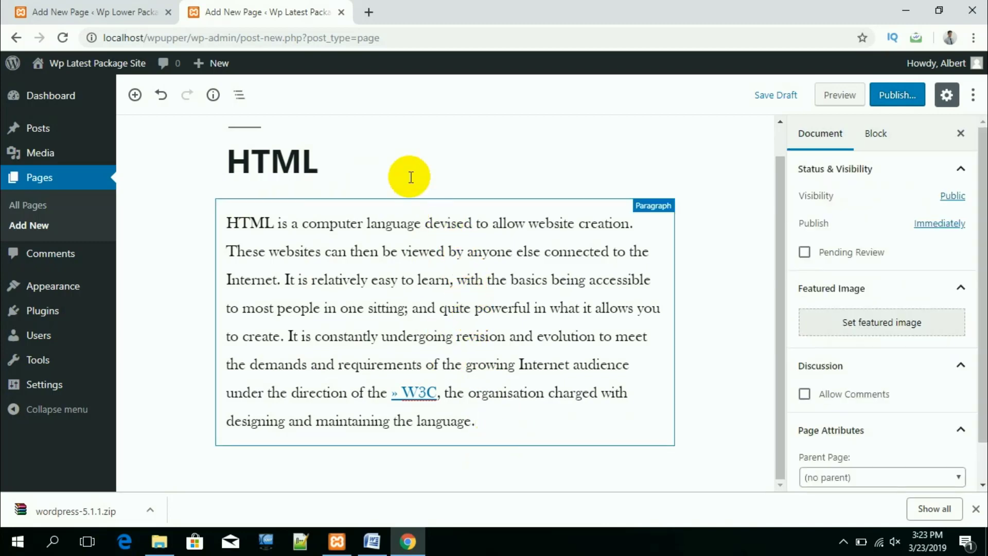
Step: Insert an empty block after the HTML paragraph with Insert After, then bring up the block library
left_click(410, 214)
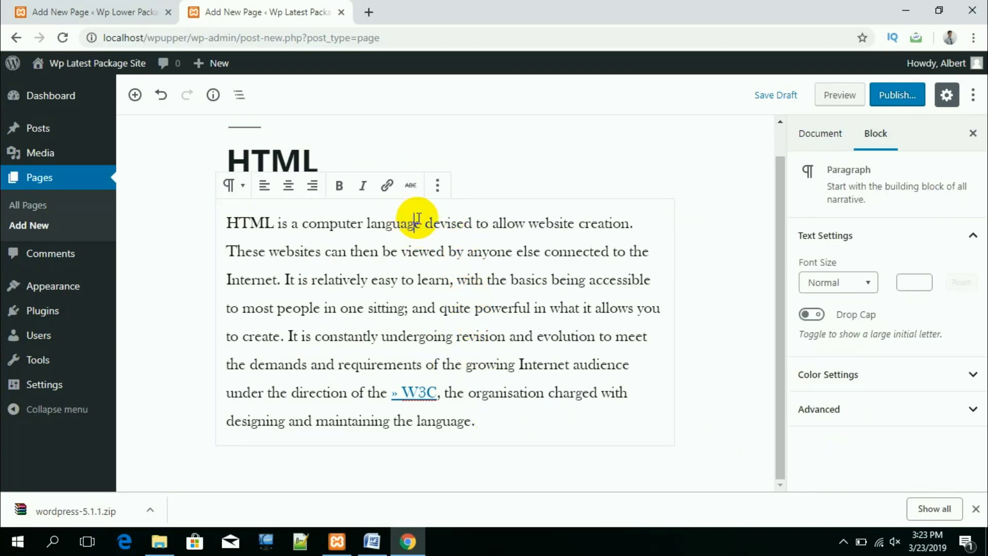
left_click(437, 190)
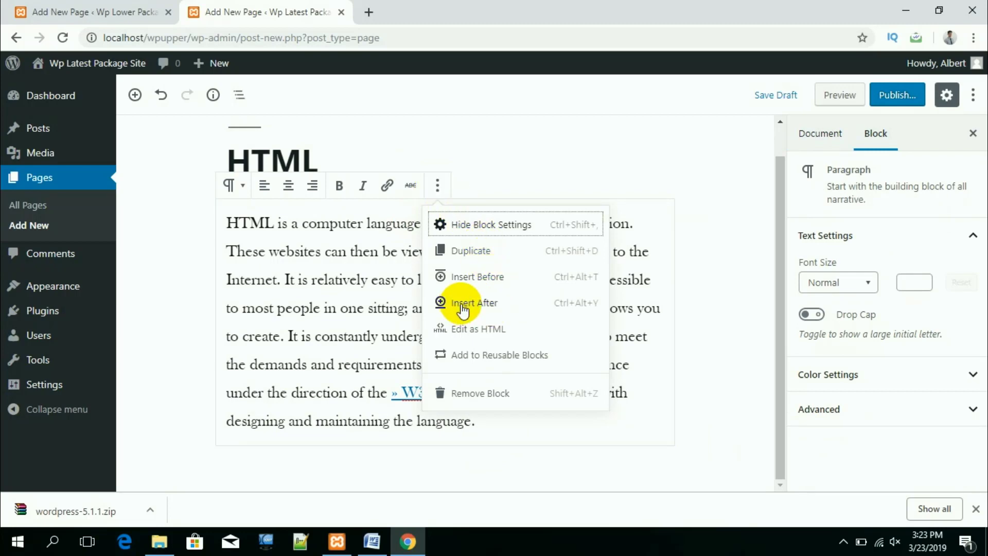
left_click(478, 302)
scroll(463, 330, "down", 1)
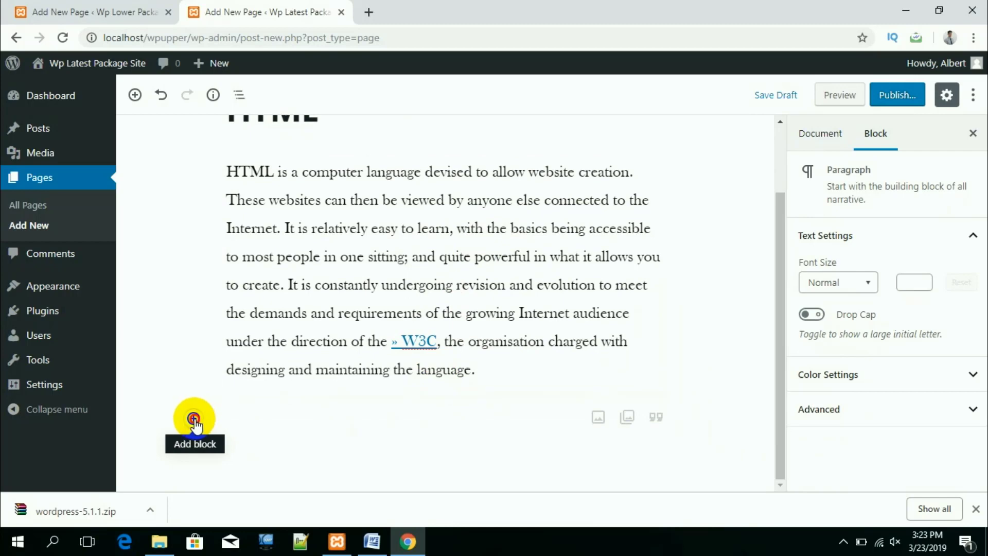
left_click(193, 419)
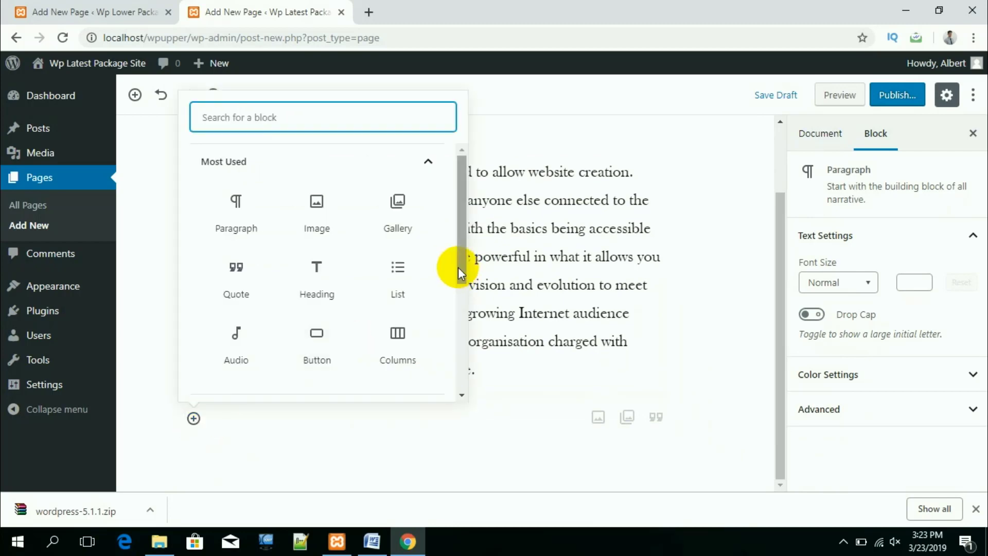
scroll(360, 269, "down", 1)
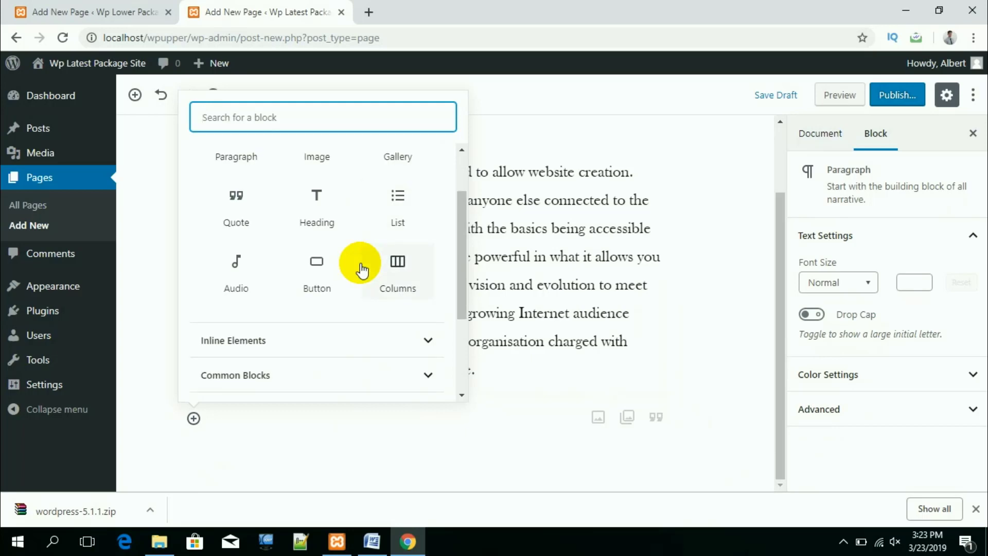
scroll(362, 268, "up", 1)
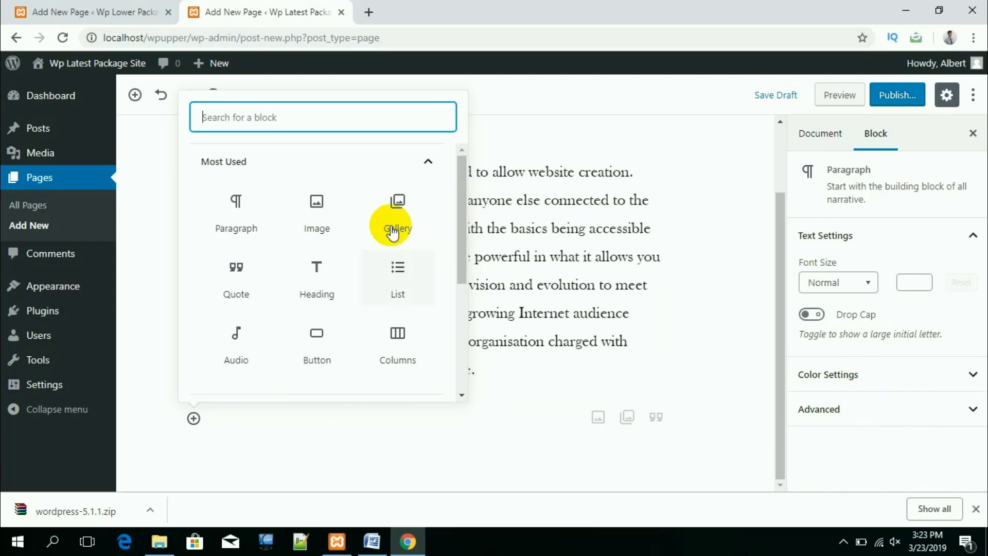
Step: Add a Gallery block and upload the HTML tags, .CSS logo, second CSS and php images
left_click(398, 211)
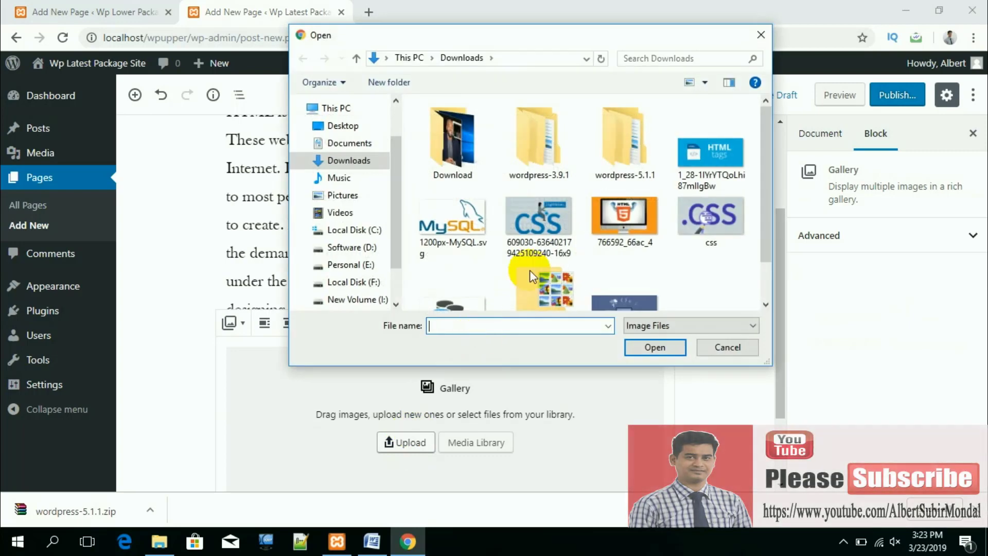
left_click(709, 175)
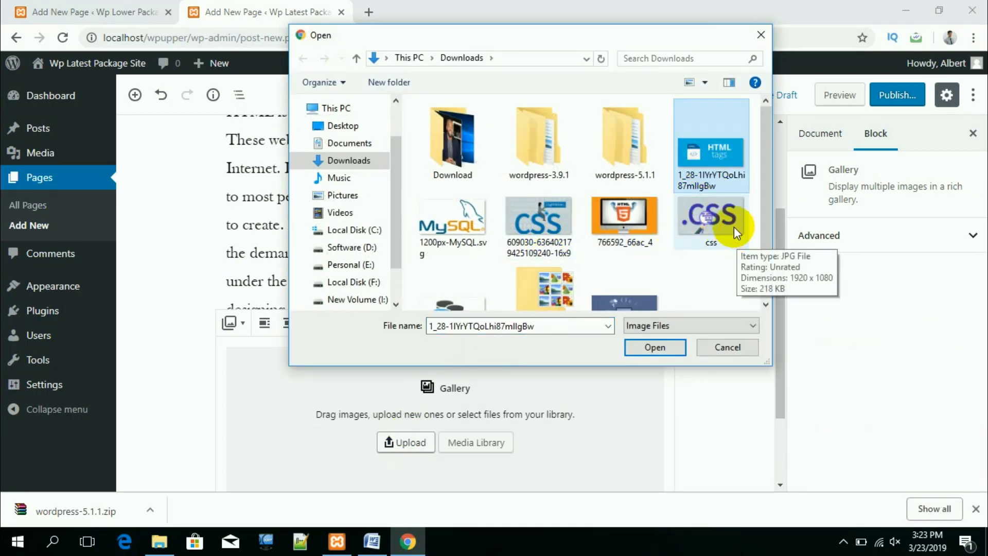
left_click(732, 224, "ctrl")
left_click(541, 225, "ctrl")
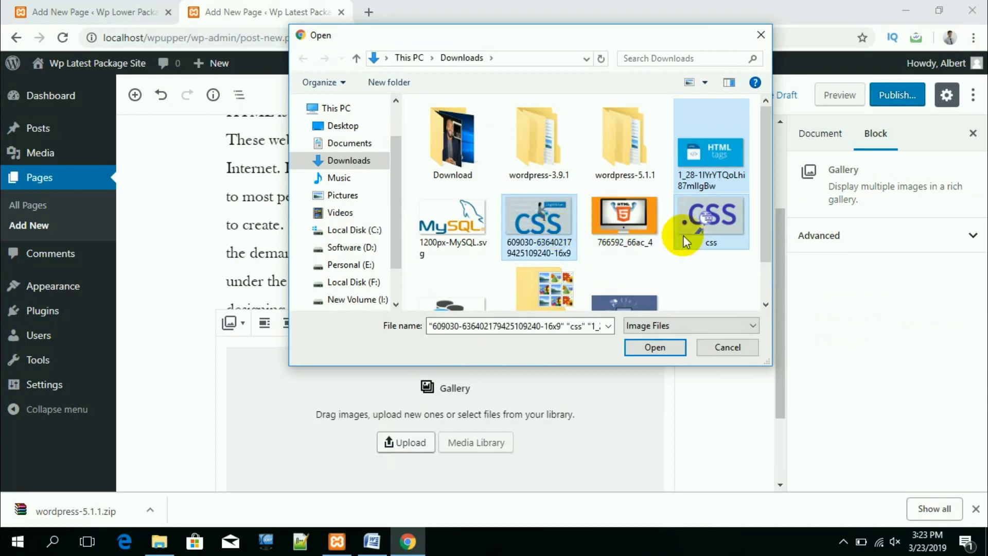
left_click_drag(767, 224, 766, 249)
left_click(633, 261, "ctrl")
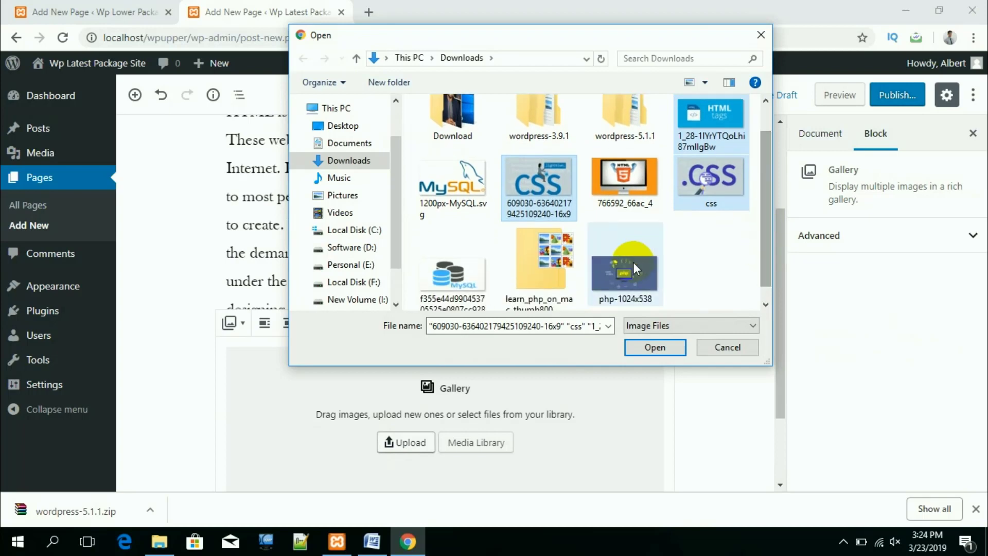
left_click(653, 348)
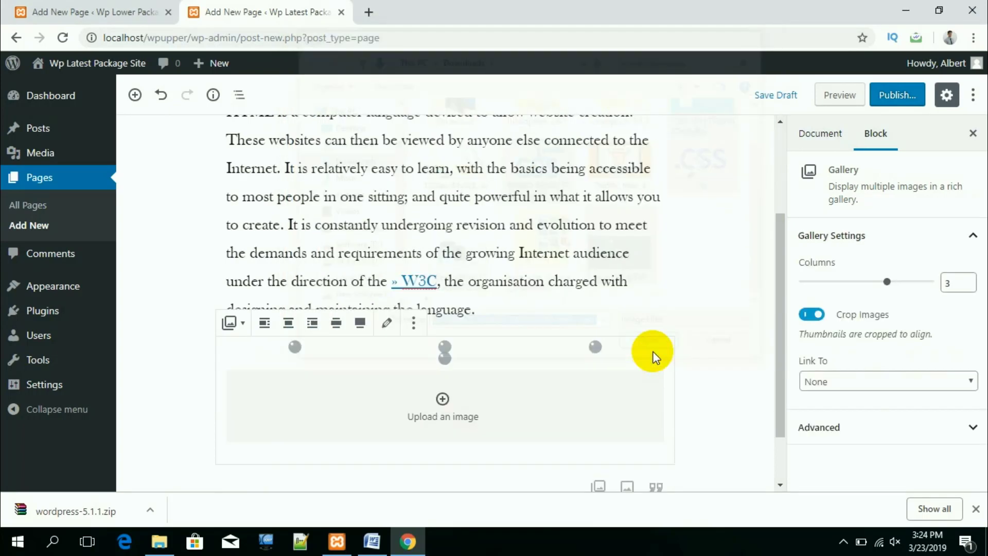
Step: Scroll through the new four-image gallery and deselect the block
scroll(613, 365, "down", 3)
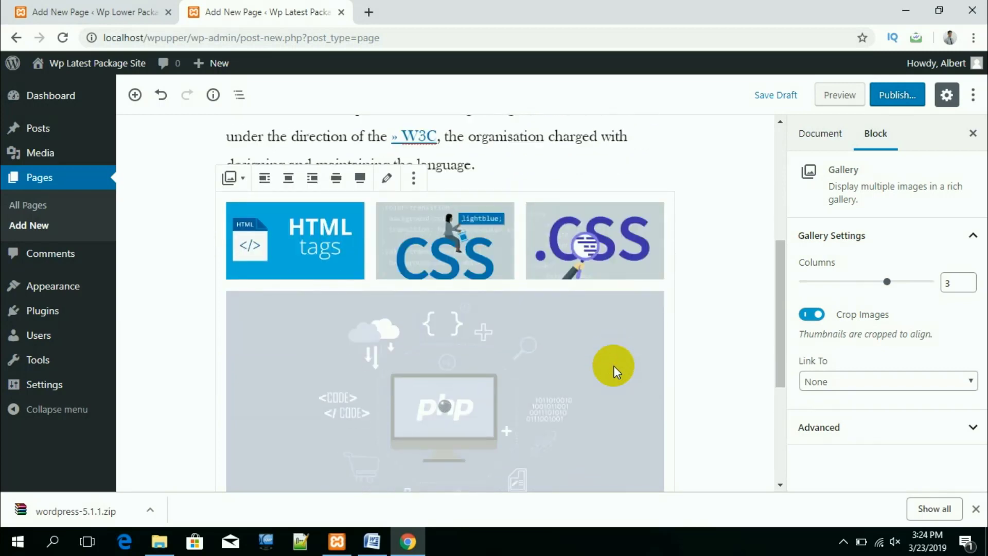
scroll(613, 365, "down", 6)
scroll(445, 361, "up", 6)
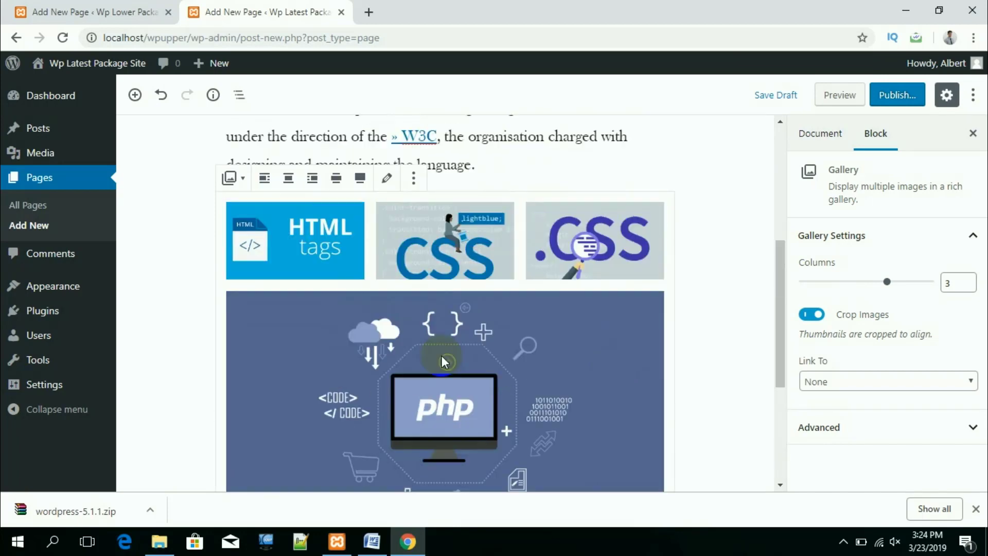
scroll(515, 354, "up", 5)
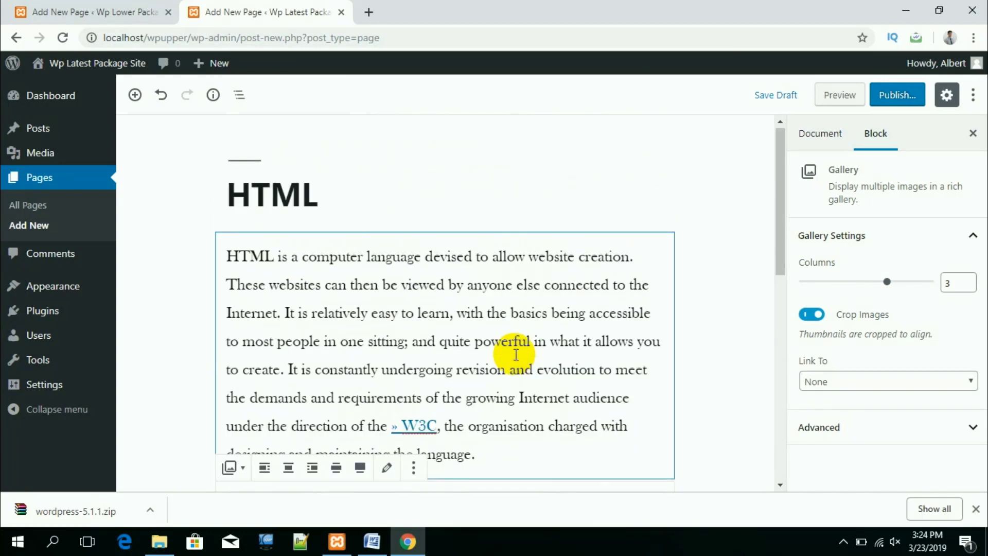
left_click(780, 287)
scroll(519, 372, "down", 3)
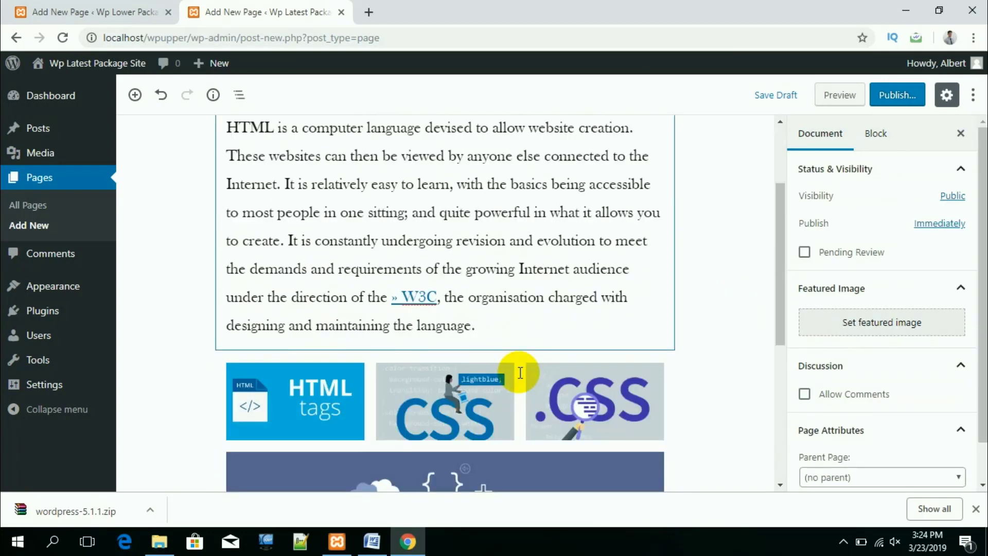
scroll(519, 372, "up", 3)
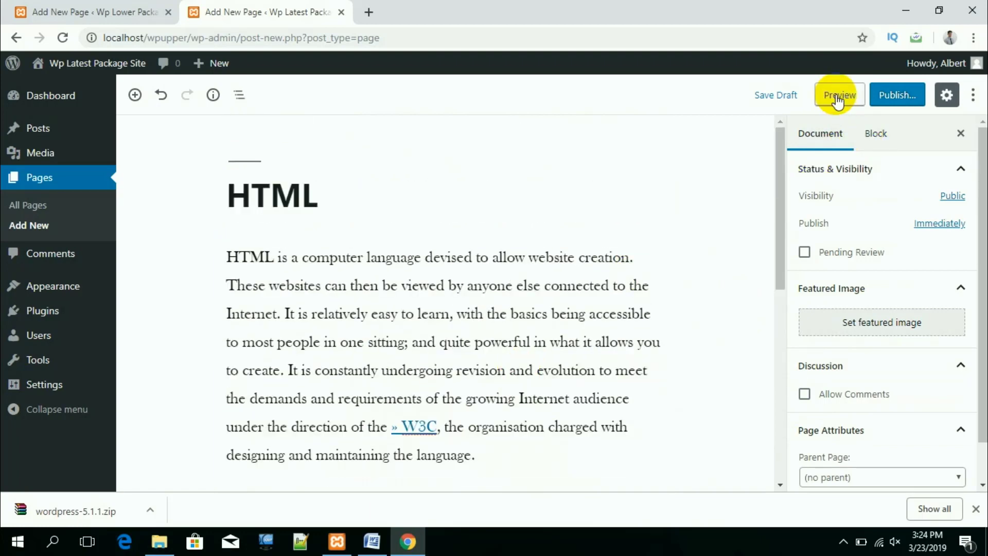
left_click(837, 97)
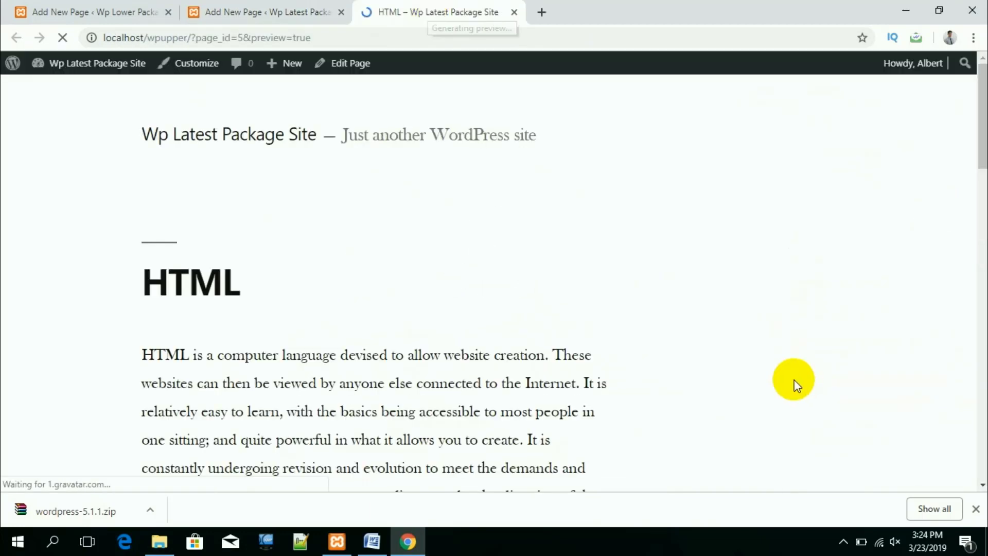
scroll(514, 379, "down", 3)
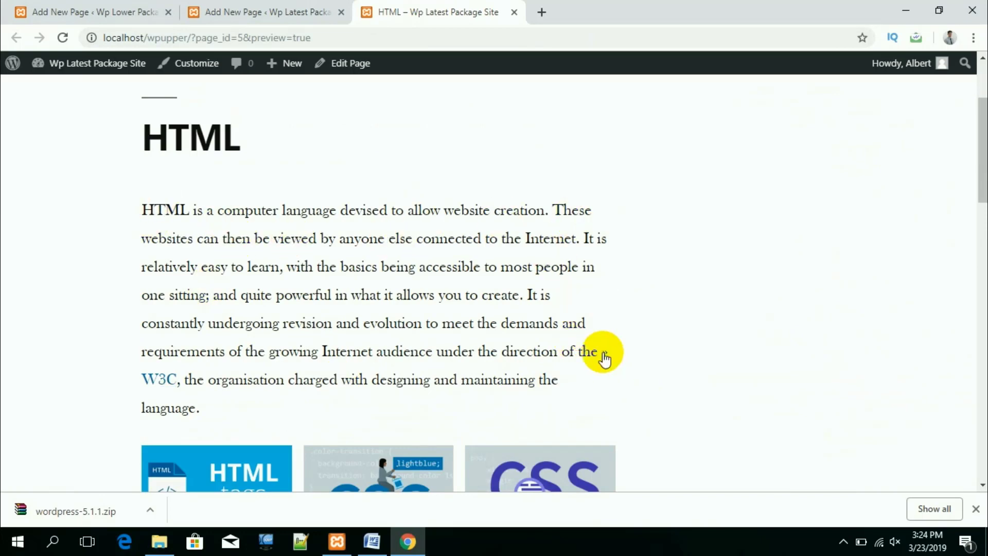
scroll(437, 309, "down", 3)
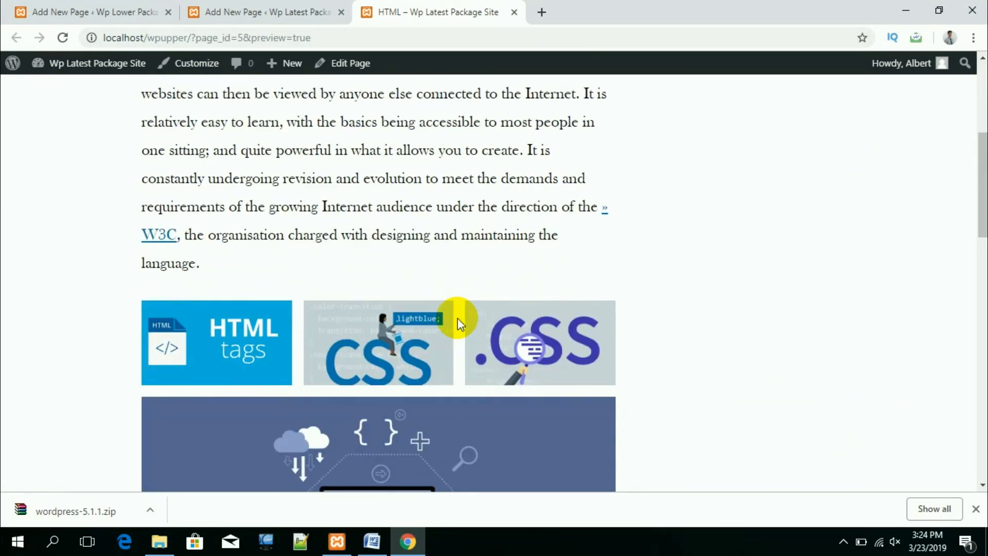
scroll(357, 371, "down", 2)
scroll(517, 323, "down", 3)
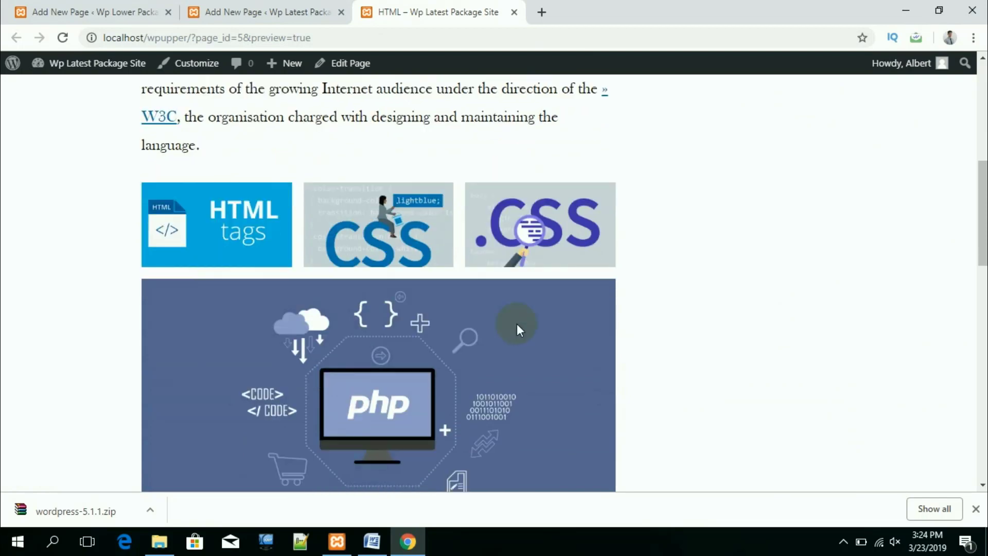
scroll(523, 374, "up", 6)
scroll(396, 402, "down", 3)
left_click(261, 295)
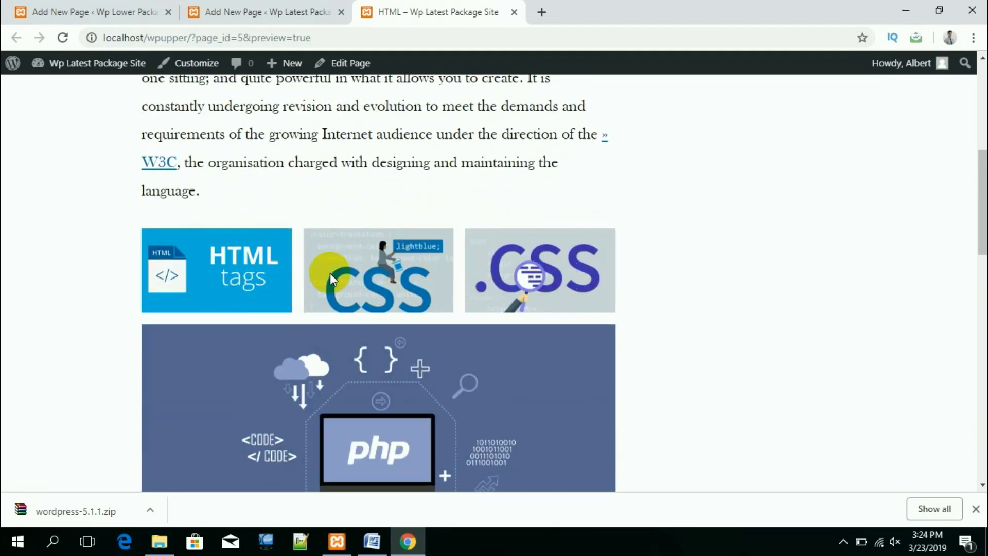
scroll(208, 329, "down", 1)
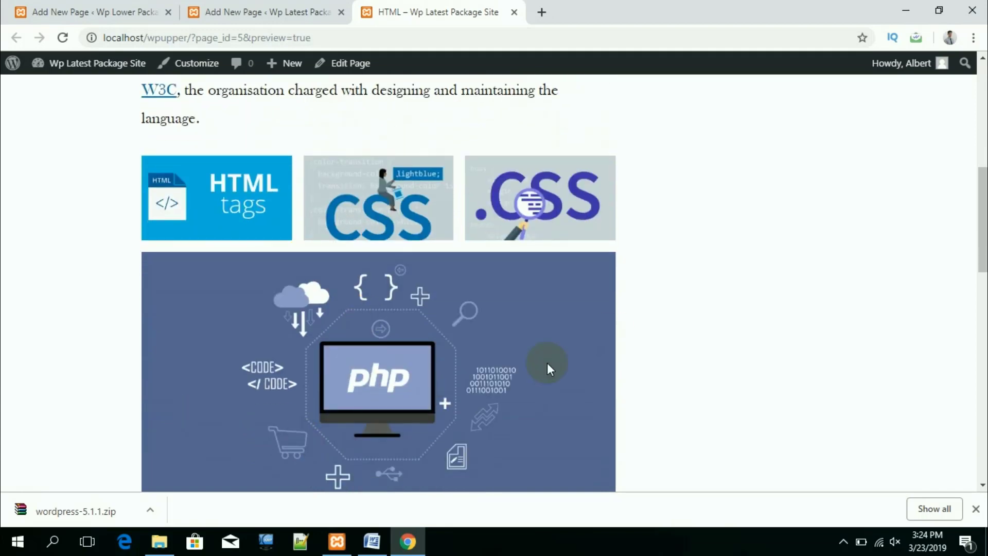
scroll(309, 297, "down", 1)
scroll(439, 305, "up", 2)
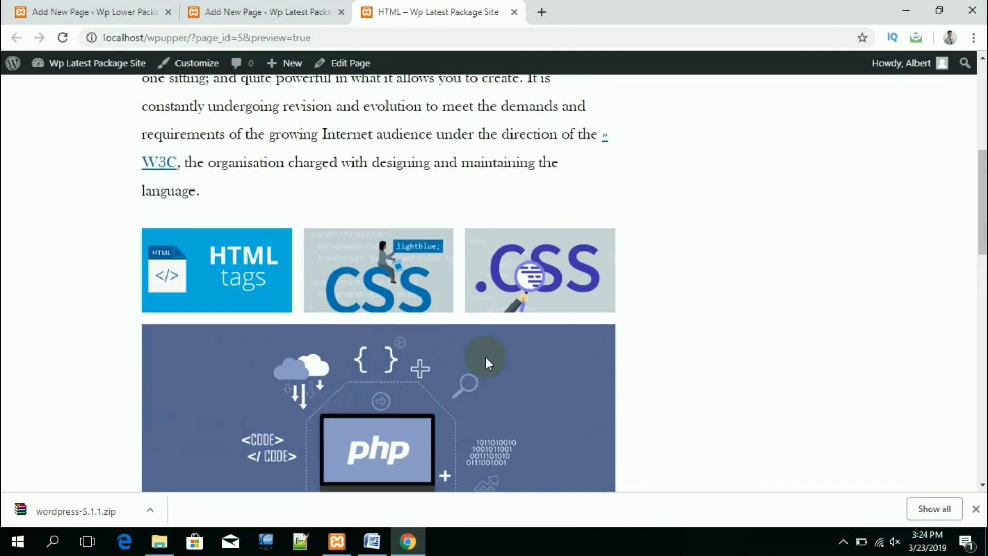
Step: Return to the page editor and scroll down below the gallery's php image
left_click(288, 16)
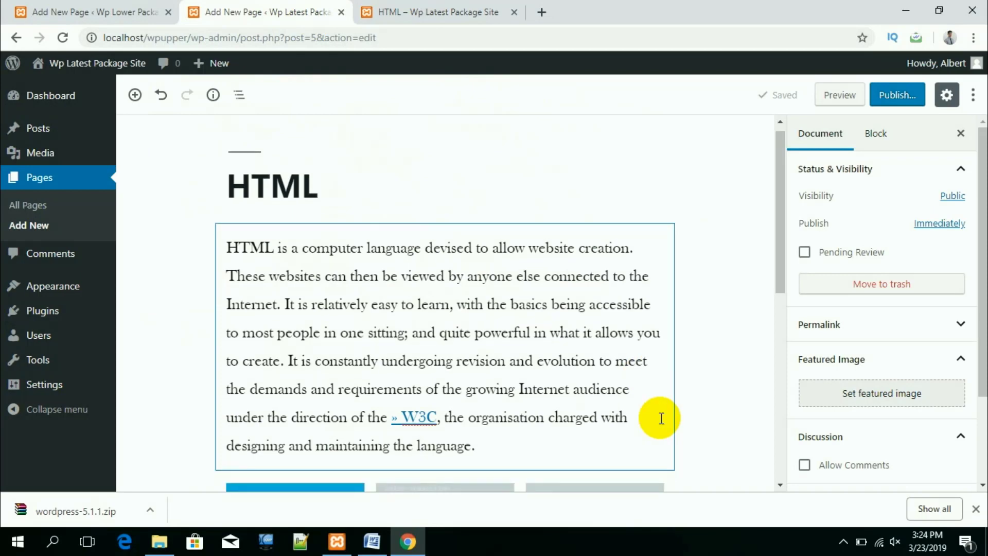
scroll(591, 431, "down", 5)
scroll(726, 425, "down", 1)
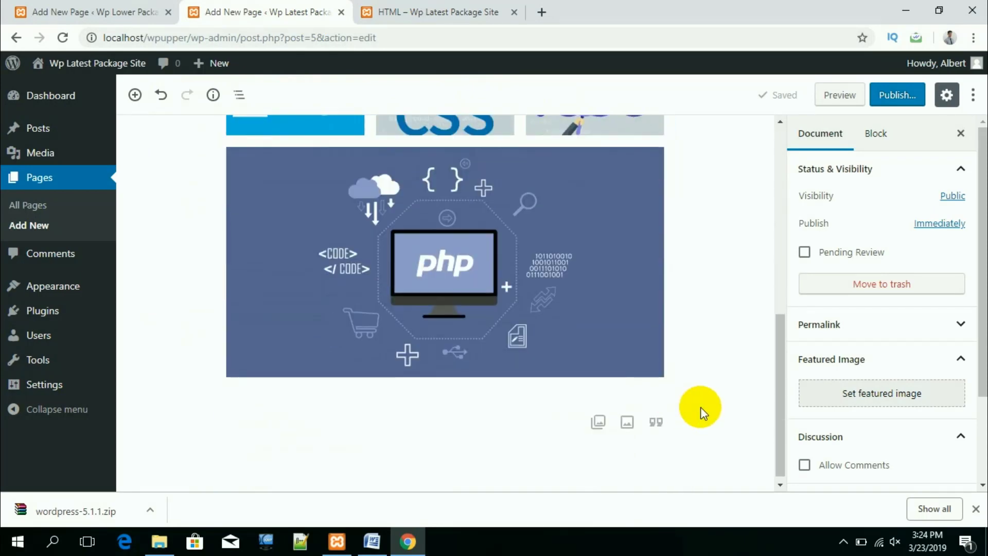
scroll(904, 410, "down", 1)
scroll(904, 410, "down", 1)
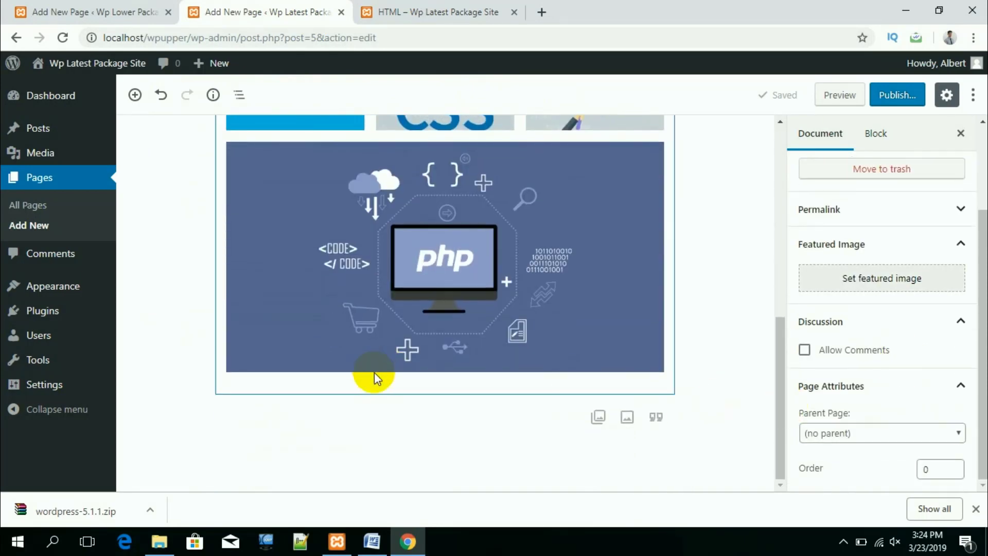
scroll(375, 371, "up", 1)
scroll(375, 370, "down", 1)
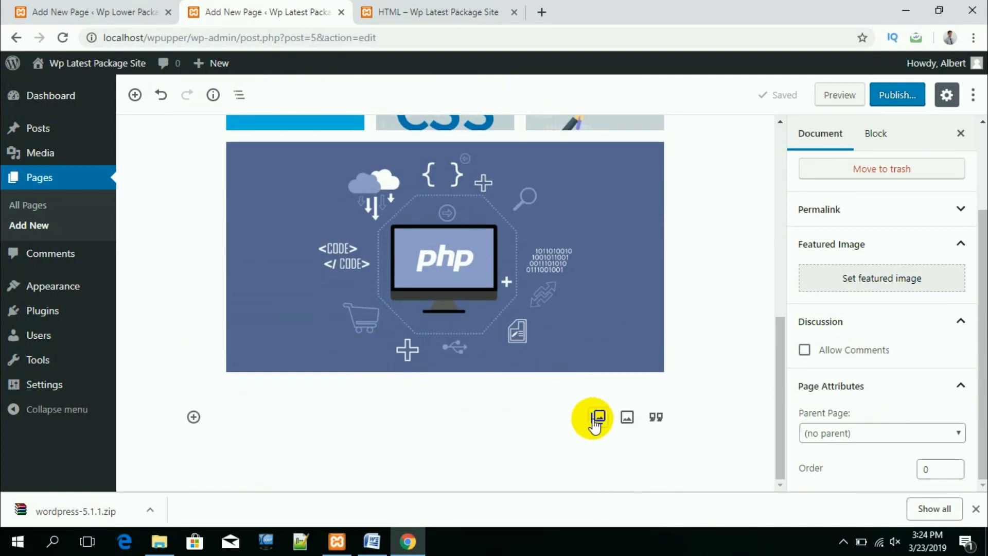
Step: Insert a Media & Text block from the Layout Elements category below the gallery
left_click(195, 418)
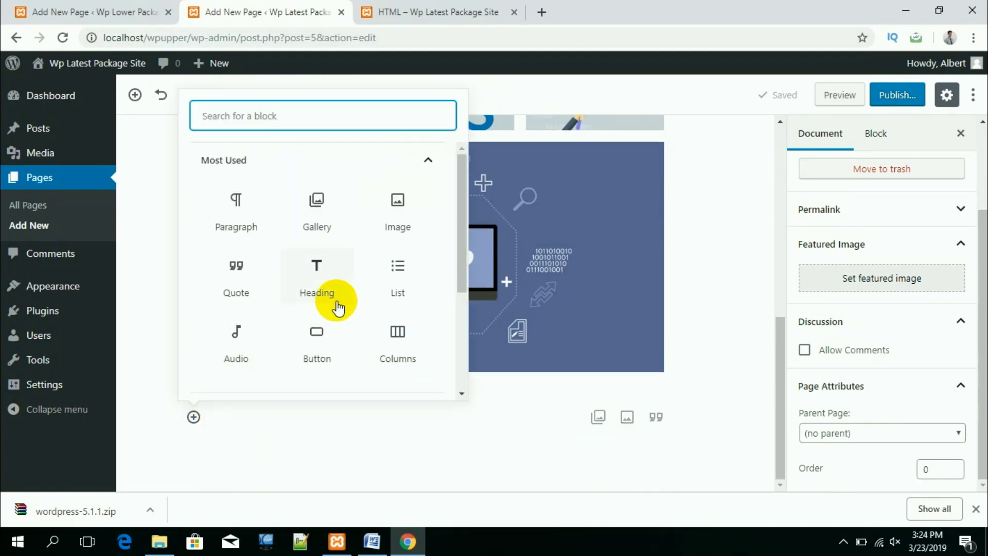
scroll(340, 303, "down", 3)
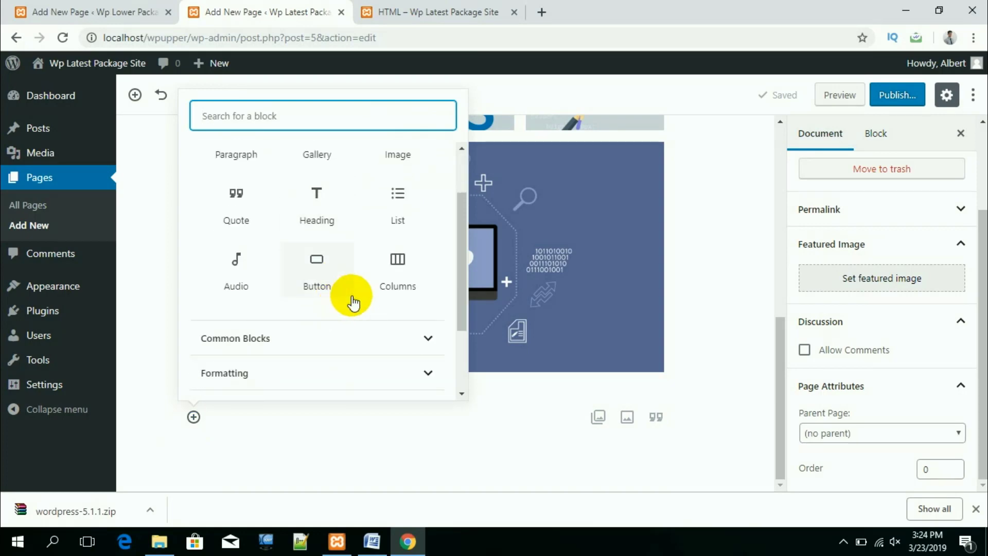
left_click(335, 337)
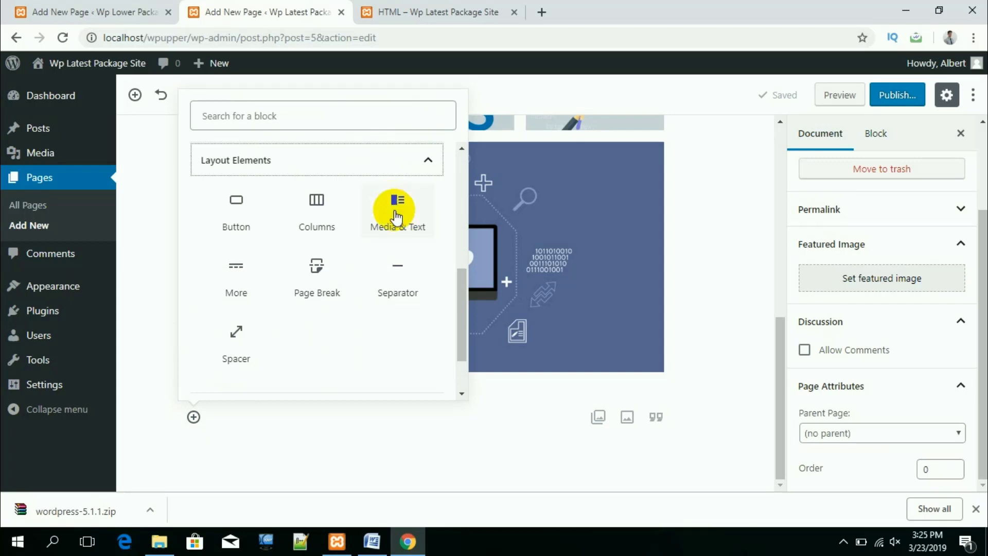
left_click(395, 219)
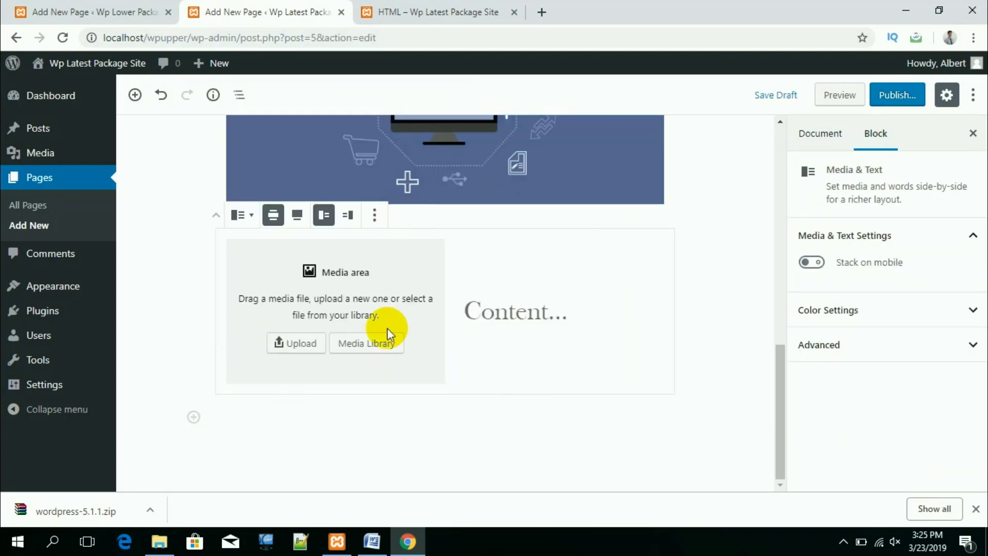
Step: Upload the .CSS logo image, rather than php-1024x538, into the Media & Text block's media side
left_click(301, 343)
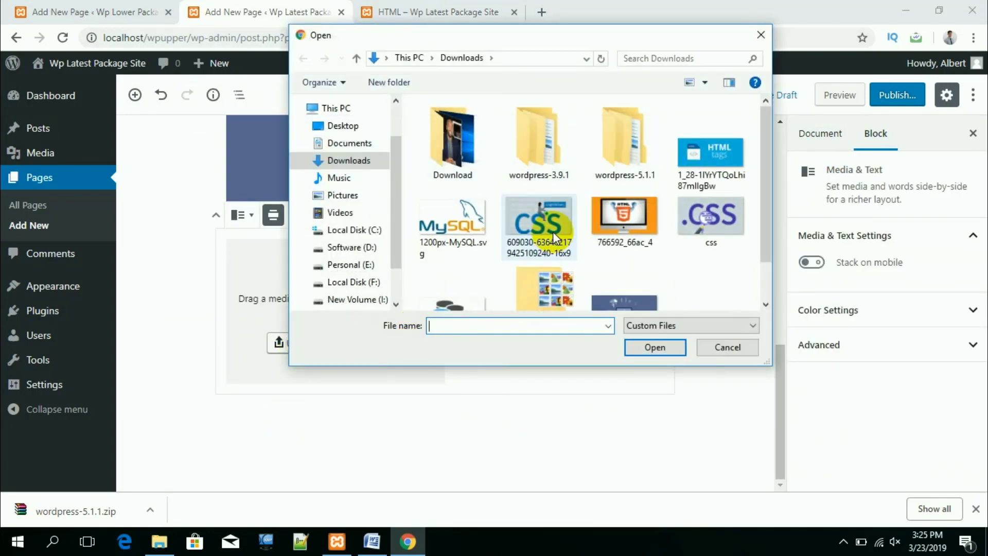
scroll(552, 231, "down", 2)
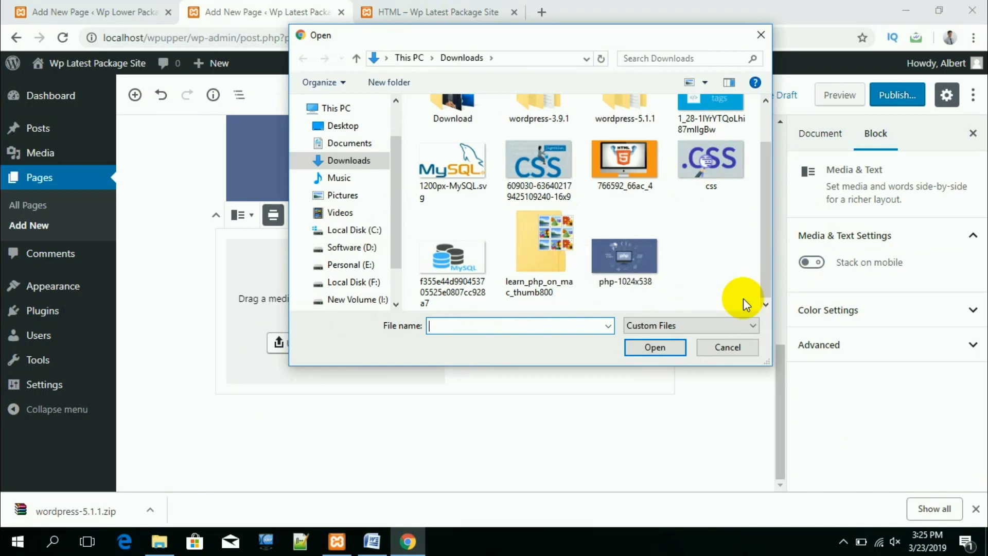
left_click(634, 254)
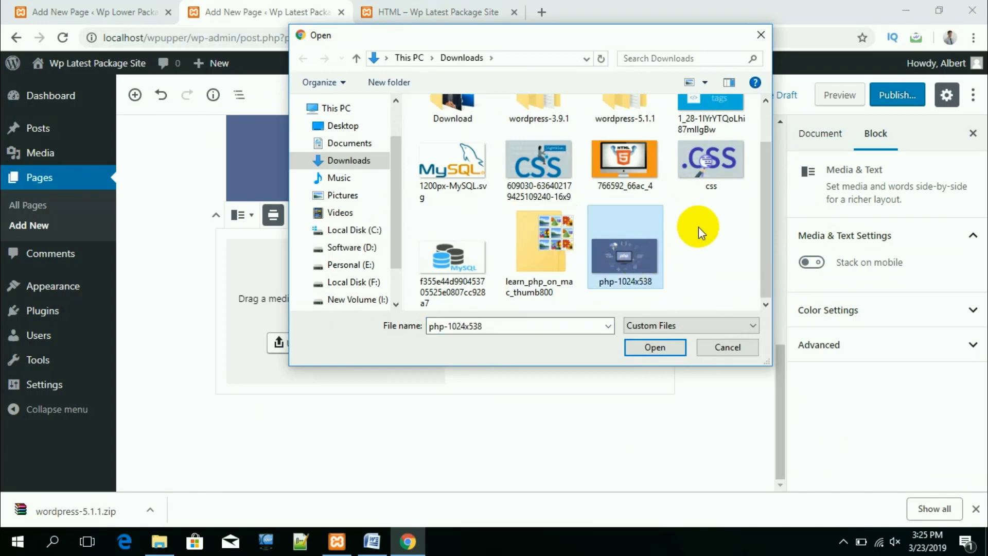
left_click(718, 166)
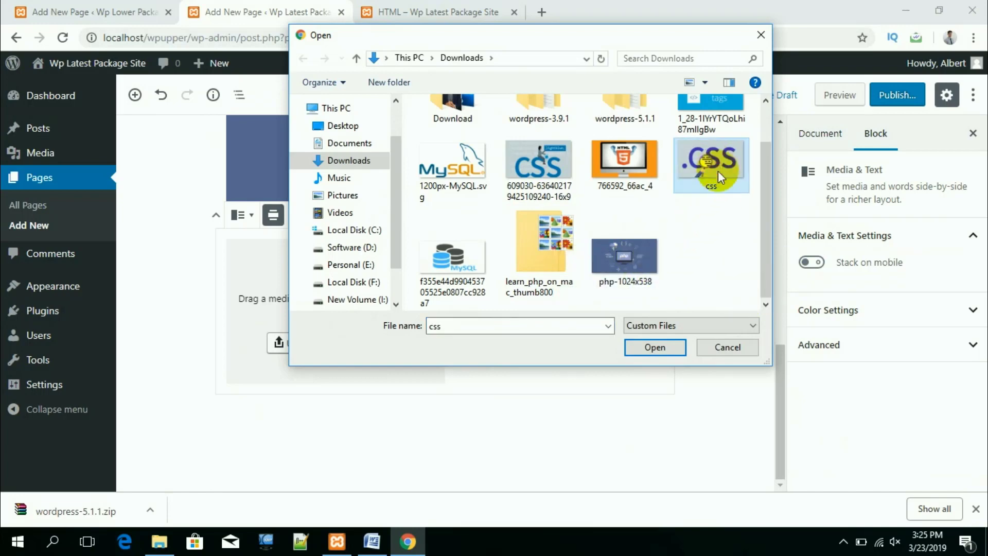
left_click(652, 347)
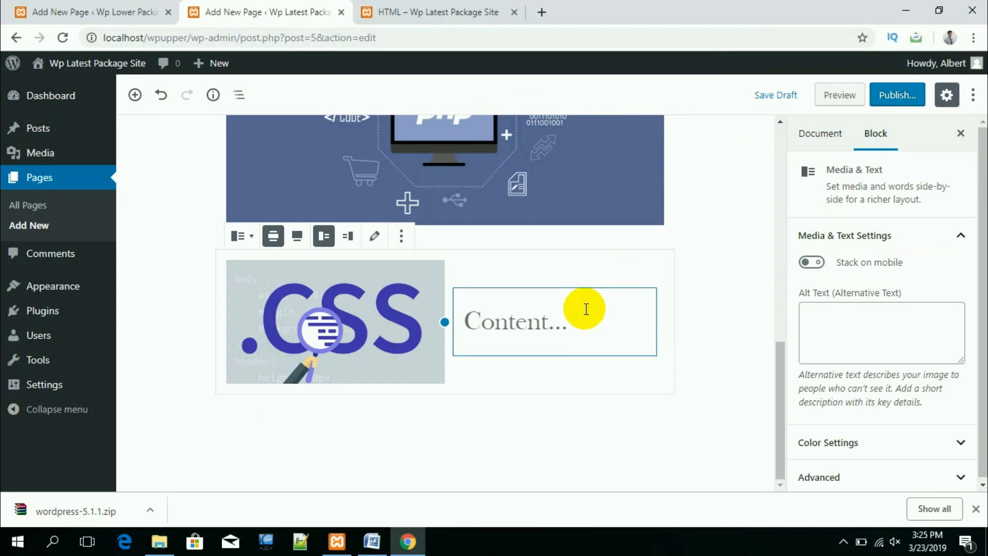
left_click(732, 310)
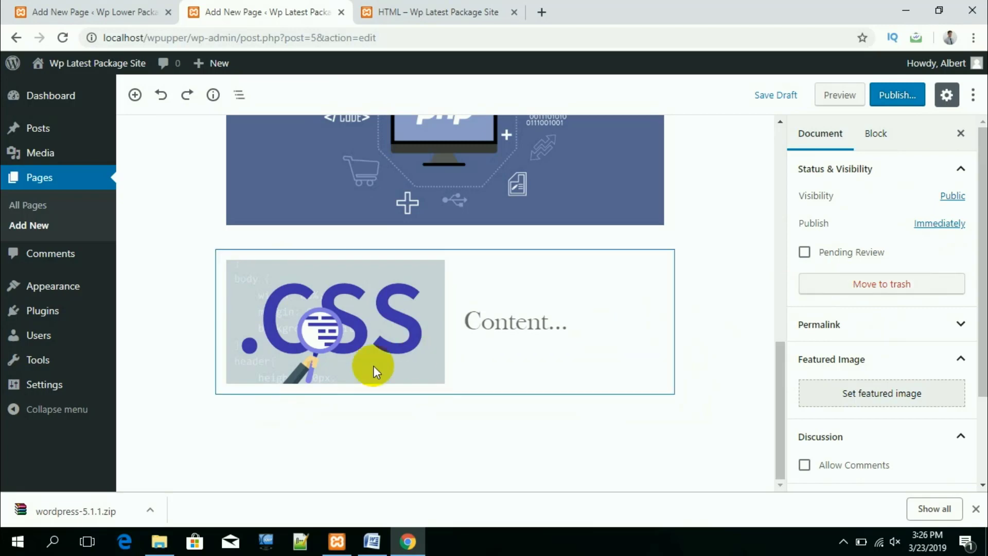
Step: Write 'Cascading Style Sheet' in the Media & Text block's content side and select it
left_click(585, 323)
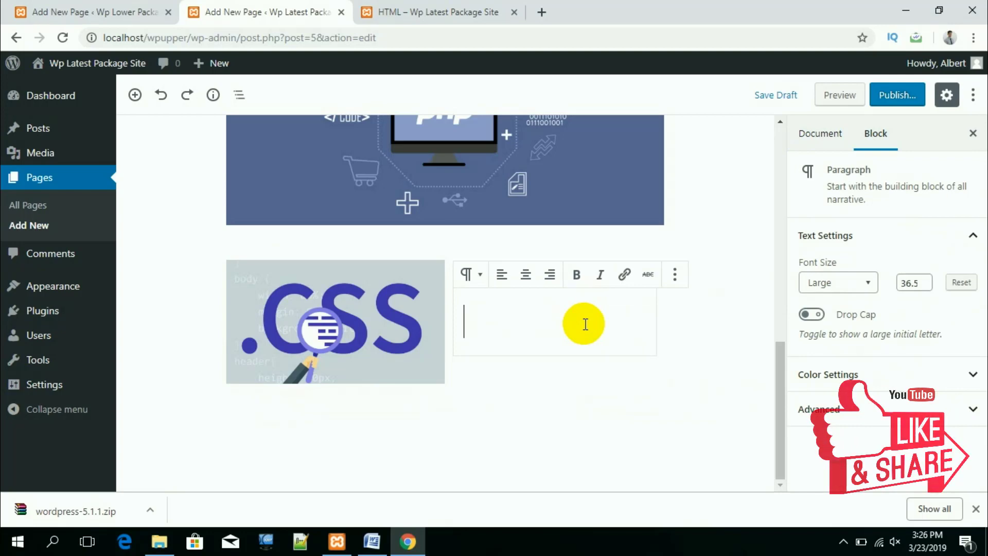
type("Cascading Sty")
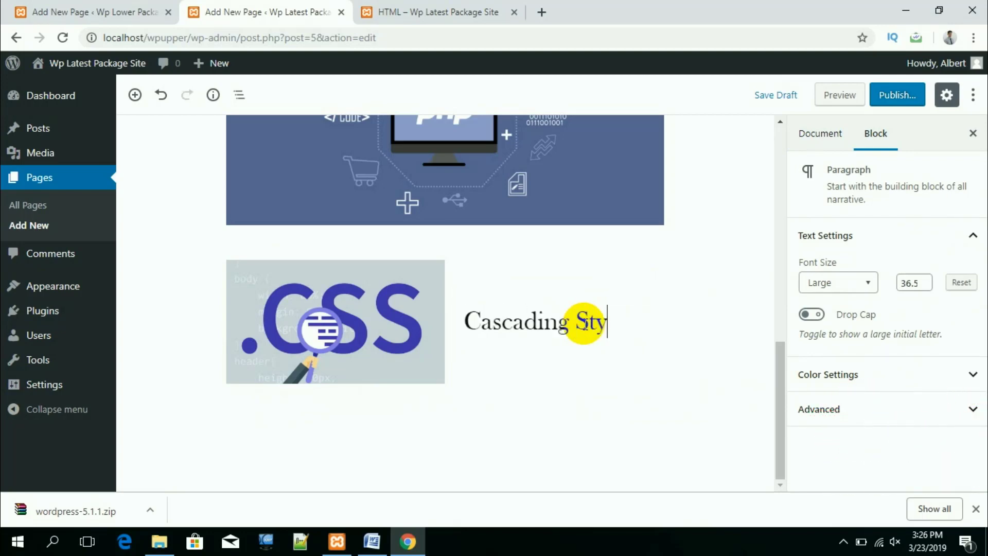
type("le Sheet")
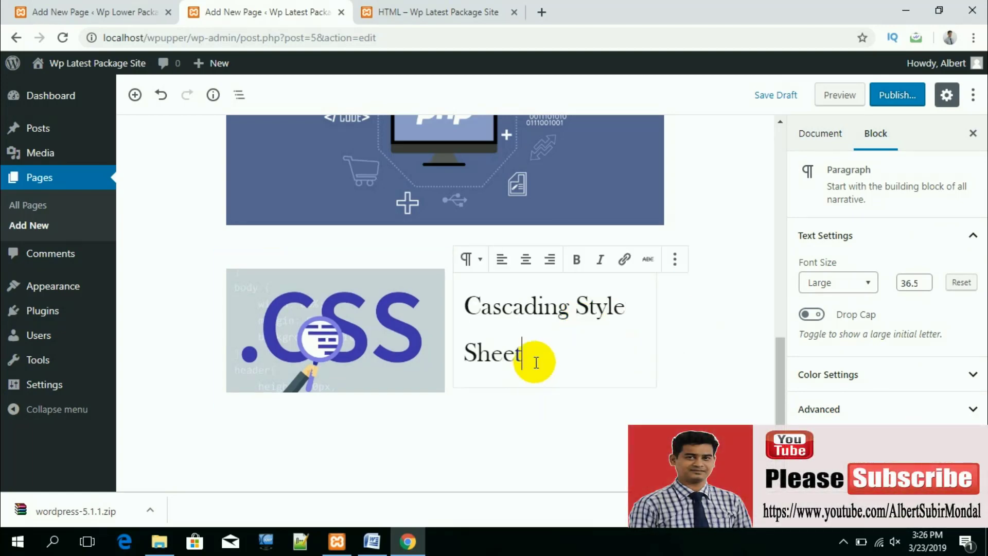
left_click_drag(533, 361, 466, 303)
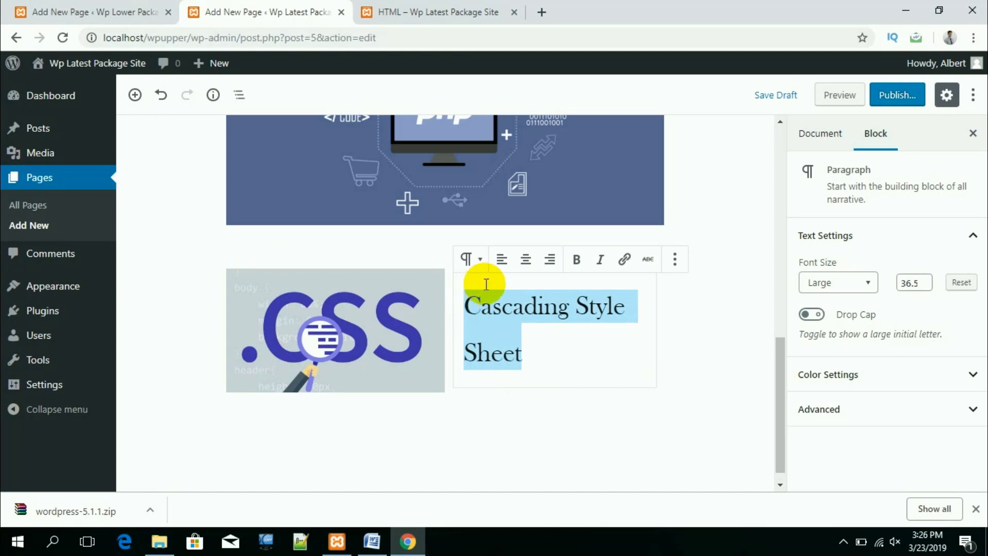
Step: Convert 'Cascading Style Sheet' from a paragraph into an H4 heading
left_click(481, 263)
left_click(495, 341)
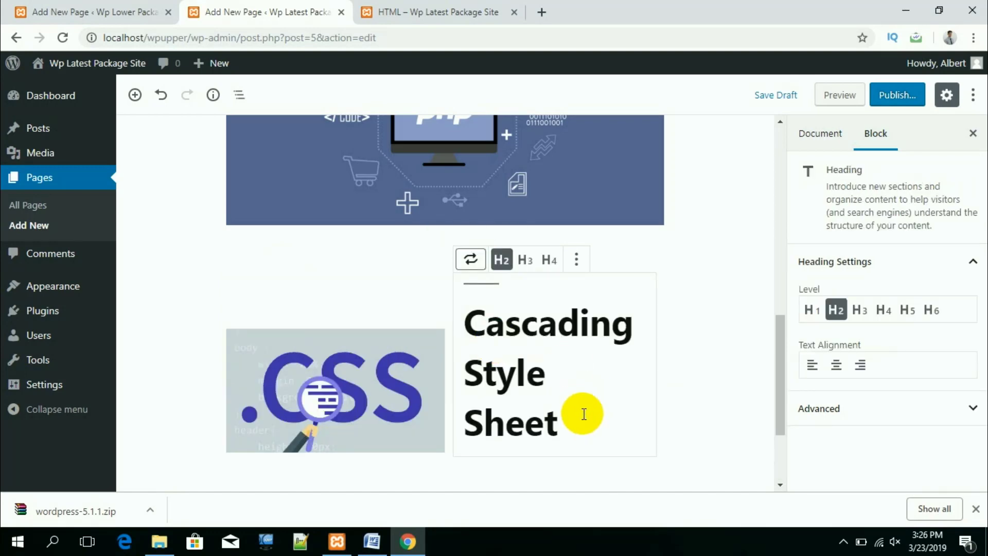
left_click(525, 259)
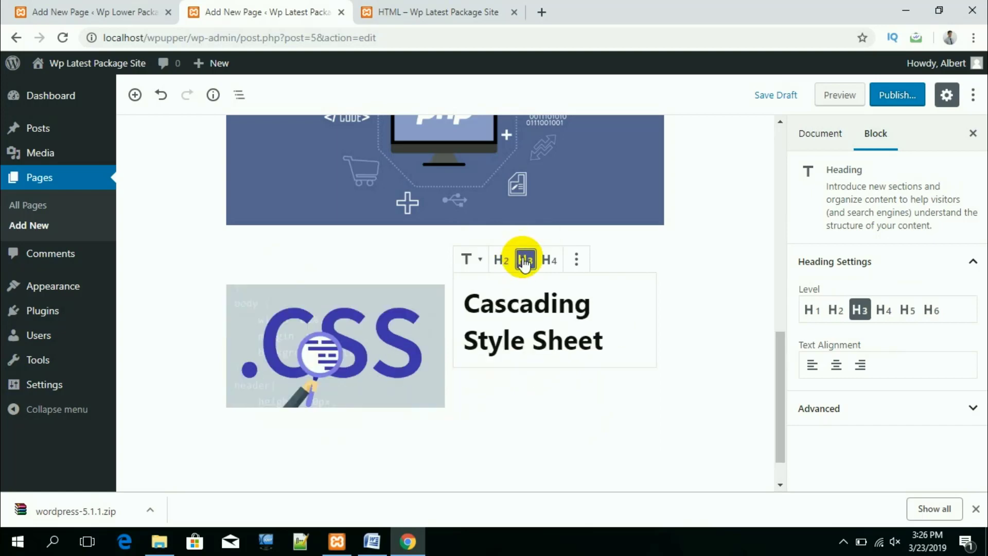
left_click(550, 261)
left_click(575, 260)
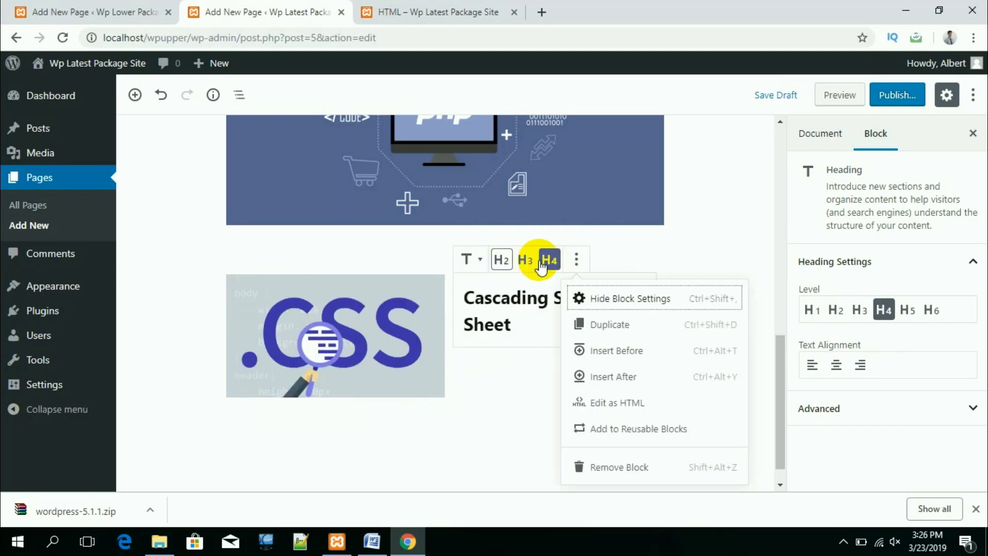
left_click(569, 348)
left_click(569, 326)
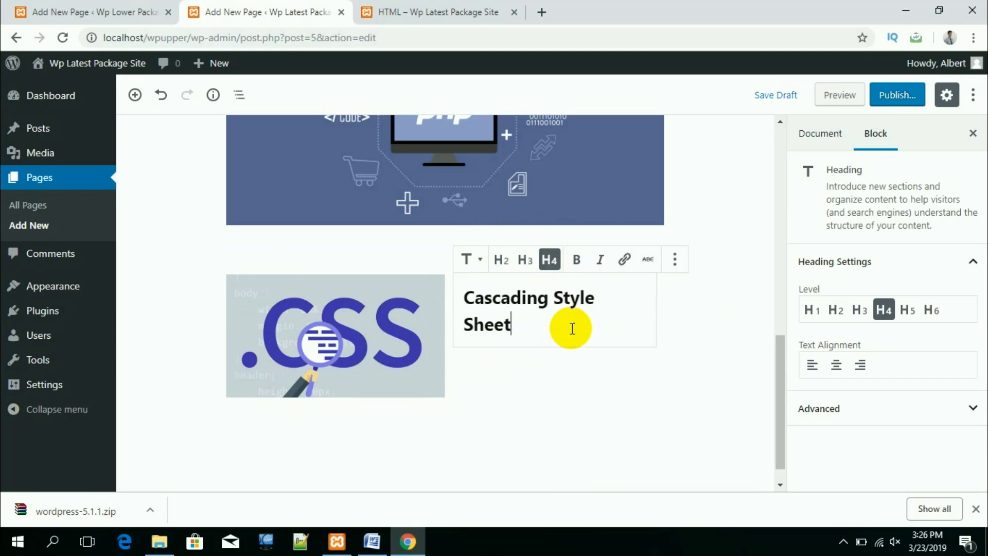
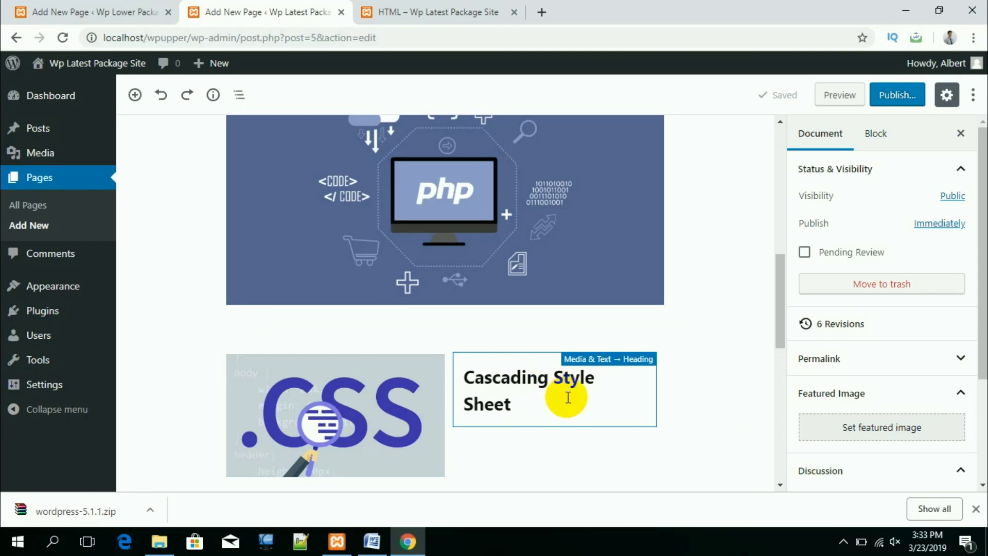
left_click(531, 409)
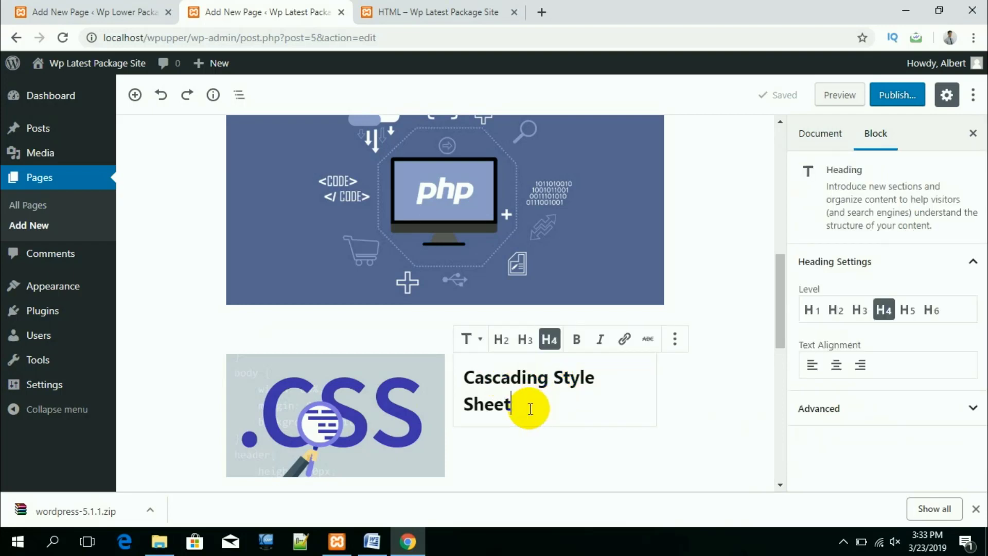
left_click_drag(522, 410, 463, 380)
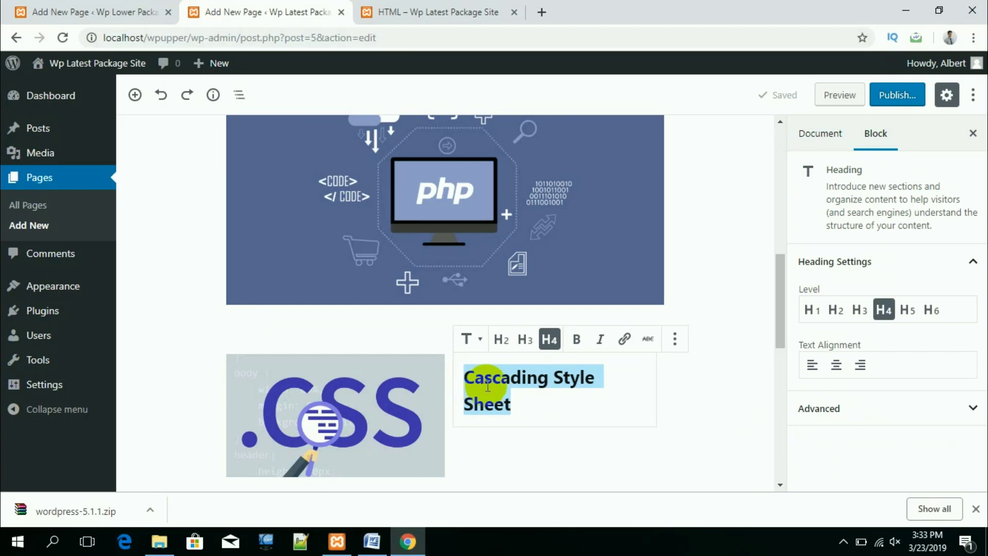
left_click(622, 341)
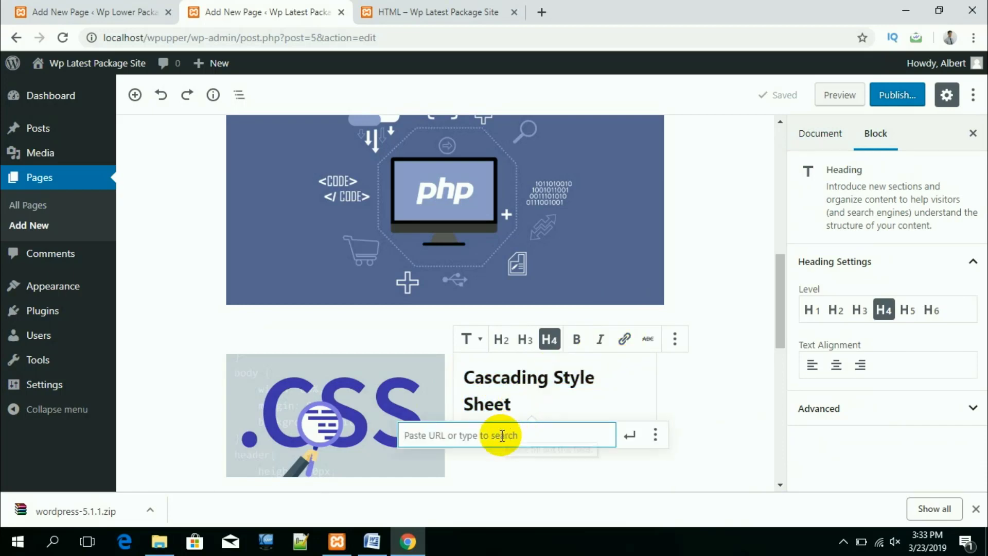
type("http://www.google.com")
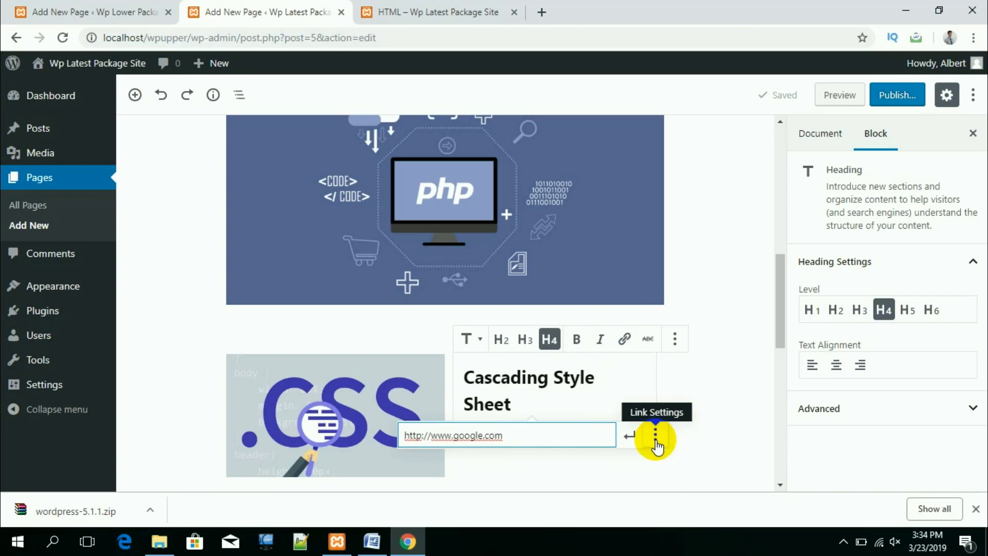
left_click(656, 437)
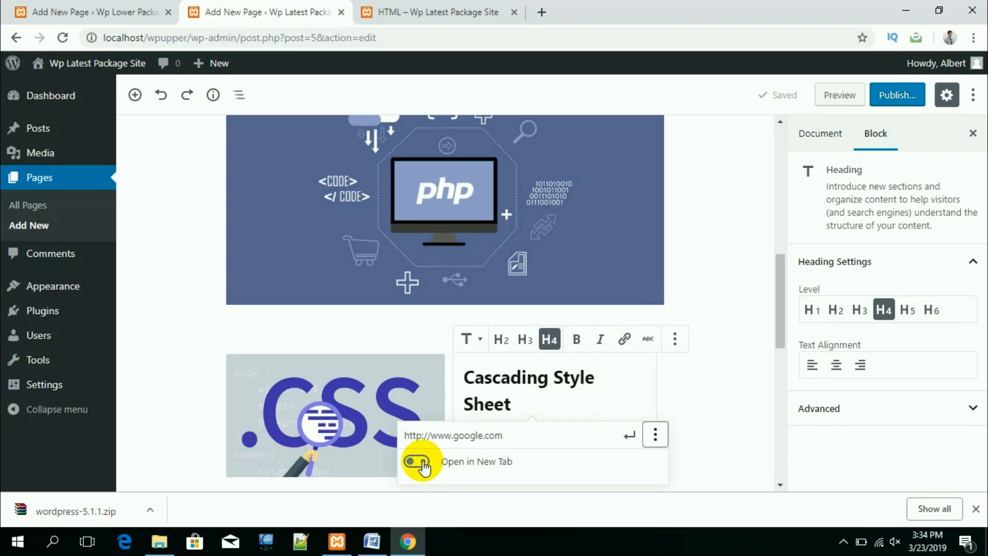
left_click(426, 465)
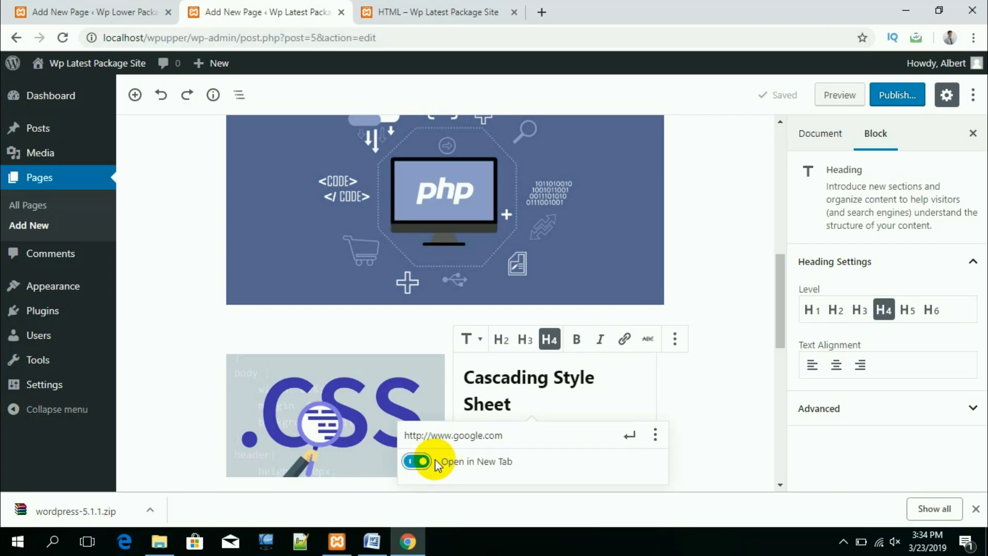
left_click(629, 437)
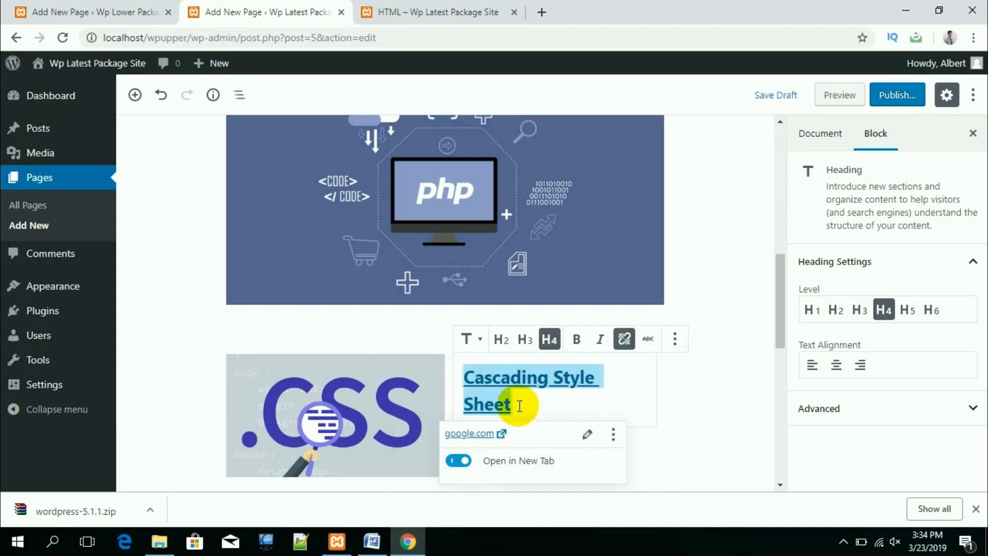
Step: Preview the page, test the heading's Google link, then go back to the editor
left_click(833, 96)
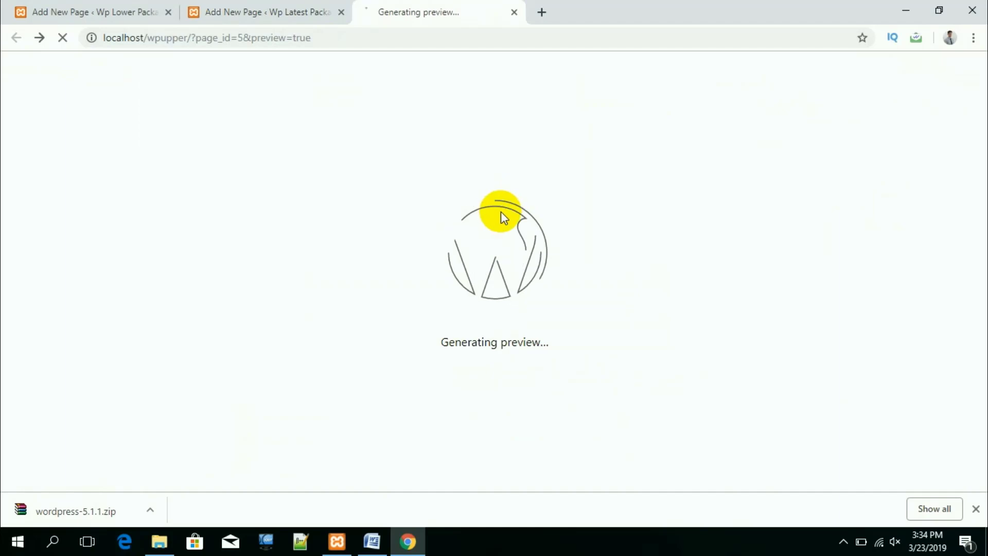
scroll(517, 268, "down", 10)
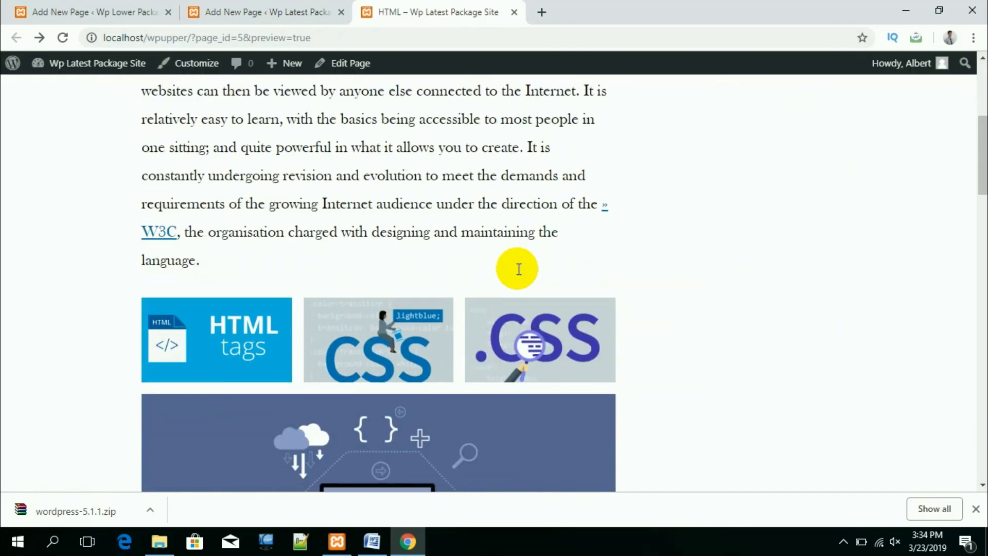
scroll(517, 269, "down", 3)
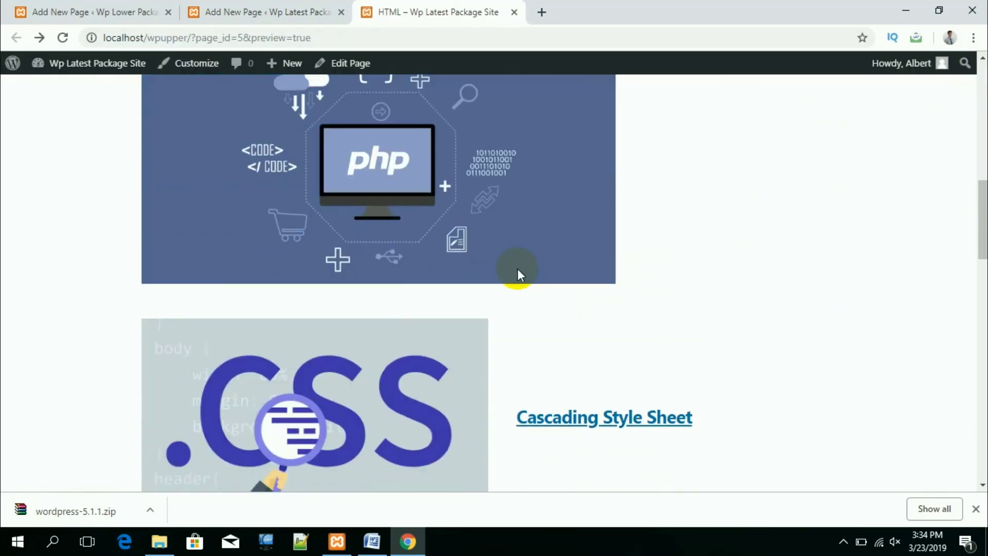
left_click(613, 419)
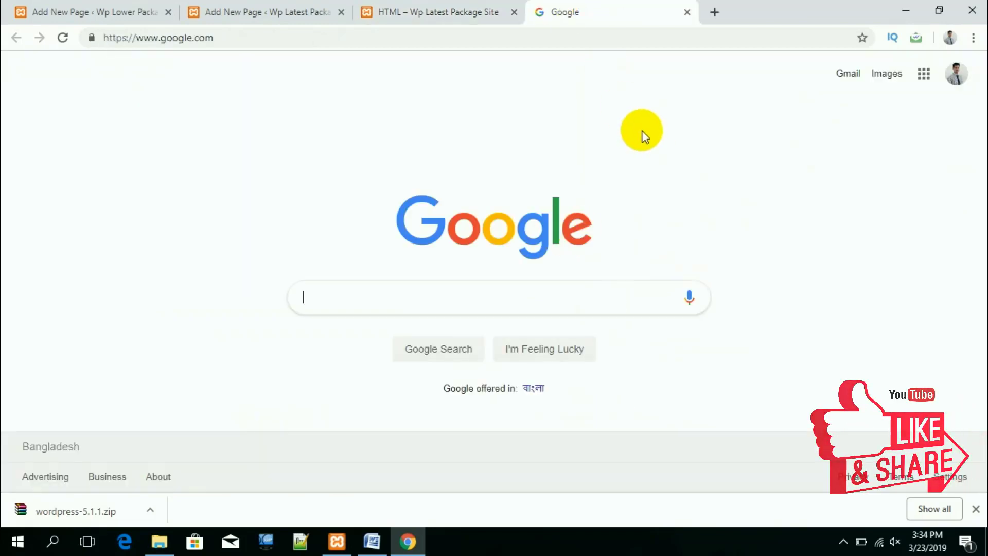
left_click(409, 12)
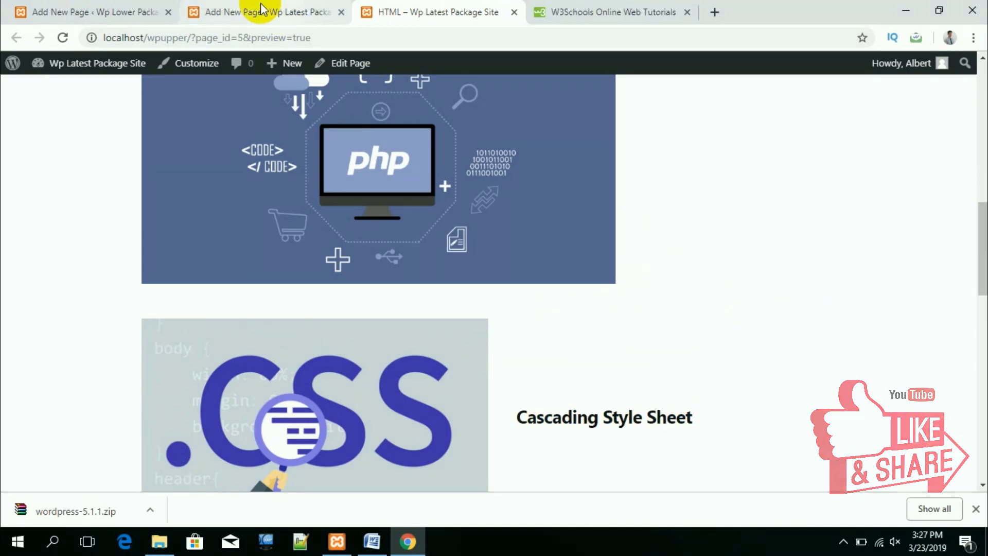
left_click(268, 12)
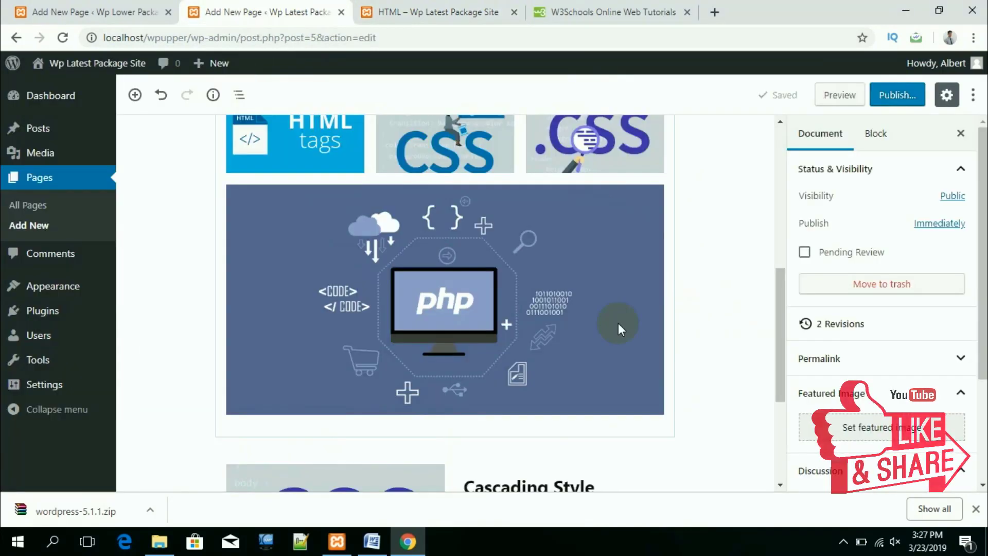
Step: Insert a Columns block below the CSS section
scroll(599, 375, "down", 2)
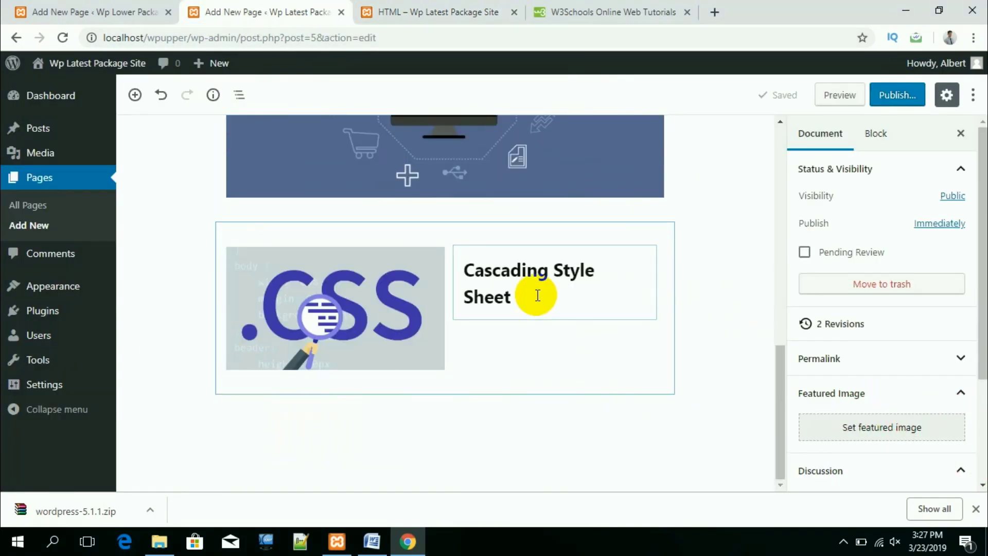
left_click(193, 416)
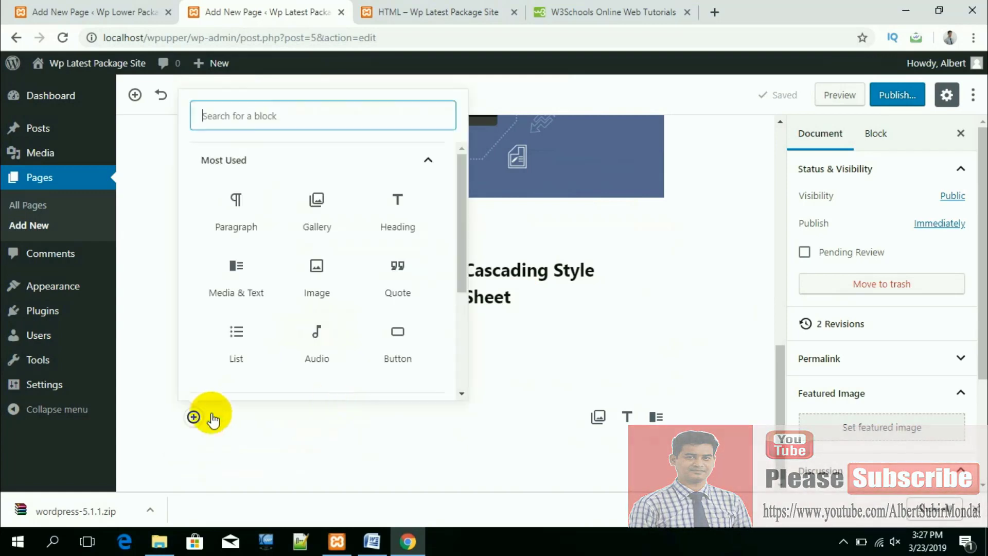
scroll(397, 265, "down", 3)
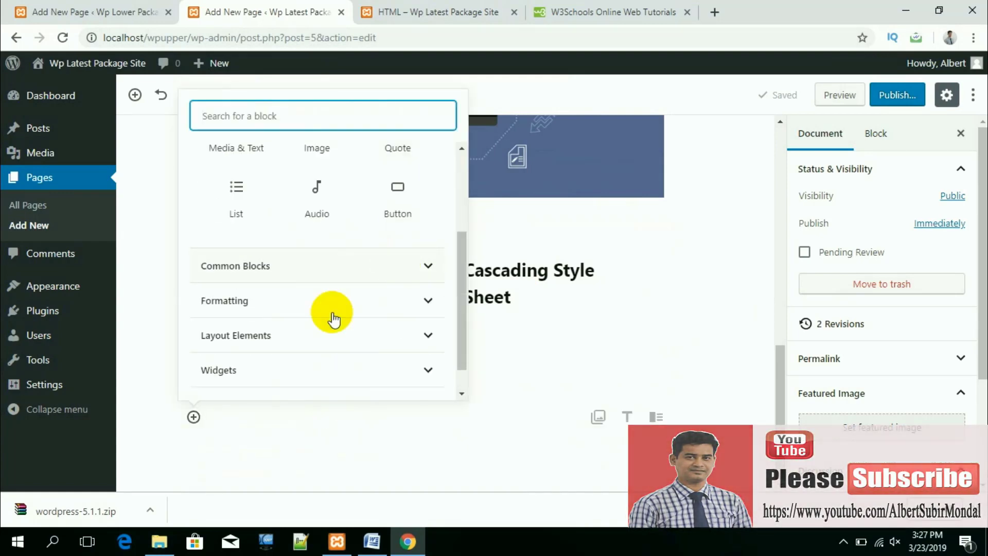
scroll(309, 283, "up", 3)
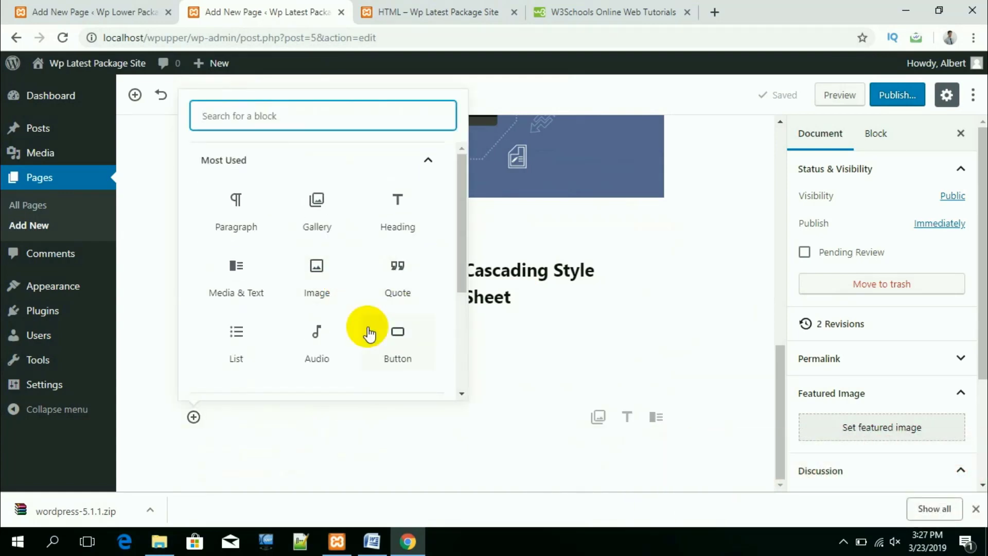
scroll(366, 332, "down", 1)
scroll(368, 334, "down", 2)
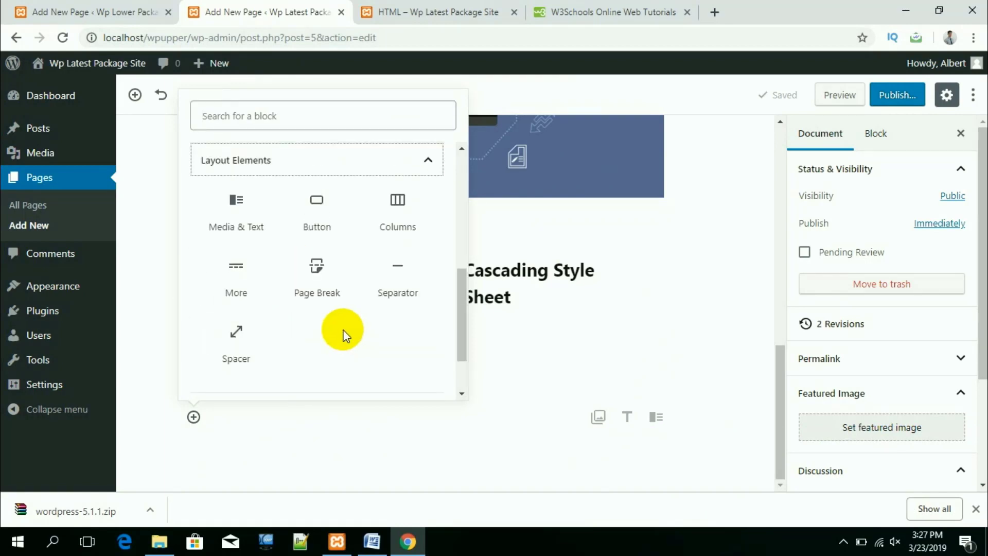
left_click(397, 207)
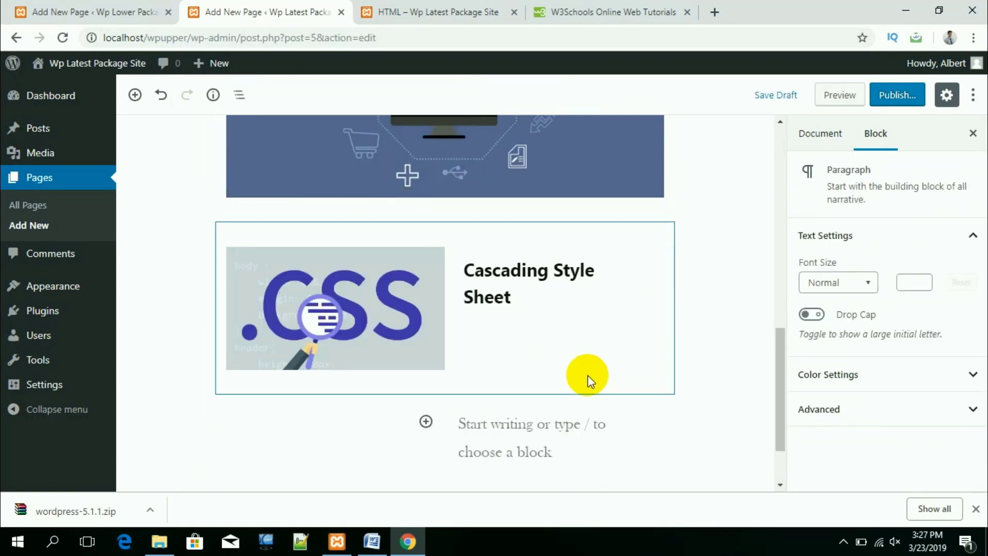
Step: Add an Image block to the left column and upload the HTML5 image from Downloads
scroll(587, 375, "down", 2)
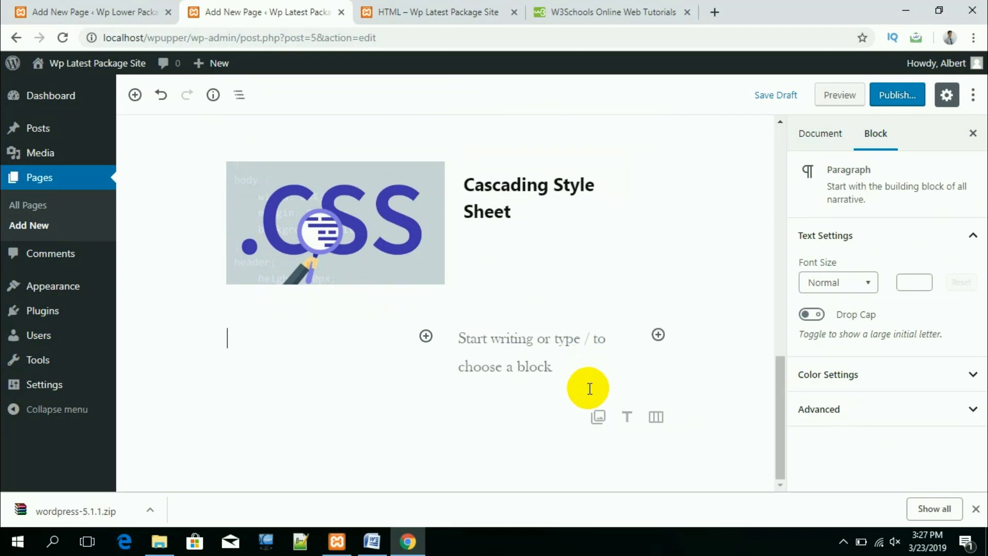
left_click(479, 368)
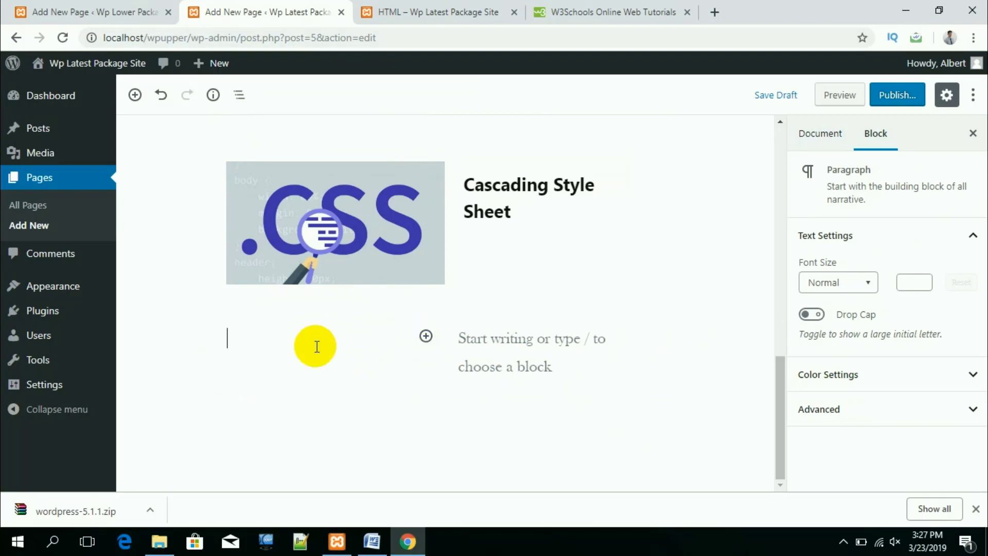
left_click(426, 336)
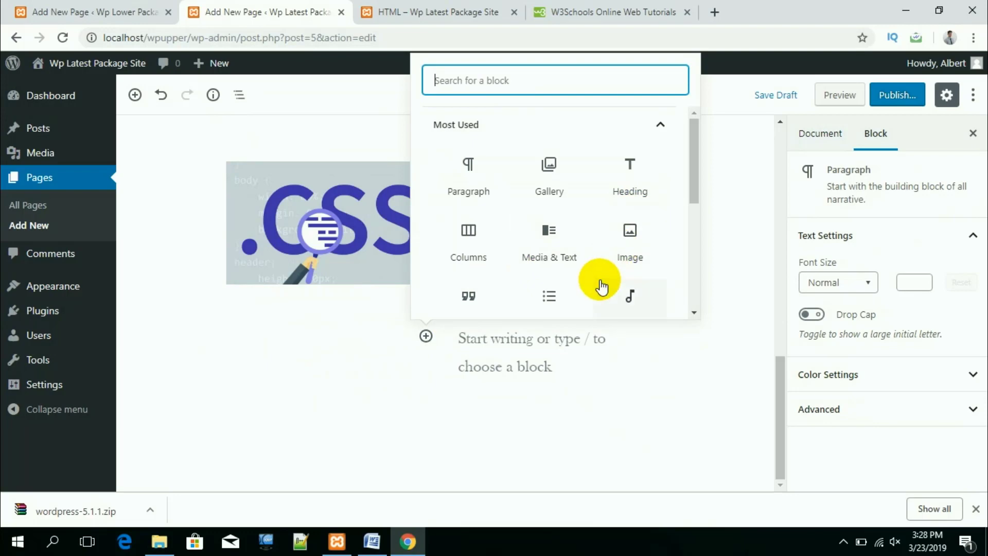
left_click(628, 234)
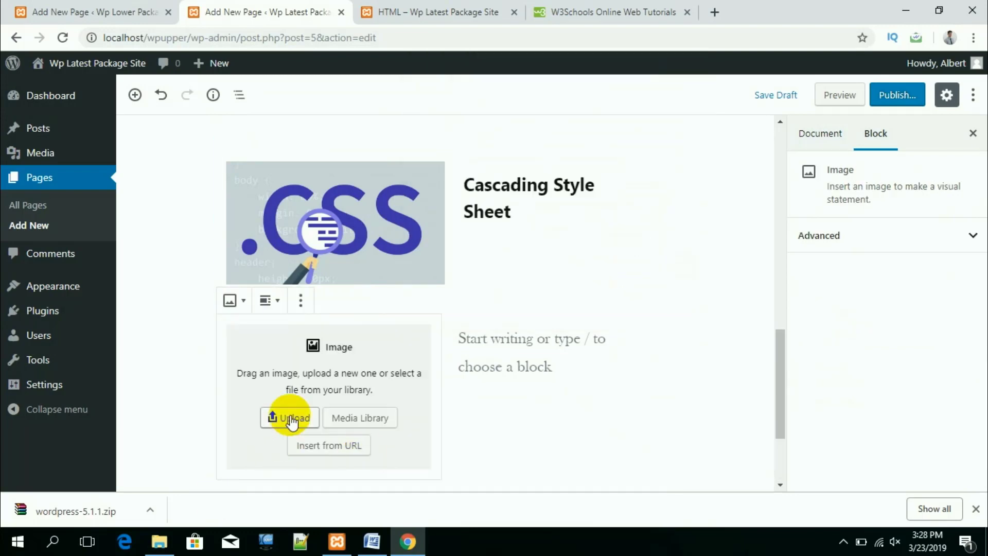
left_click(290, 418)
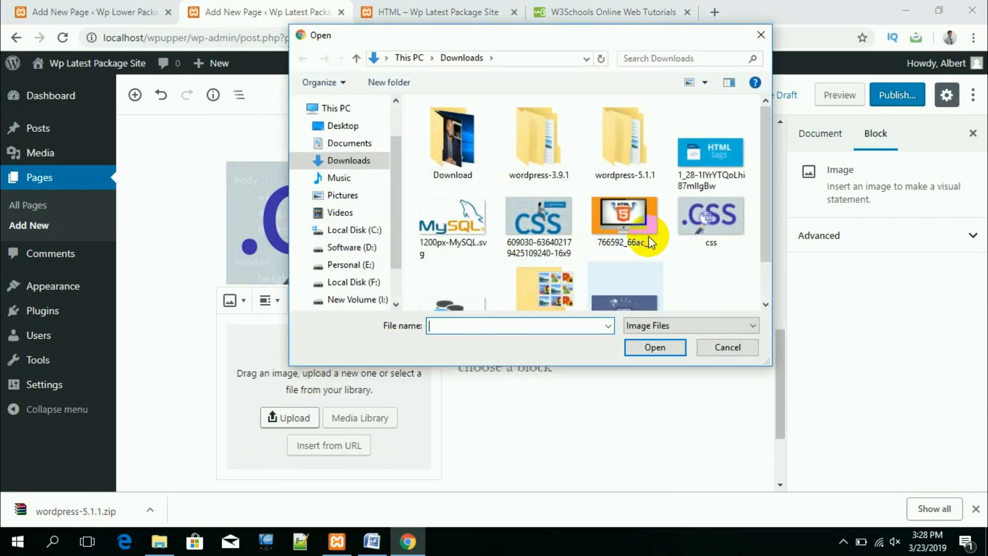
left_click(622, 218)
left_click(640, 347)
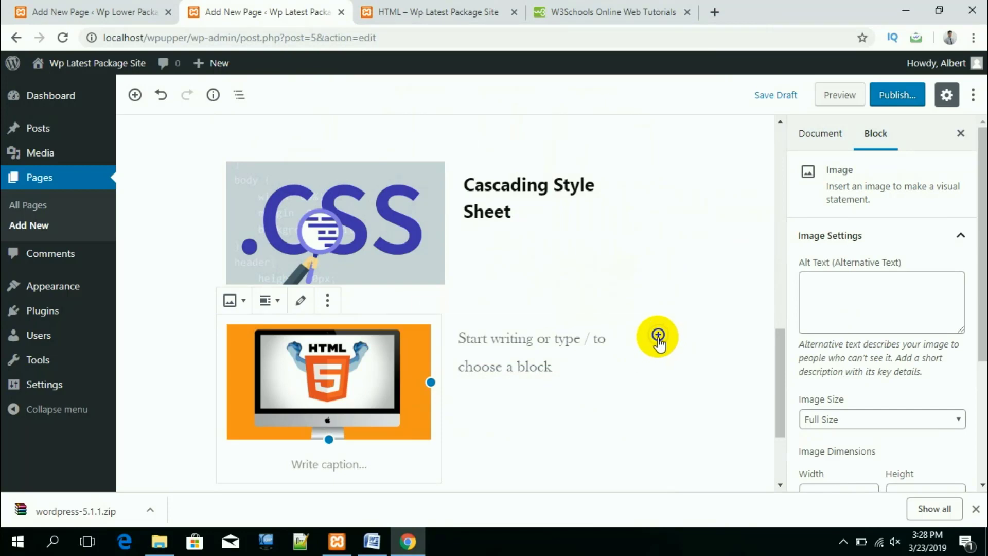
Step: Insert a Gallery block and upload the CSS, MySQL and HTML tags images into it
left_click(658, 337)
scroll(762, 242, "down", 2)
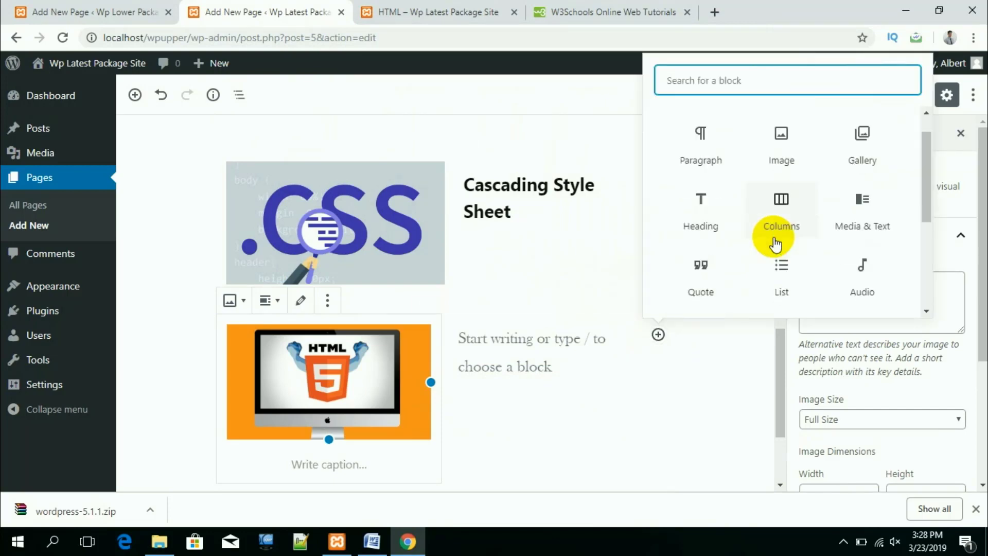
scroll(774, 242, "up", 3)
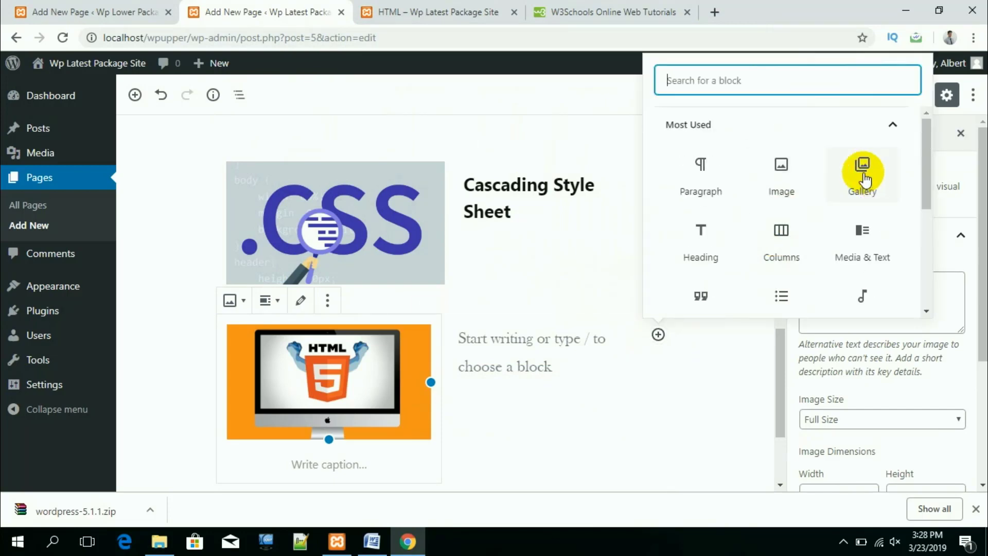
left_click(863, 172)
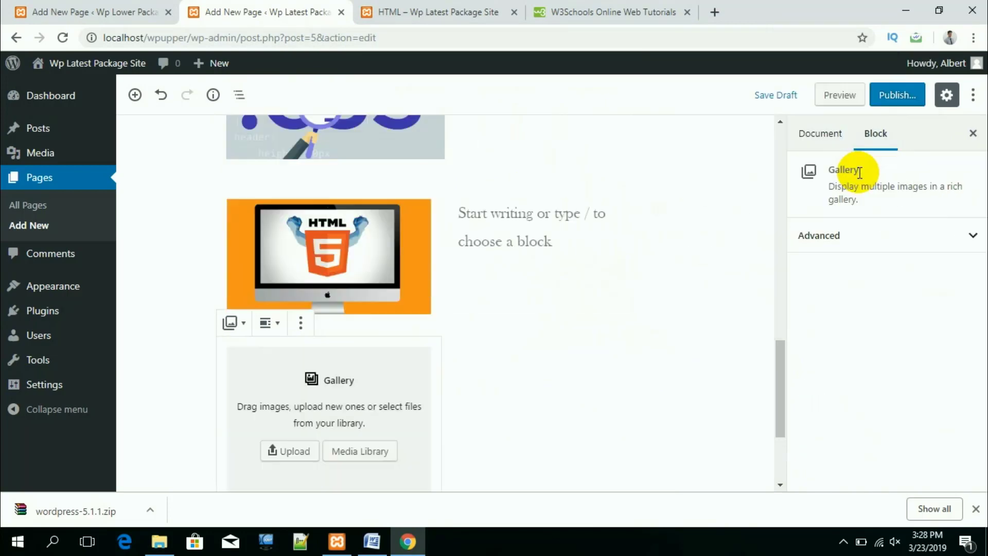
left_click(286, 453)
left_click(535, 232)
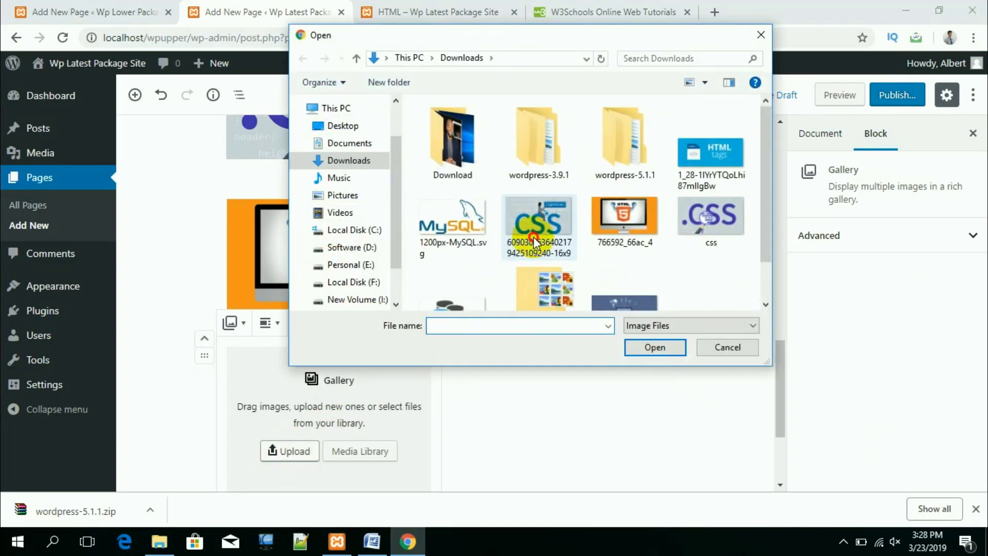
left_click(443, 227, "ctrl")
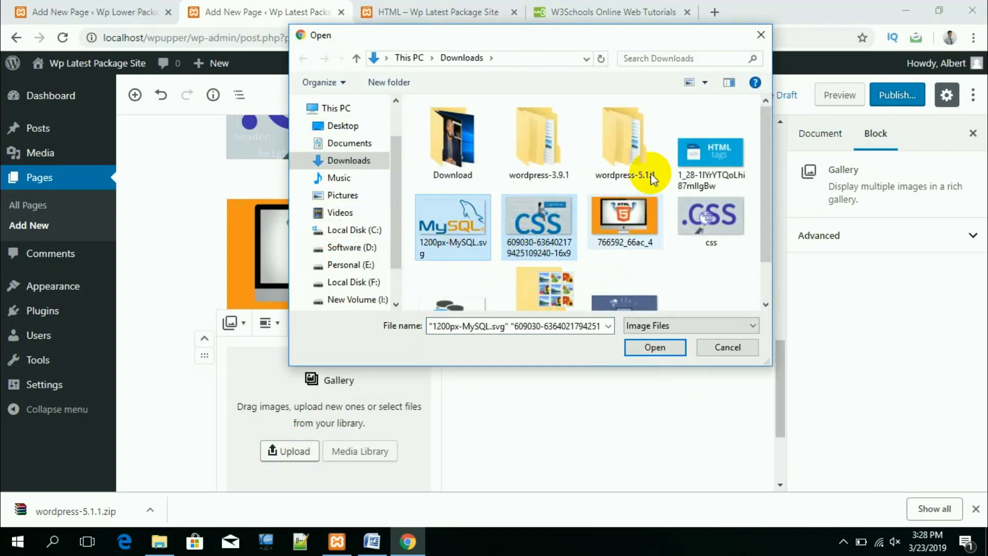
left_click(718, 190, "ctrl")
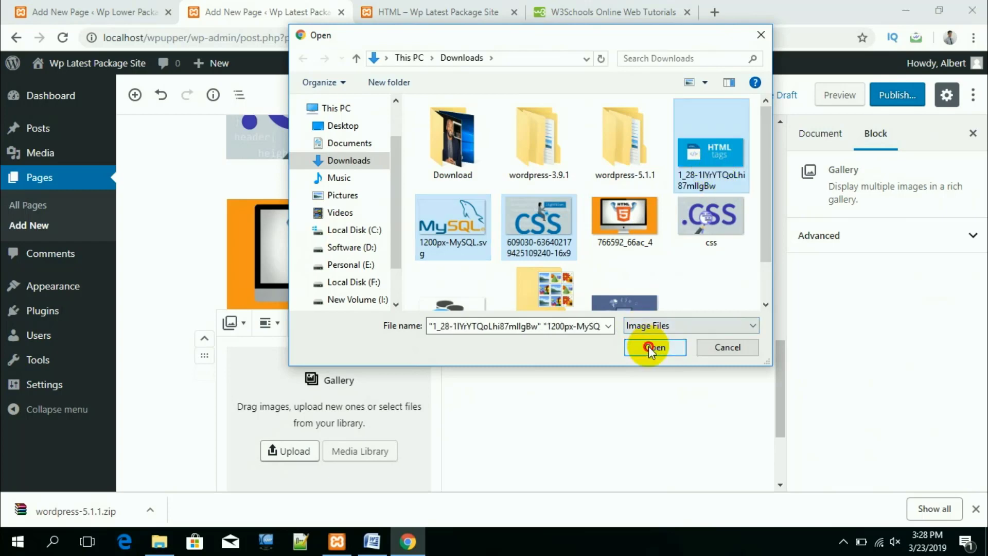
left_click(649, 348)
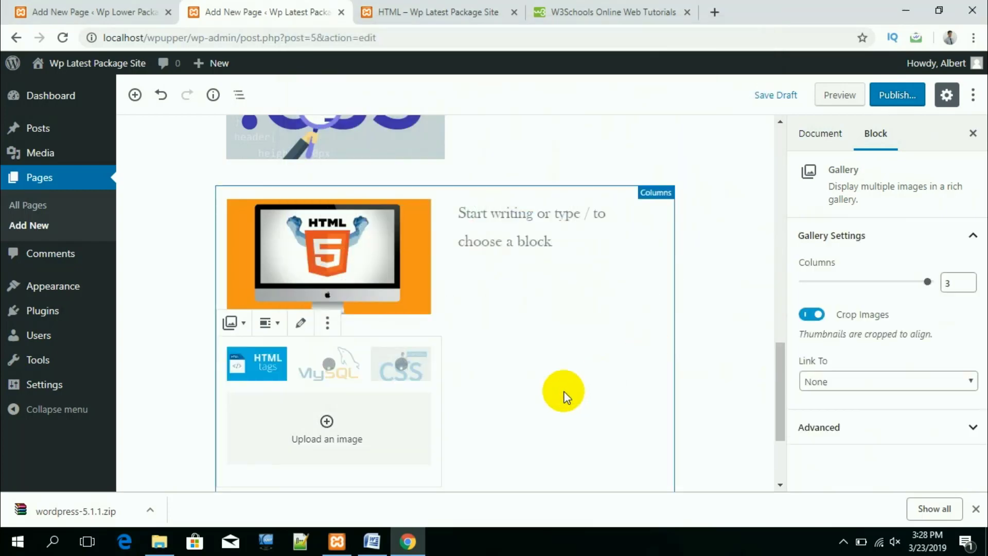
scroll(563, 396, "down", 1)
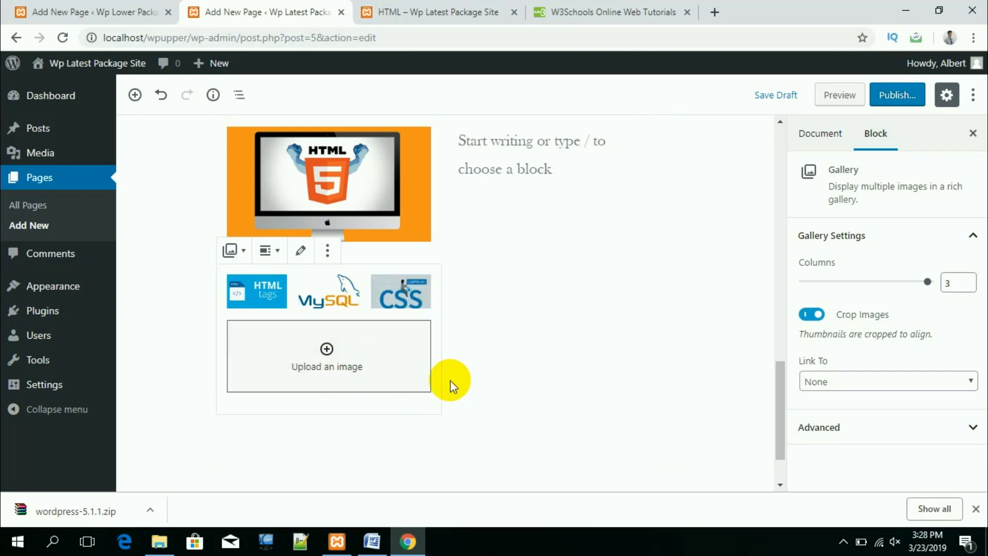
scroll(487, 352, "up", 2)
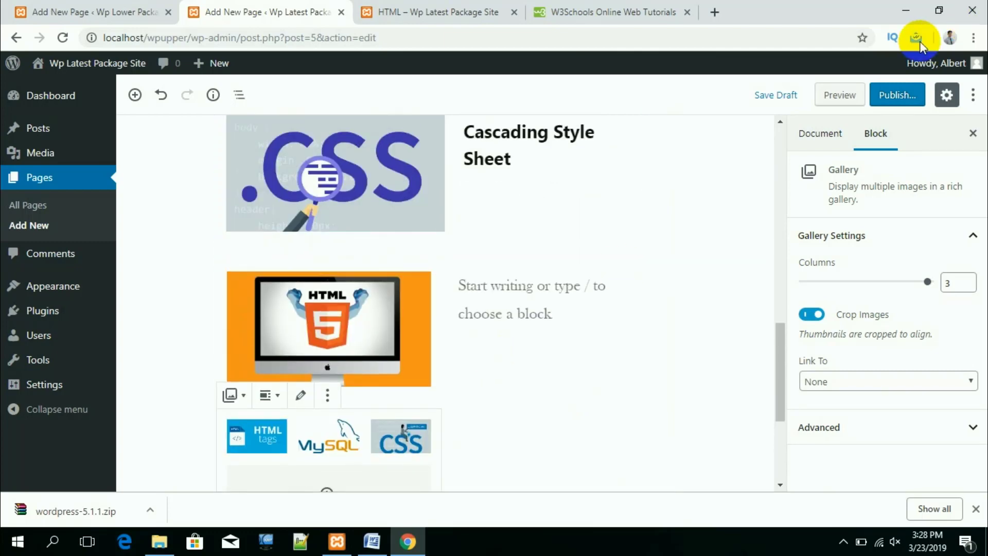
Step: Preview the page to check the HTML5 image and three-picture gallery, then return to the editor
left_click(839, 93)
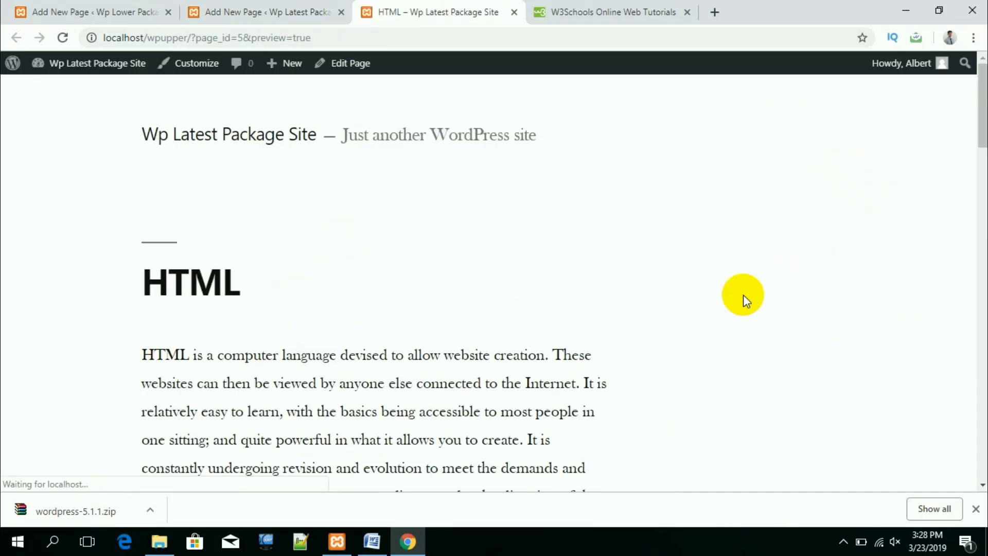
scroll(549, 288, "down", 5)
scroll(551, 289, "down", 15)
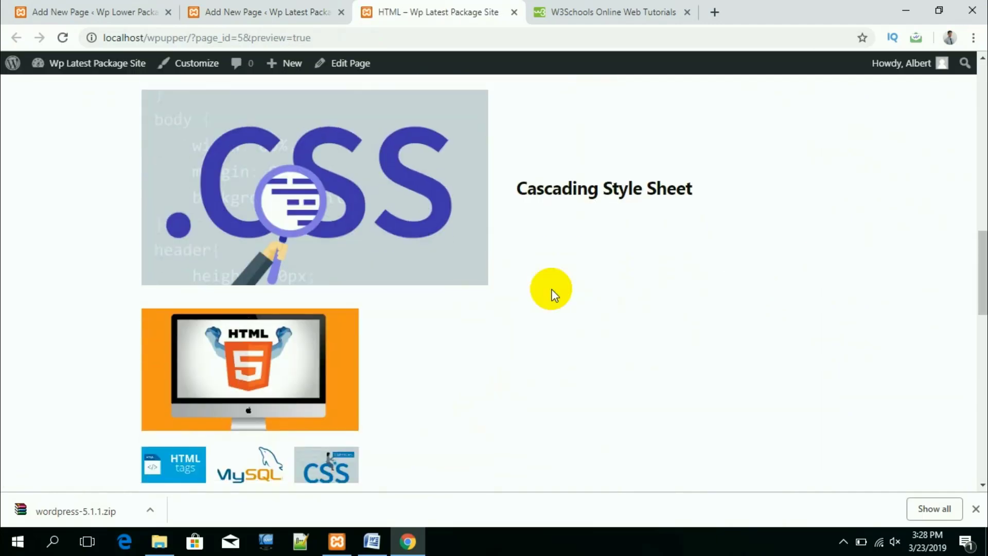
scroll(551, 289, "up", 3)
scroll(551, 289, "up", 1)
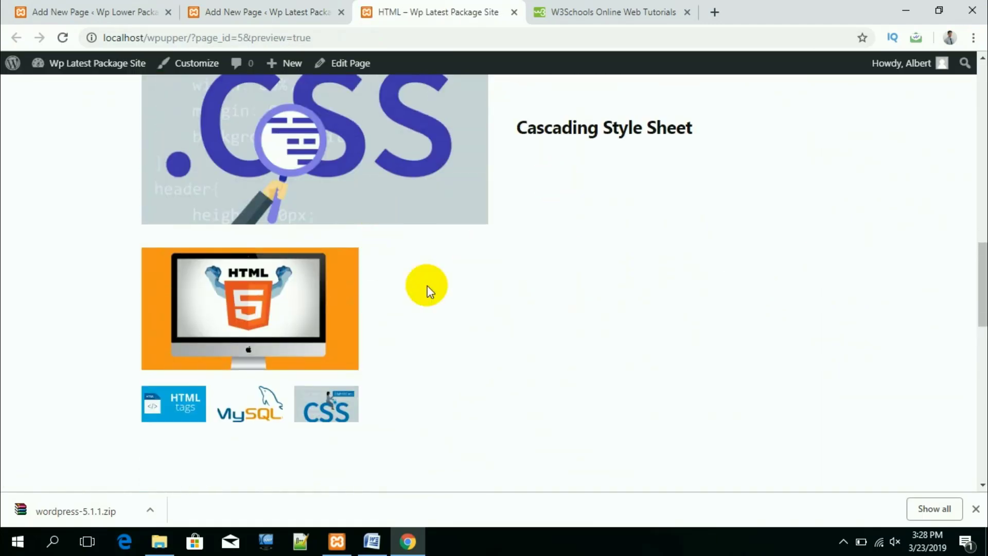
left_click(294, 367)
scroll(294, 366, "down", 1)
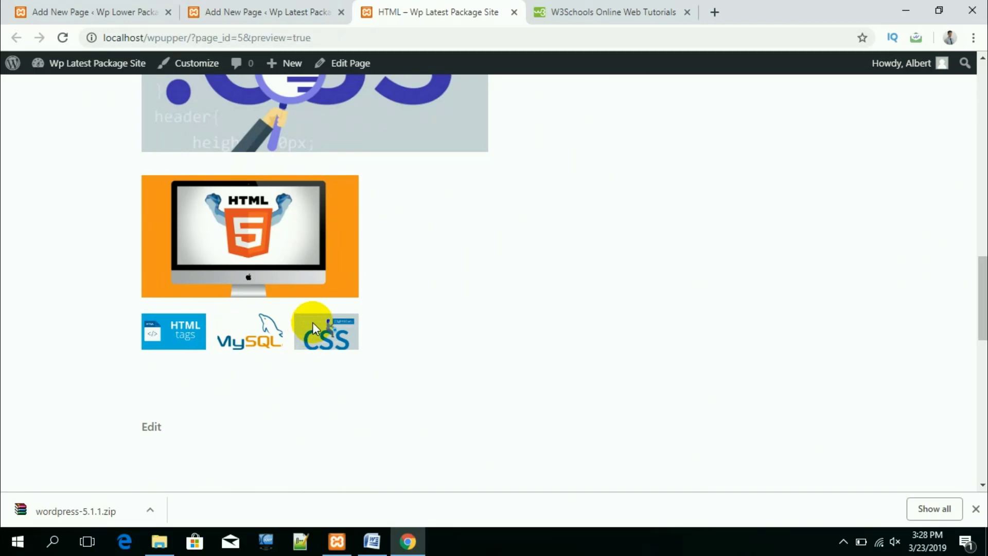
scroll(312, 322, "up", 3)
scroll(470, 360, "down", 3)
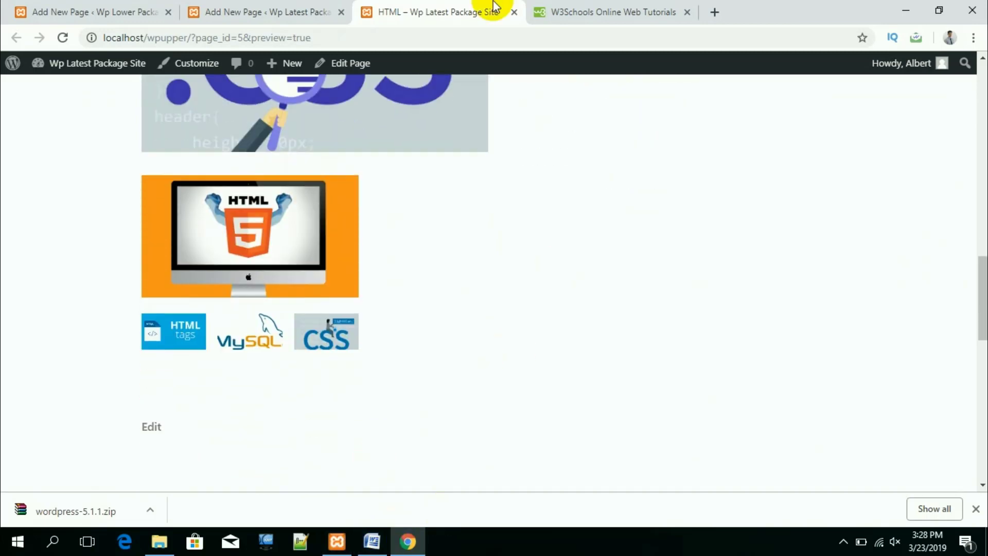
left_click(295, 13)
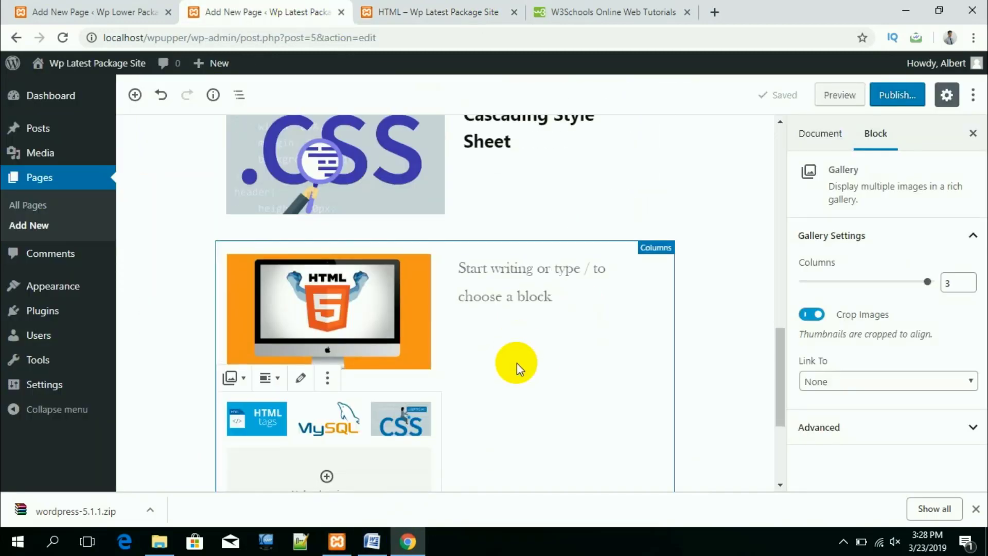
scroll(517, 362, "down", 1)
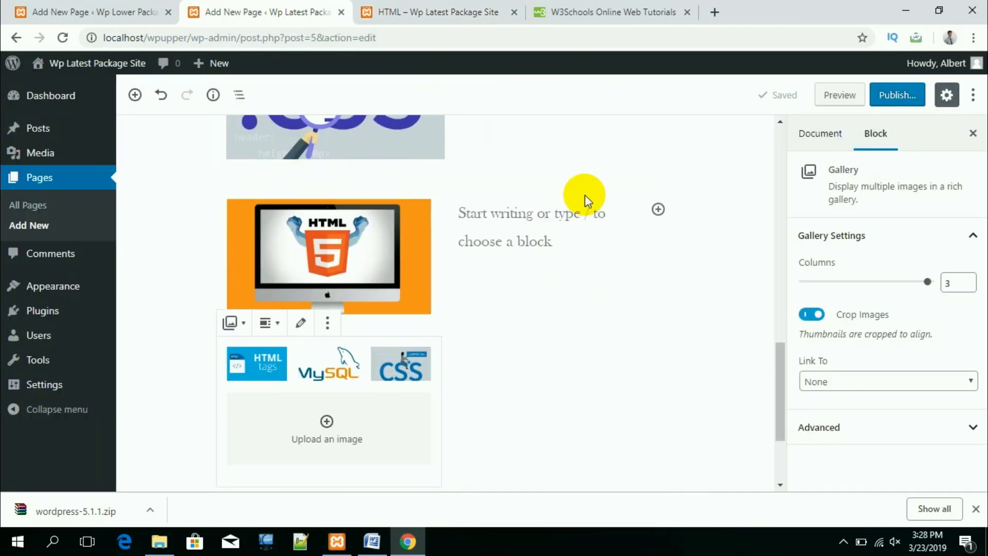
left_click(658, 210)
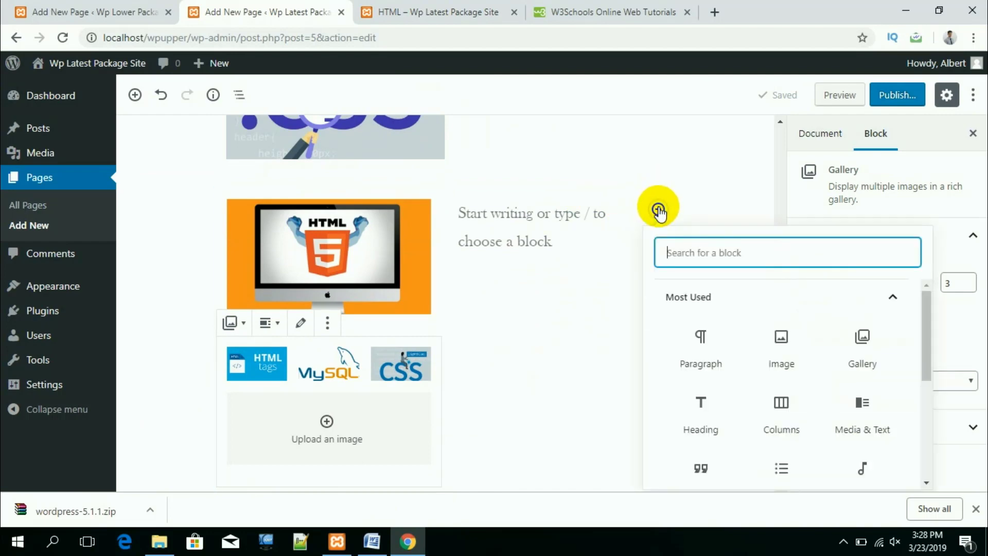
Step: Add an Image block below the gallery holding the uploaded php-1024x538 picture
left_click(780, 378)
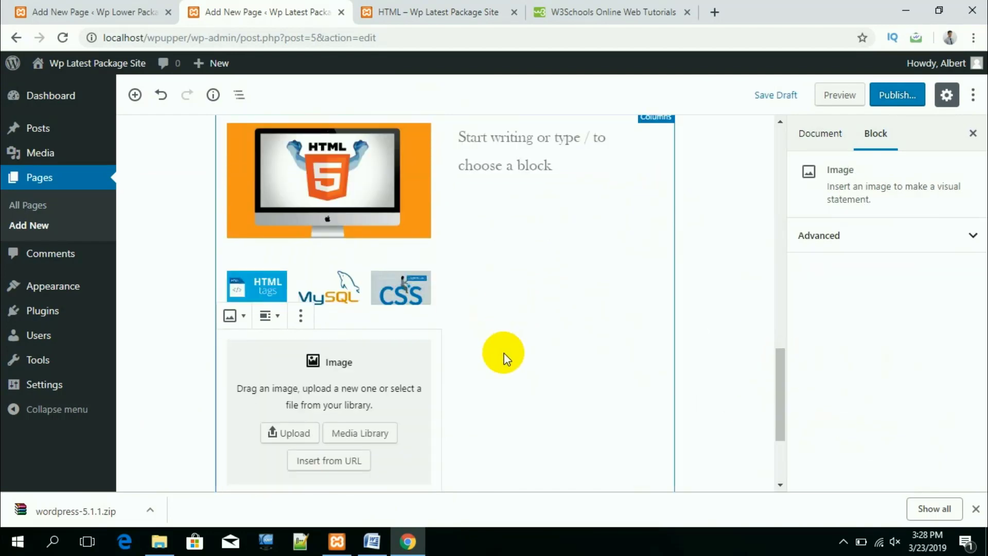
scroll(504, 353, "down", 3)
left_click(287, 298)
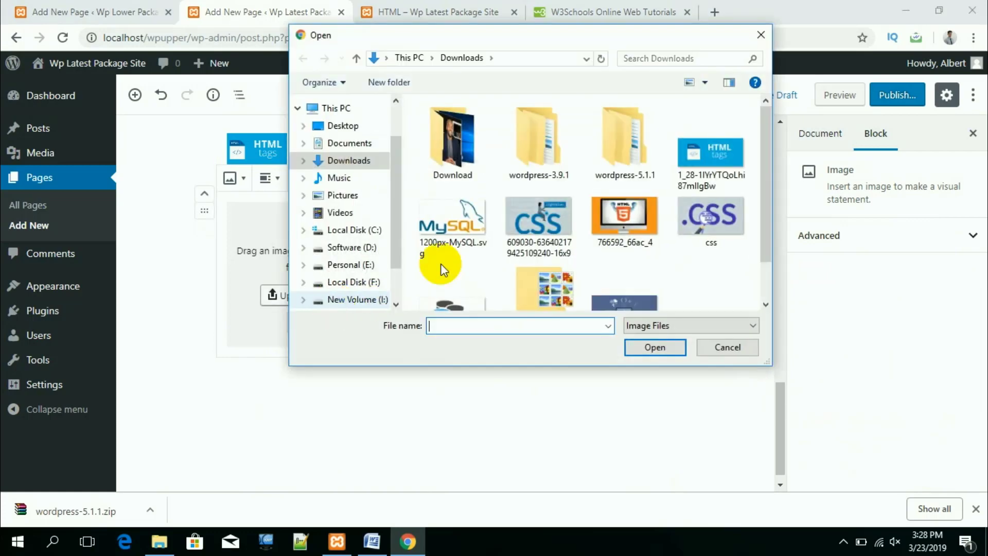
scroll(612, 249, "down", 1)
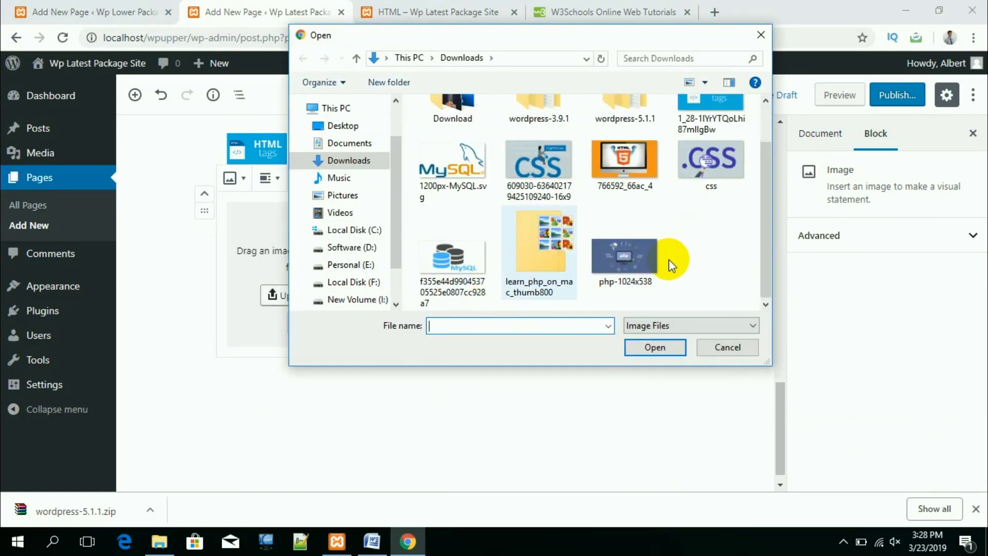
left_click(634, 263)
left_click(655, 347)
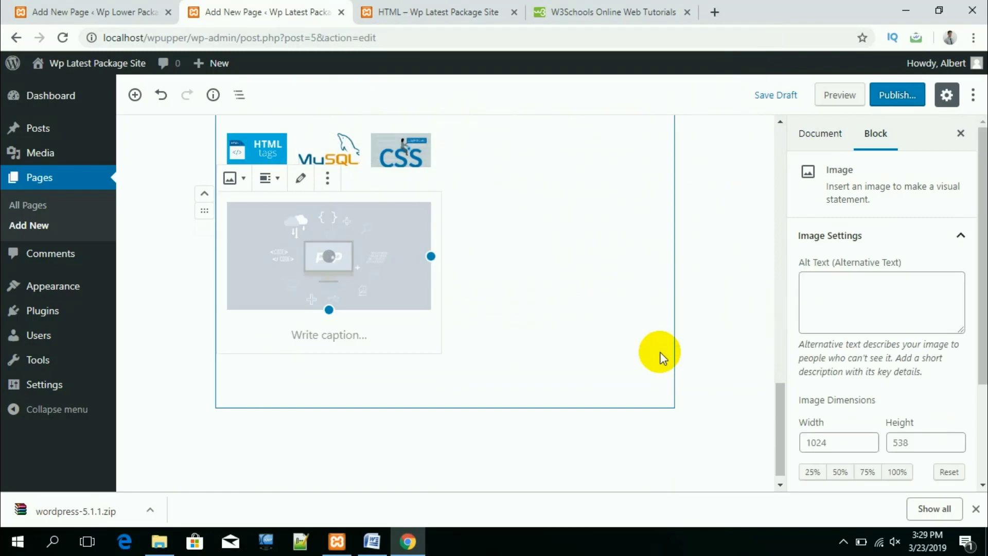
scroll(557, 356, "up", 5)
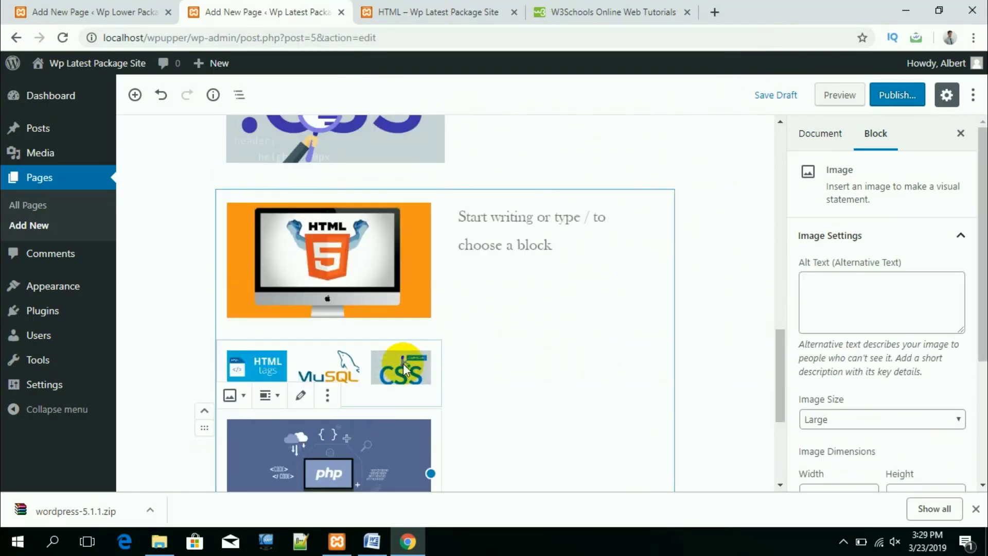
left_click(590, 219)
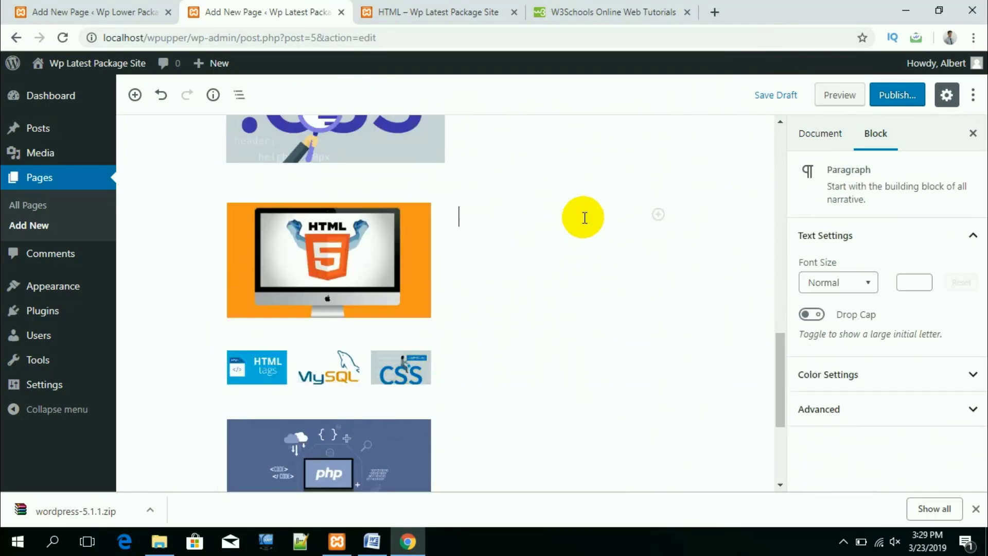
Step: Copy the 'CSS handles the look and feel' paragraph from Word into the empty paragraph block
left_click(373, 539)
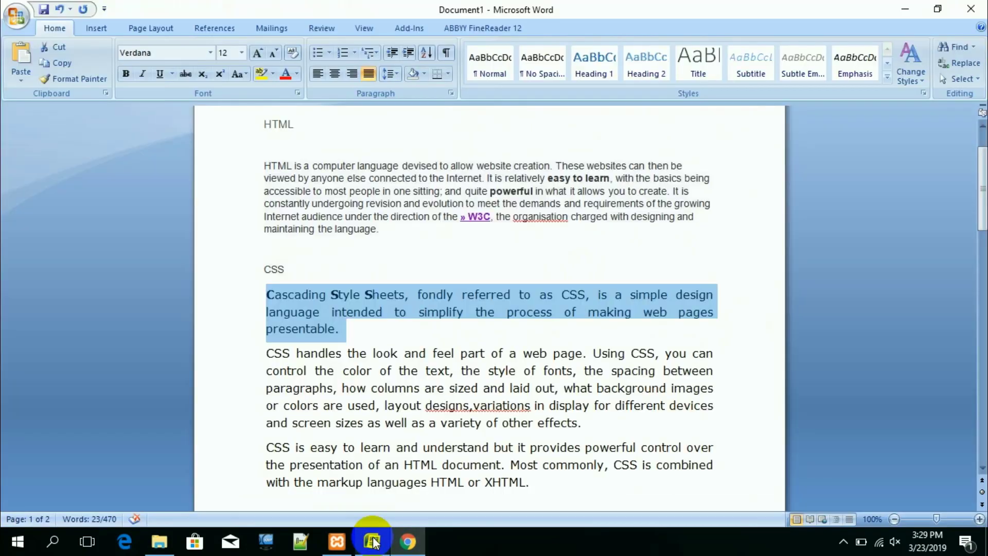
scroll(442, 426, "down", 1)
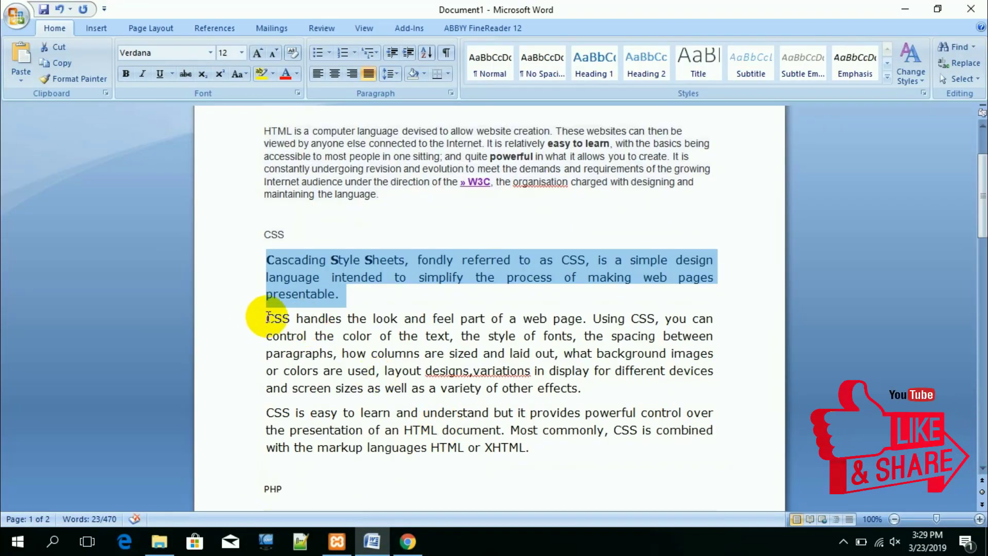
left_click(268, 318)
left_click(581, 387, "shift")
key("ctrl+c")
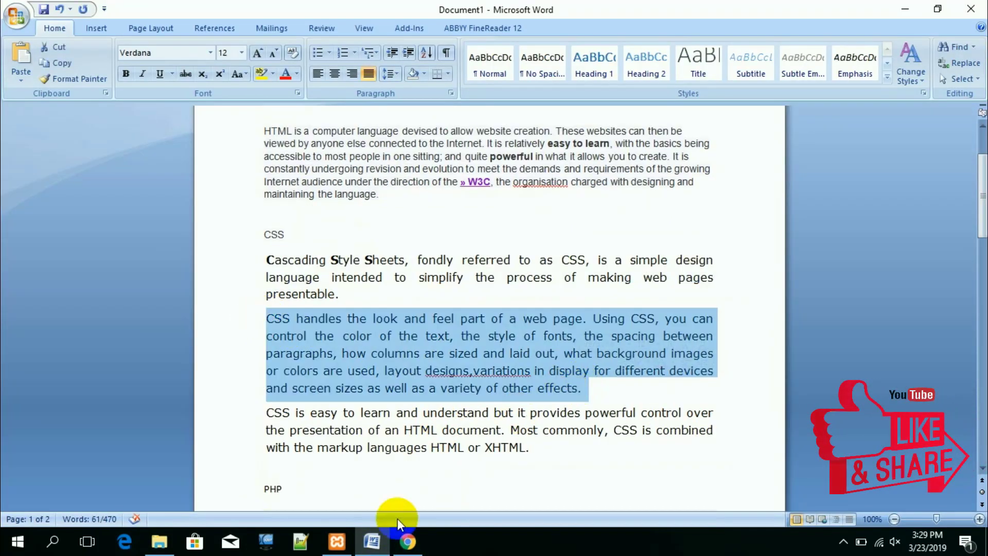
left_click(407, 540)
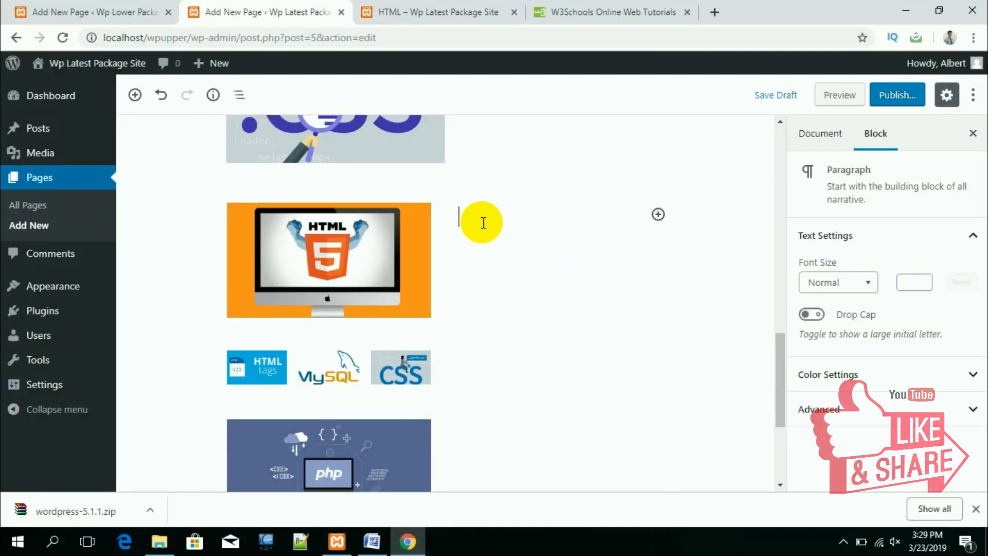
key("ctrl+v")
left_click(725, 297)
scroll(514, 339, "down", 4)
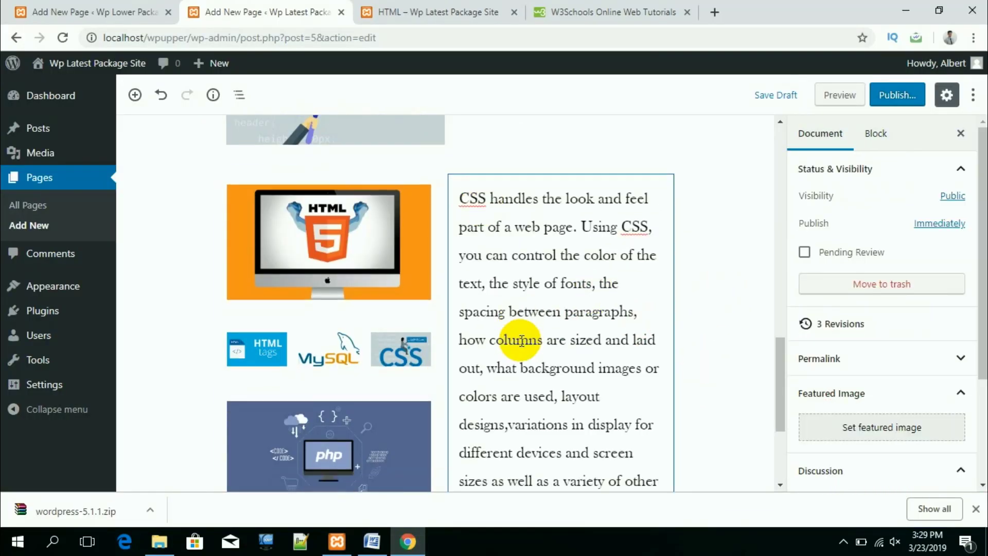
scroll(617, 314, "up", 3)
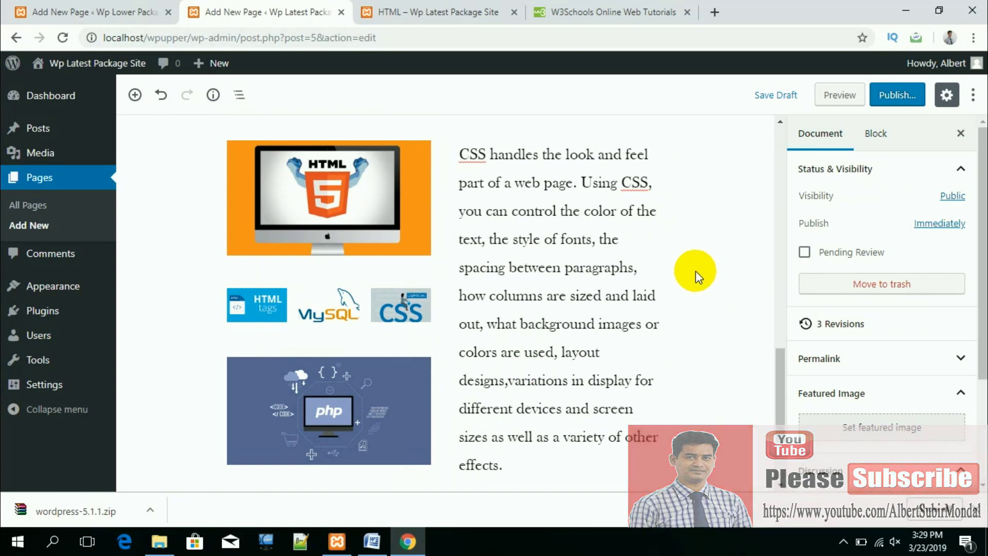
scroll(710, 257, "up", 6)
Step: View the updated HTML page with the CSS paragraph beside the image columns
left_click(838, 96)
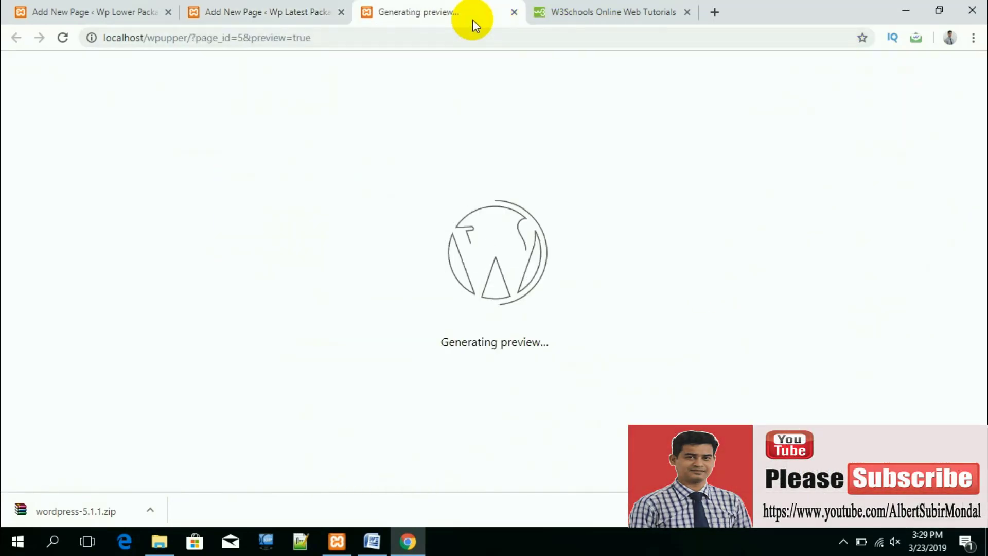
scroll(561, 306, "down", 10)
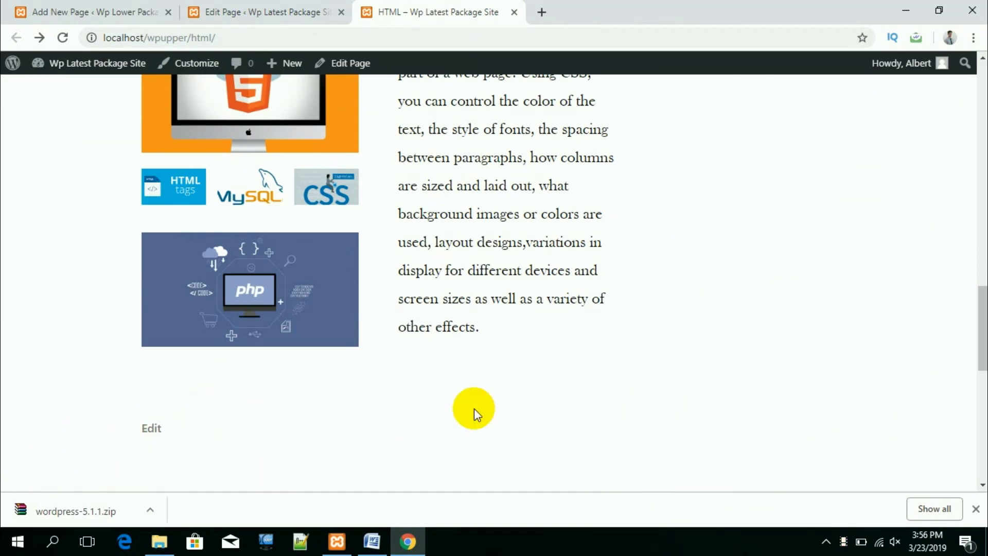
Step: Insert a Separator block below the columns and give it the Wide Line style
left_click(256, 13)
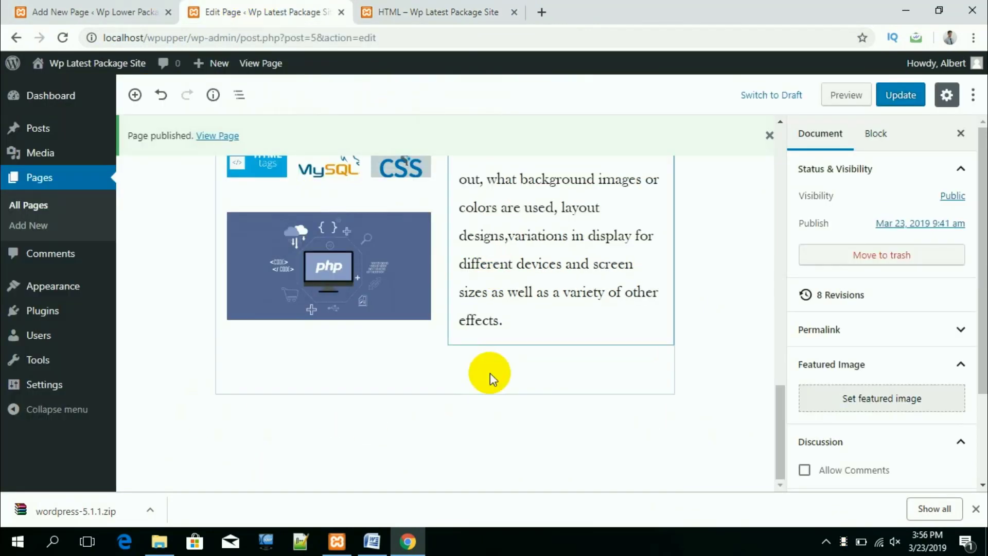
left_click(193, 417)
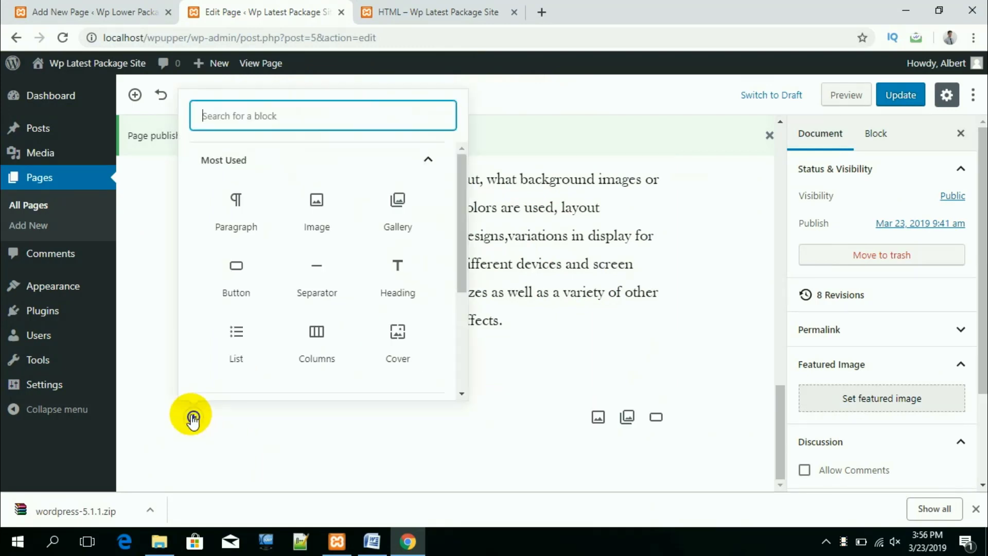
left_click(319, 273)
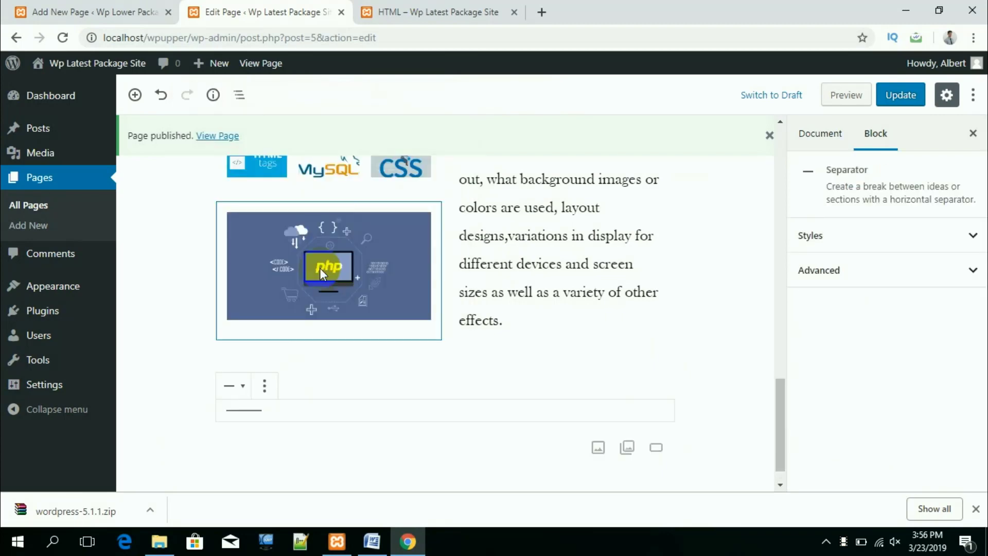
left_click(234, 387)
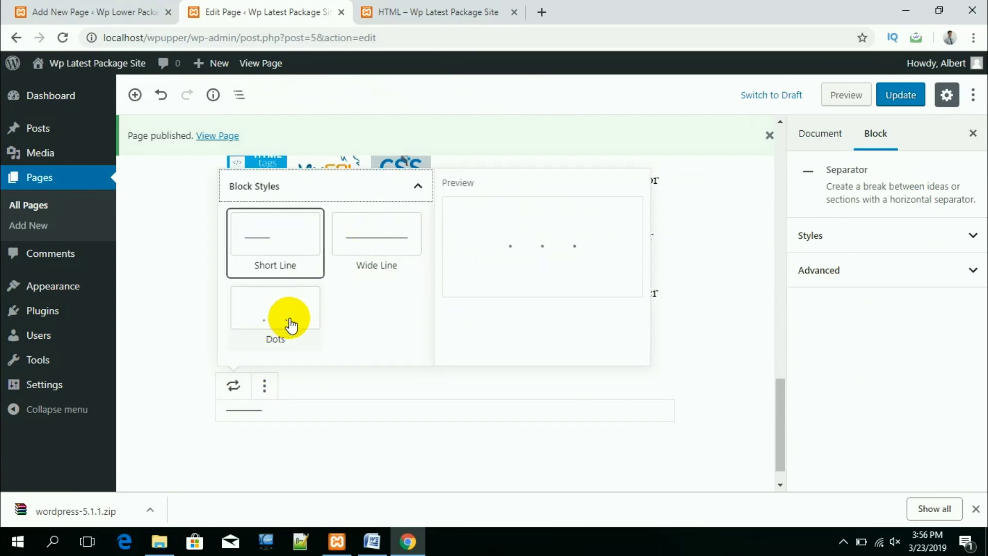
left_click(379, 240)
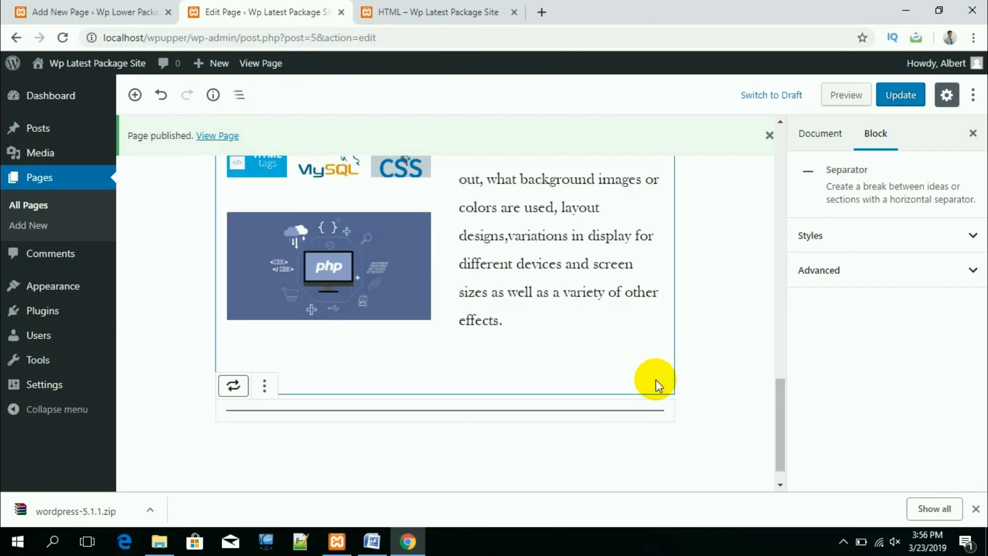
scroll(618, 383, "down", 1)
left_click(383, 435)
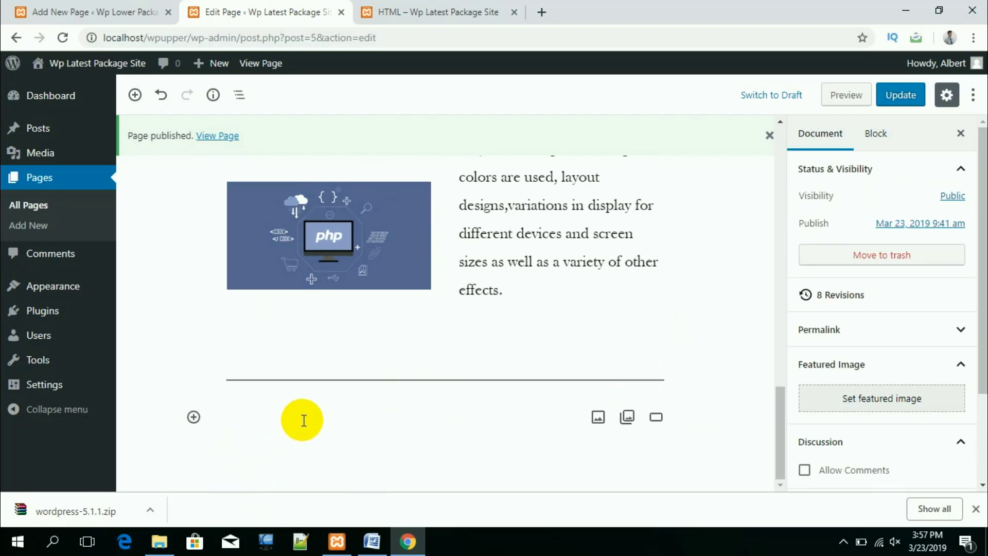
left_click(193, 418)
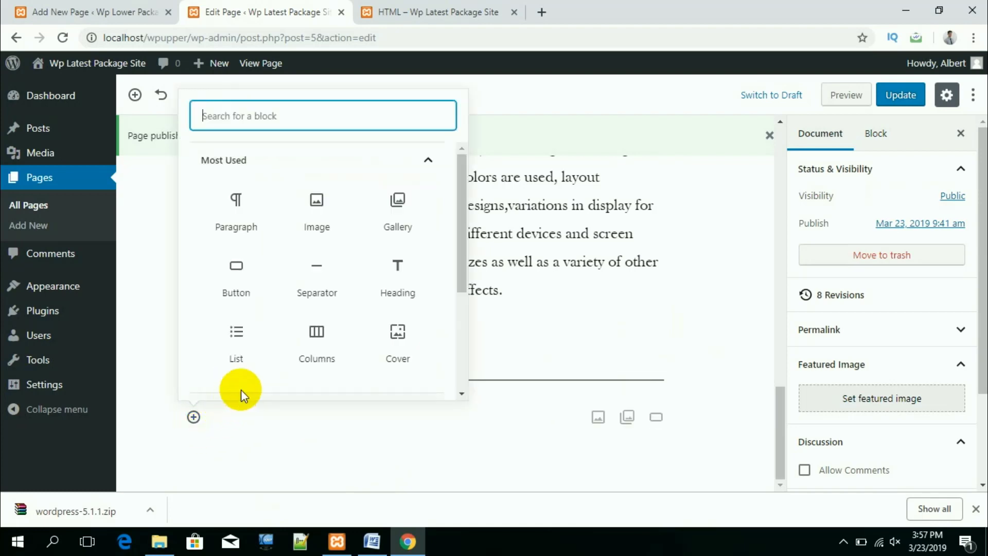
Step: Create a bulleted list of Apple, Orange, Mango, Banana and Pine Apple
left_click(236, 332)
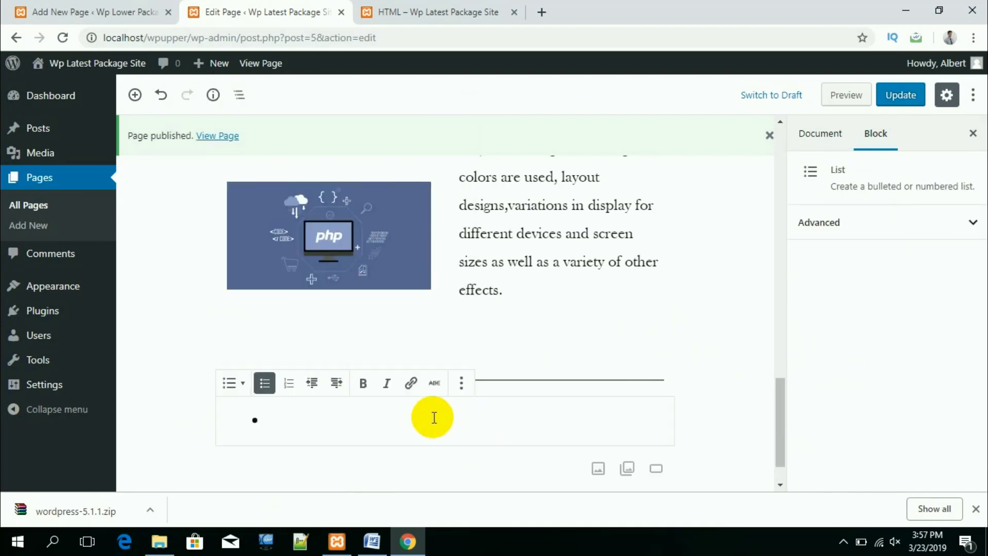
type("Apple")
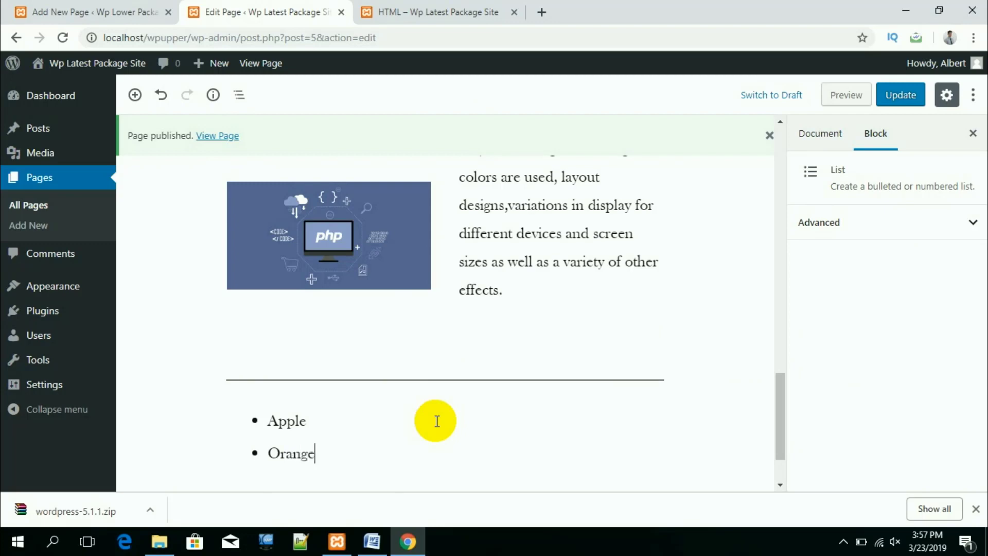
type("Mango")
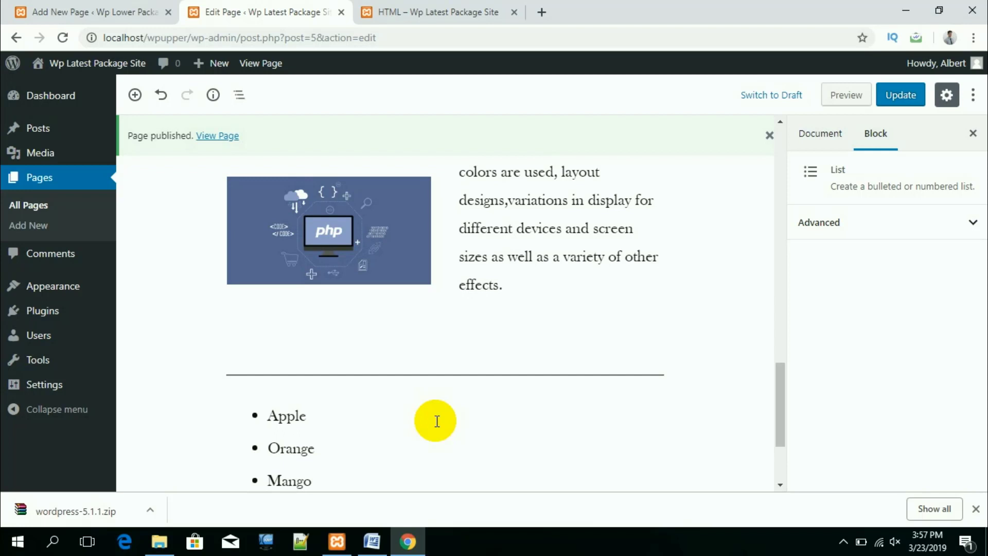
key("Return")
type("Banana")
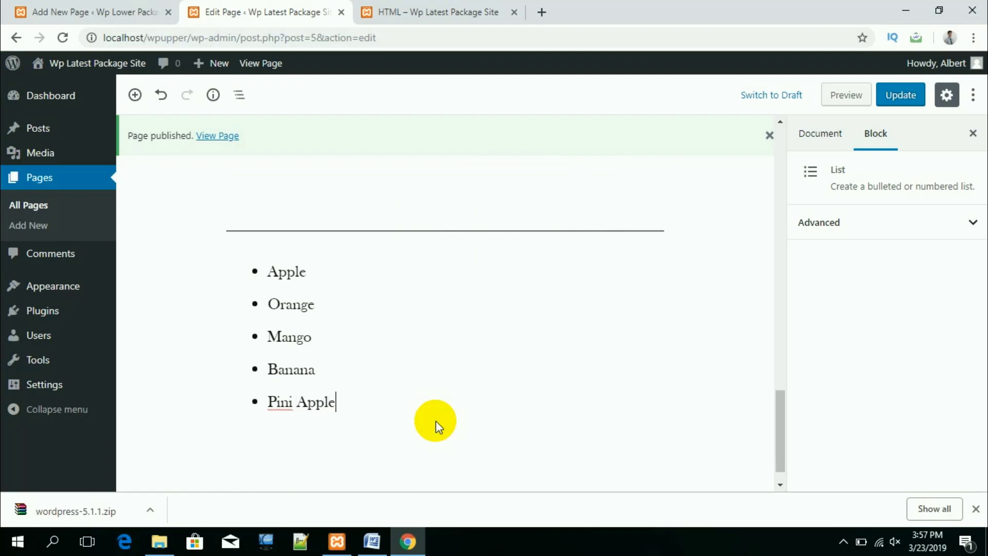
key("Left")
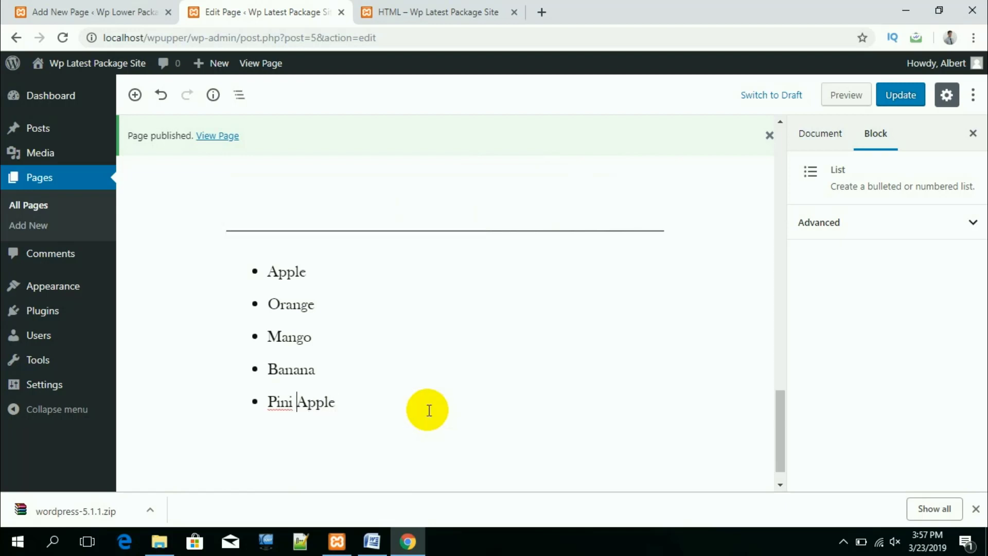
type("e")
left_click(585, 425)
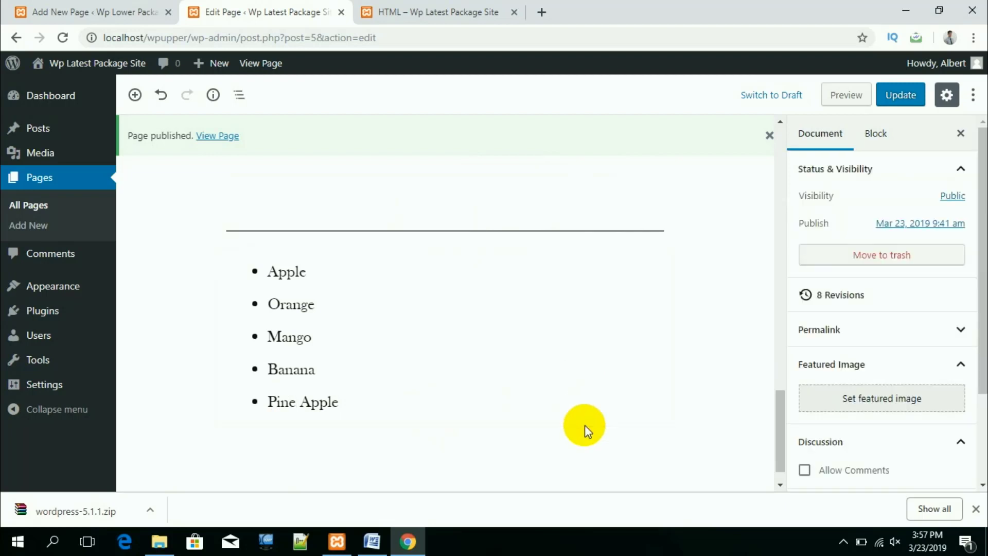
scroll(734, 360, "down", 1)
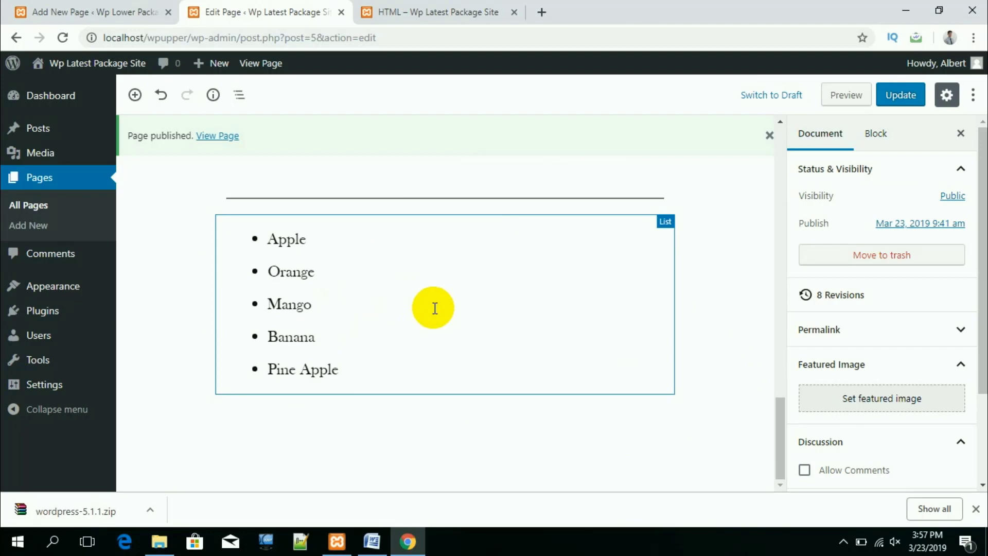
Step: Insert an empty Video block from Common Blocks directly beneath the fruit list
left_click(194, 417)
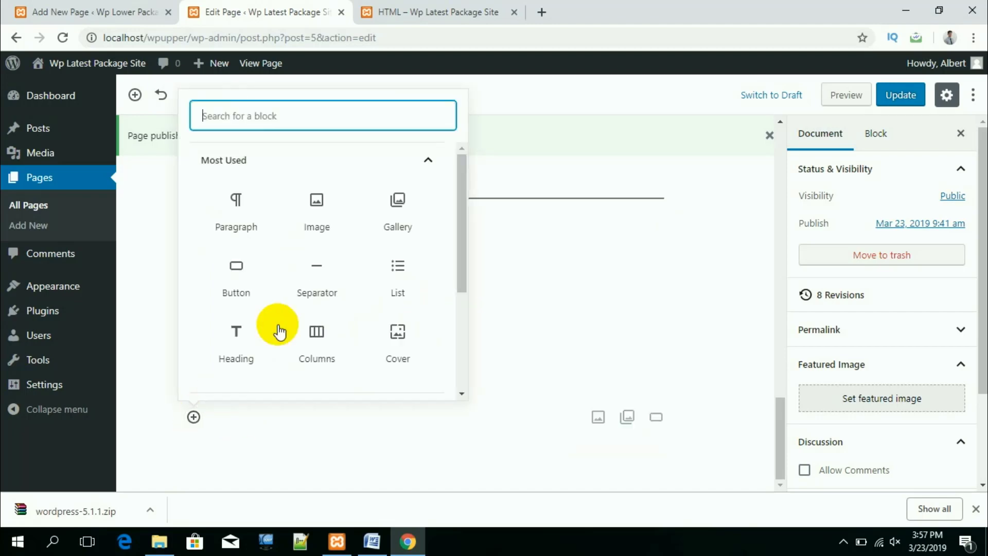
scroll(370, 326, "down", 2)
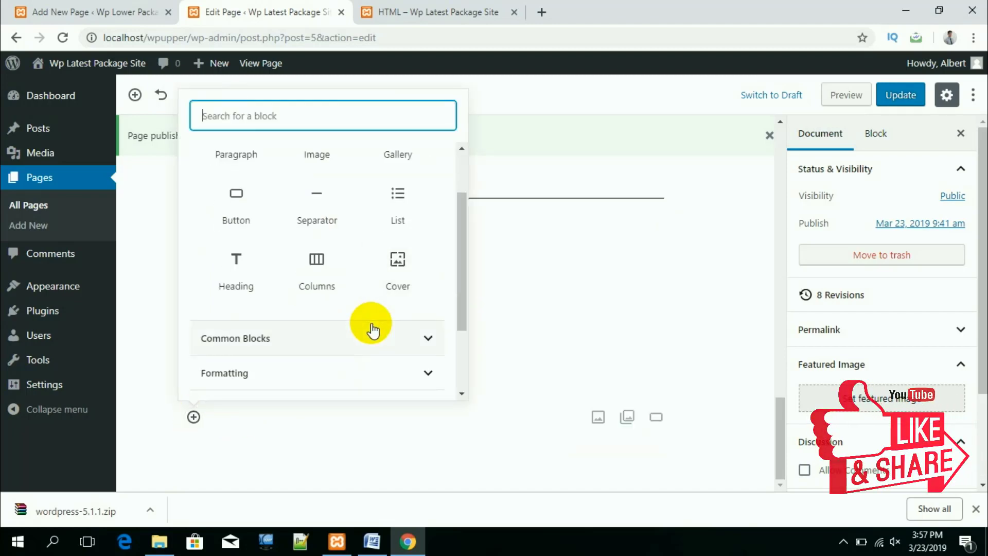
left_click(320, 340)
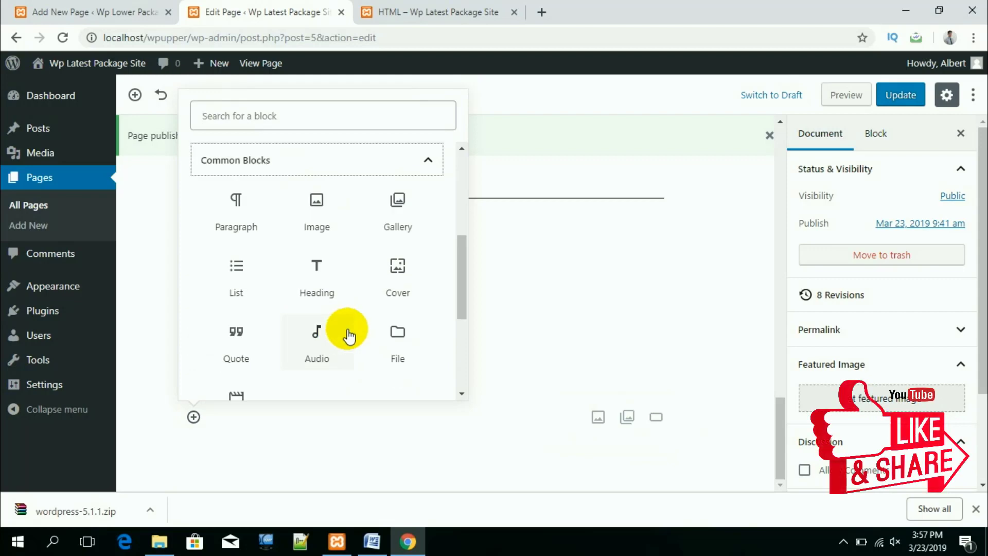
scroll(347, 333, "down", 2)
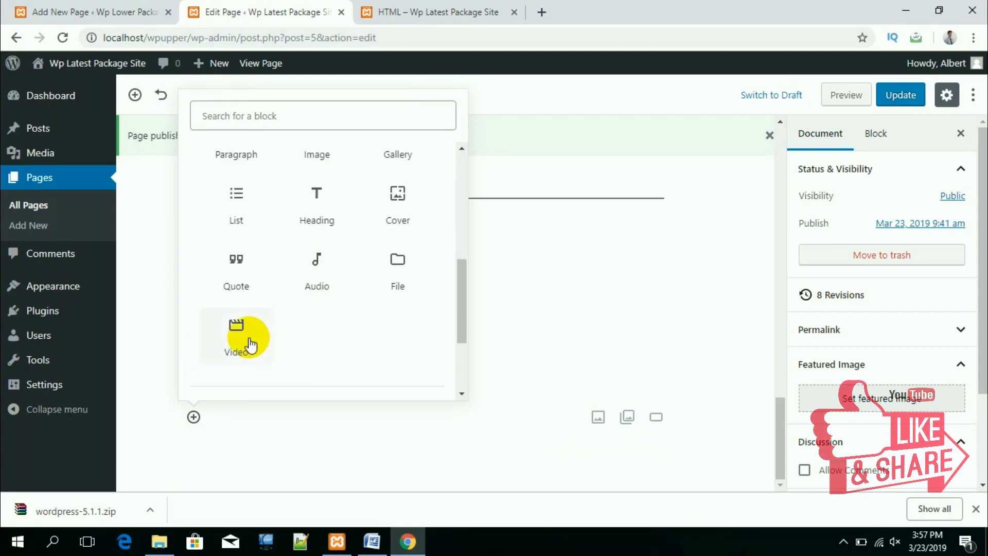
left_click(239, 337)
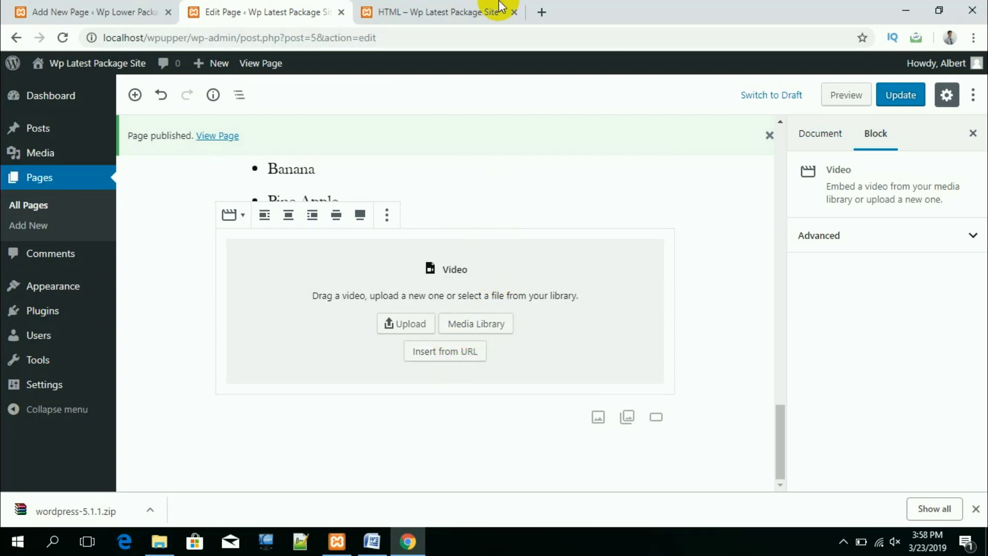
Step: In a new tab, go to the tutorial author's YouTube channel page
left_click(545, 14)
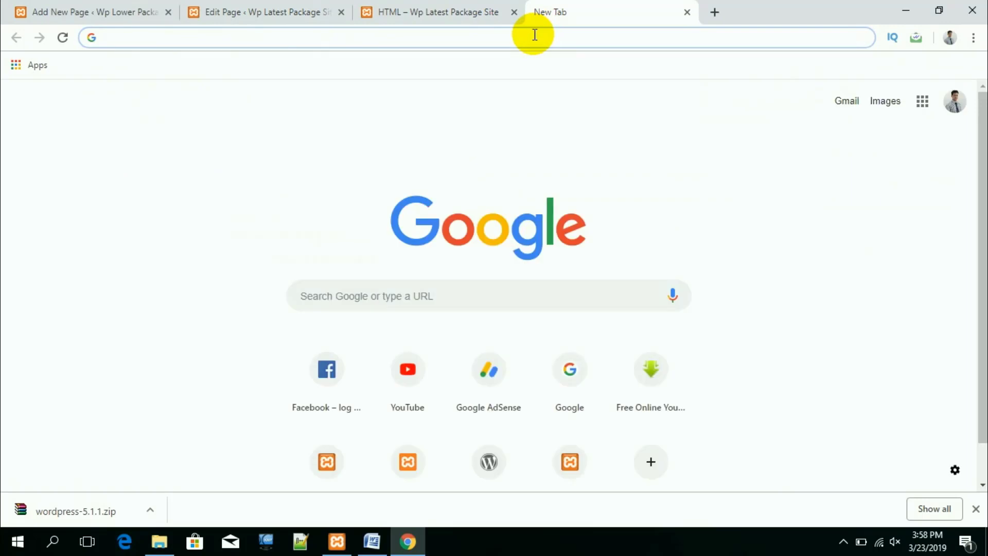
type("yo")
key("Right")
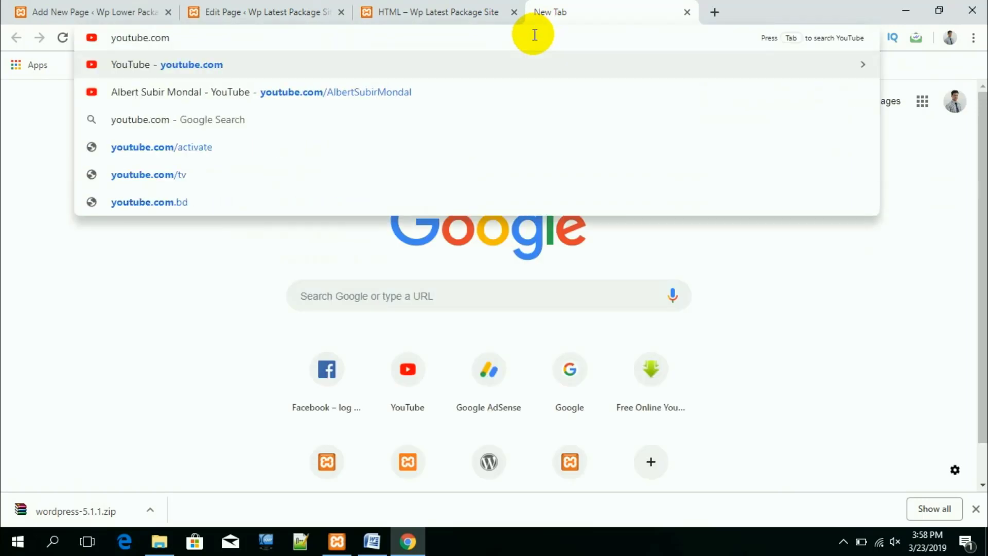
type("/Albert")
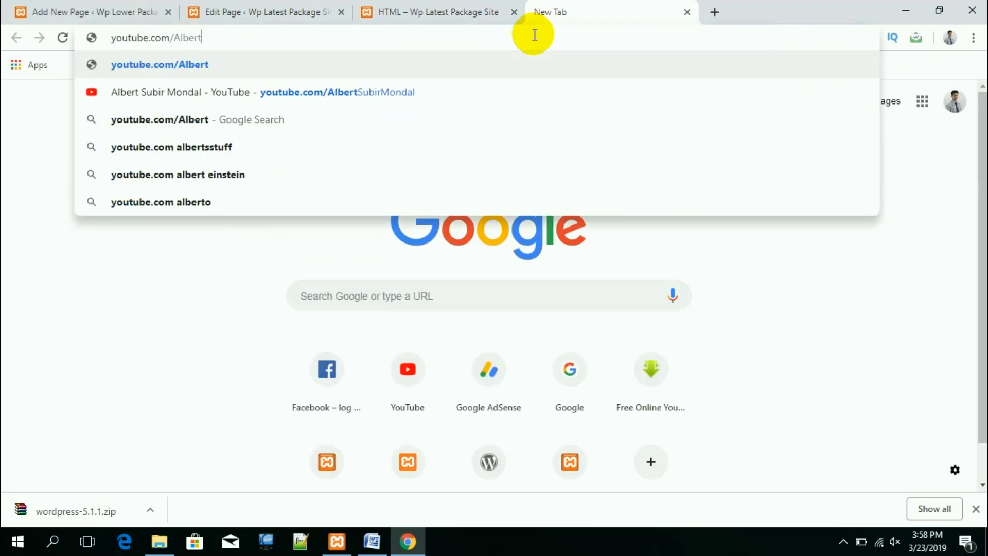
type("Subir")
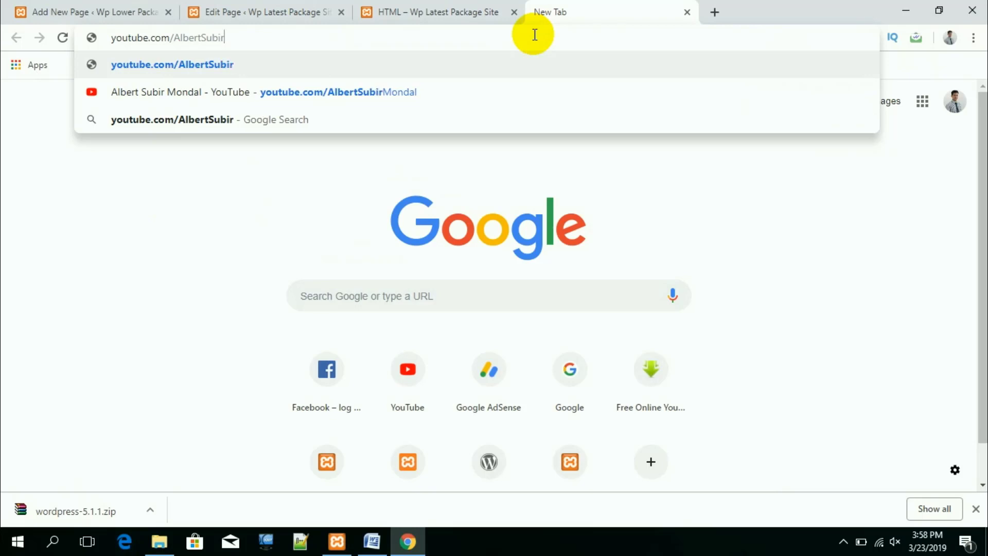
type("Mondal")
key("Return")
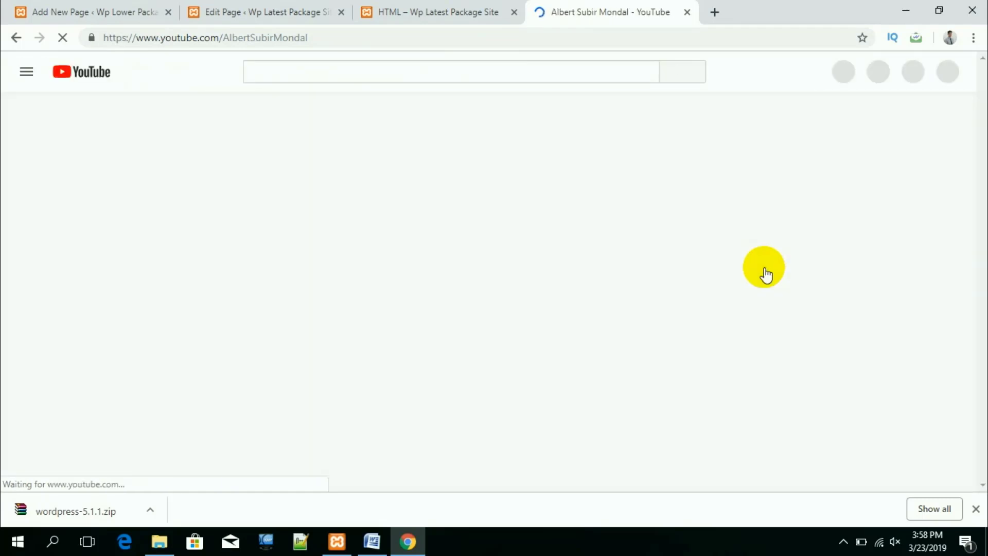
Step: Open the Hard Drive Partition Bangla Tutorial video and select its web address
scroll(633, 348, "down", 3)
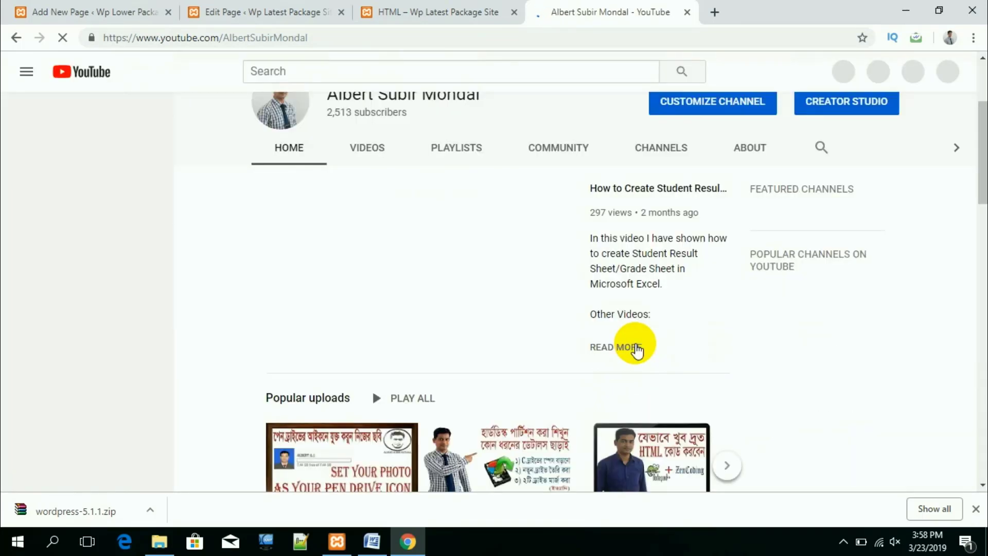
scroll(636, 350, "down", 2)
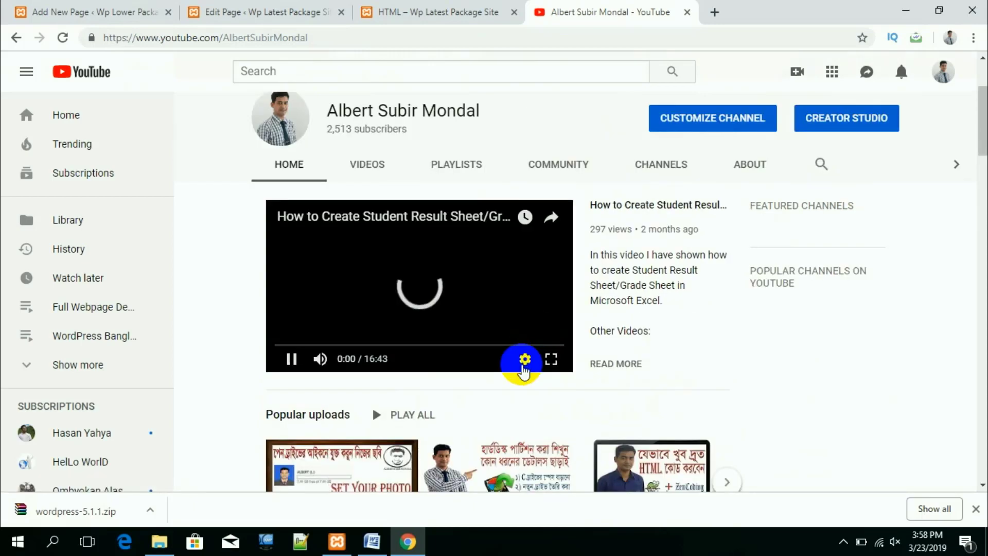
scroll(521, 355, "down", 3)
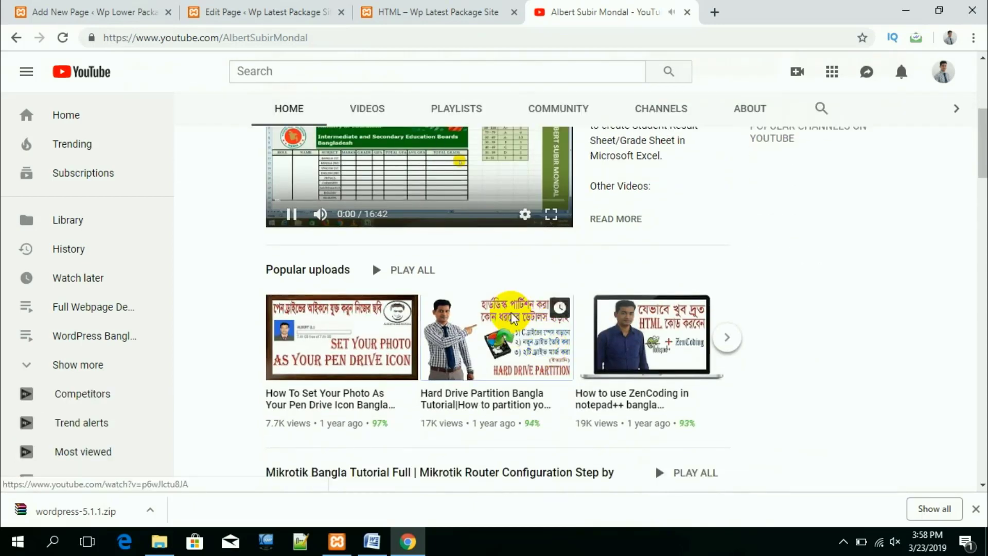
left_click(509, 309)
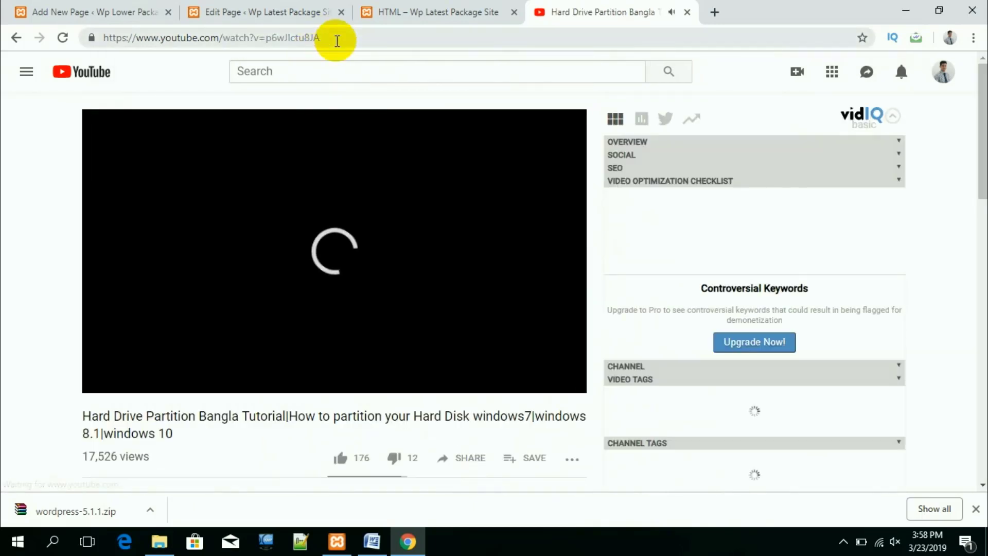
left_click(331, 38)
key("ctrl+c")
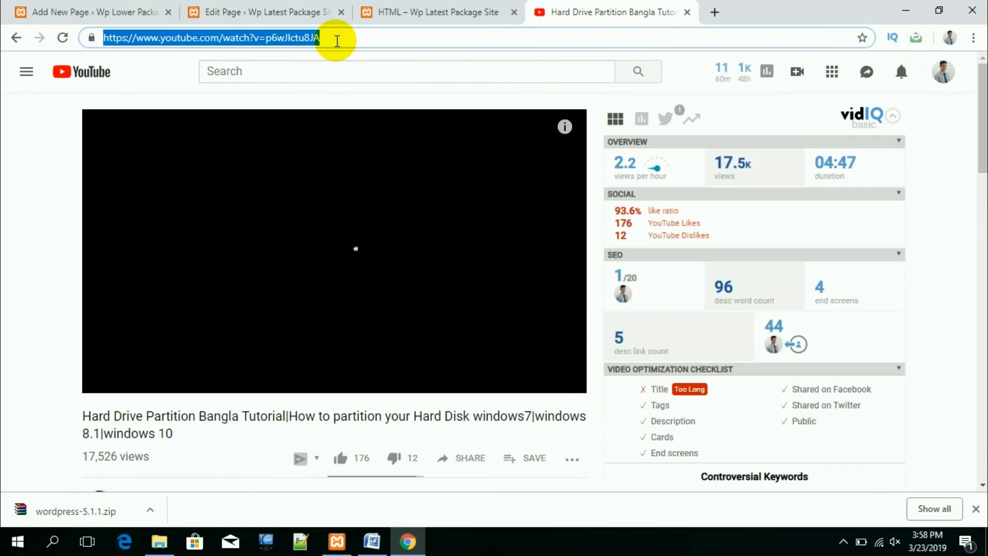
Step: Close the YouTube video tab and return to the HTML page
left_click(686, 12)
left_click(458, 12)
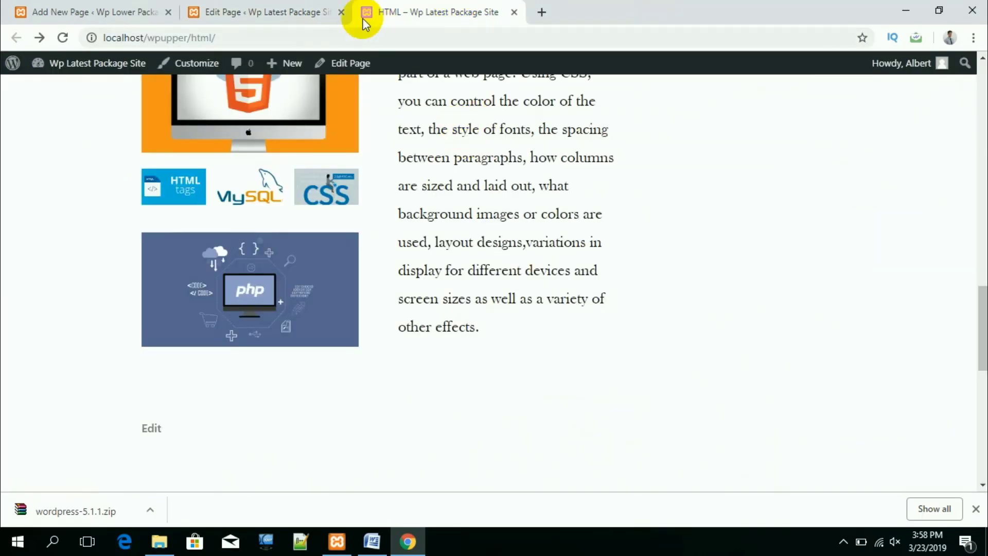
left_click(308, 12)
Step: Paste the Hard Drive Partition YouTube link into the Video block's Insert from URL and apply it
left_click(444, 352)
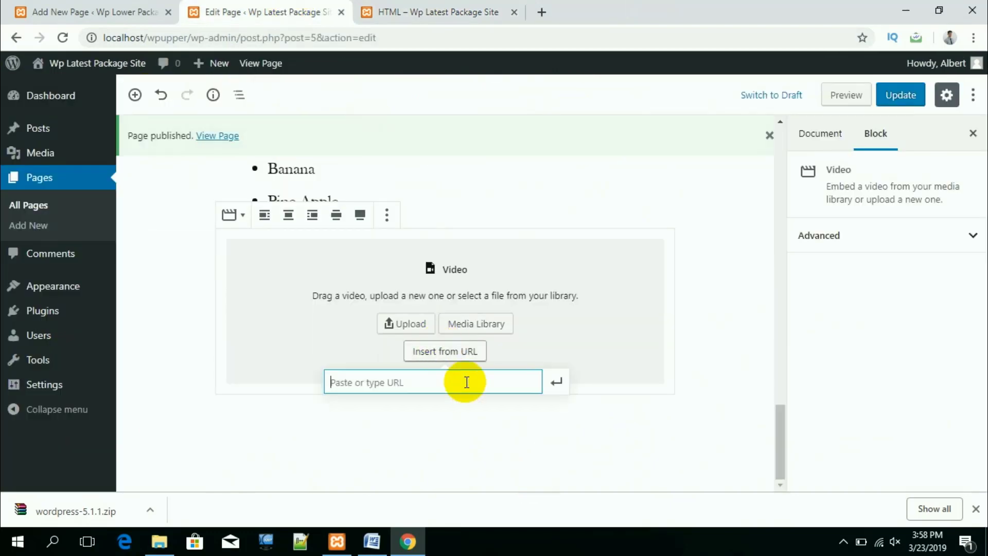
key("ctrl+v")
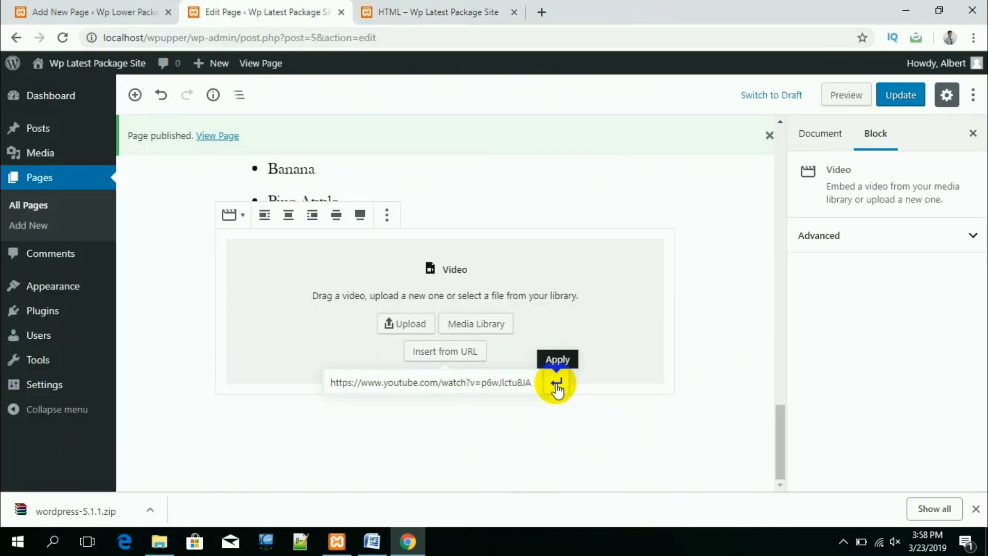
left_click(556, 387)
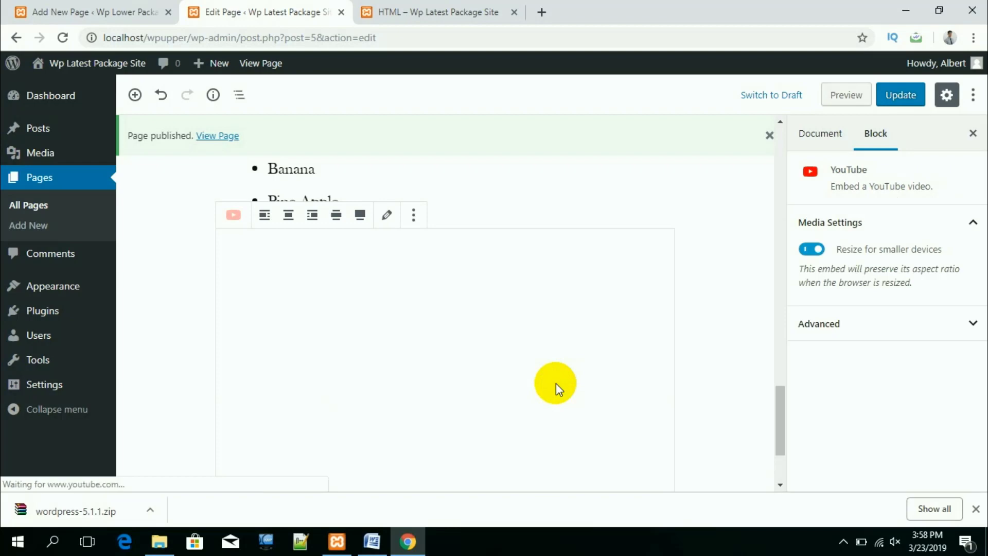
scroll(385, 335, "down", 1)
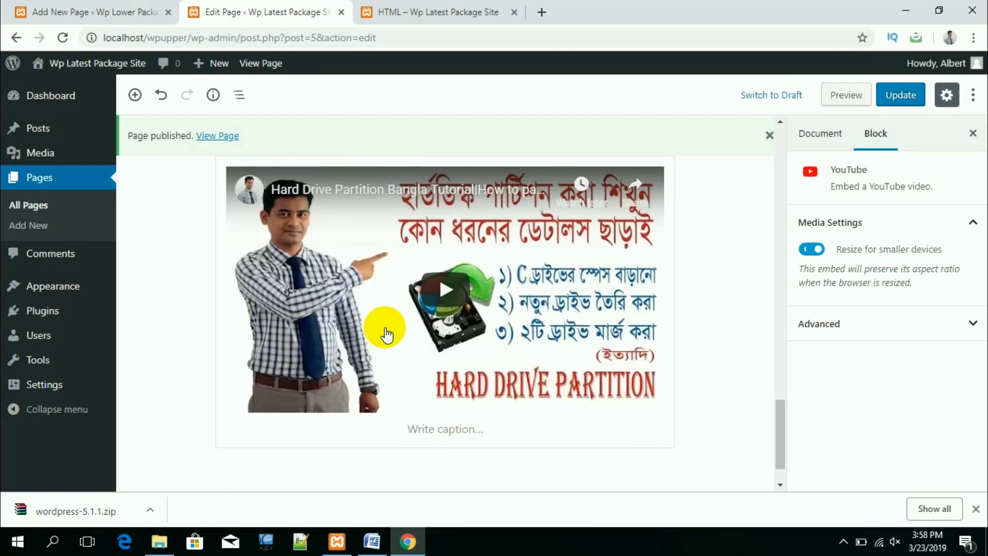
scroll(386, 335, "up", 3)
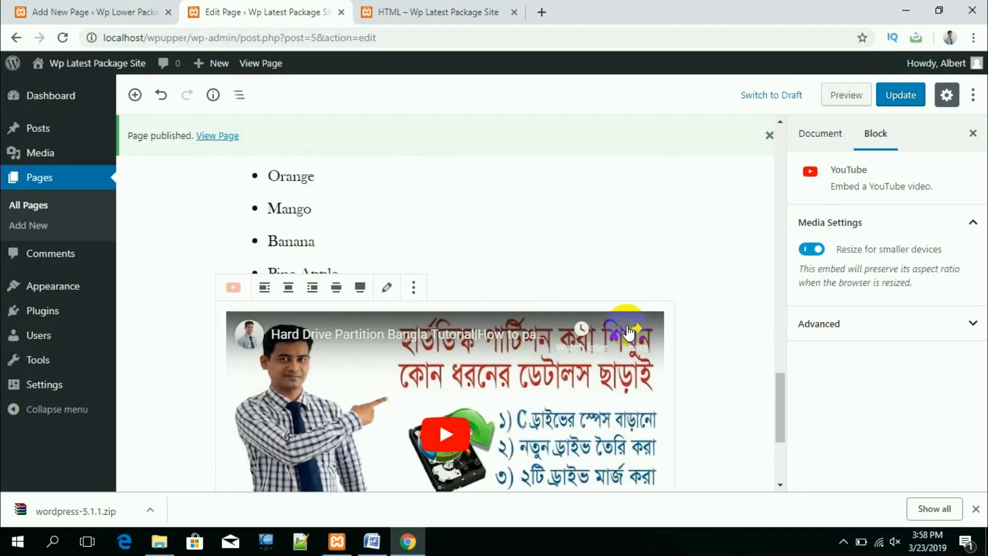
left_click(729, 388)
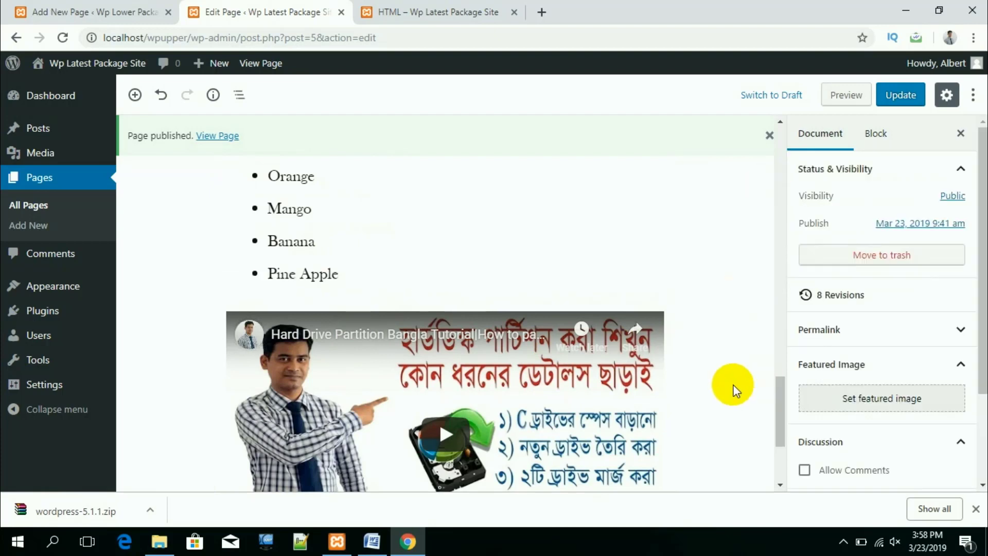
scroll(481, 354, "down", 3)
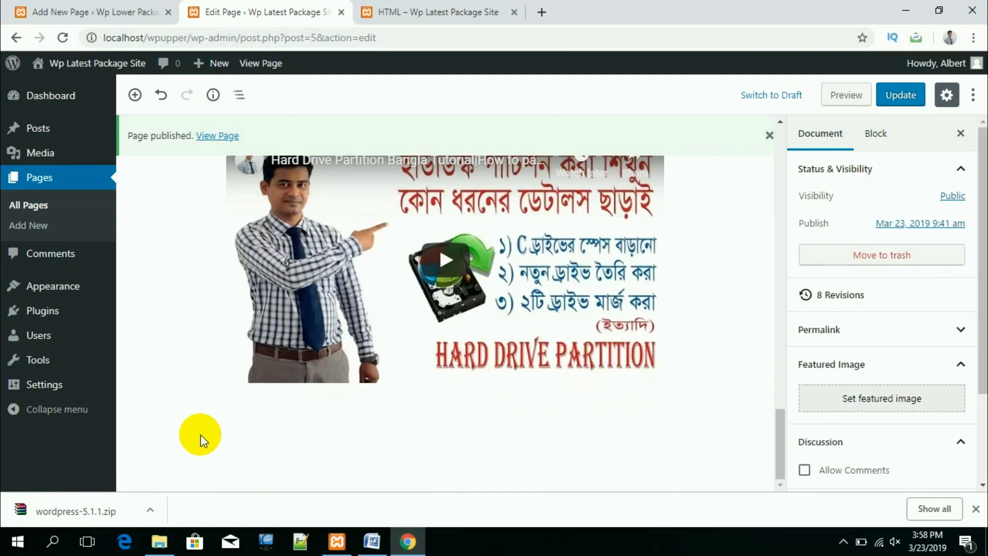
mouse_move(196, 419)
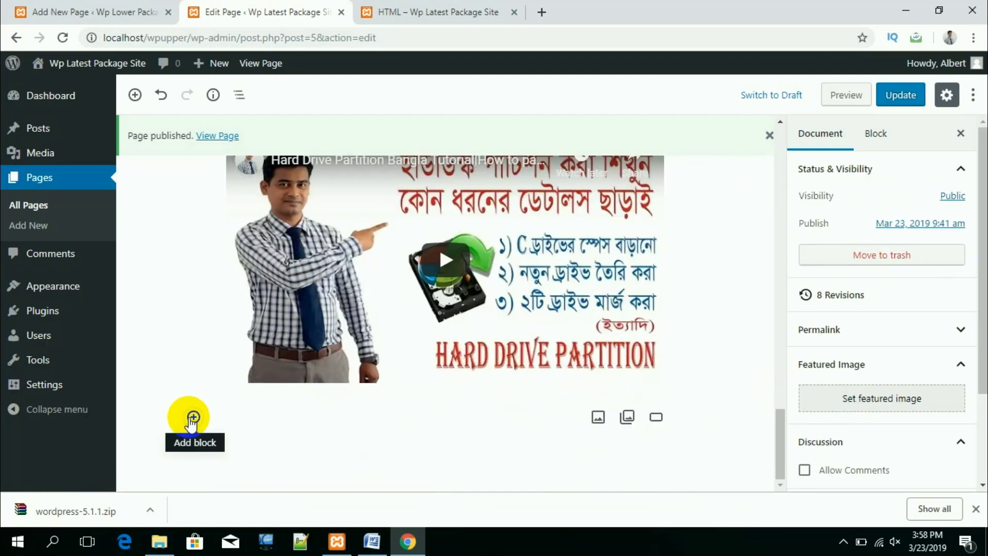
Step: Add a Cover block from Common Blocks below the embedded video
left_click(192, 418)
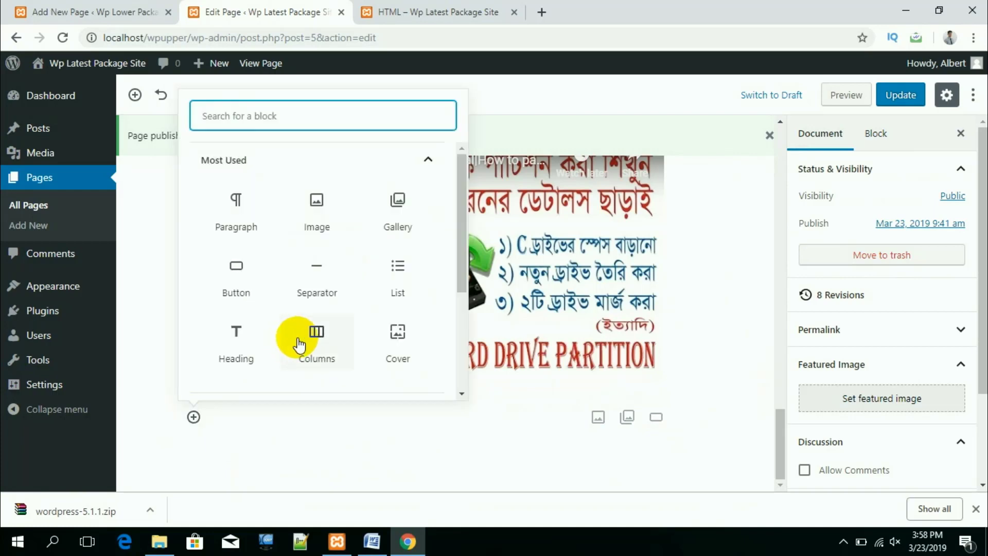
scroll(304, 343, "down", 2)
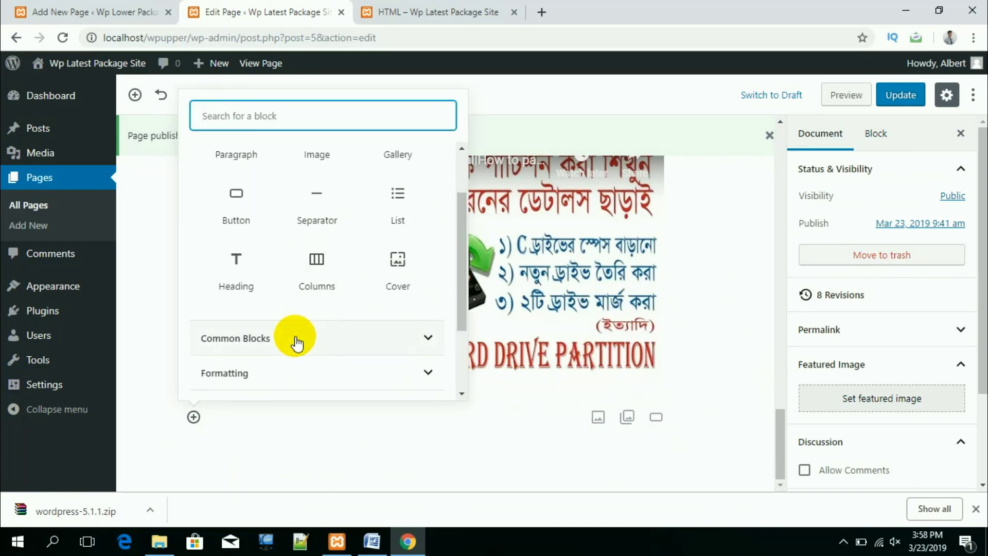
left_click(291, 338)
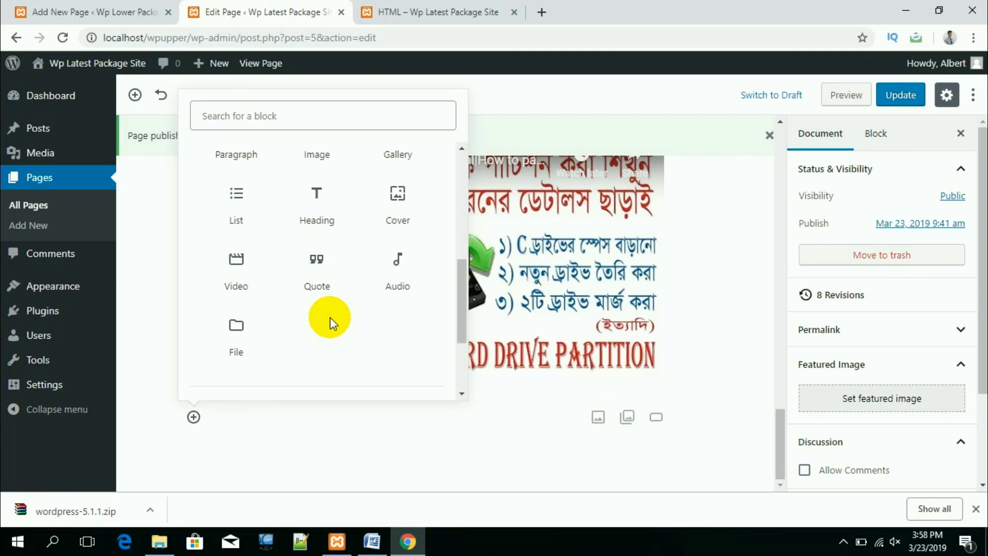
left_click(397, 197)
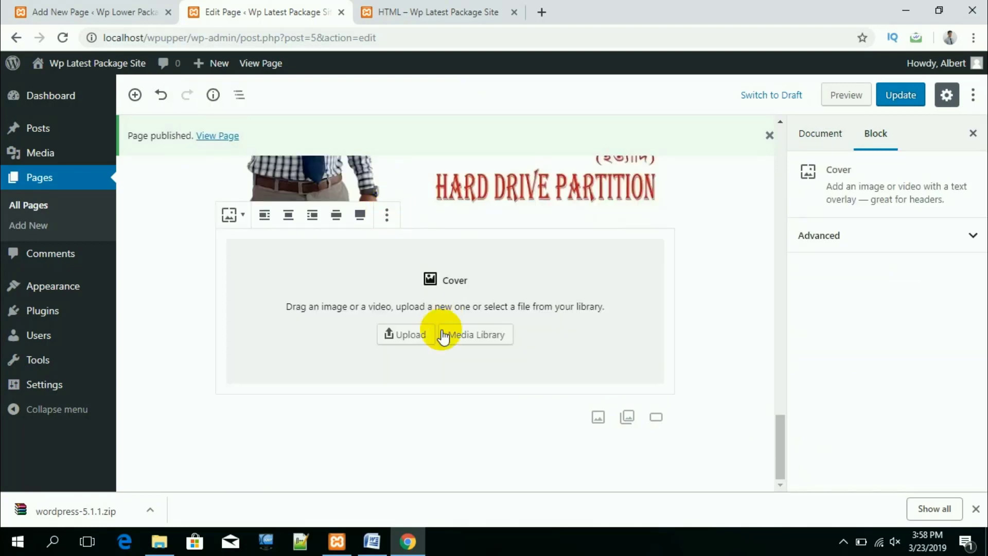
Step: Upload the HTML tags image from Downloads as the cover's background
left_click(409, 332)
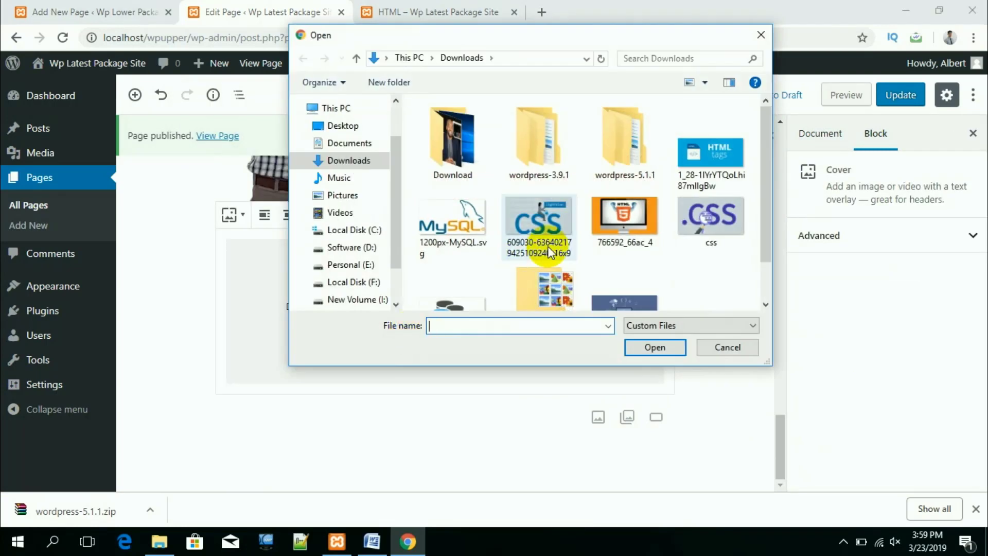
left_click(715, 159)
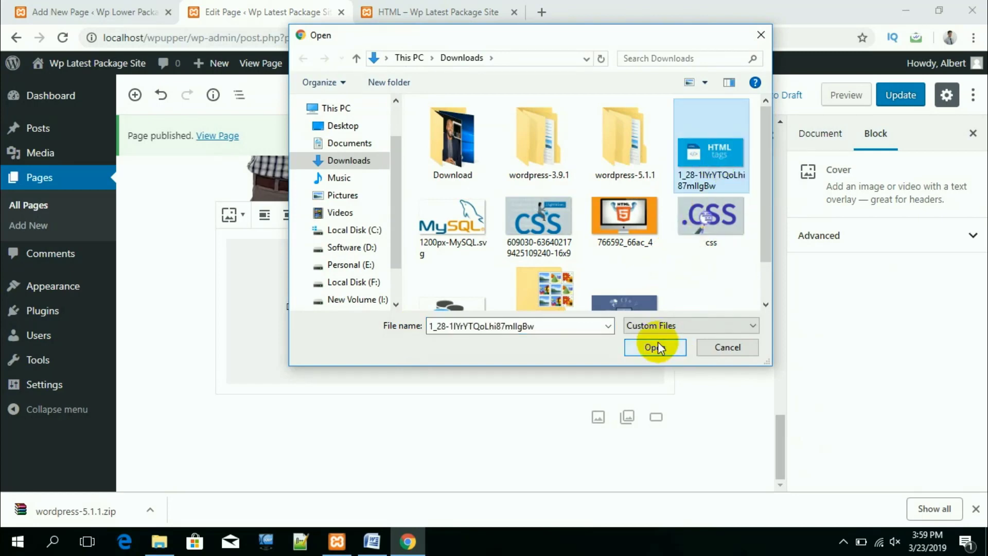
left_click(658, 344)
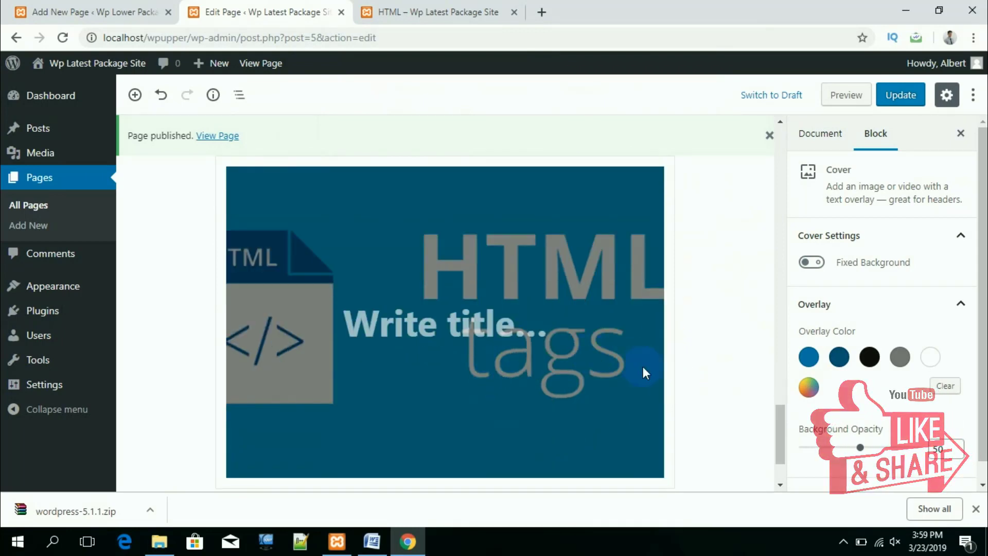
left_click(527, 328)
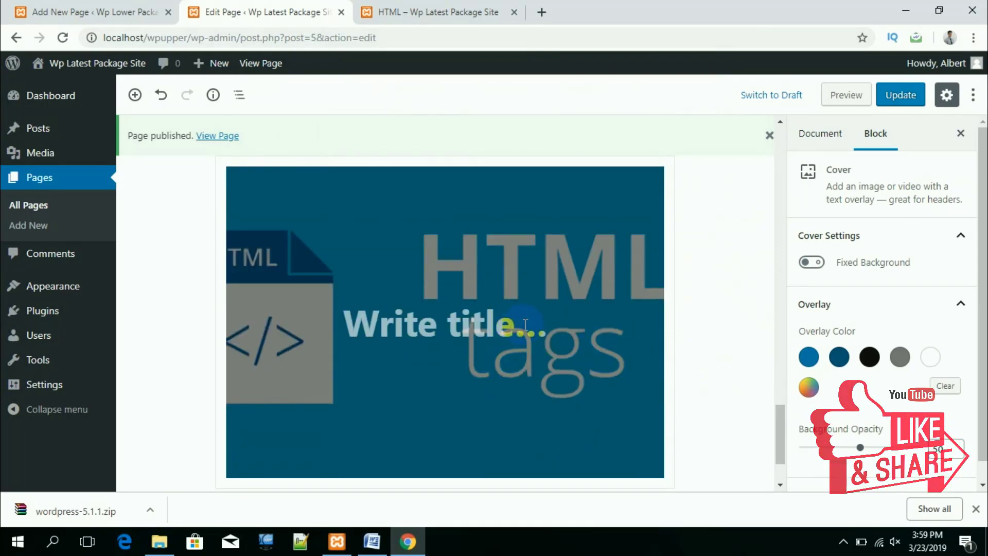
Step: Title the cover 'This is a Cover Photo' and lower its overlay opacity to 40
left_click(543, 331)
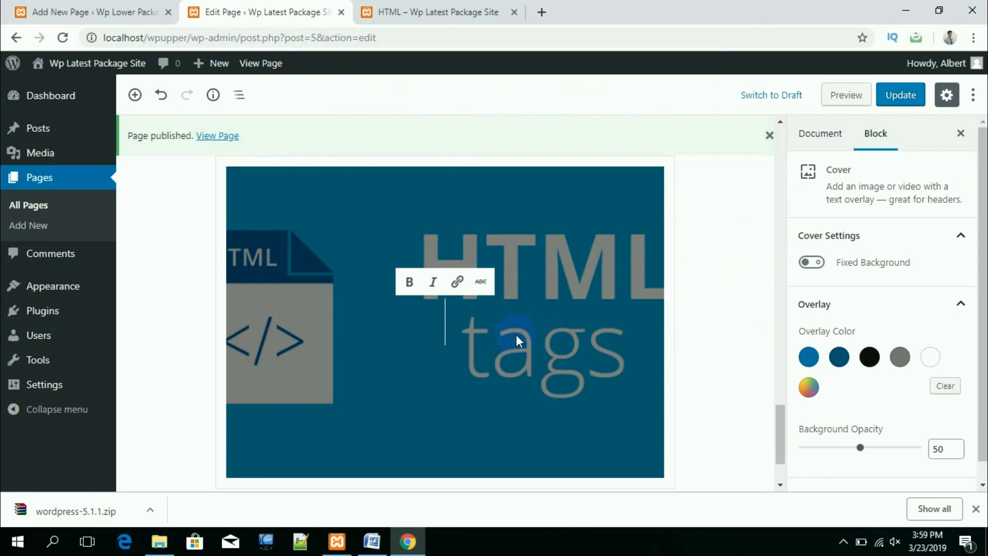
type("Th")
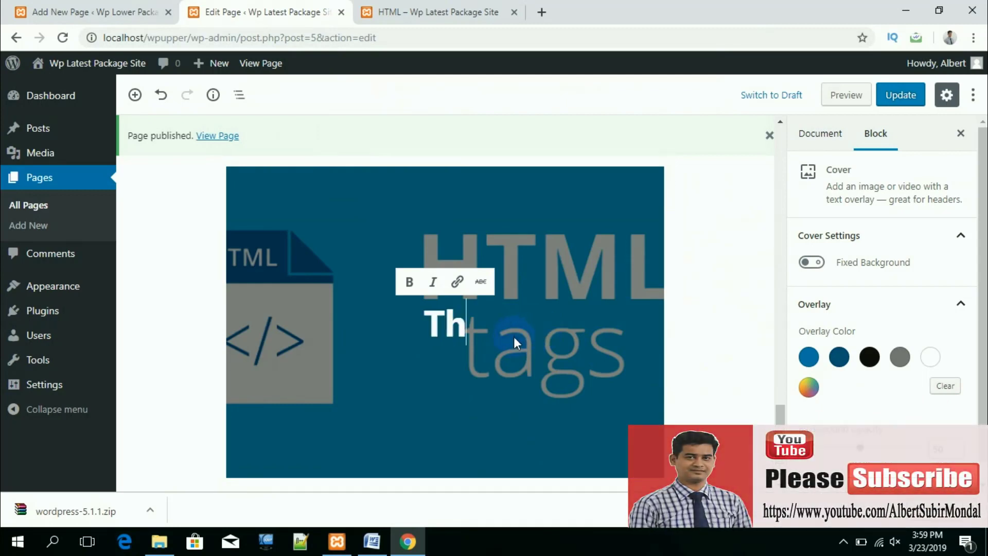
type("is is ")
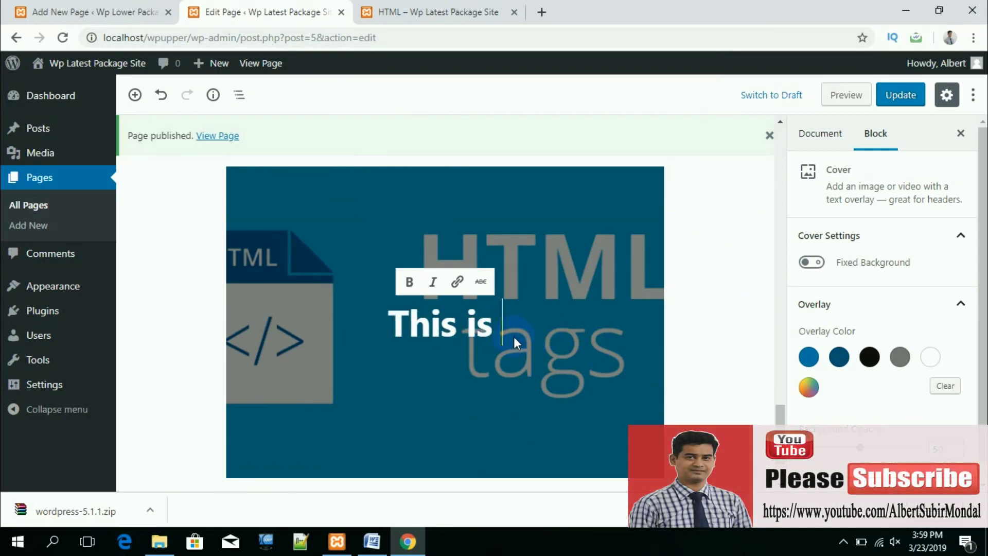
type("a Co")
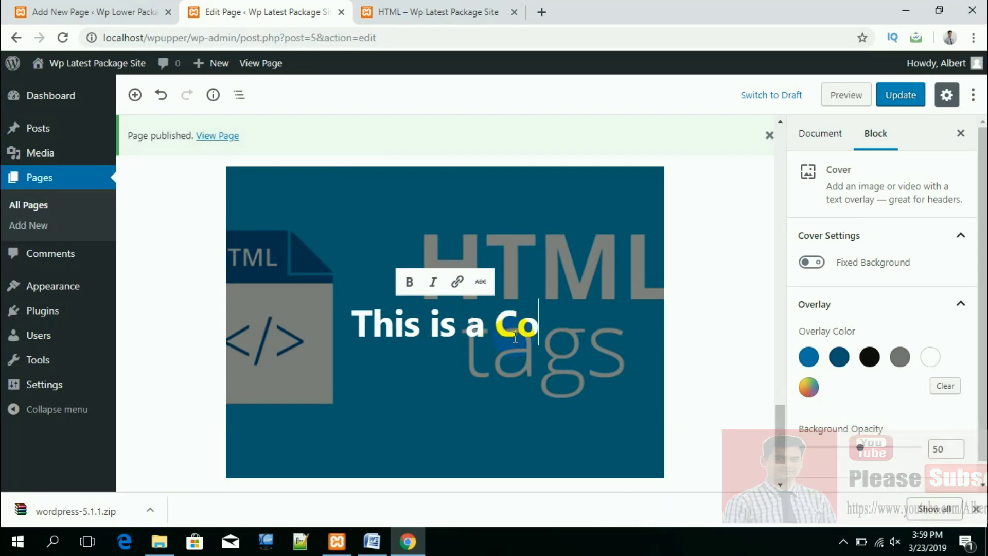
type("ver P")
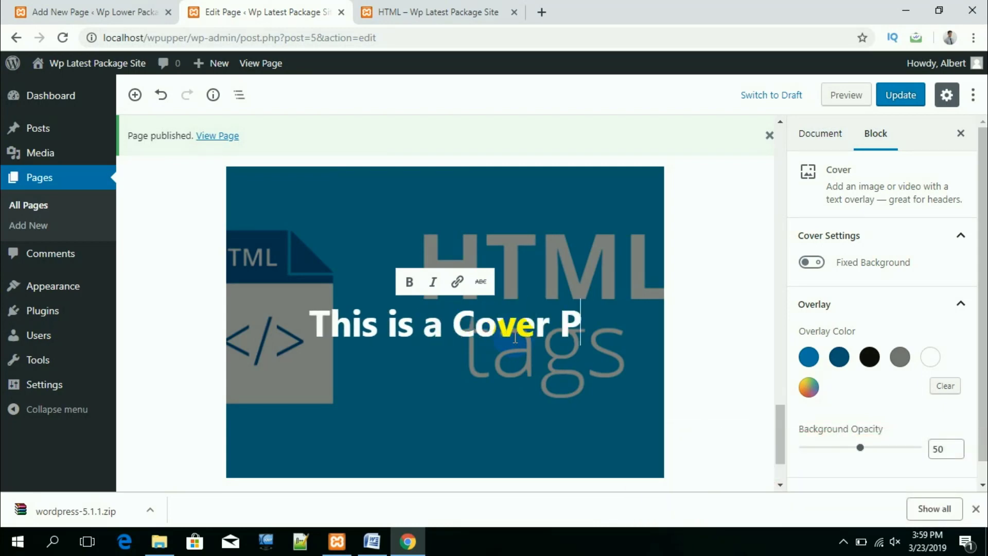
type("hoto")
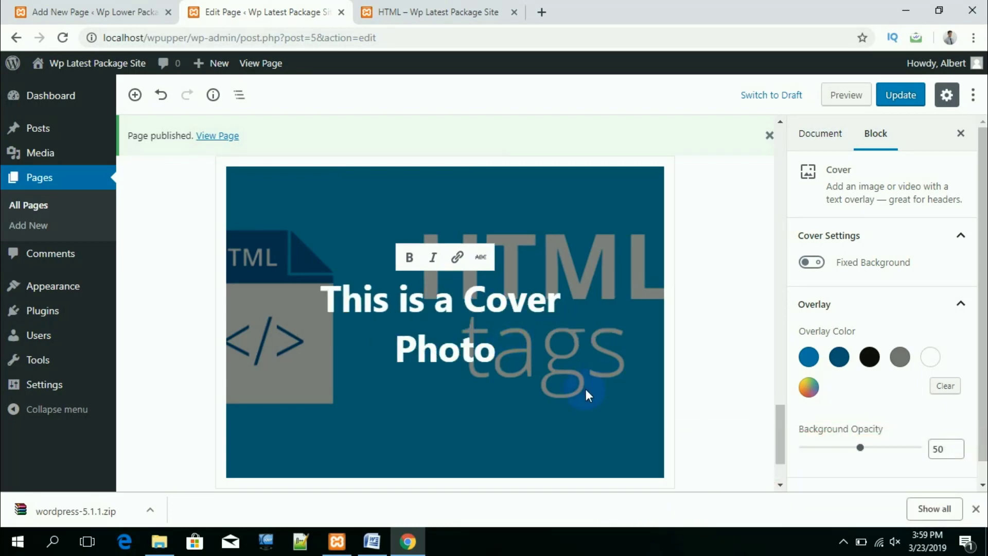
left_click(871, 447)
left_click_drag(857, 448, 841, 452)
left_click(842, 452)
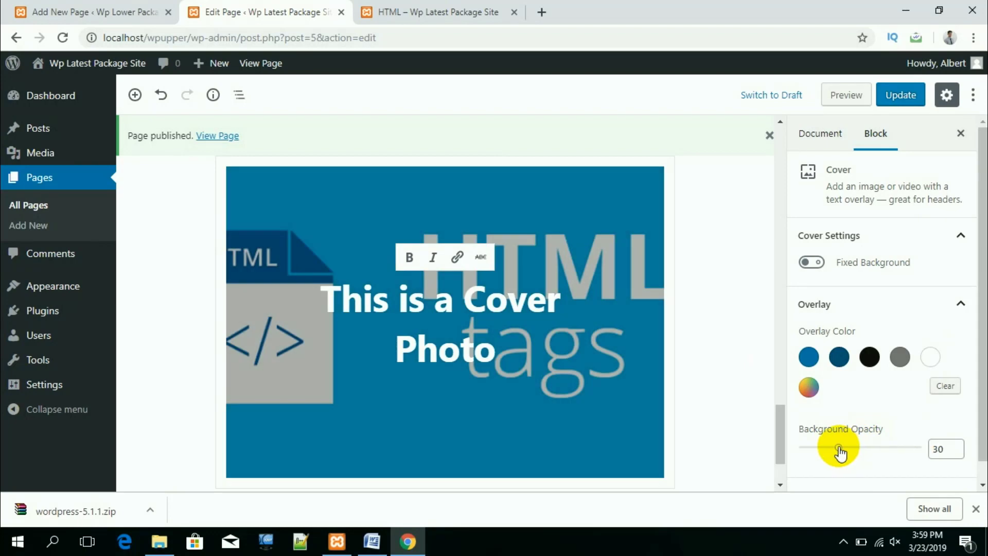
Step: Set the cover overlay colour to the custom muted rose #a06363
left_click(870, 356)
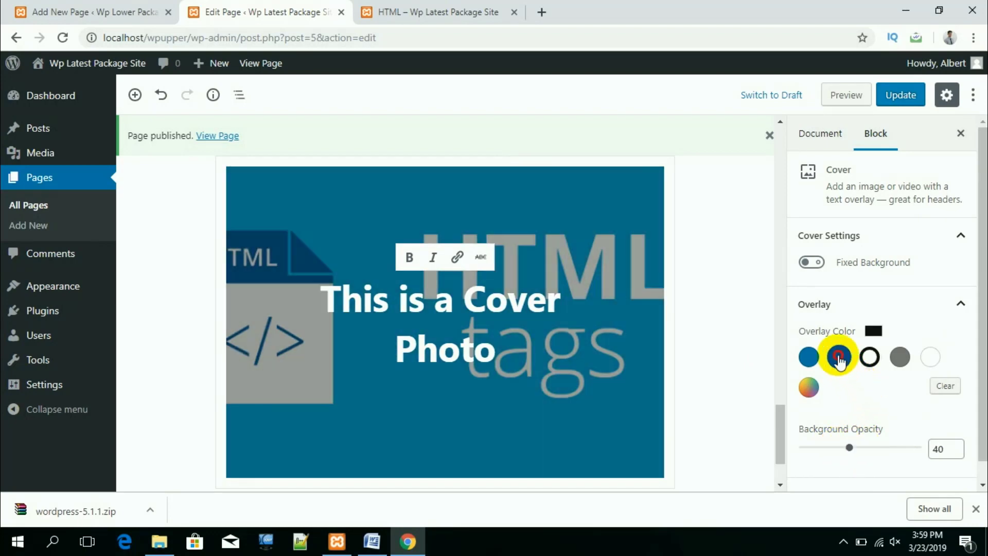
left_click(839, 357)
left_click(870, 356)
left_click(900, 357)
left_click(808, 387)
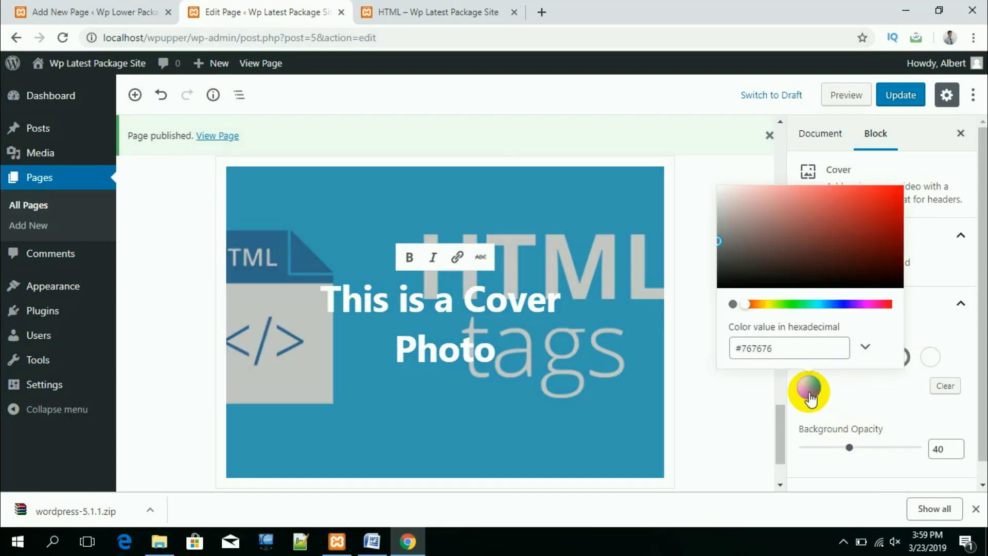
left_click_drag(798, 267, 787, 225)
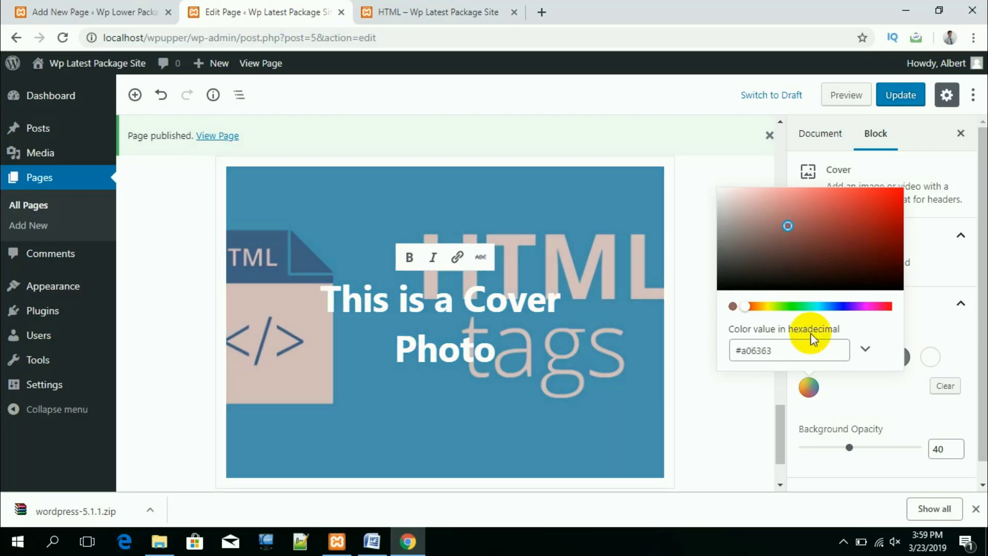
scroll(811, 360, "down", 1)
left_click(756, 393)
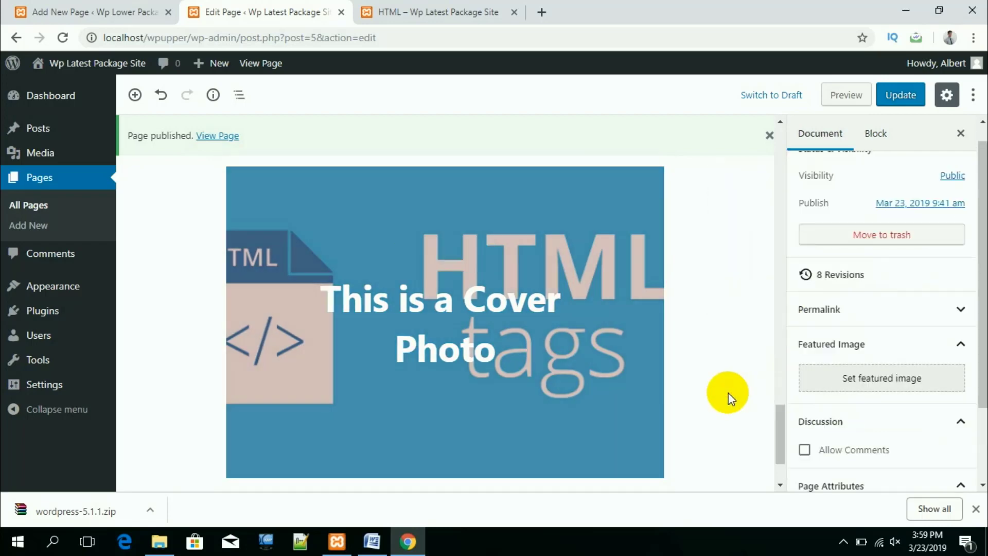
Step: Toggle the cover's Fixed Background on and back off, leaving it unfixed
left_click(504, 408)
scroll(504, 409, "down", 1)
scroll(823, 402, "down", 2)
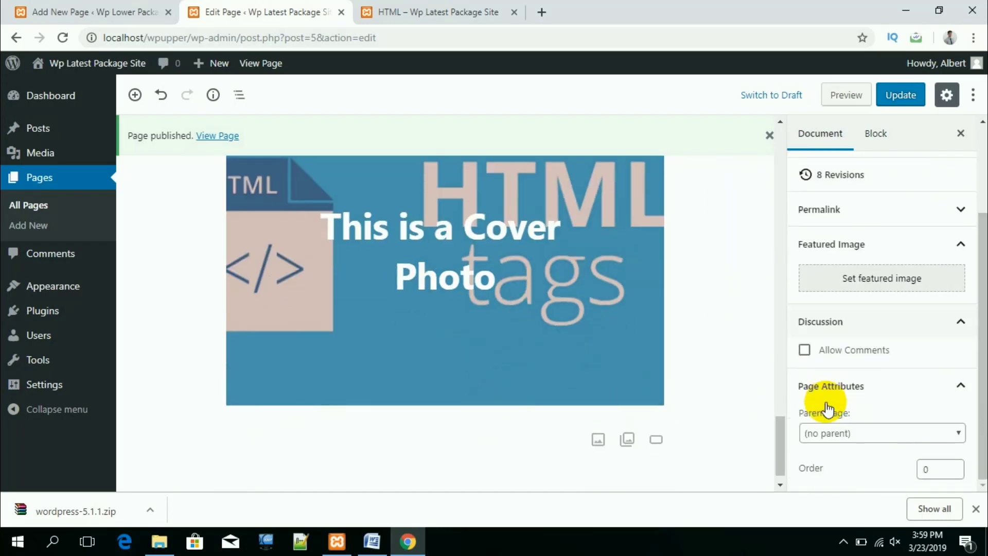
left_click(461, 263)
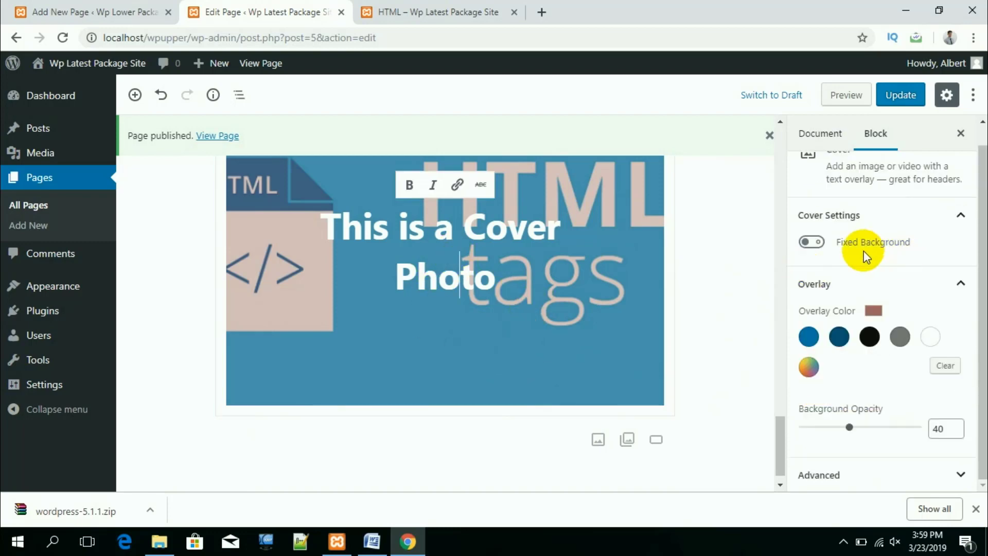
left_click(819, 249)
left_click(806, 248)
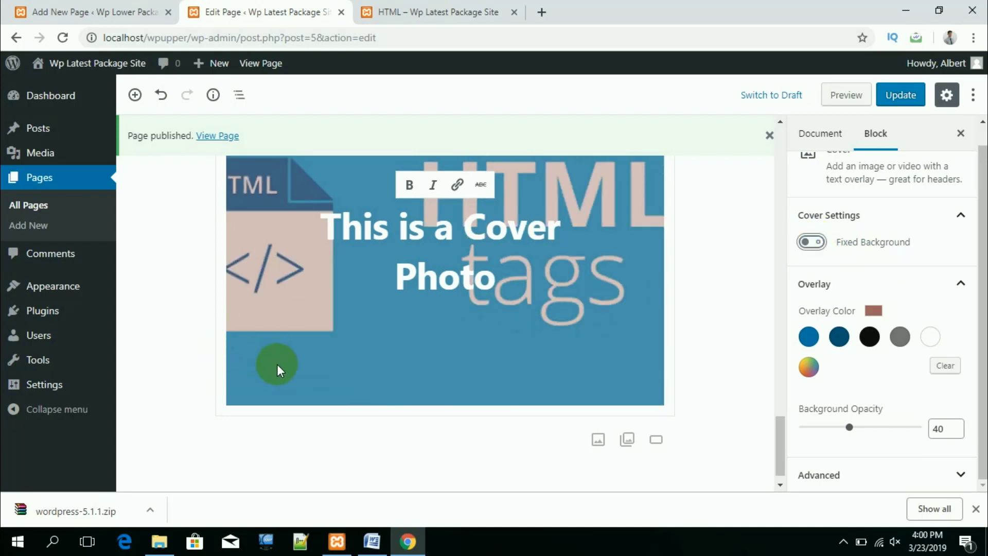
scroll(416, 415, "down", 1)
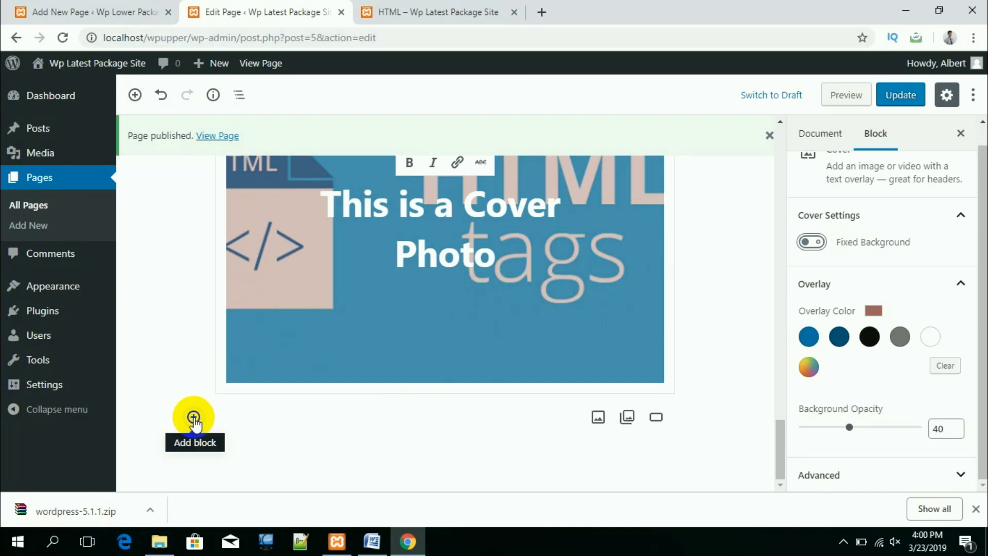
Step: Insert an empty File block from Common Blocks below the cover photo
left_click(193, 417)
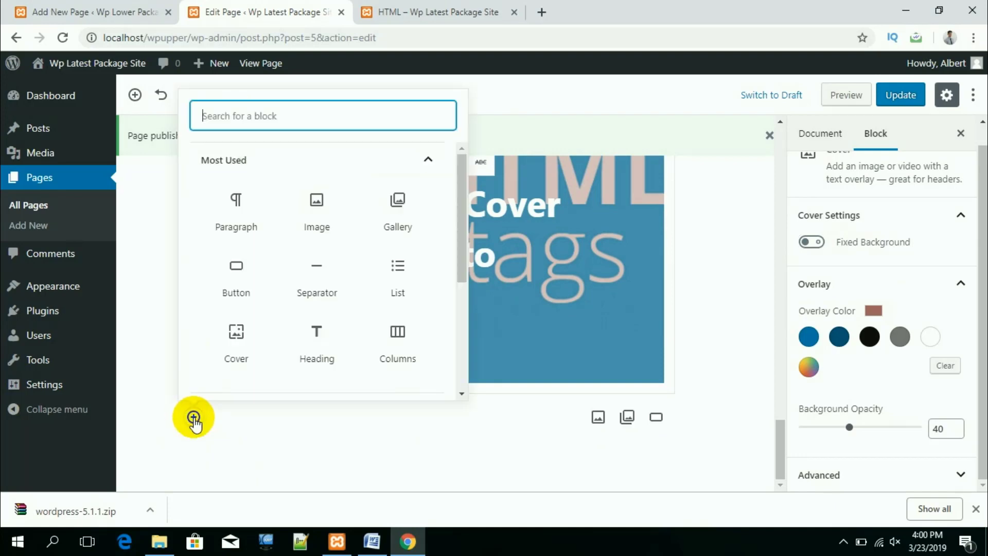
scroll(378, 324, "down", 3)
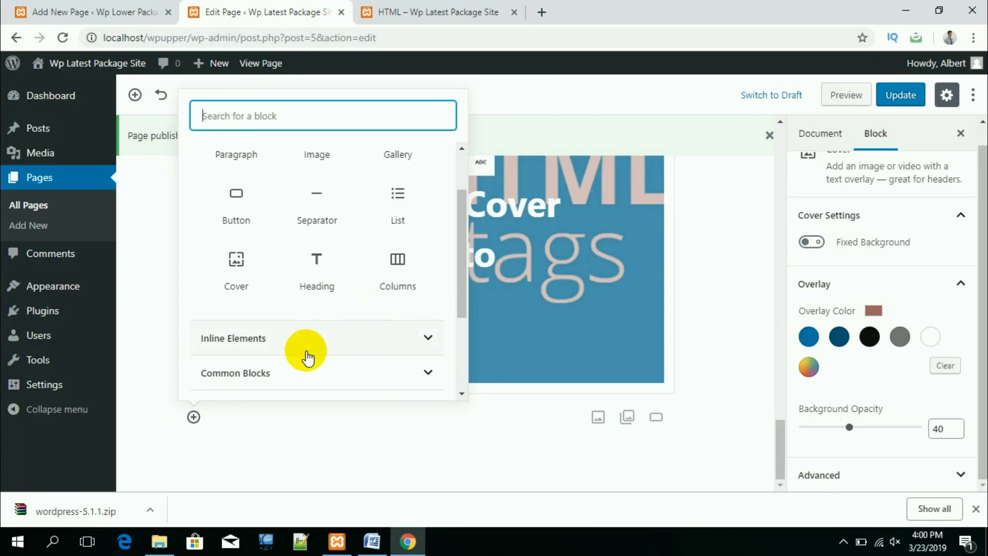
left_click(299, 374)
scroll(337, 323, "down", 3)
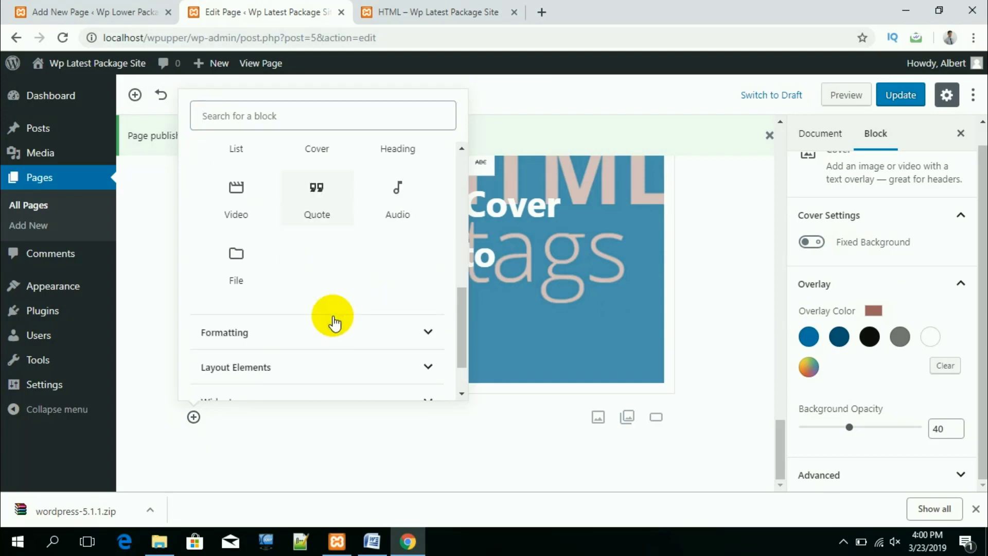
left_click(232, 261)
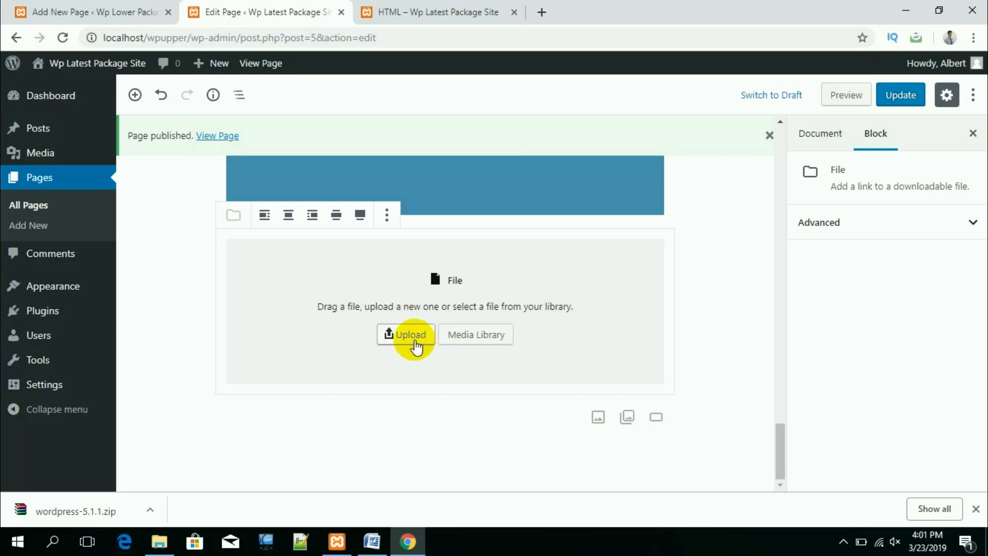
Step: Upload the ICT file from the Desktop into the File block
left_click(412, 338)
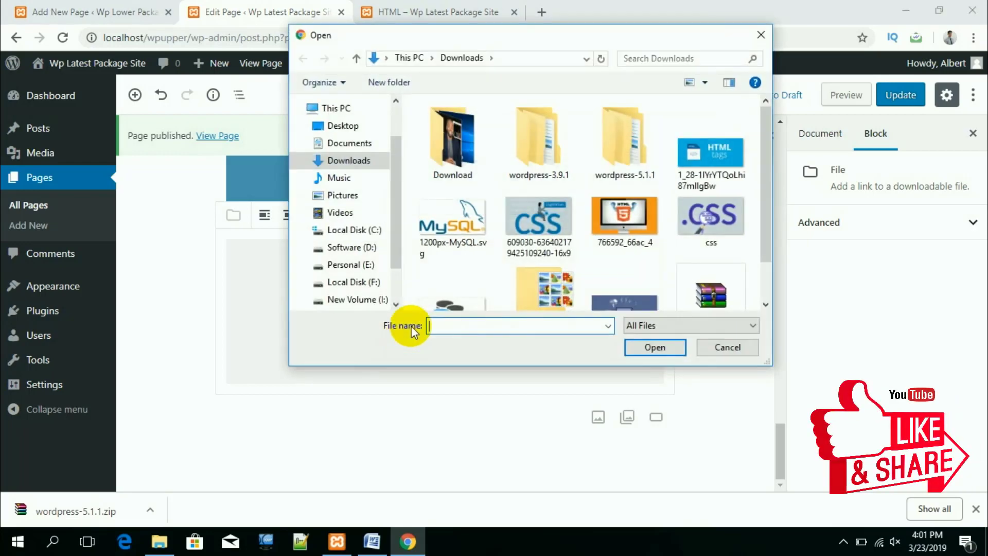
left_click(336, 127)
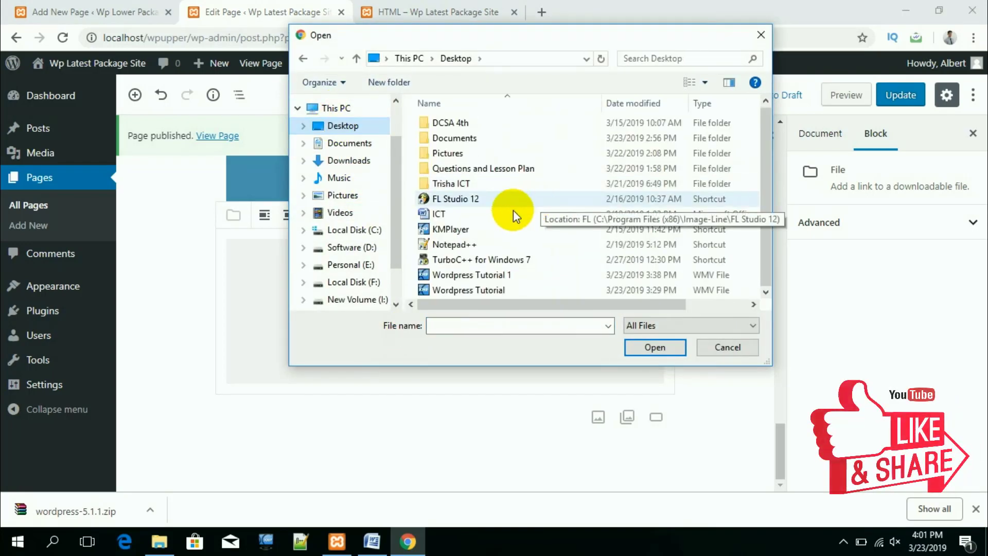
left_click(438, 215)
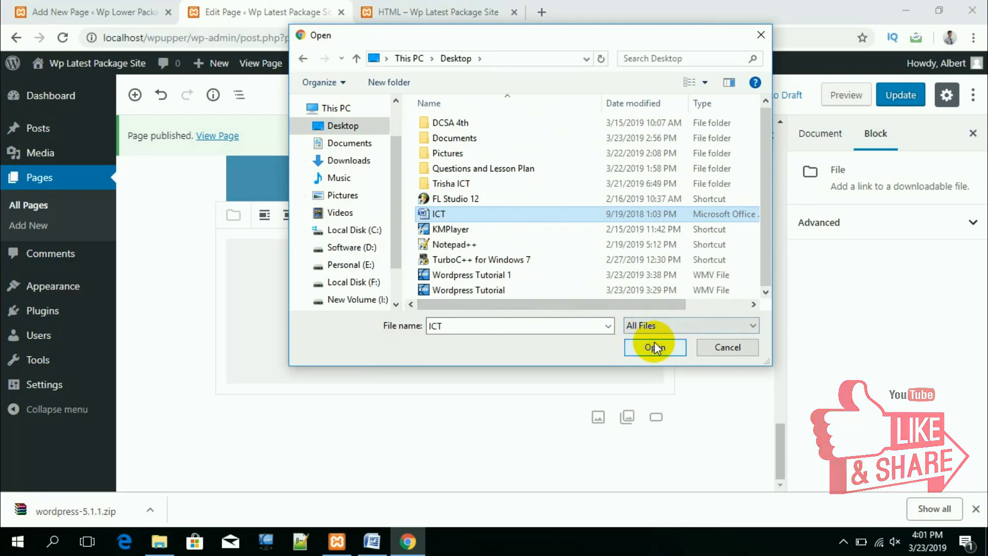
left_click(654, 344)
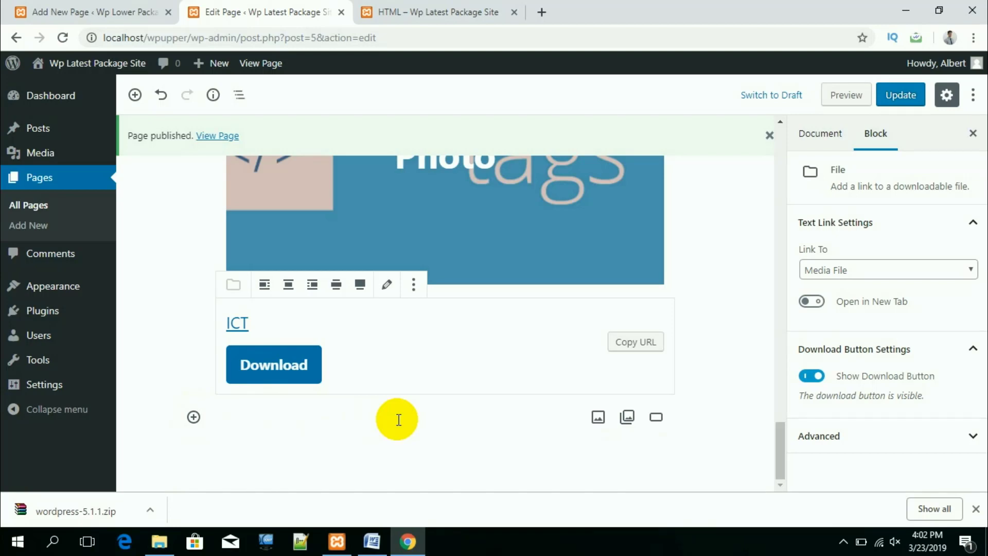
Step: Insert a Table block from the Formatting category below the ICT download
left_click(193, 418)
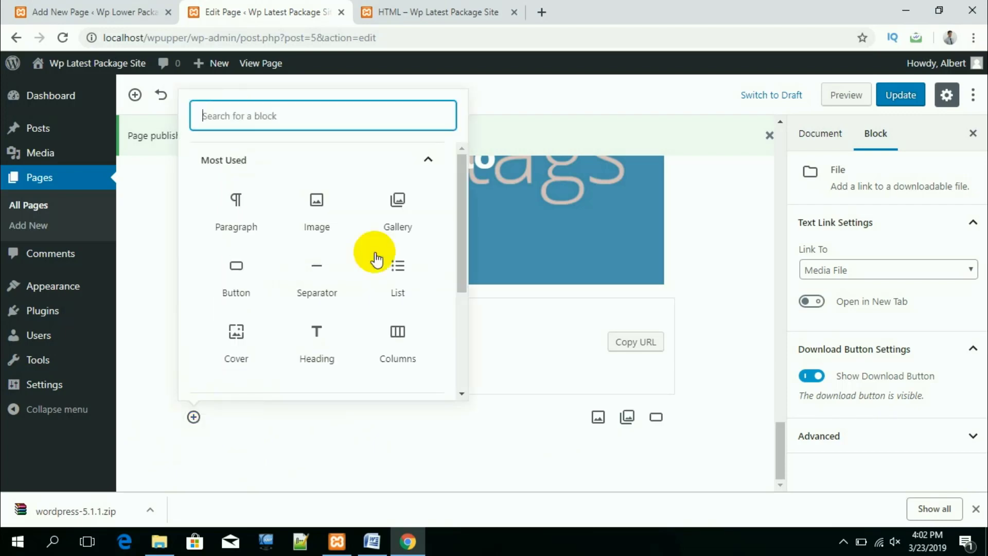
scroll(377, 254, "down", 3)
left_click(286, 310)
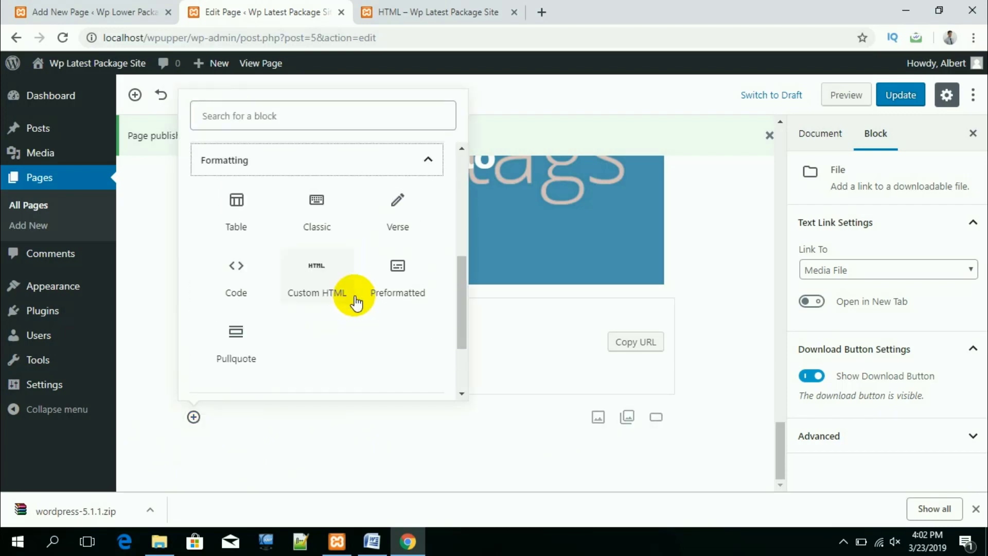
left_click(239, 196)
Step: Create the table with 5 columns and 5 rows
left_click(256, 293)
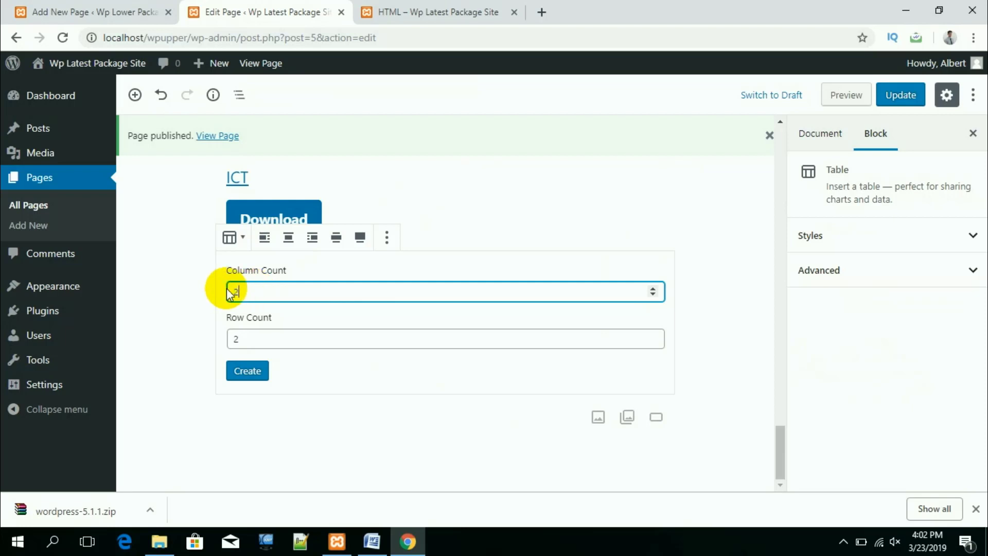
left_click_drag(256, 290, 224, 292)
type("25")
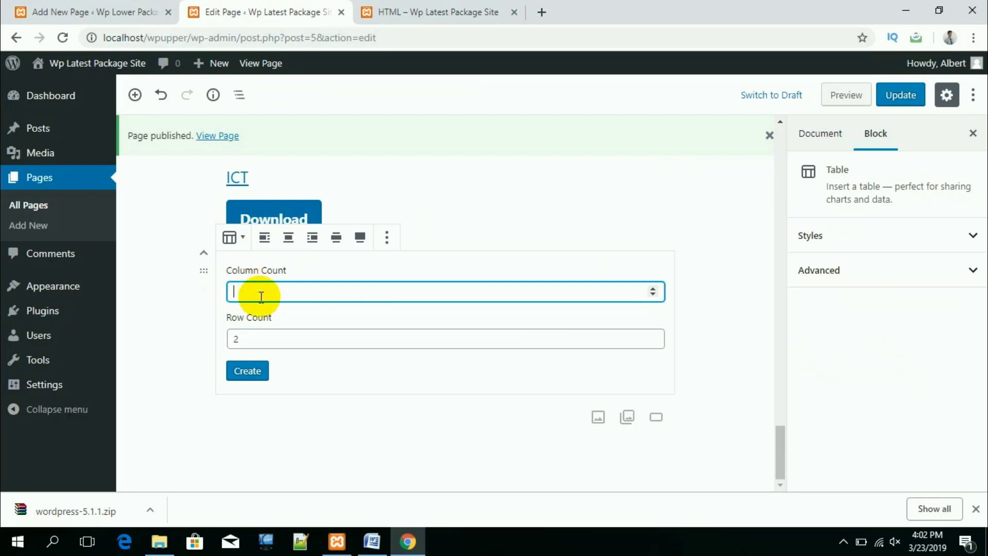
type("5")
left_click_drag(256, 339, 228, 338)
type("5")
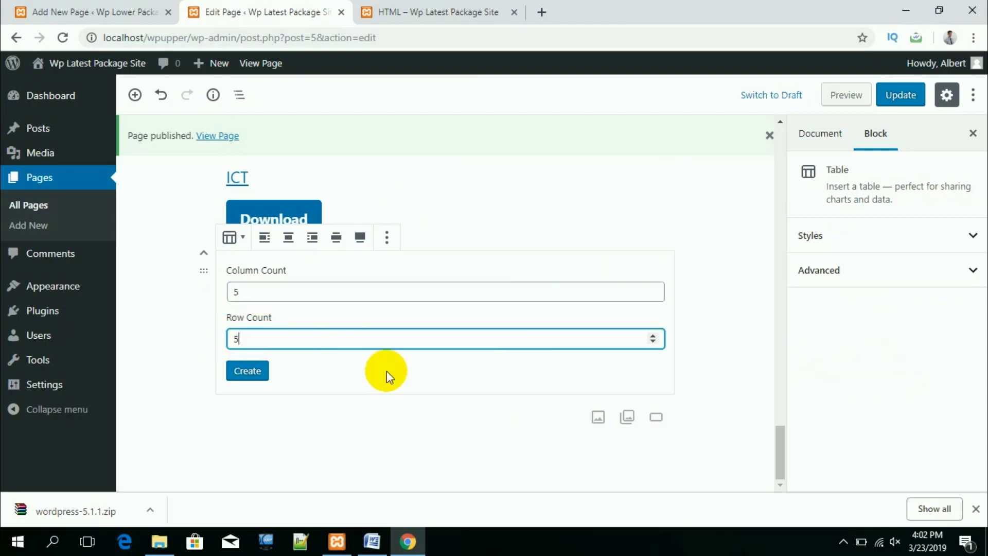
left_click(248, 370)
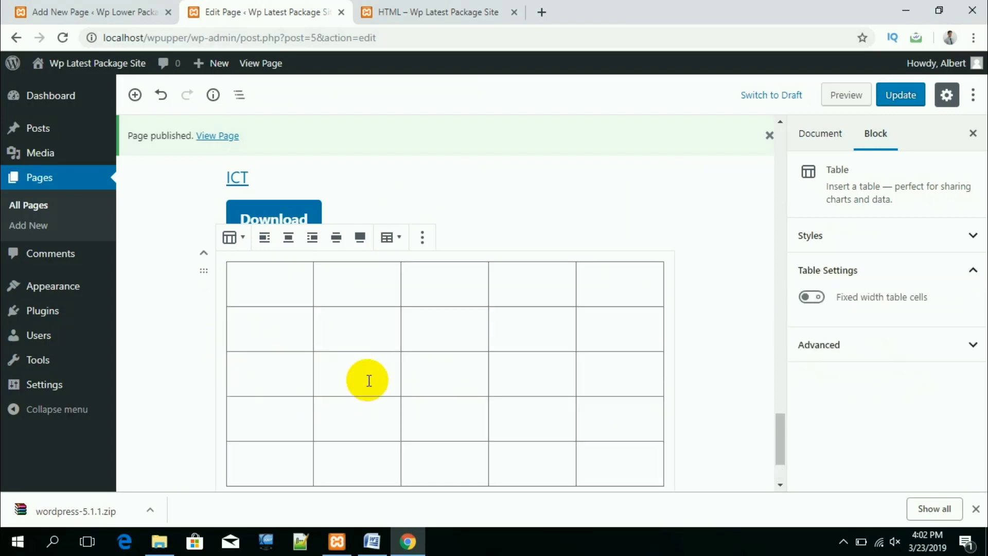
Step: Click through several of the new table's cells, then deselect the table
scroll(518, 388, "down", 2)
left_click(452, 308)
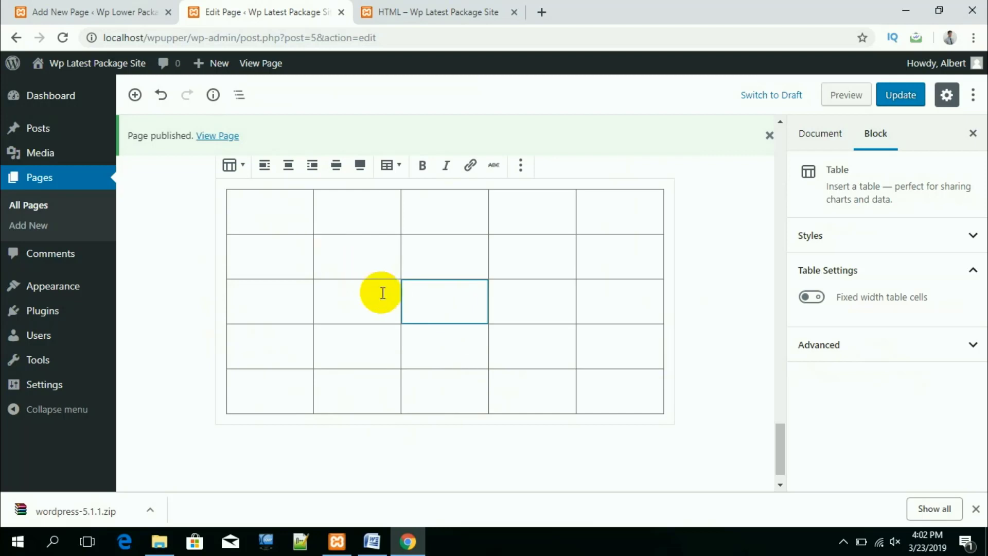
scroll(346, 234, "up", 2)
left_click(477, 293)
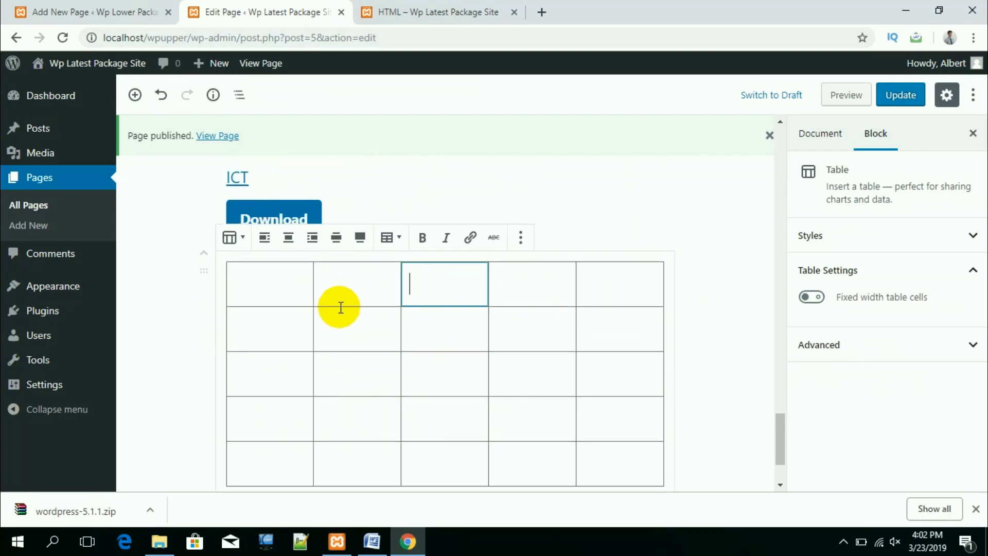
left_click(283, 287)
left_click(382, 363)
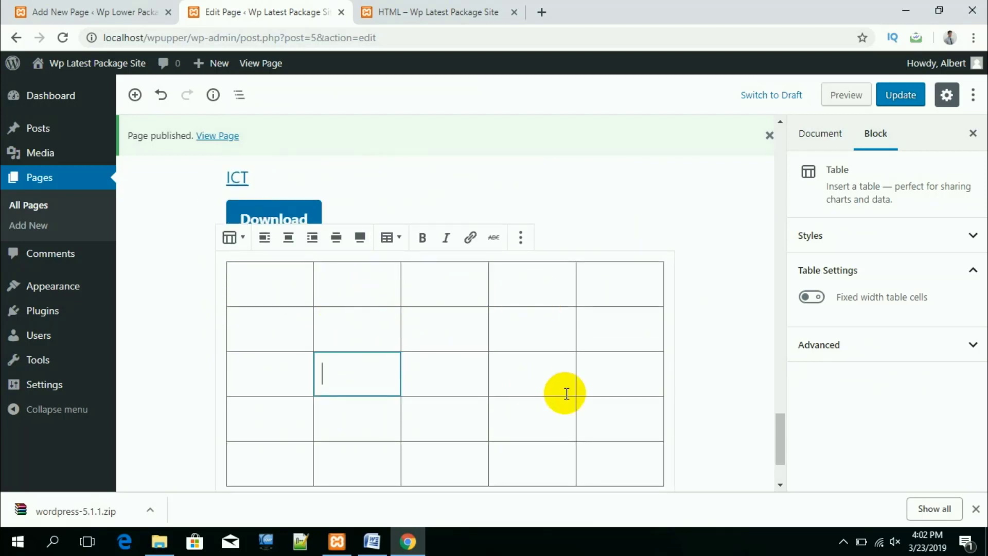
scroll(565, 394, "down", 2)
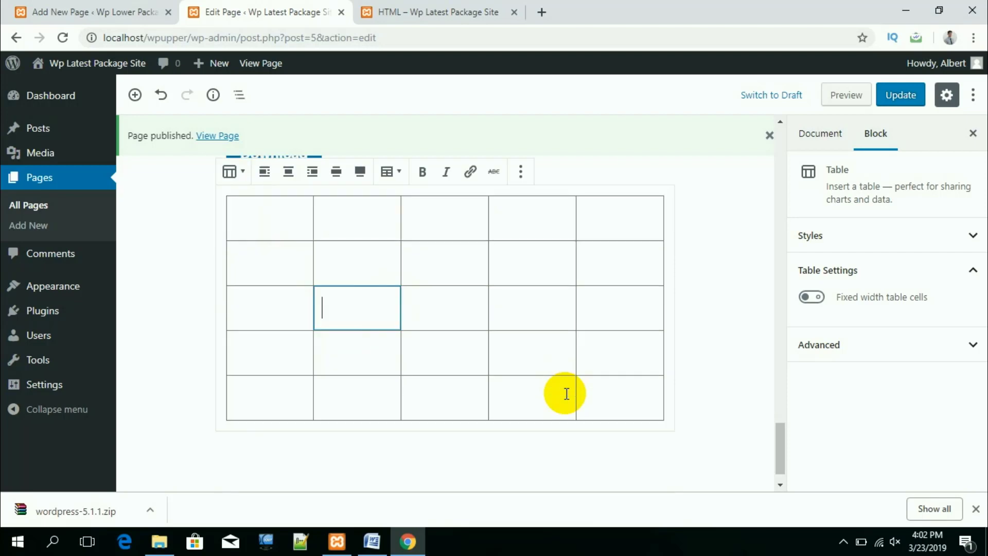
left_click(724, 430)
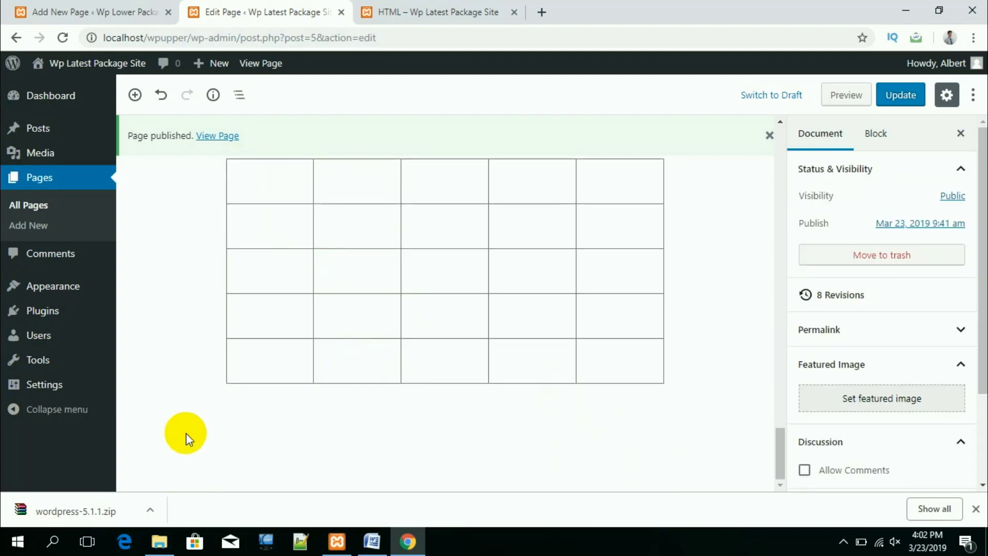
mouse_move(240, 433)
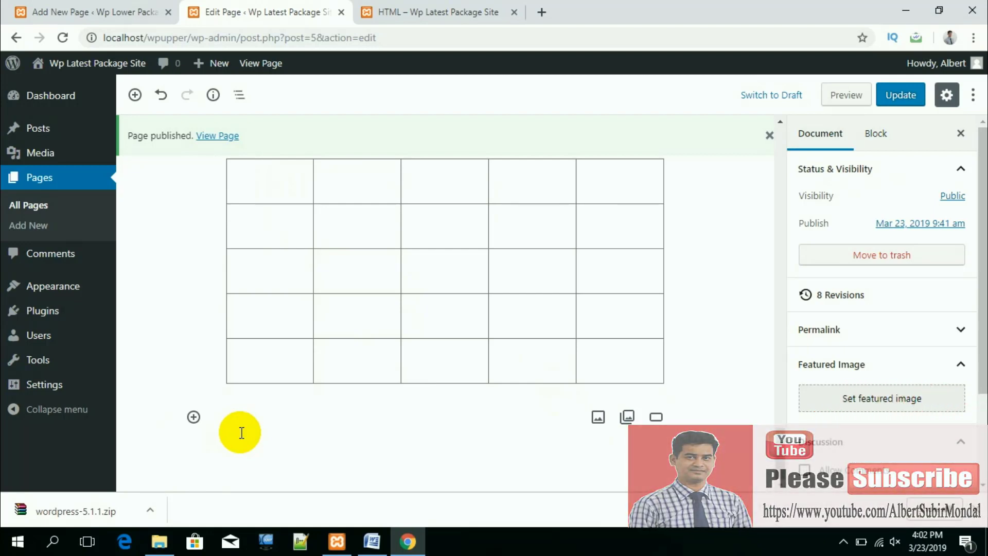
Step: Add a Button block labelled 'W3School' below the table, then open a new browser tab
left_click(194, 416)
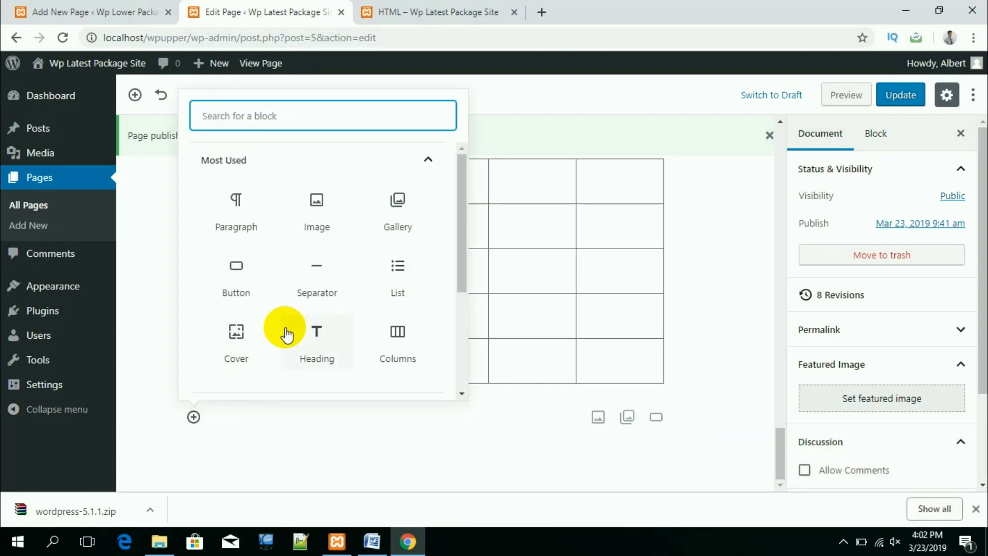
left_click(235, 278)
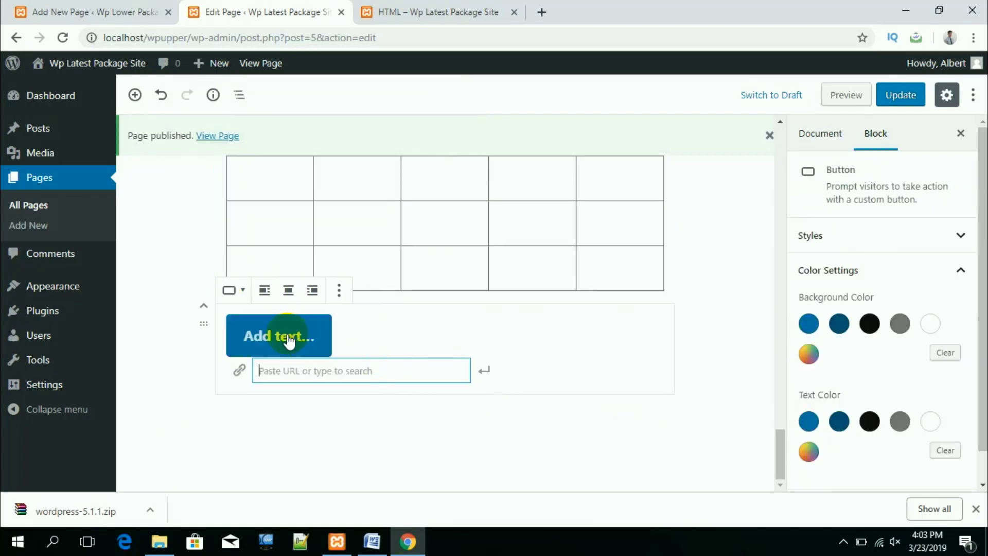
left_click(303, 337)
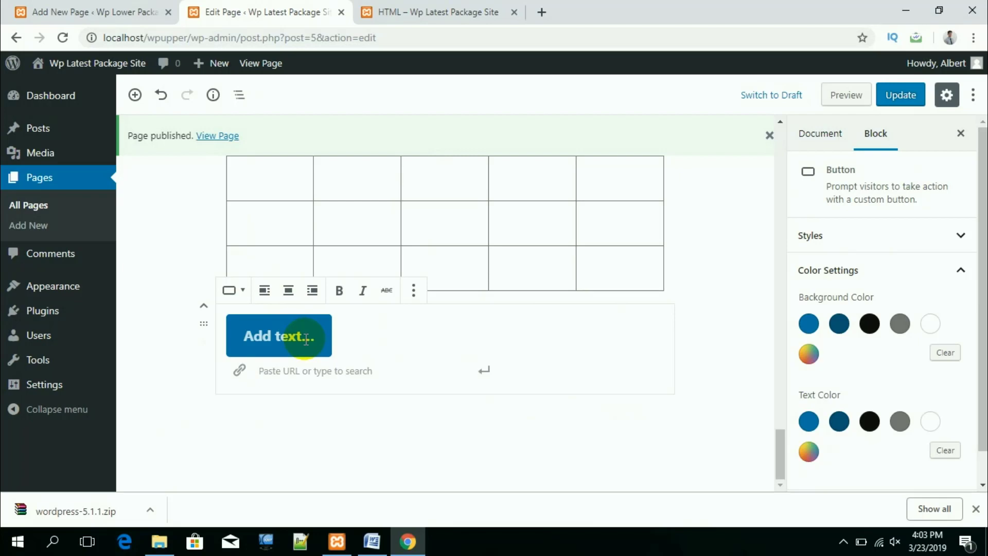
type("W3")
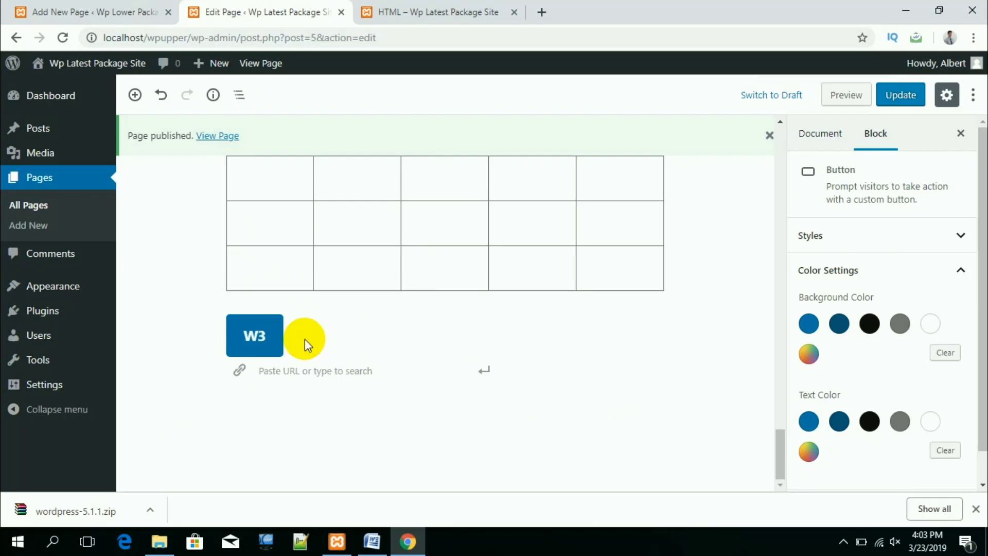
type("School")
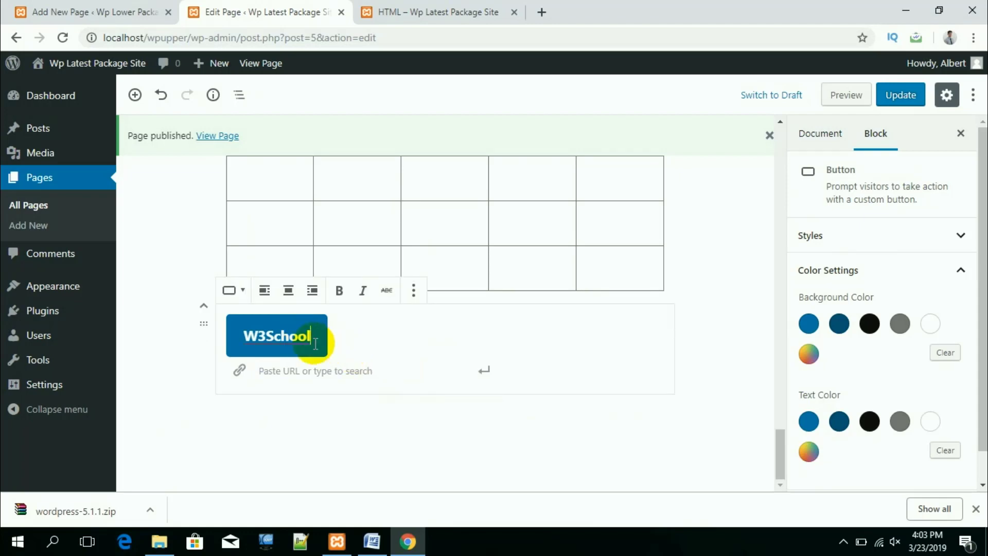
left_click(549, 13)
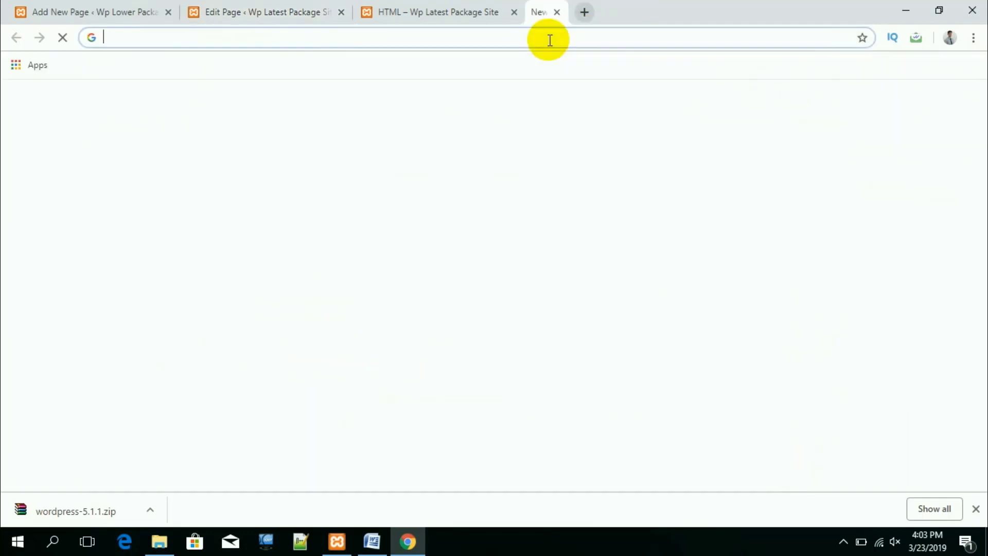
Step: Search 'w3', open W3Schools Online Web Tutorials, select its URL, and return to the HTML page
type("w3")
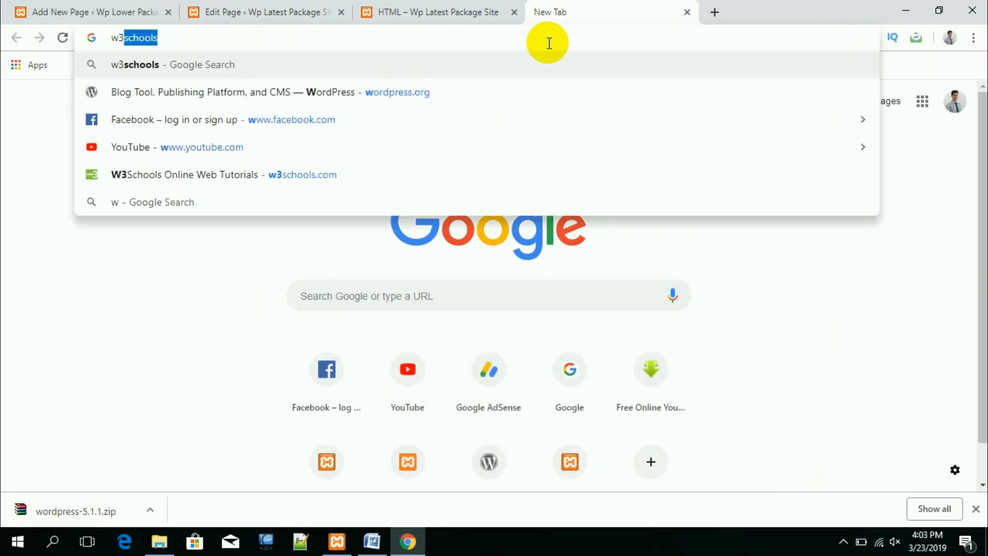
key("Return")
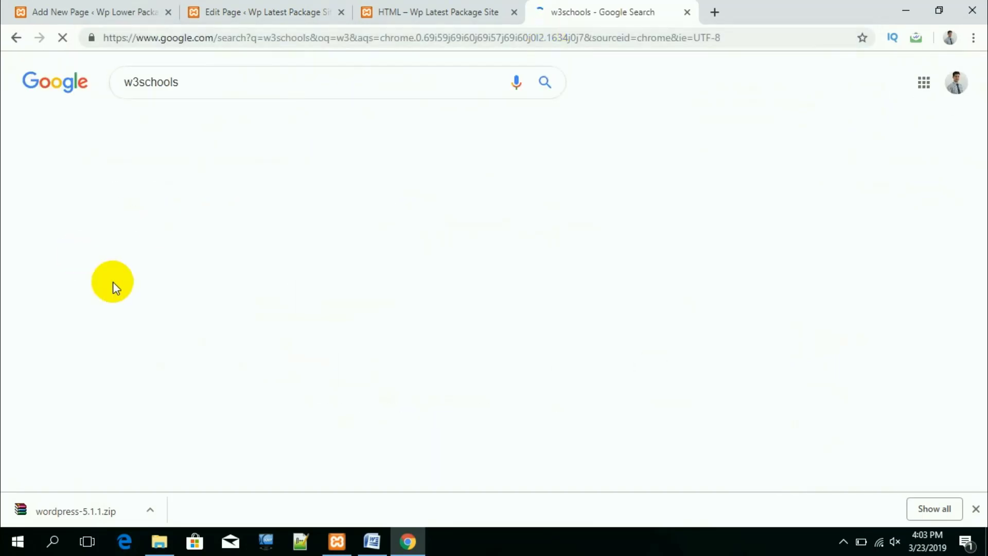
left_click(216, 184)
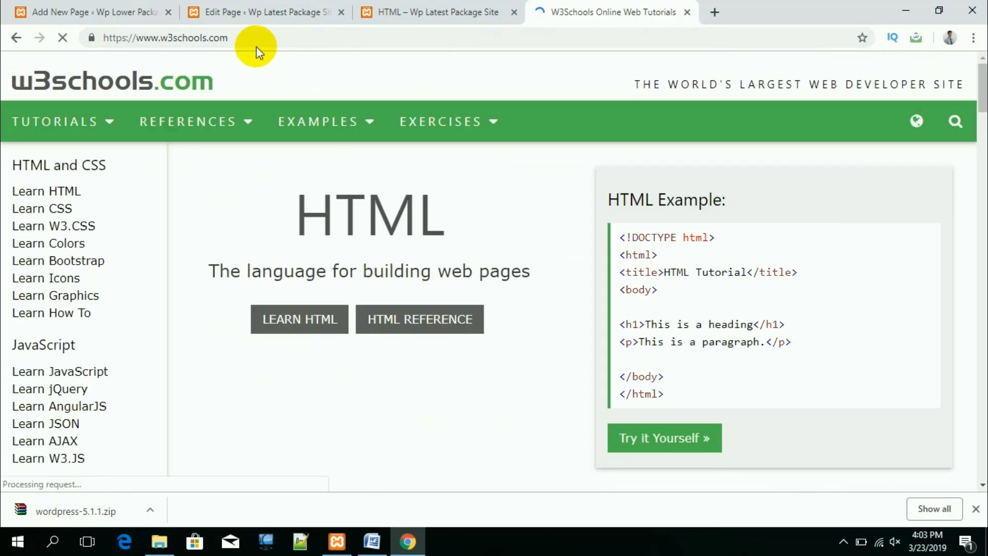
left_click(248, 36)
key("ctrl+c")
left_click(499, 8)
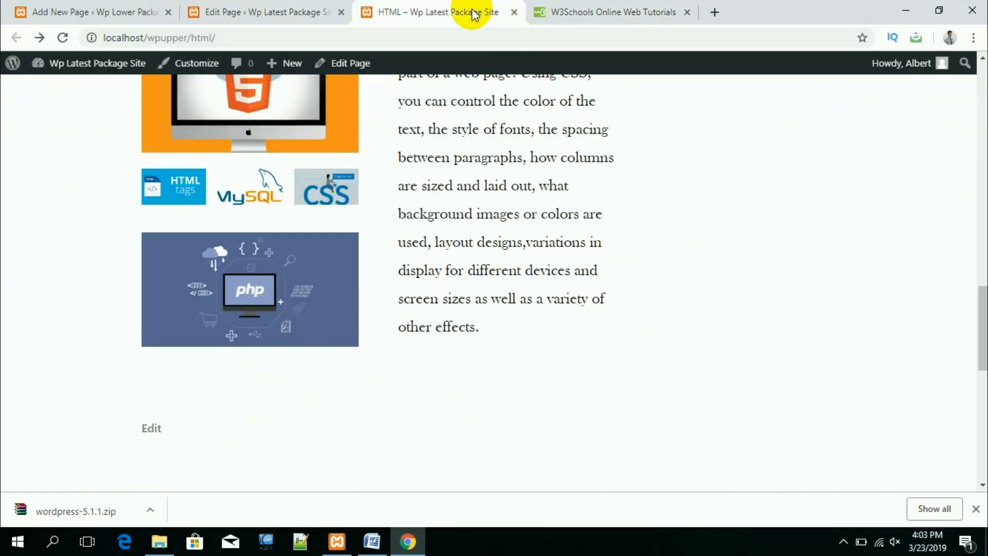
left_click(329, 13)
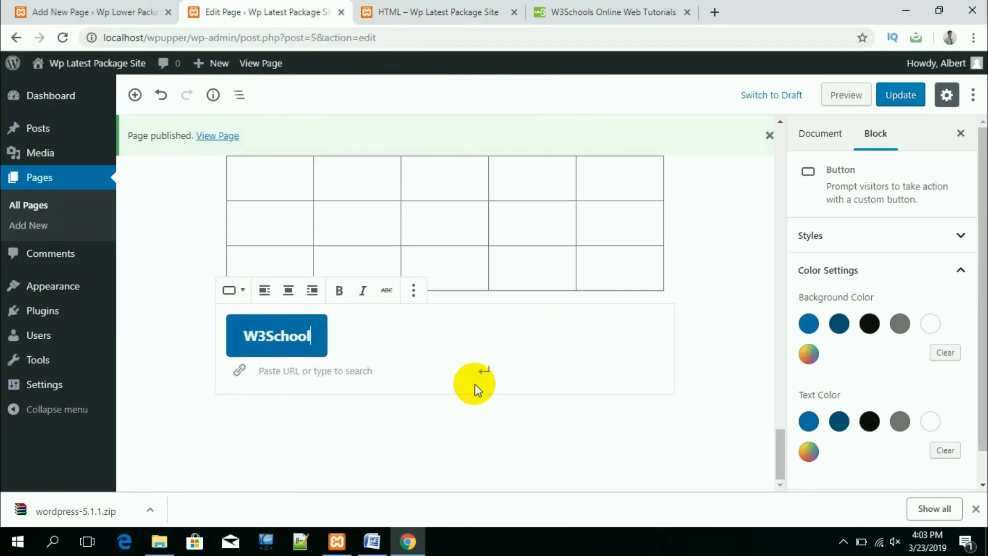
left_click(483, 371)
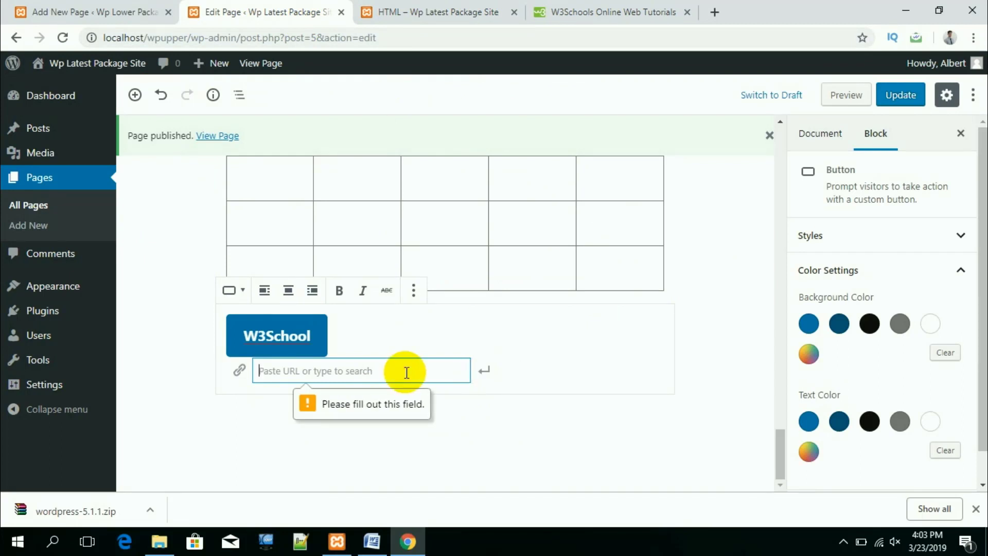
key("ctrl+v")
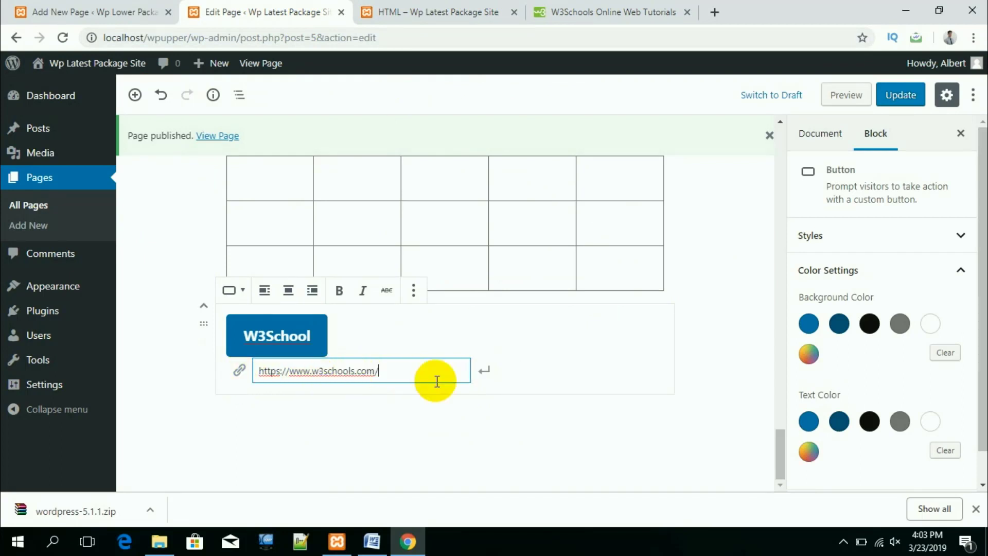
left_click(485, 375)
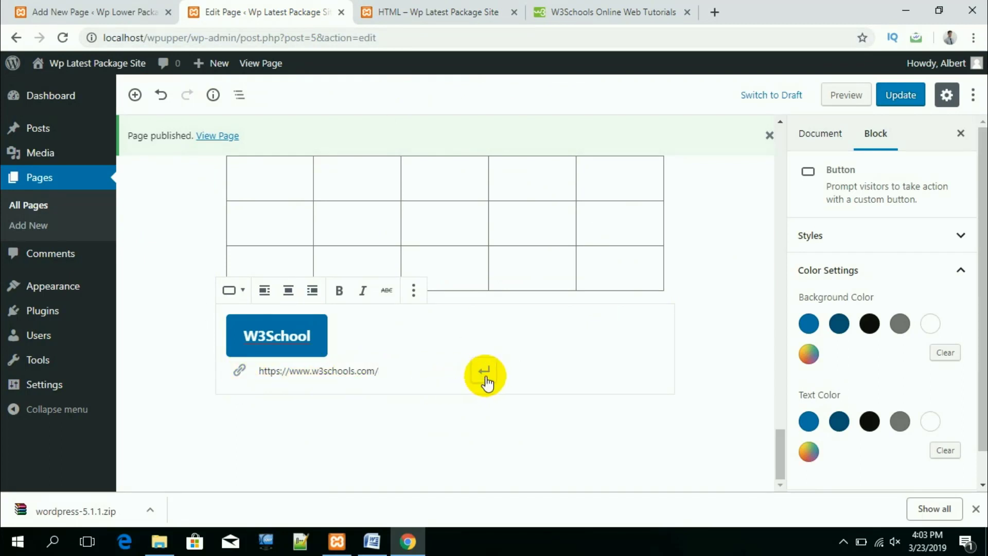
Step: Give the W3School button a dark blue background, then preview the page in a new tab
left_click(837, 329)
left_click(870, 325)
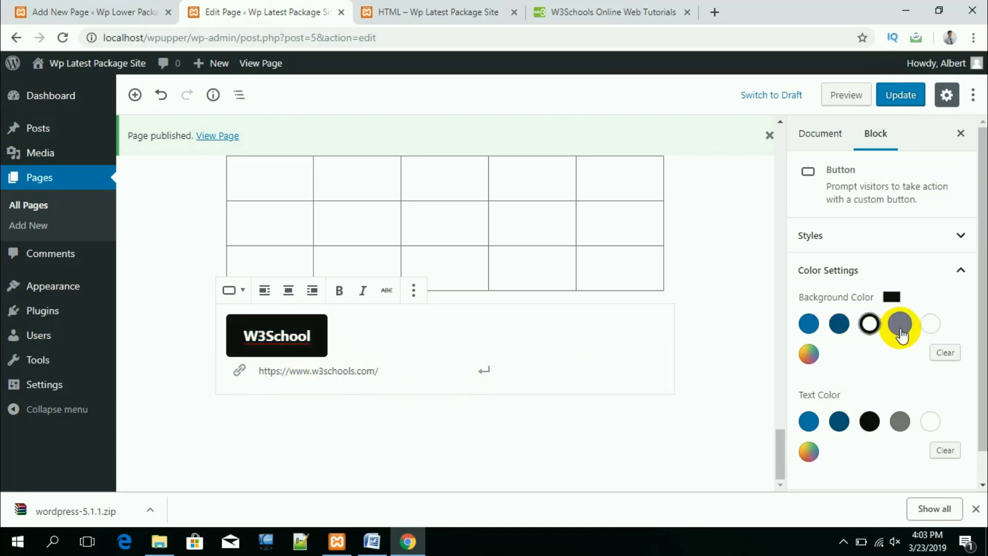
left_click(900, 325)
left_click(870, 326)
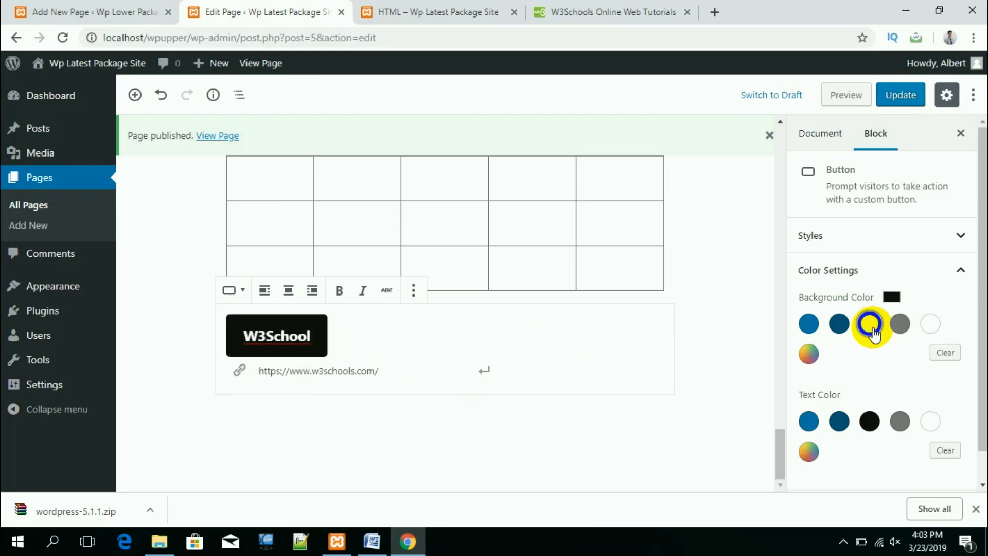
left_click(841, 330)
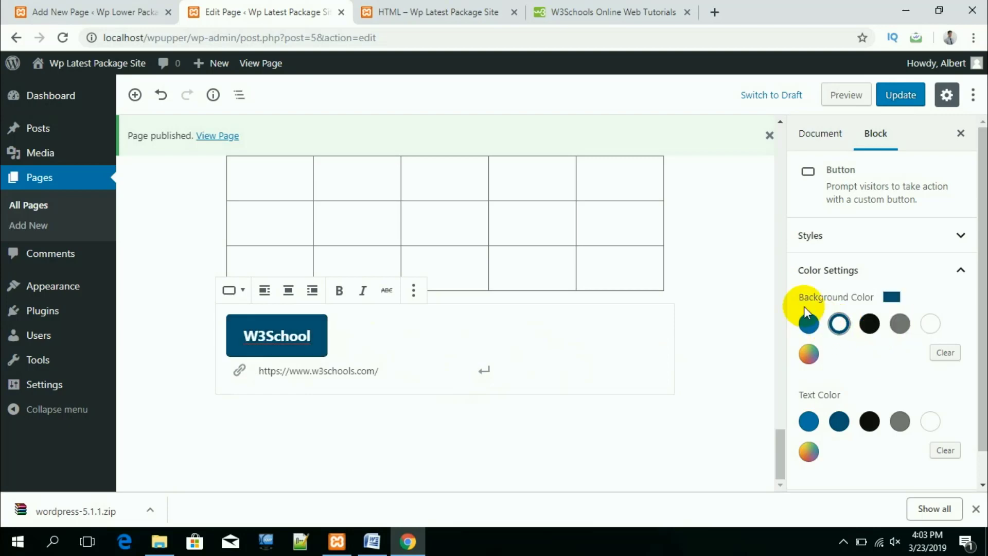
left_click(847, 96)
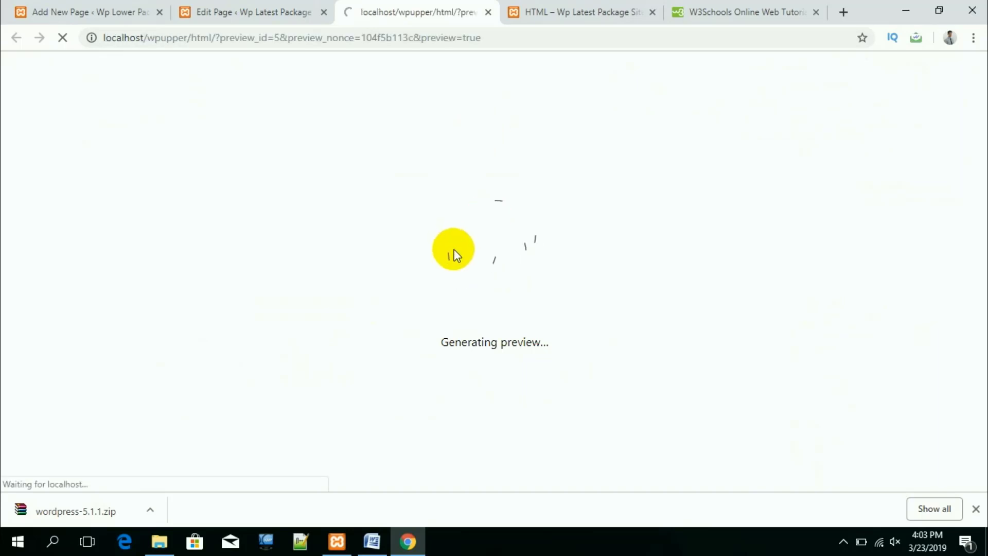
Step: Scroll through the page preview to review the finished content
scroll(452, 315, "down", 8)
scroll(452, 322, "up", 1)
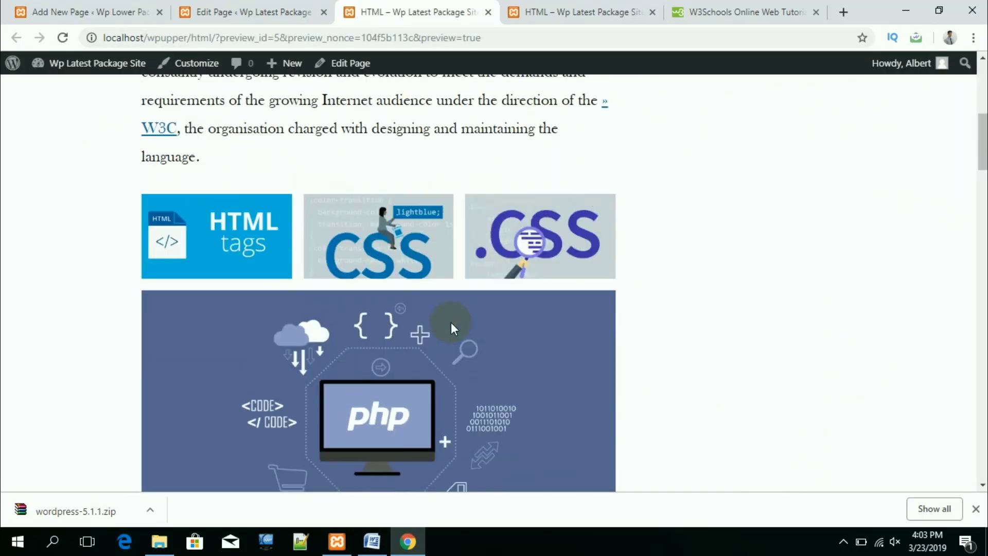
scroll(451, 322, "down", 10)
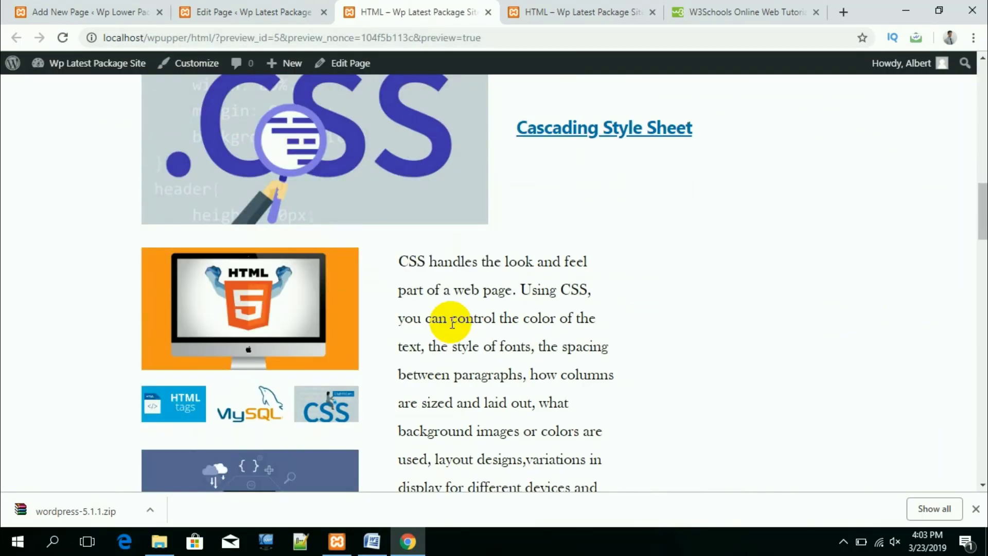
scroll(485, 347, "down", 5)
scroll(401, 303, "up", 1)
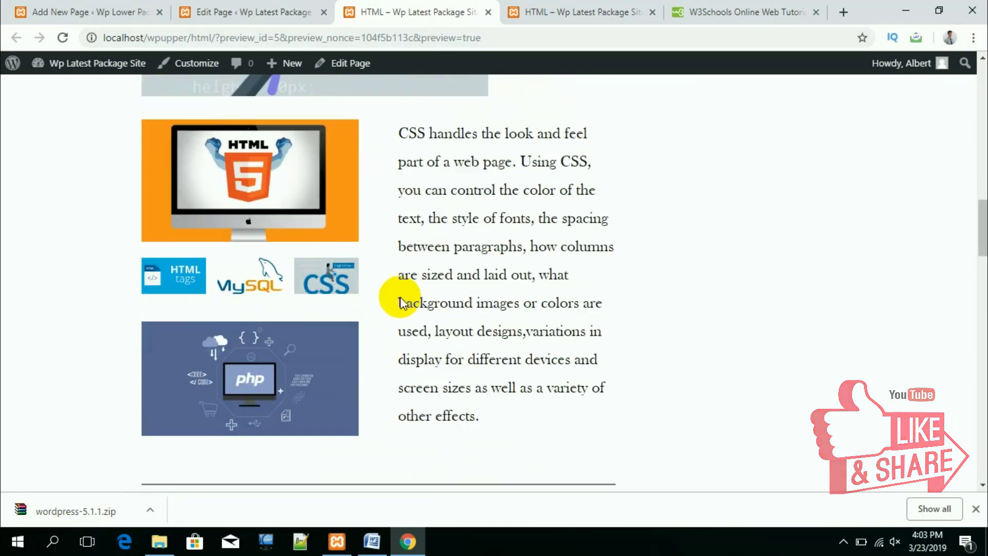
scroll(402, 303, "down", 8)
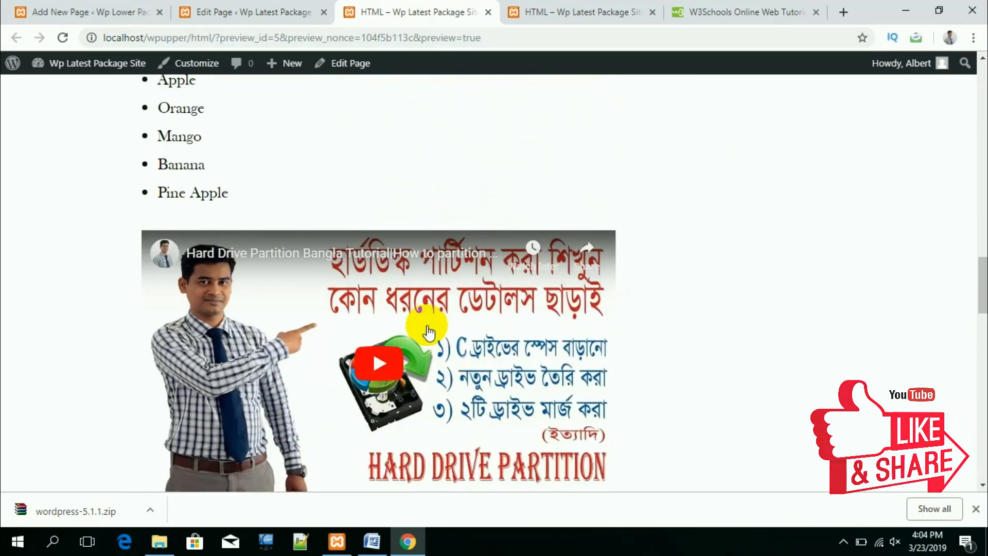
scroll(428, 331, "down", 7)
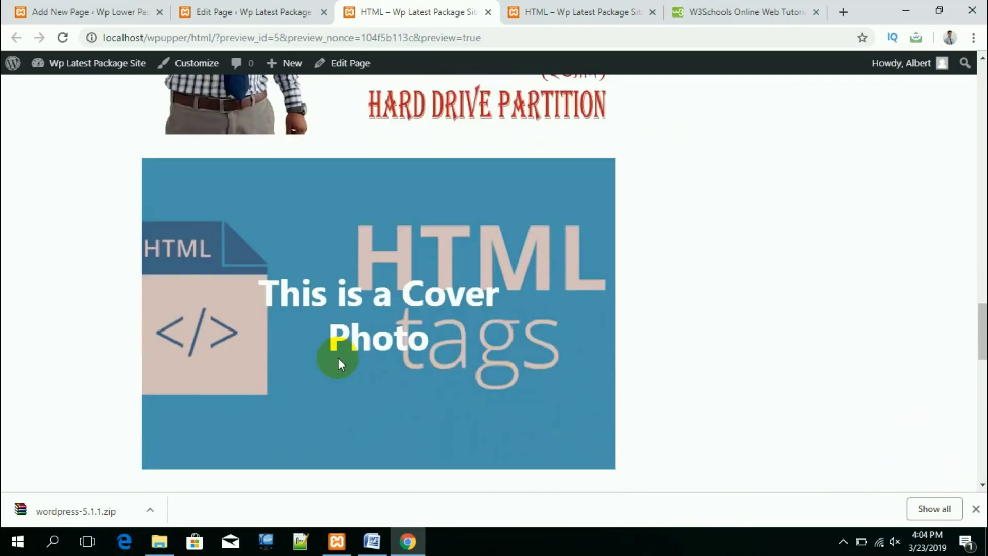
scroll(432, 324, "down", 6)
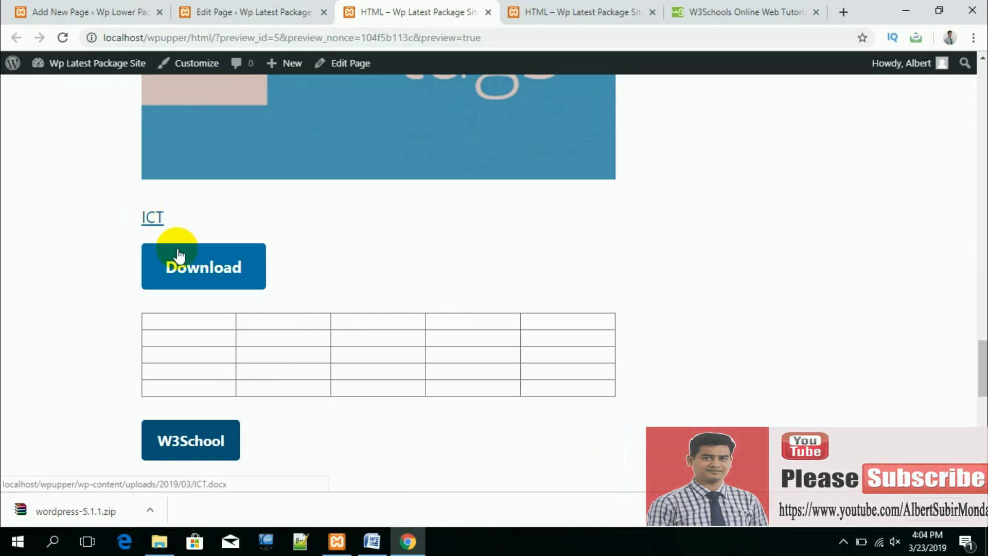
Step: Confirm the W3School button opens w3schools.com, then return to the preview
left_click(222, 267)
scroll(283, 431, "down", 3)
left_click(211, 307)
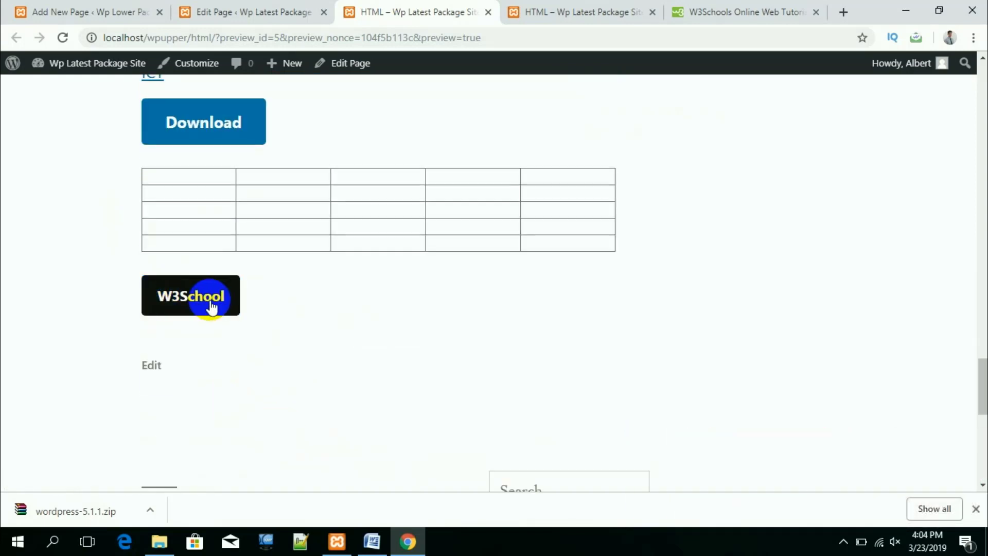
left_click(198, 293)
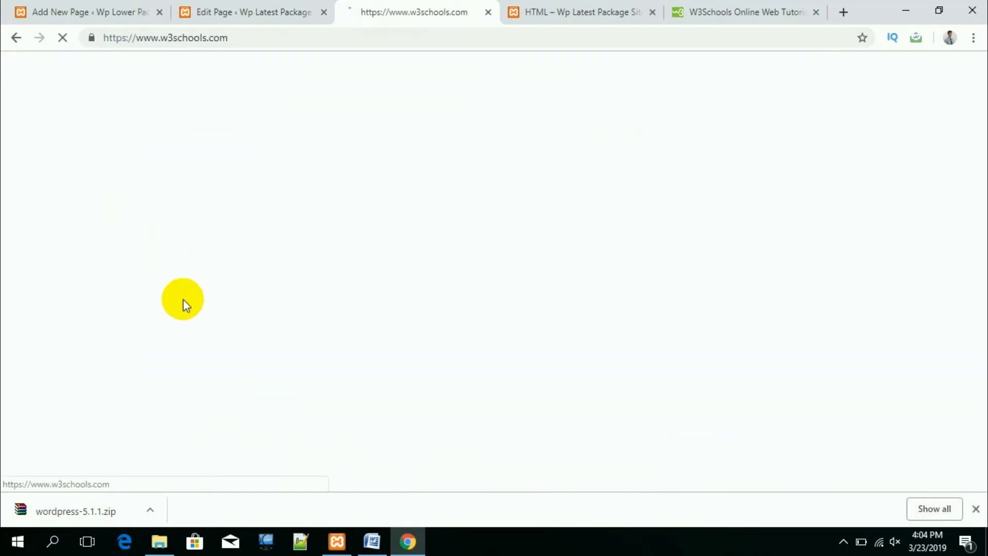
left_click(19, 40)
Step: Download ICT.docx with the Download button and open the downloaded file
scroll(309, 366, "up", 3)
left_click(221, 273)
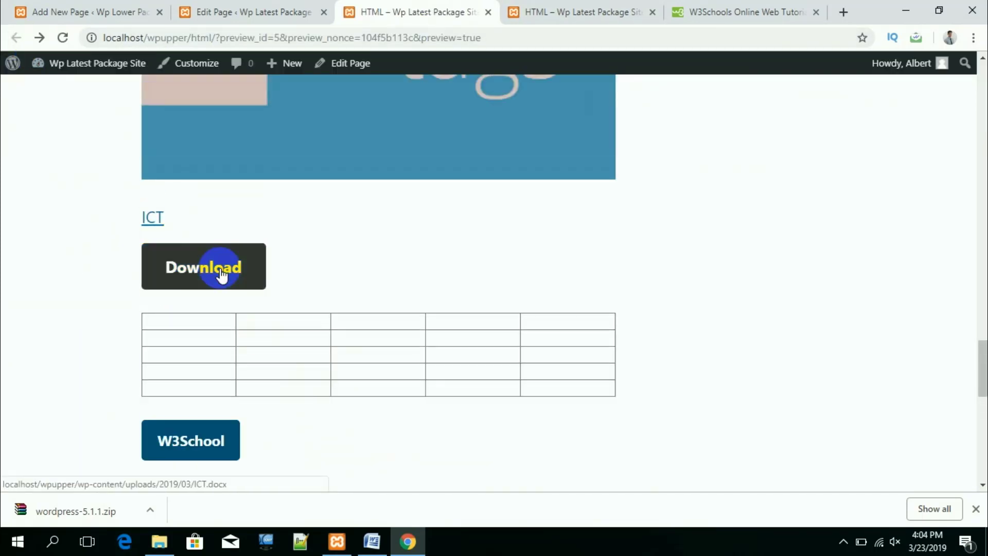
left_click(35, 520)
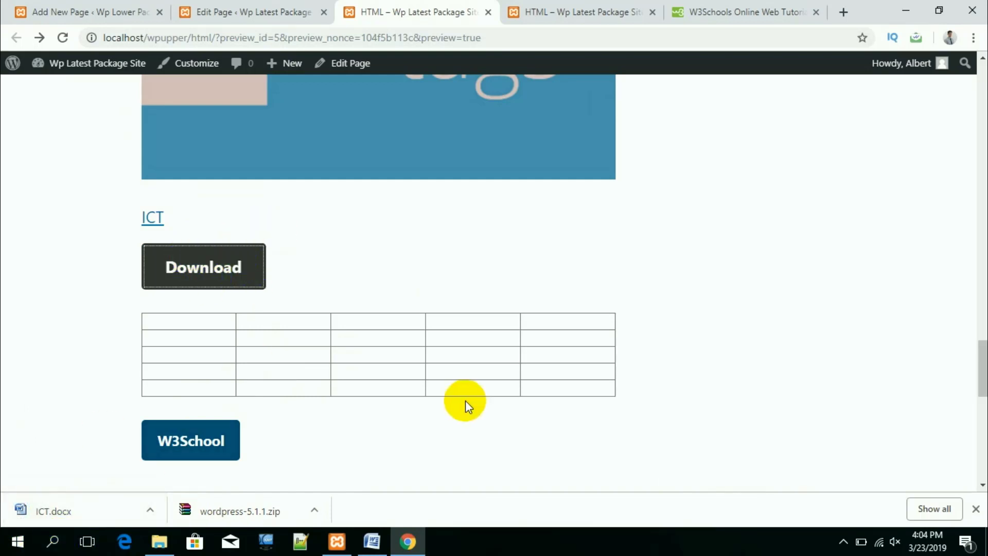
scroll(465, 401, "up", 4)
scroll(465, 400, "down", 2)
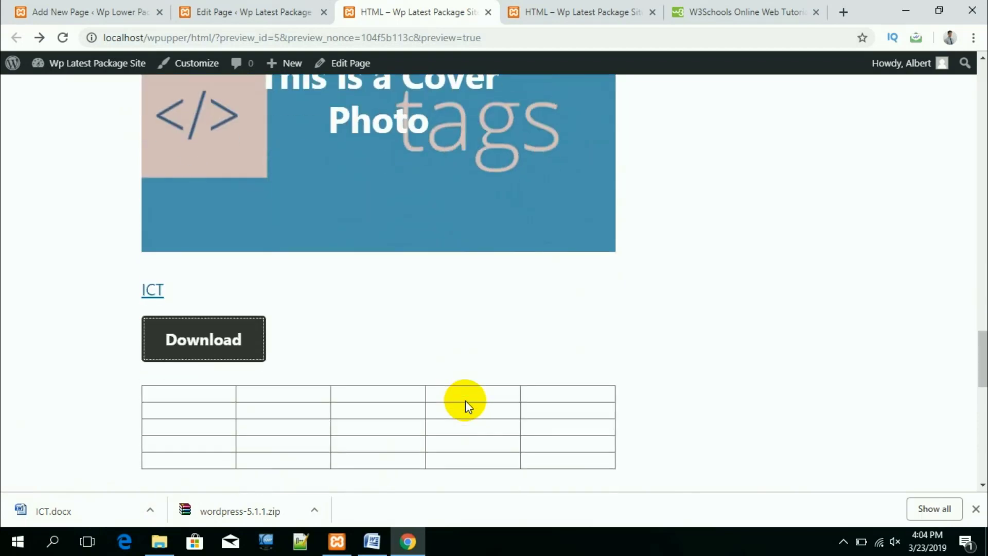
scroll(465, 400, "down", 3)
scroll(361, 257, "up", 4)
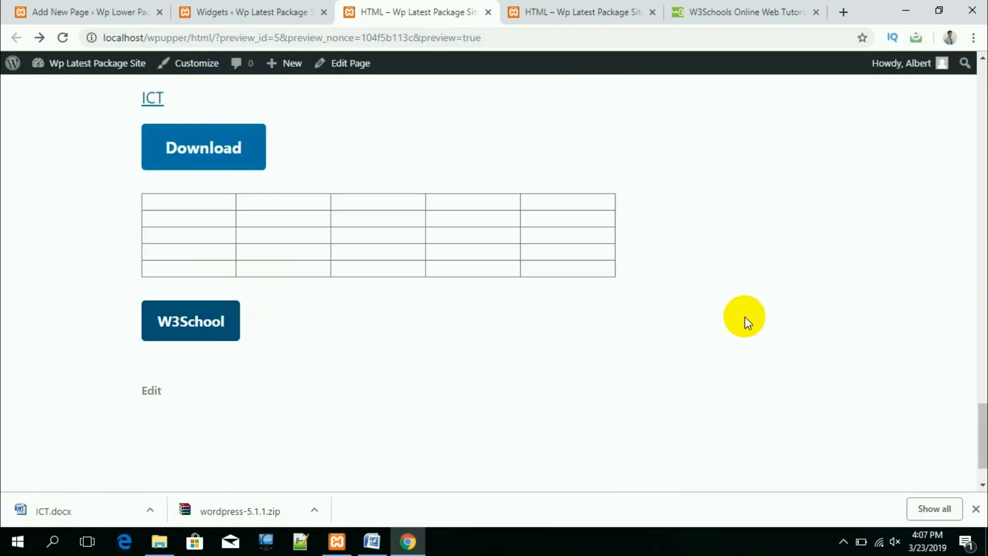